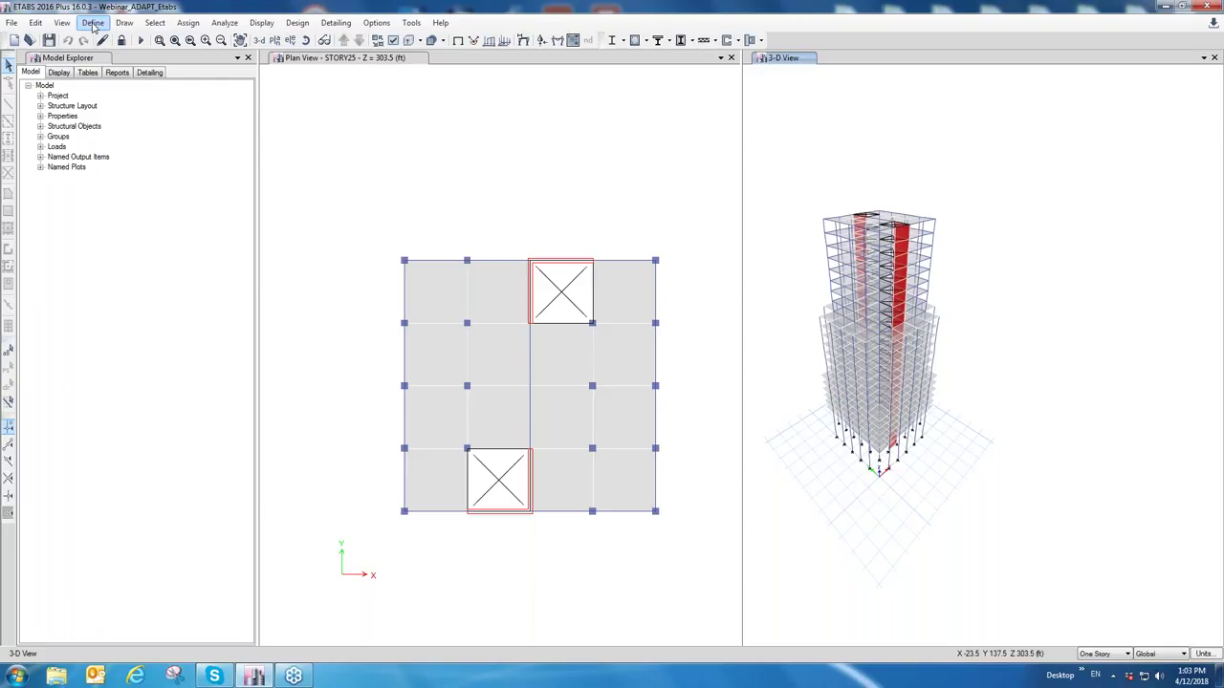
Step: Review the load patterns defined in the model, including their types, self-weight multipliers and auto lateral loads
click(94, 23)
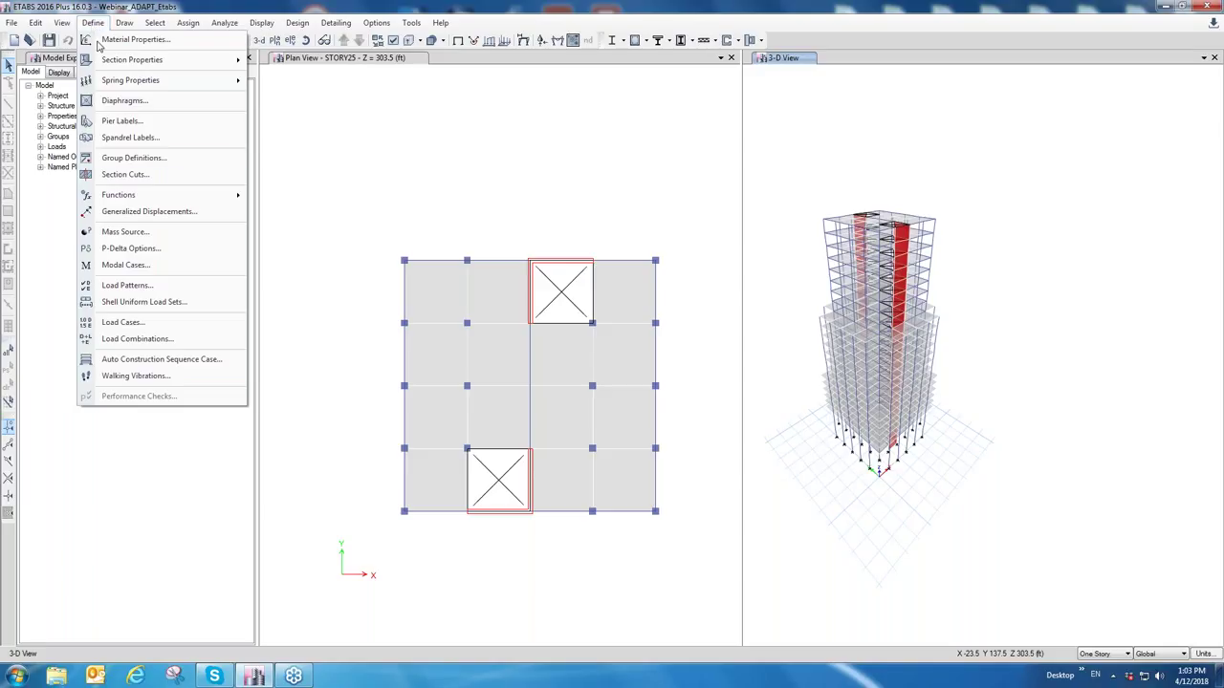
click(123, 286)
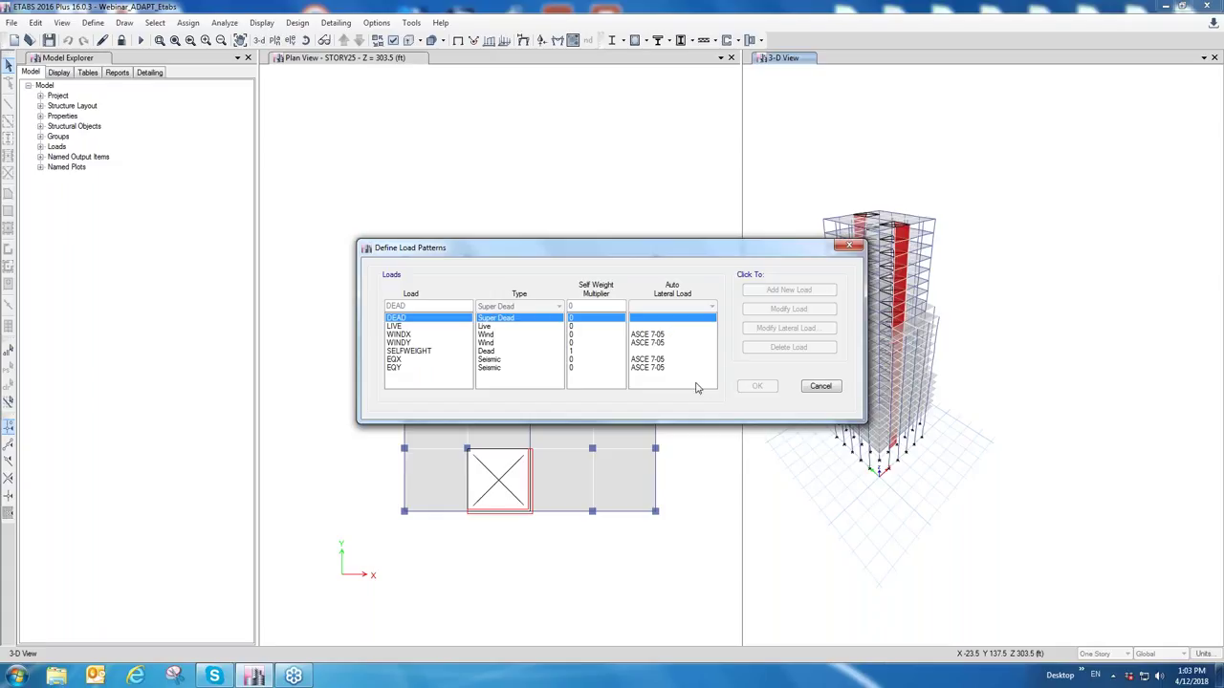
drag(735, 252, 679, 220)
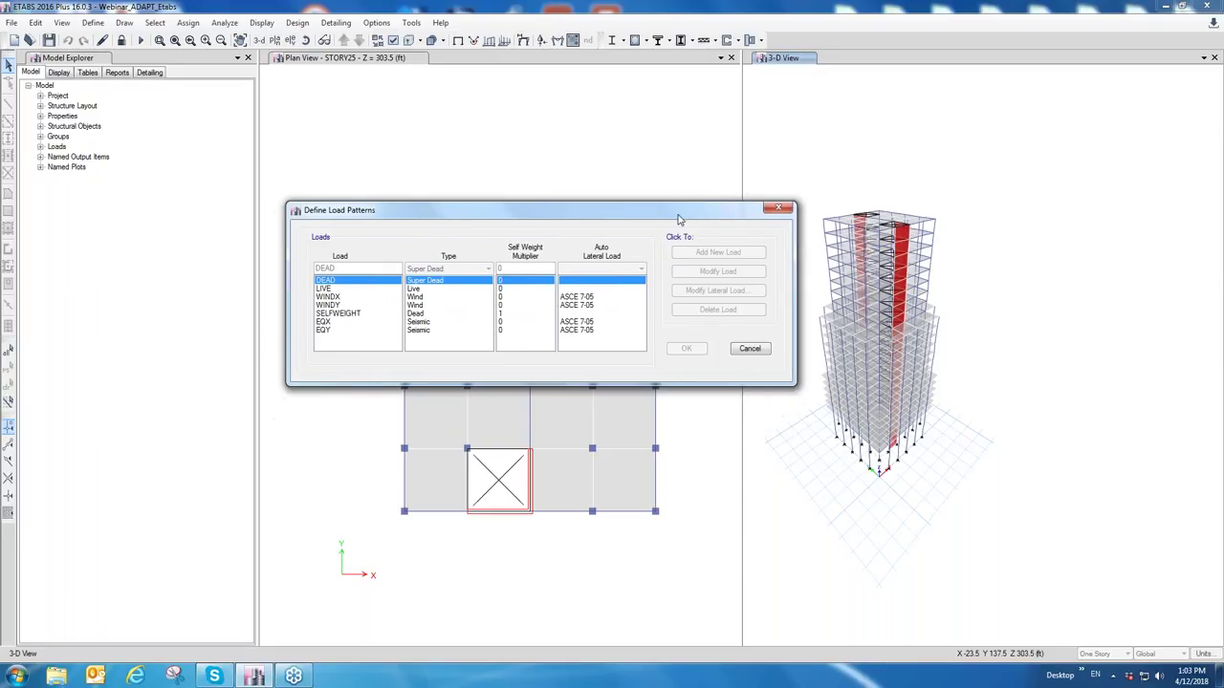
click(748, 349)
Step: Review the list of load combinations defined in the model and leave it without changes
click(93, 22)
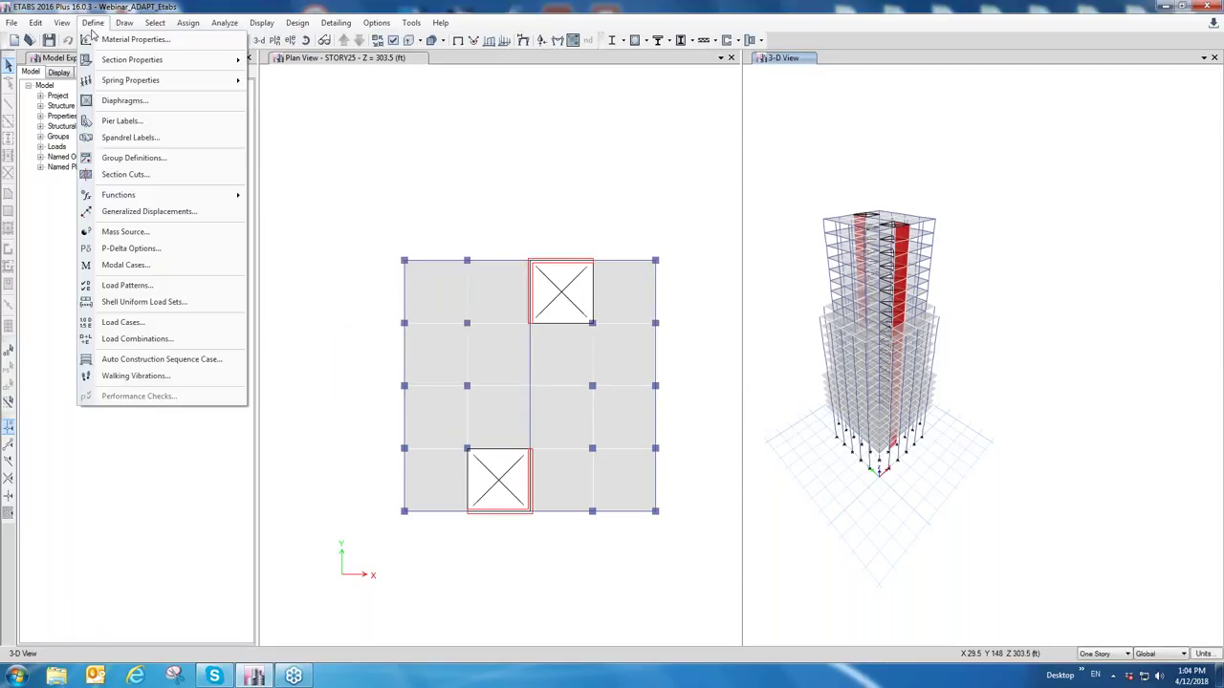
click(148, 339)
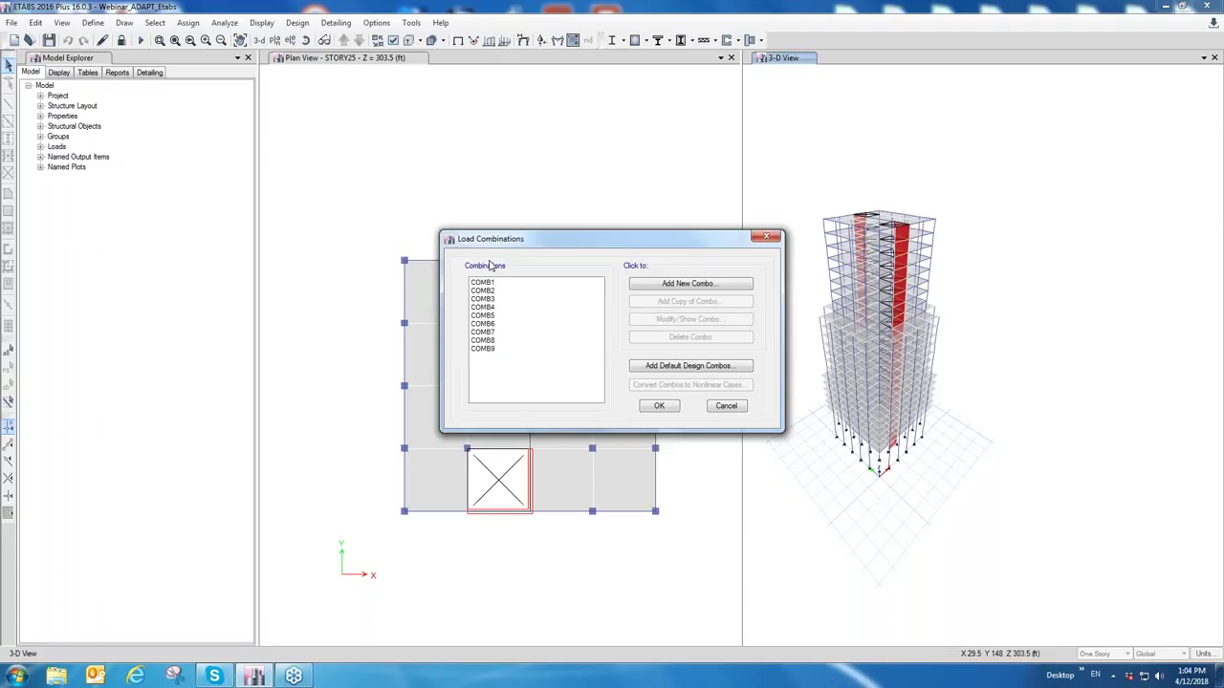
click(725, 405)
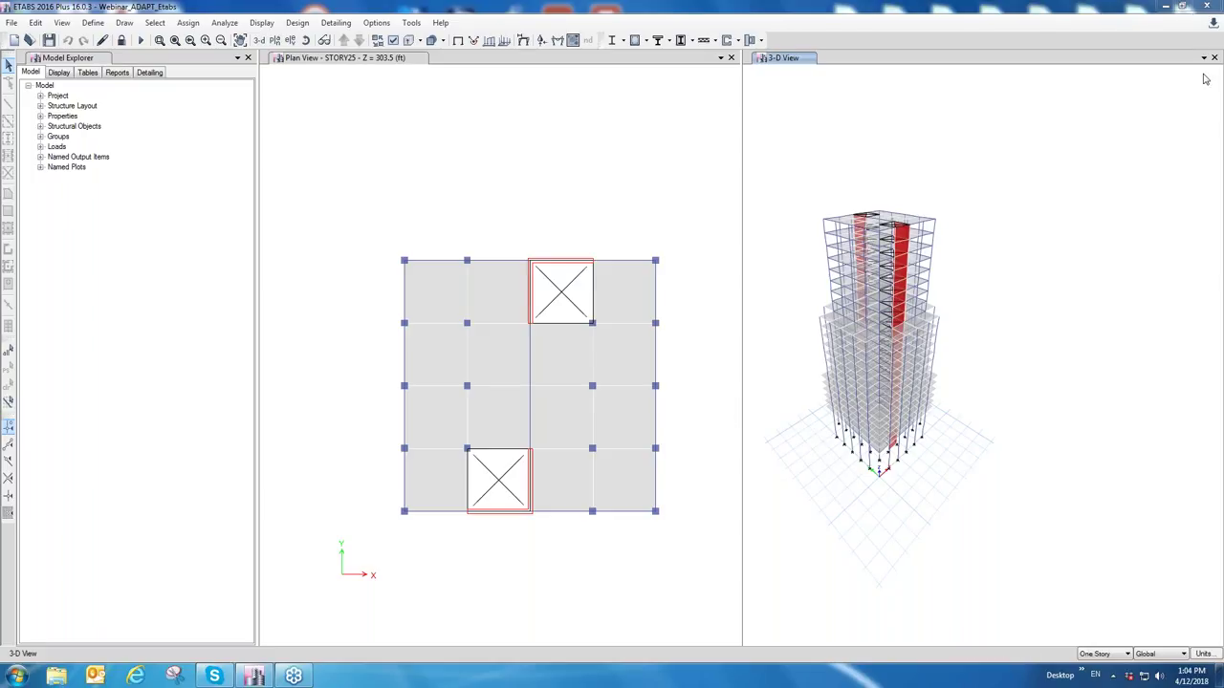
Step: Switch to the ADAPT Integration Console and choose ETABS 2016 (using API) as the modeling program
click(1168, 9)
click(553, 27)
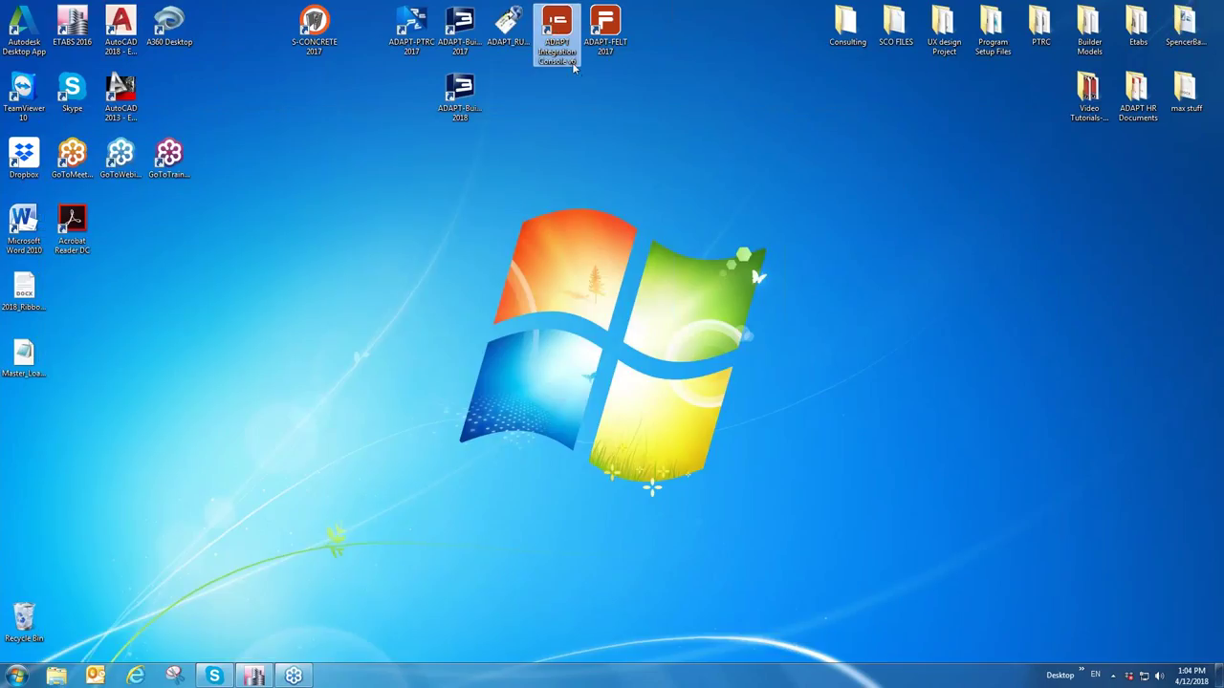
double_click(552, 27)
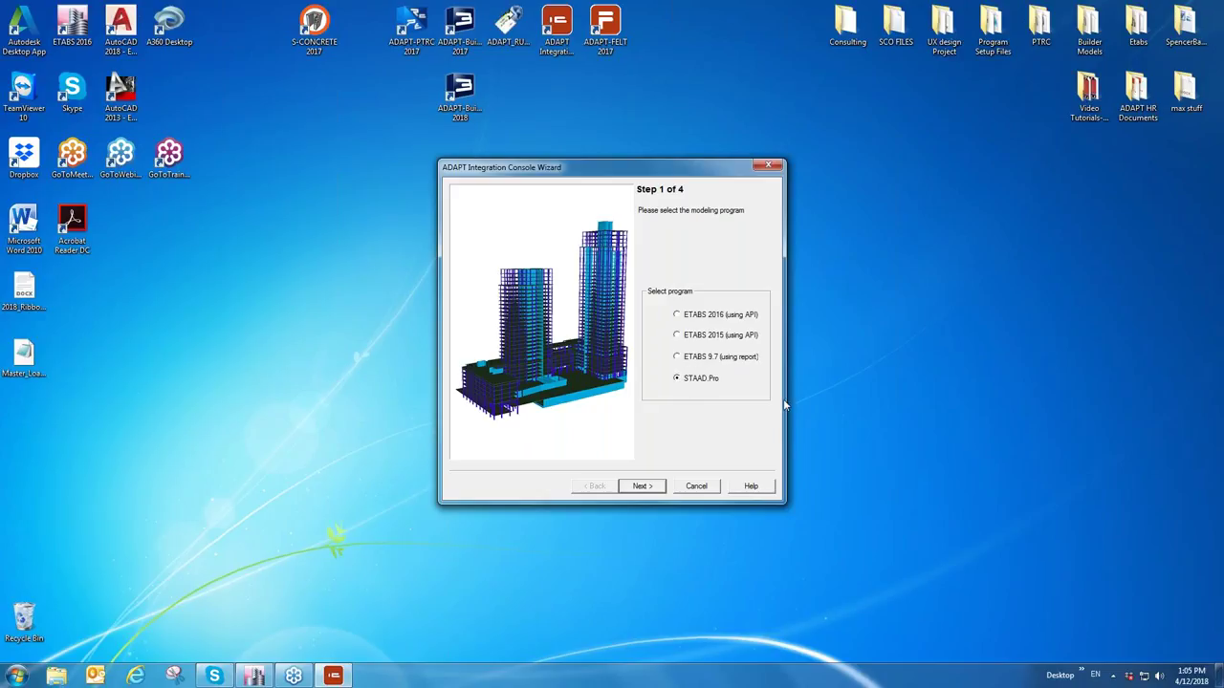
click(677, 315)
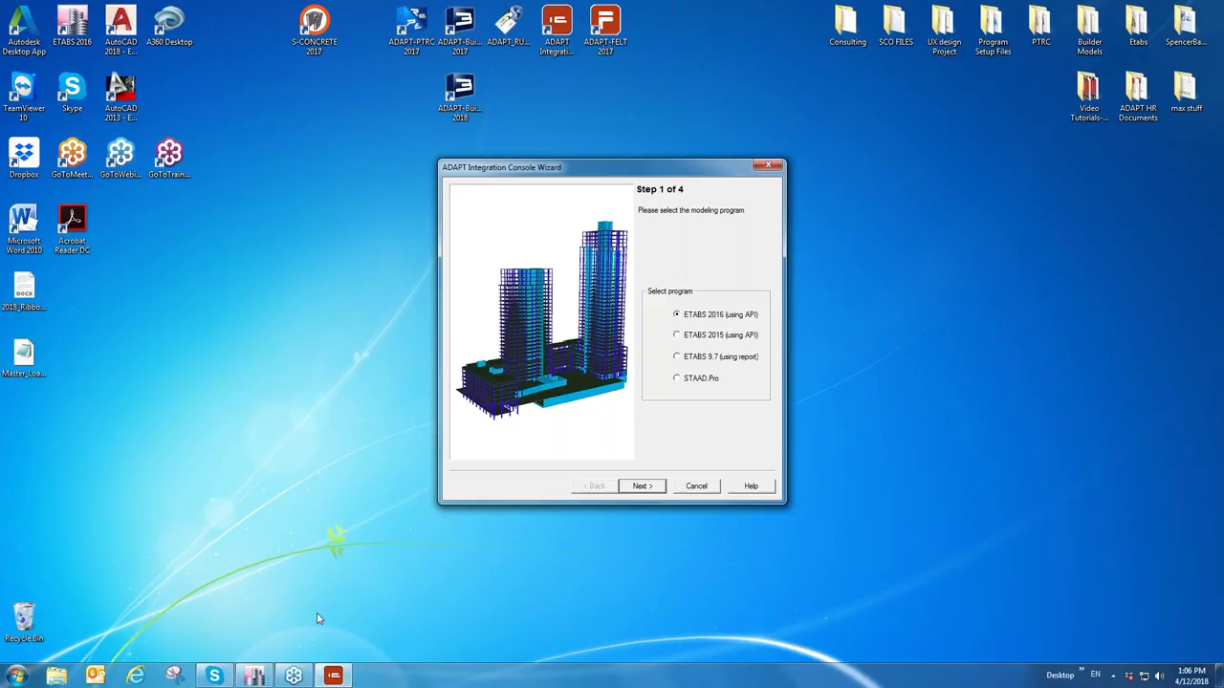
Step: Switch to ETABS and try to export the Story Forces table from the analysis structure results to XML
click(251, 678)
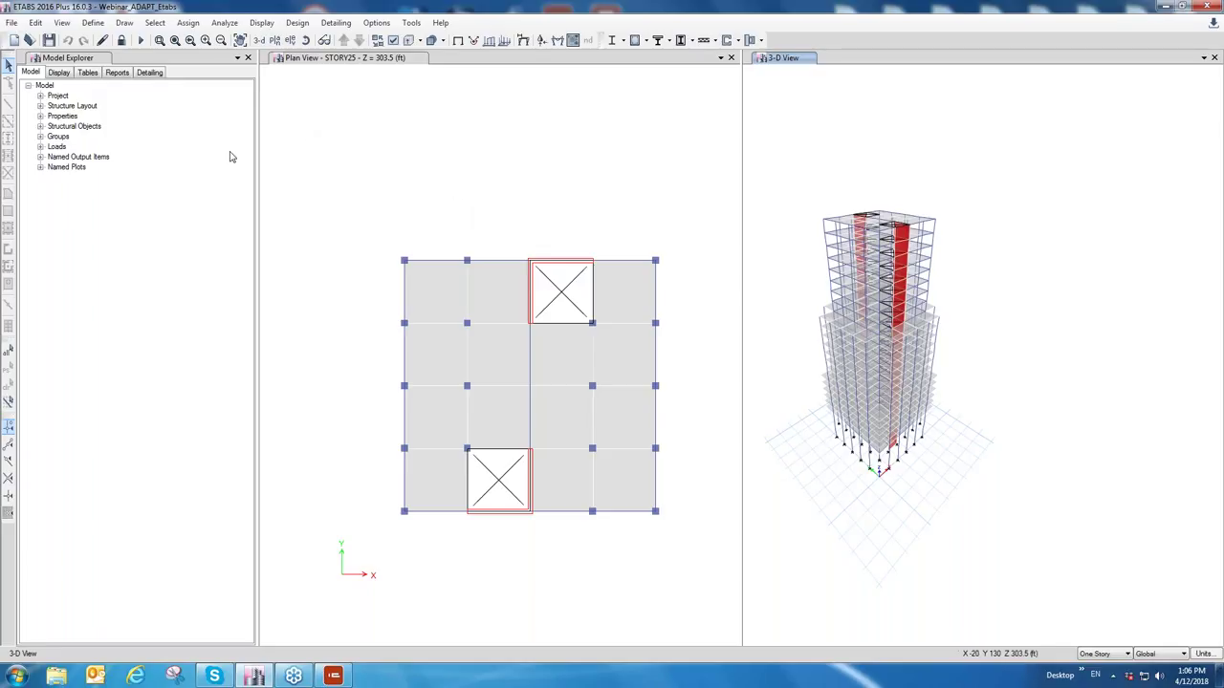
click(10, 22)
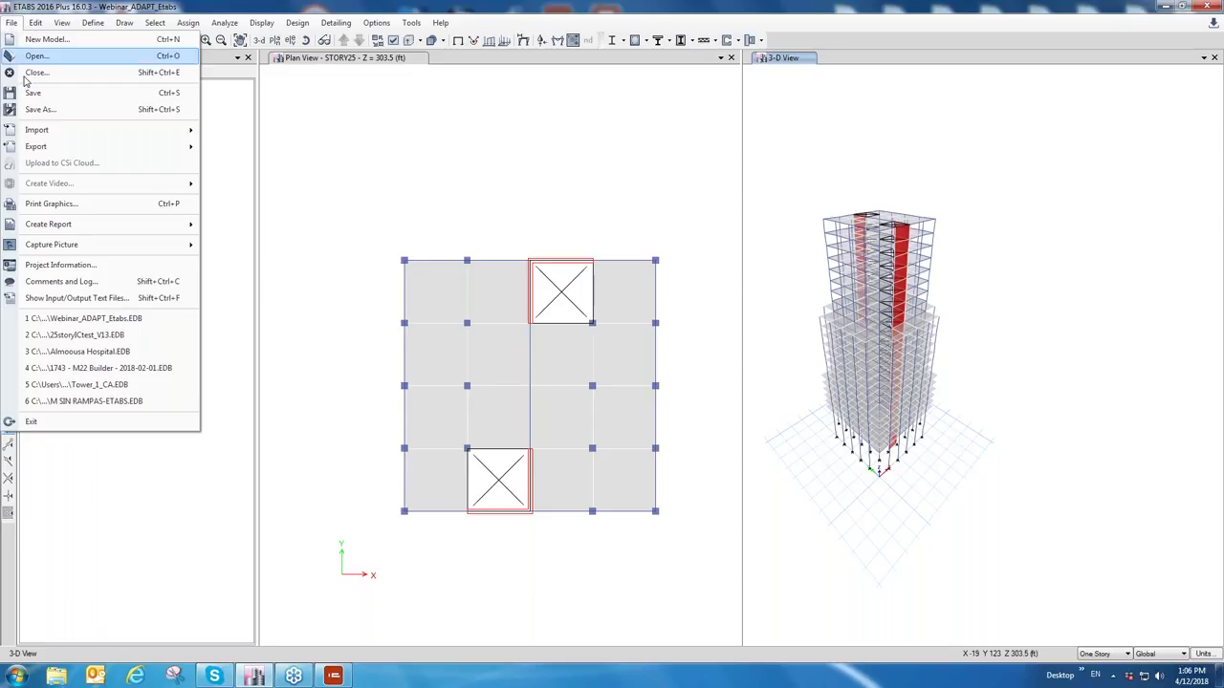
mouse_move(40, 148)
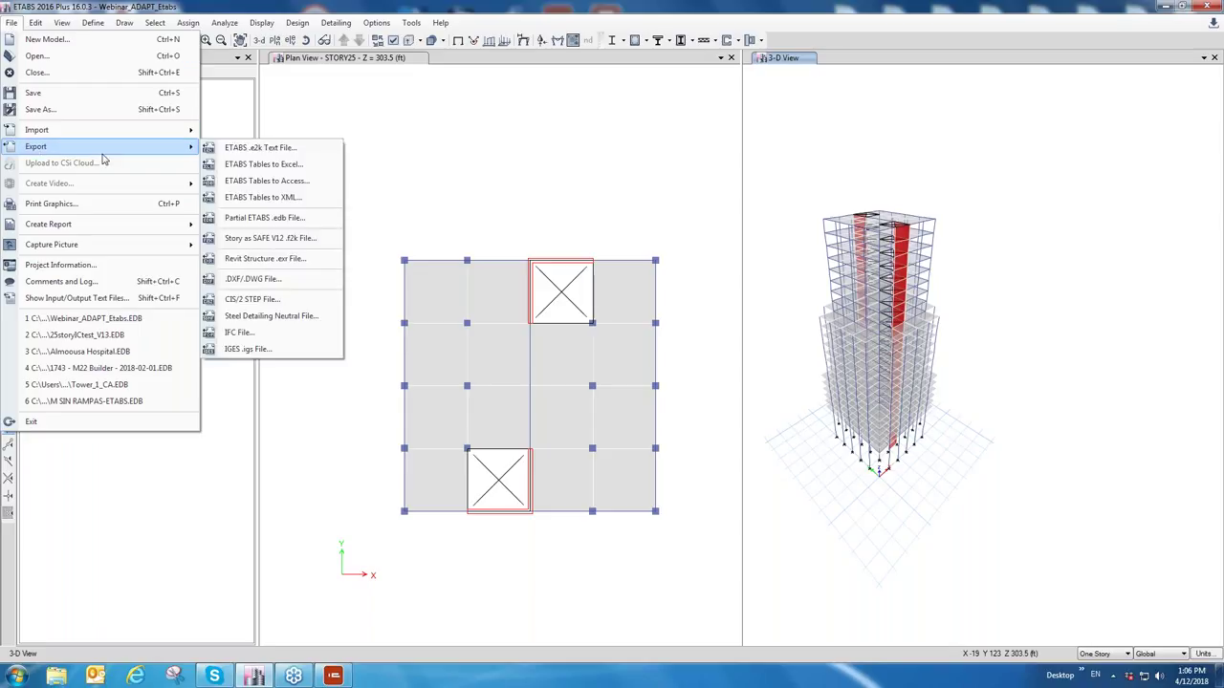
click(249, 198)
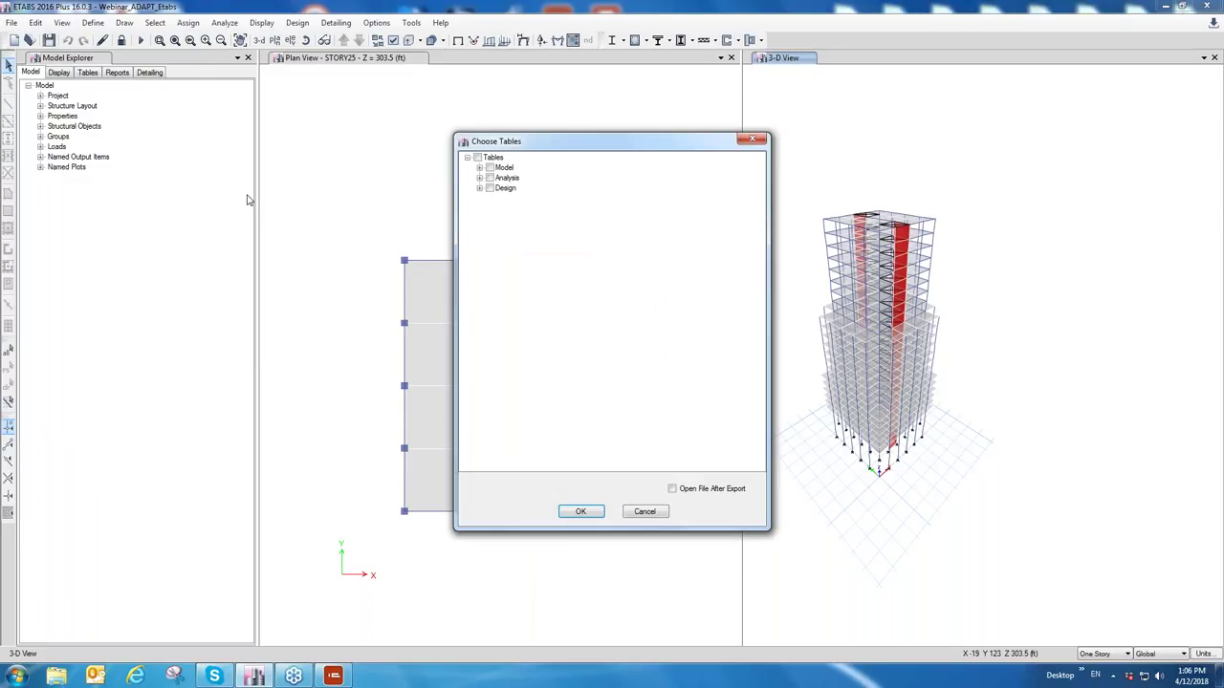
click(479, 178)
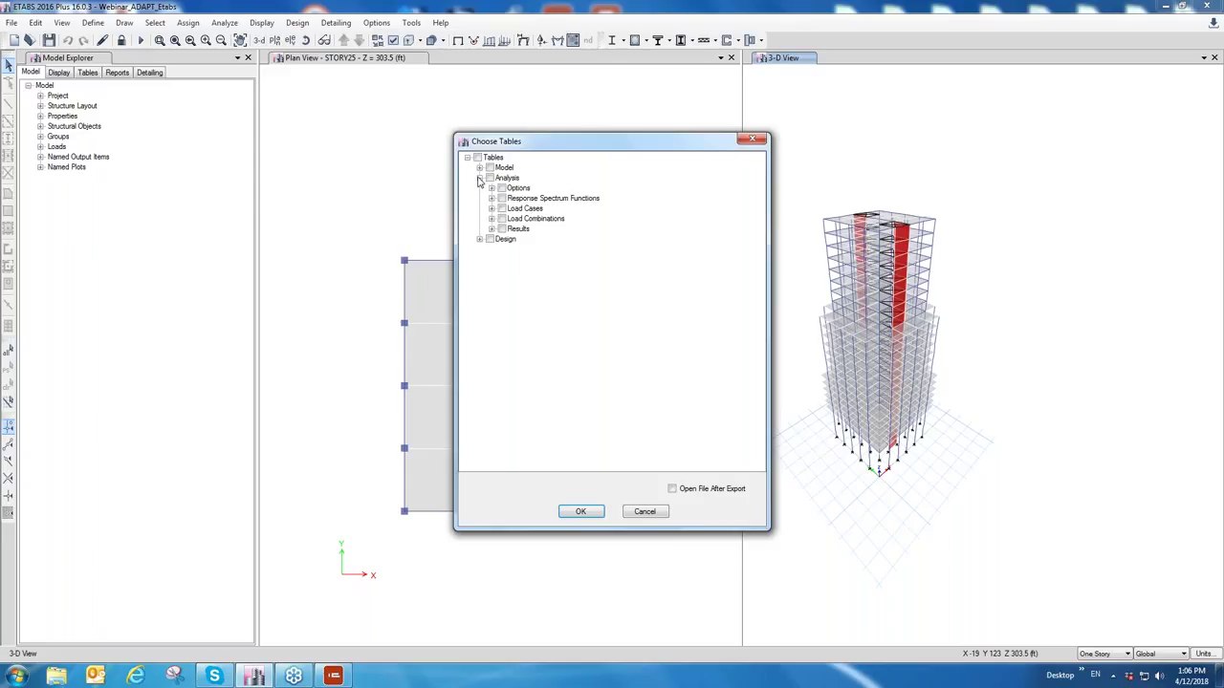
click(491, 229)
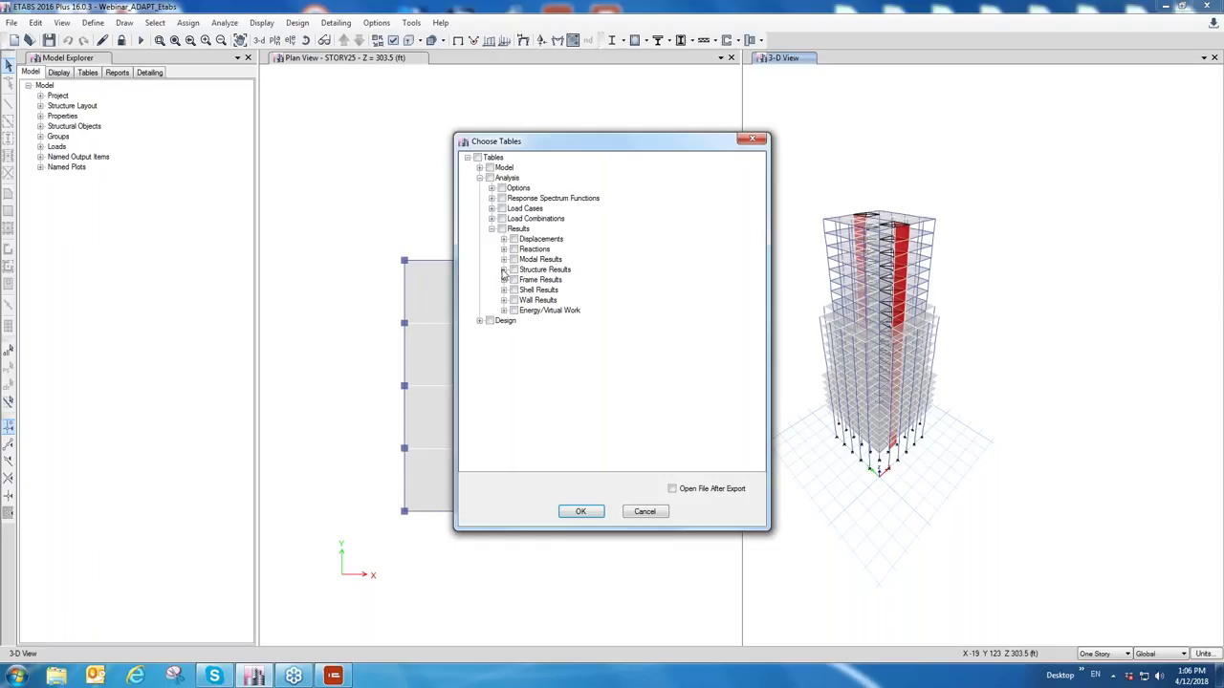
click(504, 270)
click(526, 290)
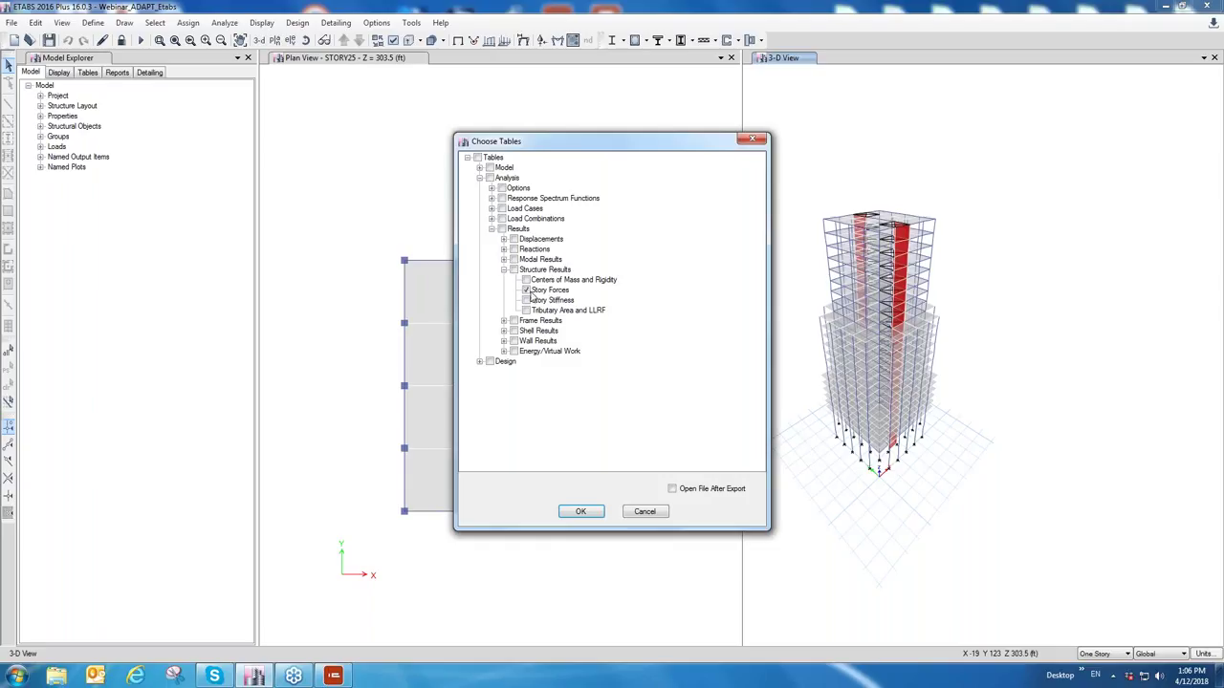
click(581, 512)
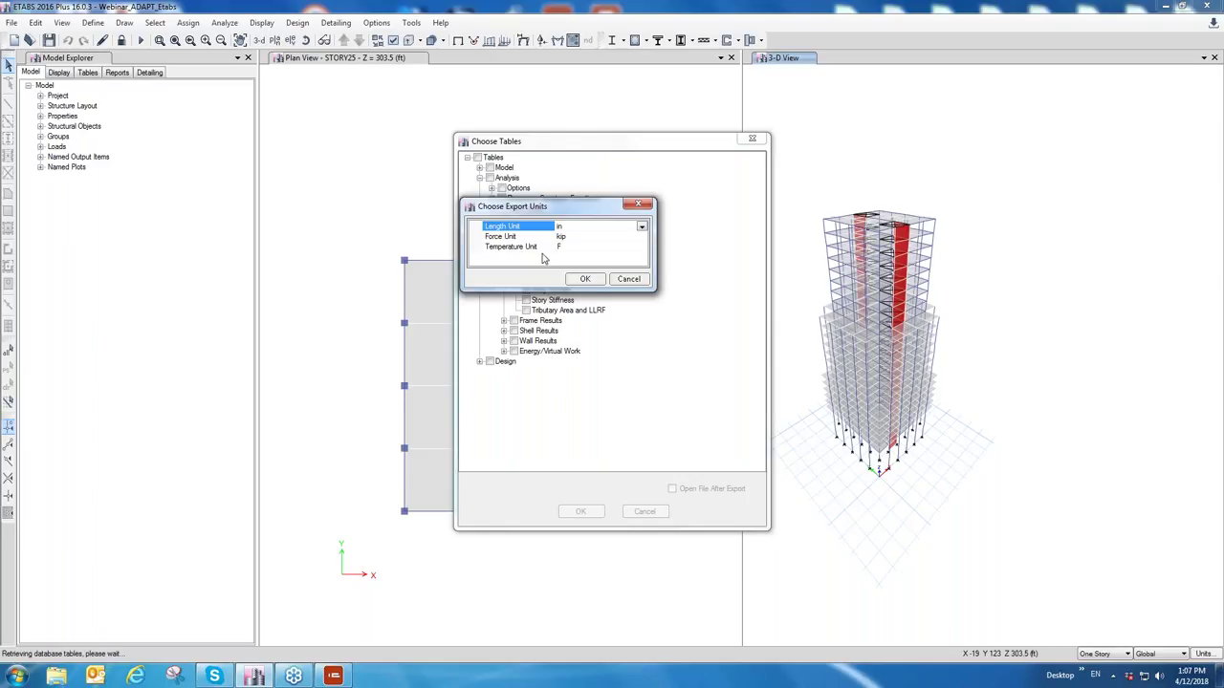
click(629, 279)
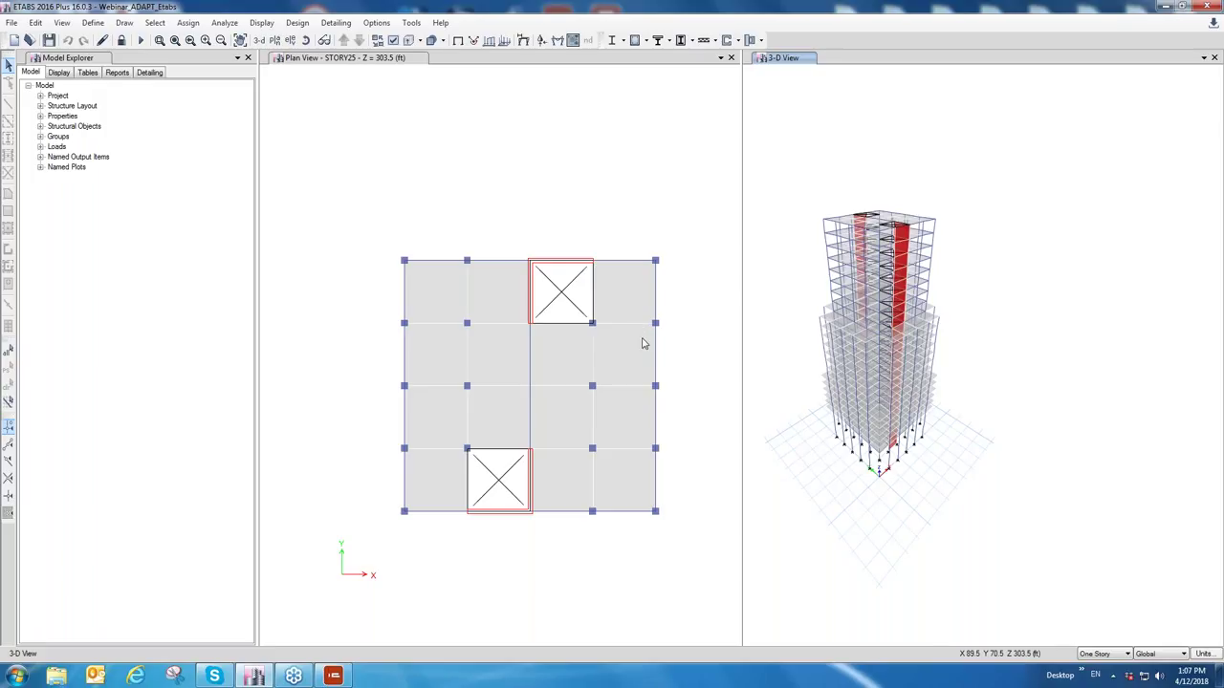
Step: Close ETABS, saving the current changes to the Webinar_ADAPT_Etabs model
click(1206, 6)
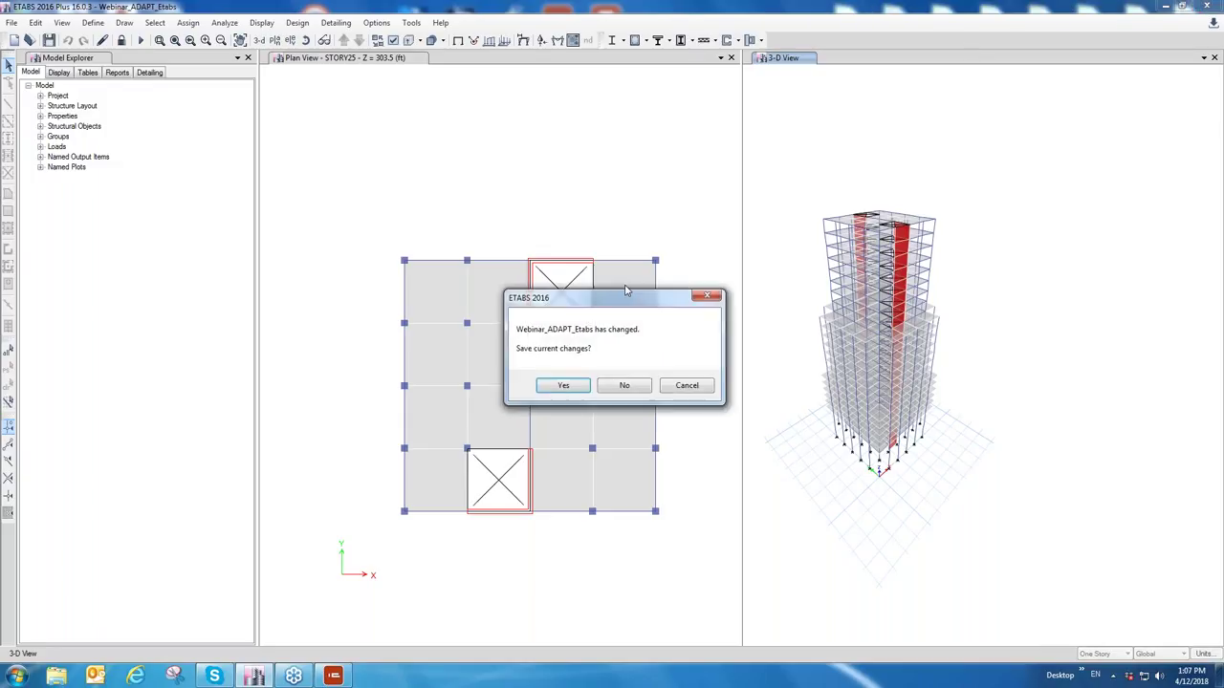
click(565, 385)
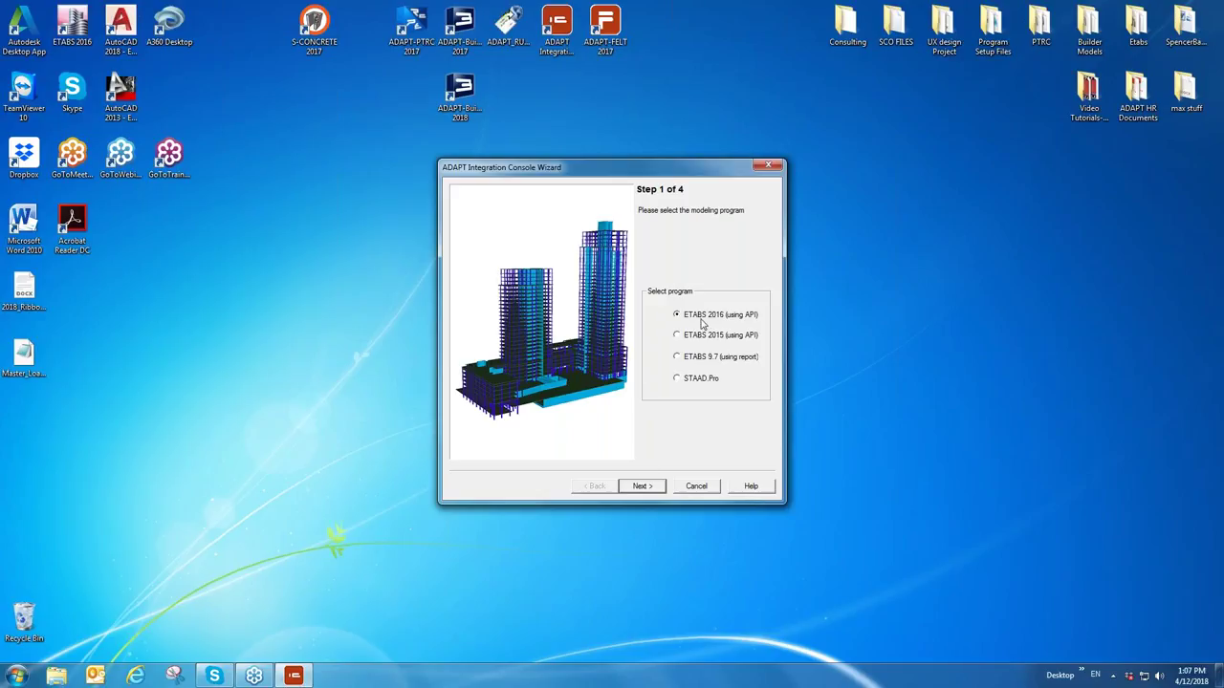
Step: Proceed to the ETABS API Link and load the model Webinar_ADAPT_Etabs.EDB from the Etabs folder
click(656, 488)
drag(167, 60, 309, 217)
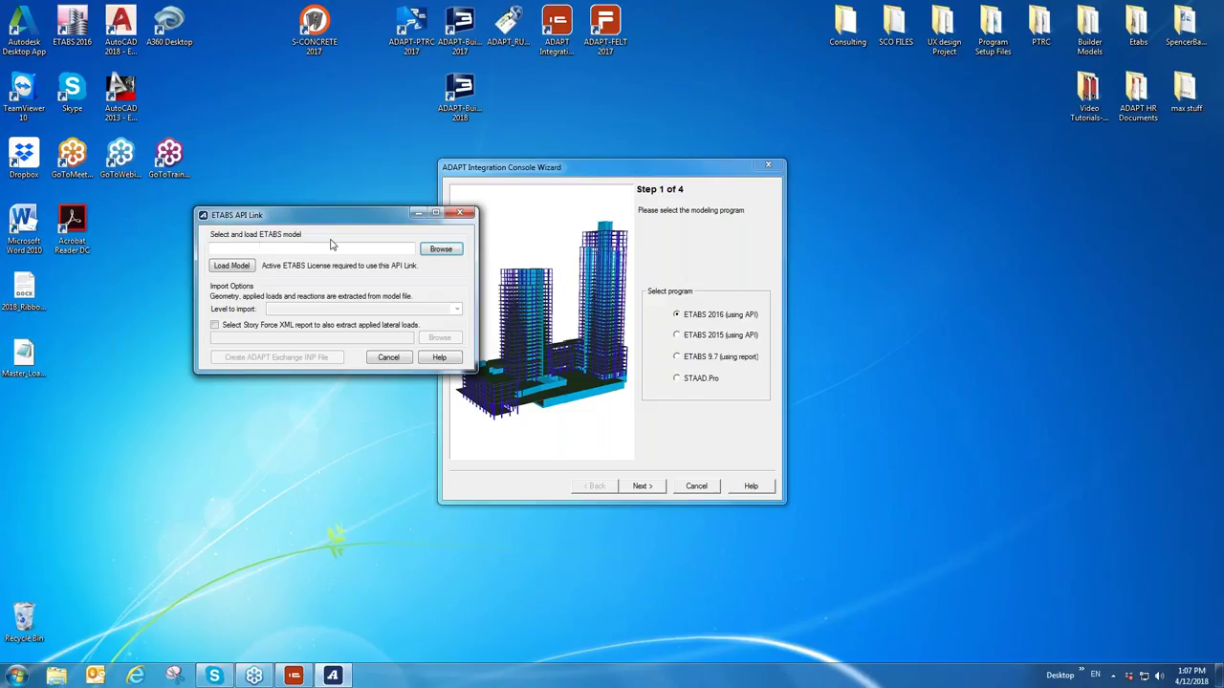
click(440, 248)
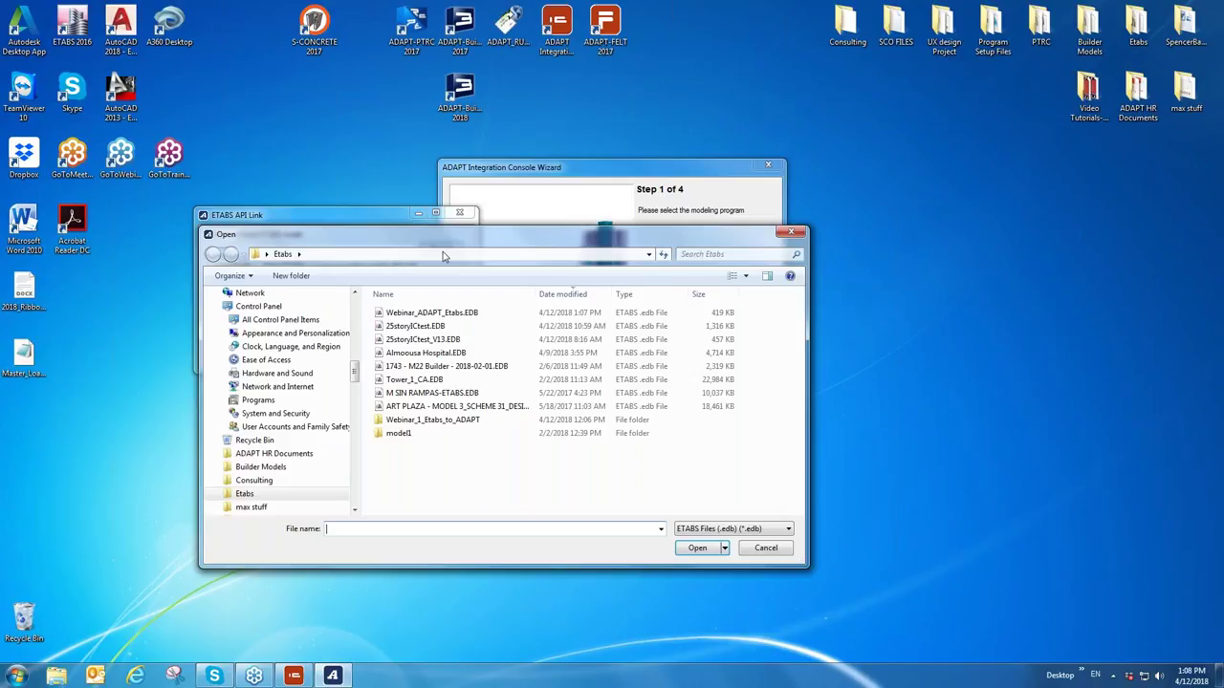
double_click(467, 313)
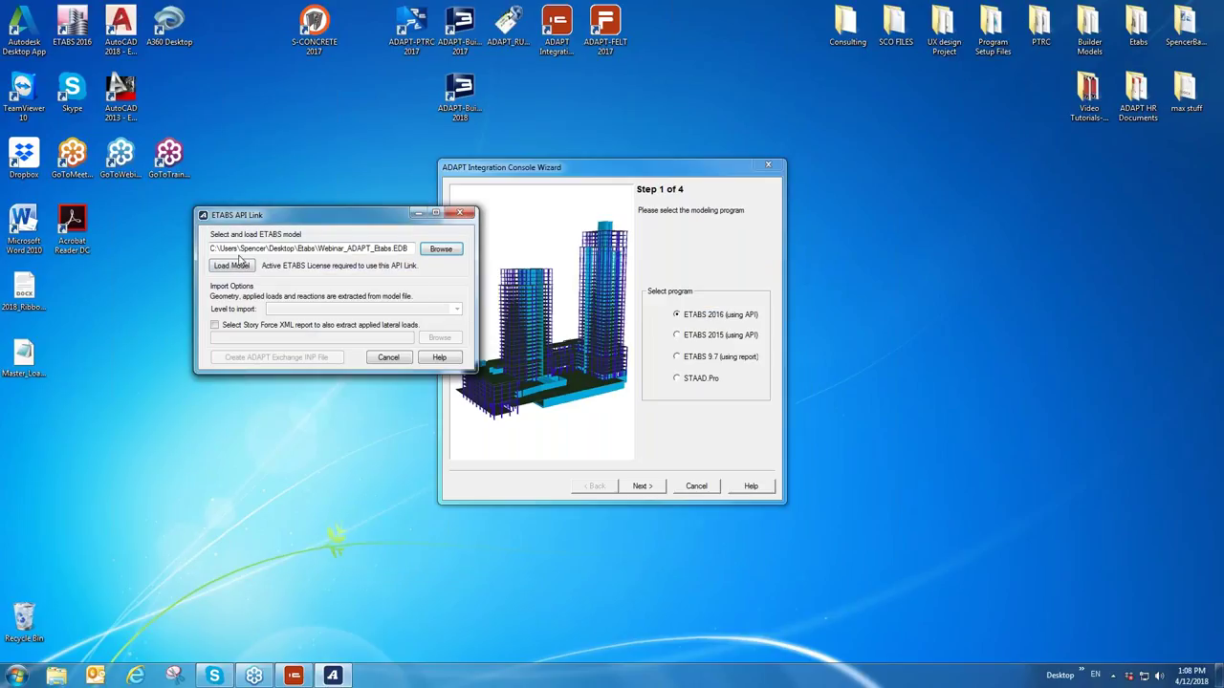
click(233, 266)
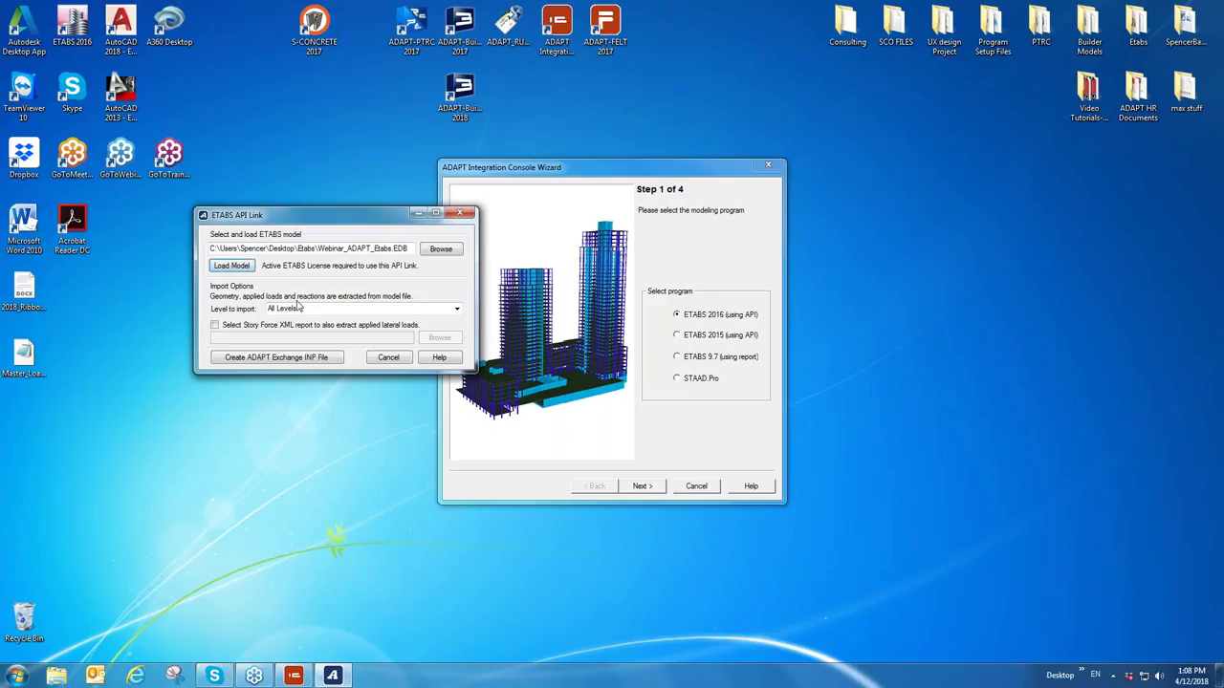
Step: Set the import to All Levels and include the Story Force report Webinar_ADAPT_Etabs.xml to extract applied lateral loads
click(457, 309)
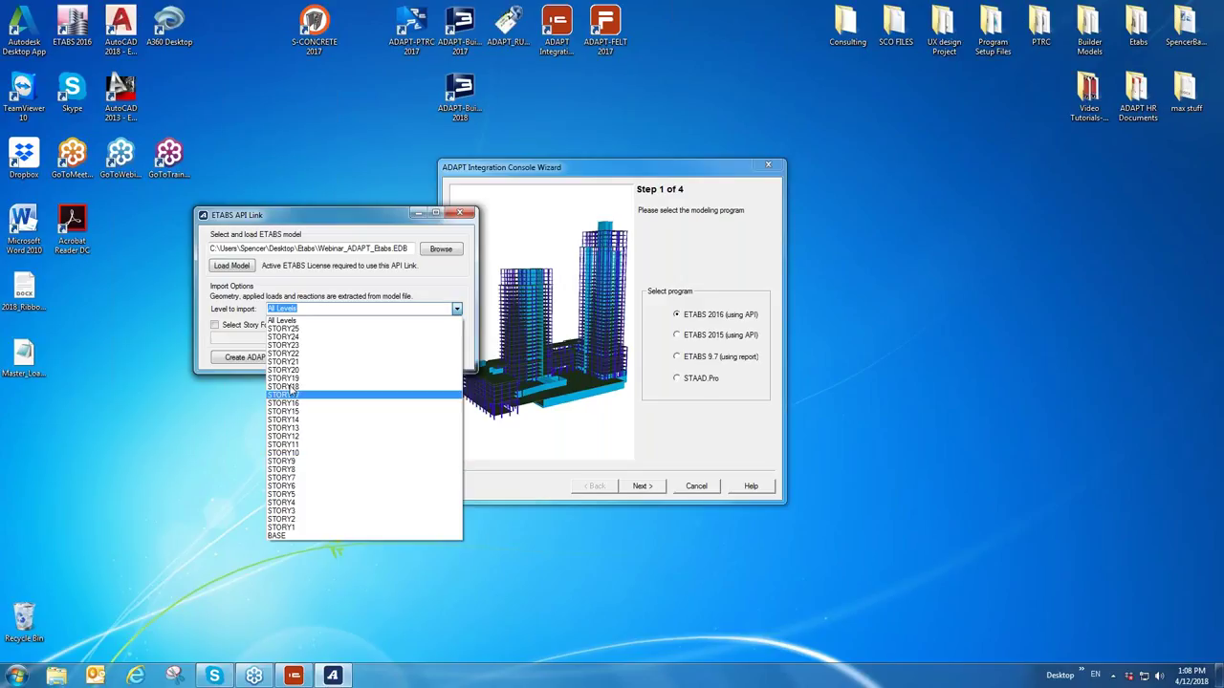
click(298, 323)
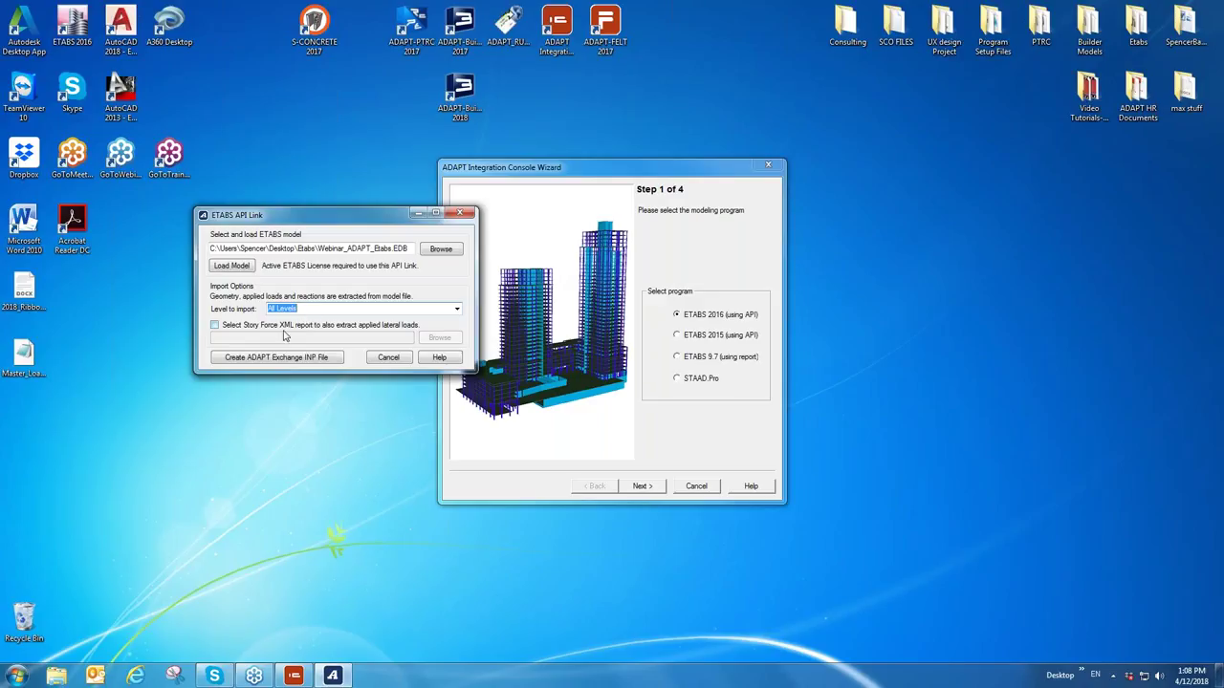
click(215, 325)
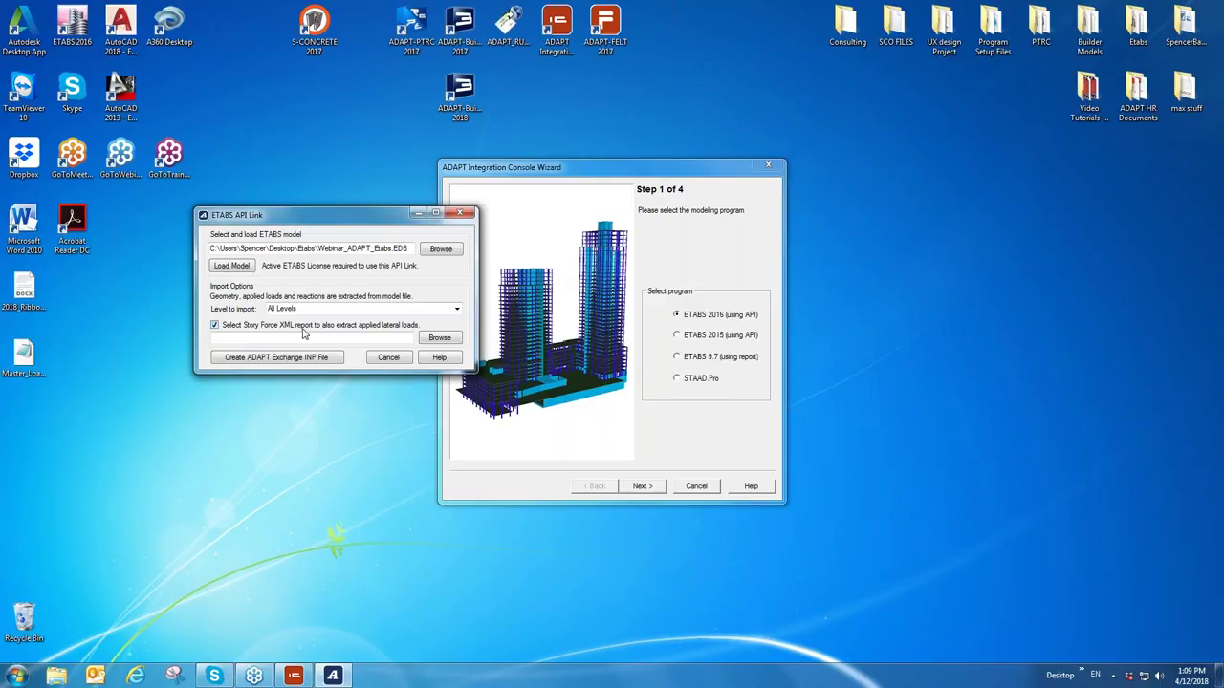
click(435, 339)
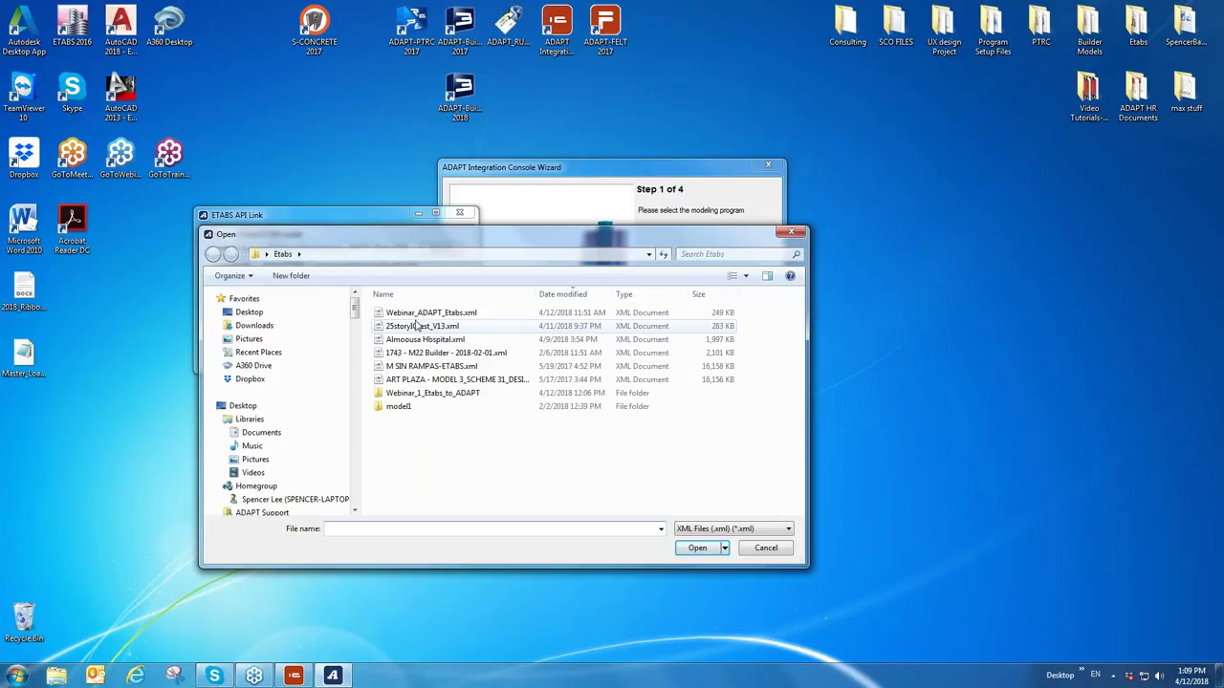
double_click(454, 315)
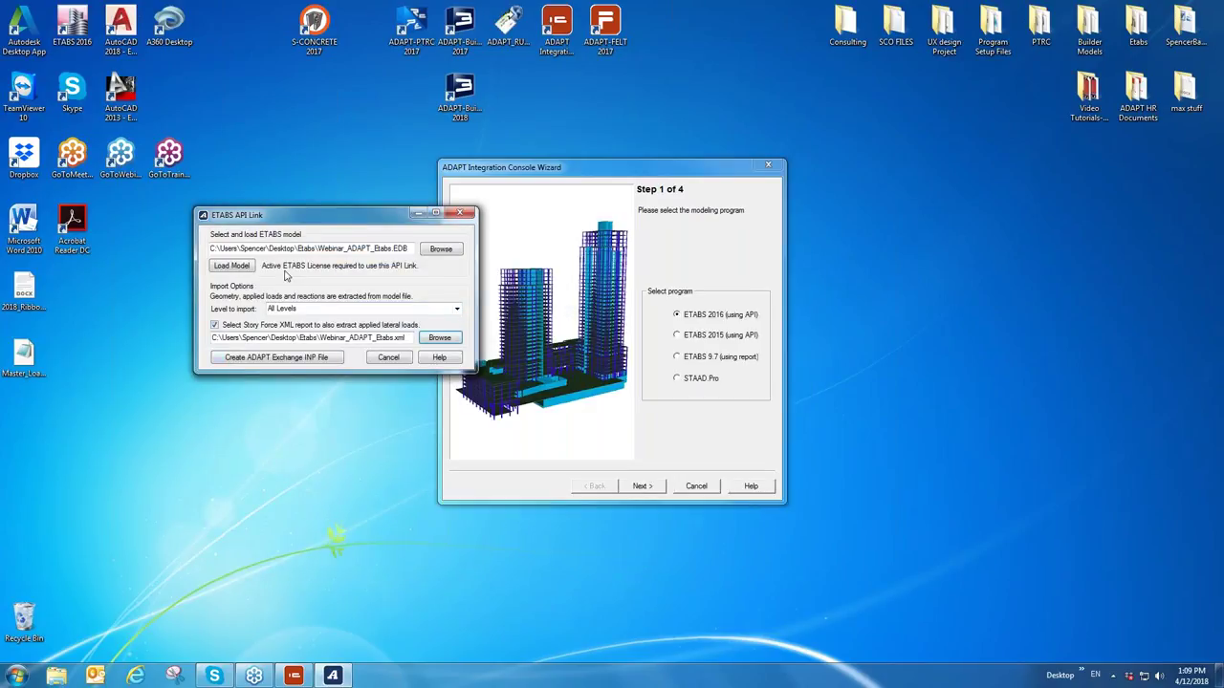
Step: Create the ADAPT Exchange INP file from the loaded model and close the Integration Console wizard
click(298, 358)
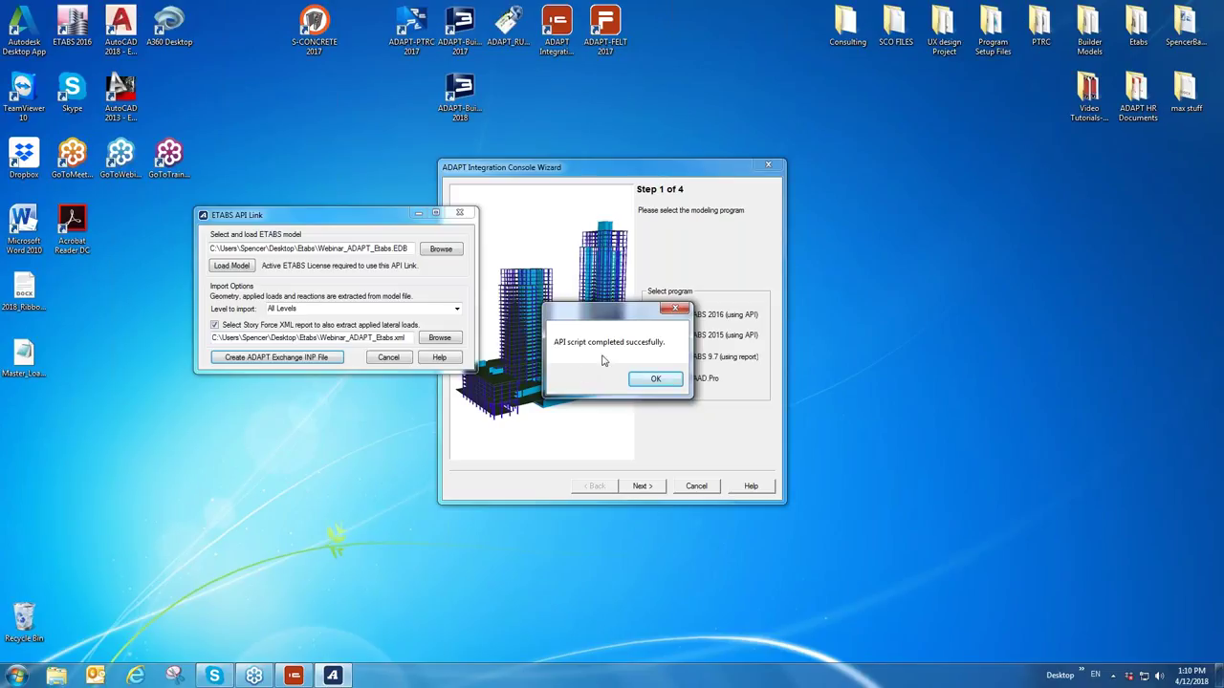
click(658, 381)
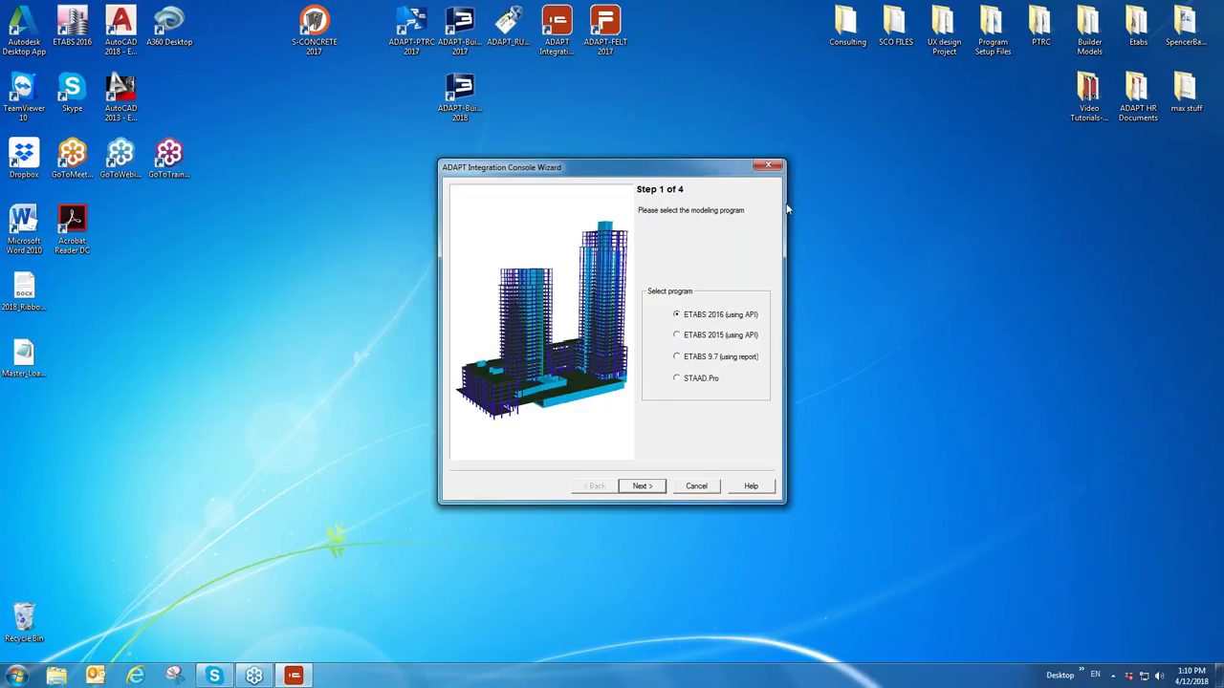
click(769, 168)
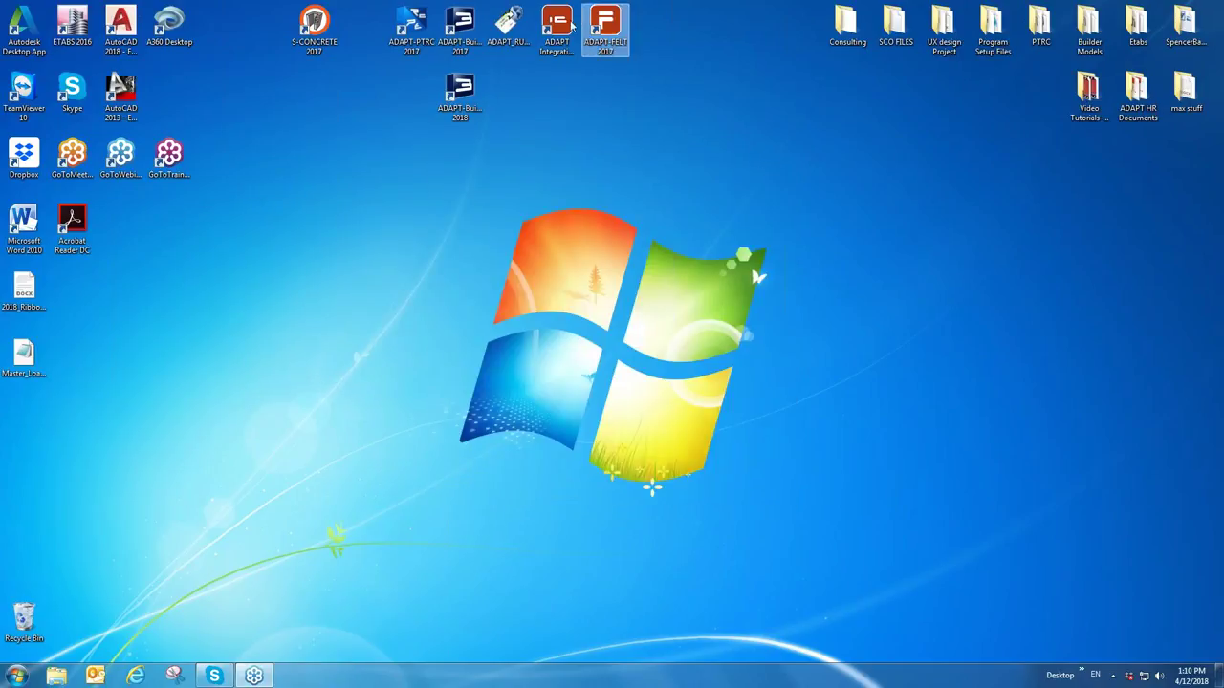
Step: Launch ADAPT-Builder 2017 with Floor Pro selected alongside the Modeler and Edge modules
double_click(460, 28)
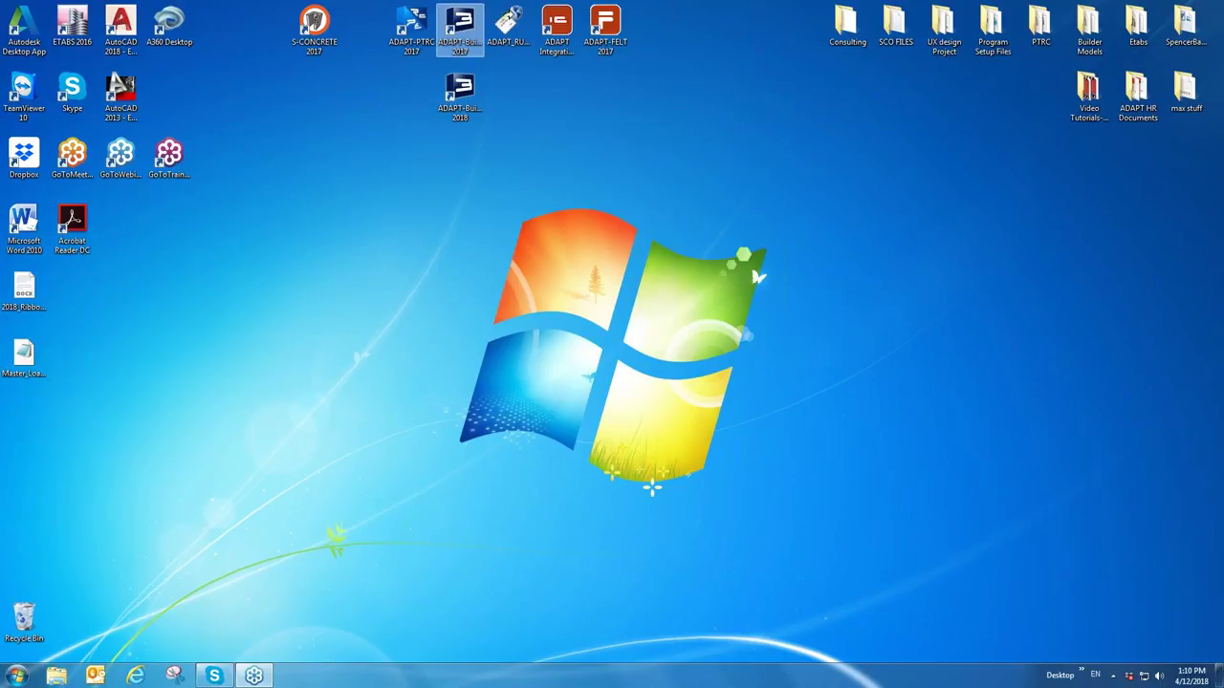
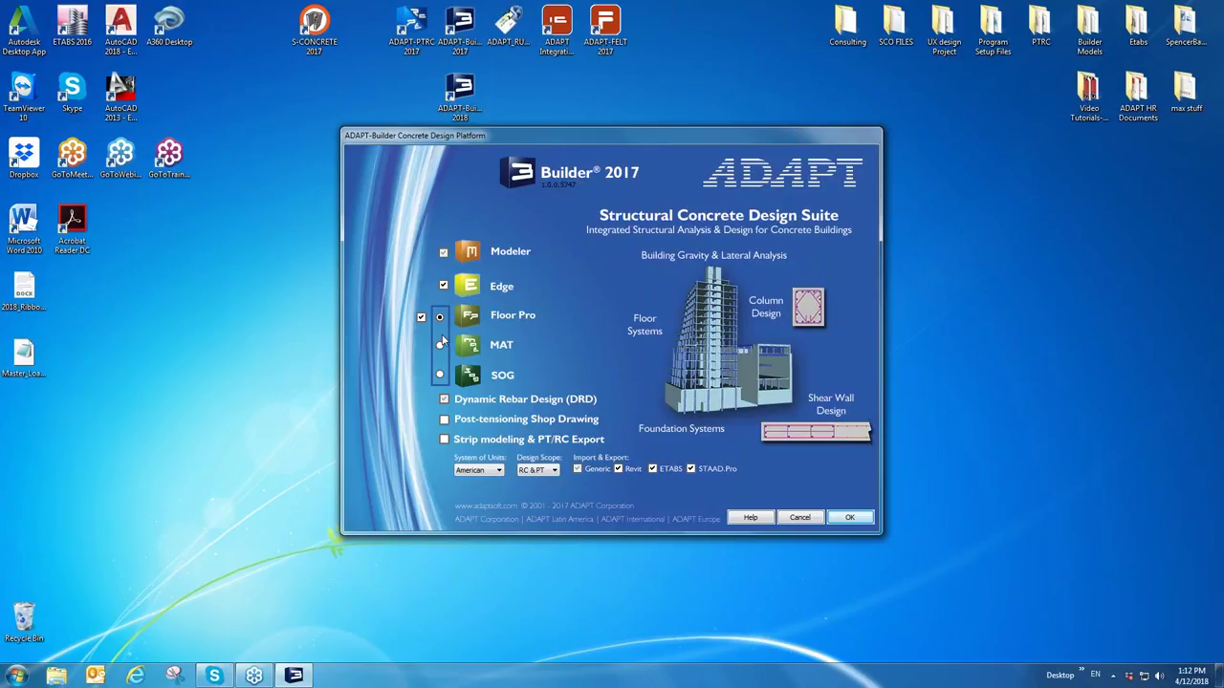
click(440, 344)
click(440, 316)
click(444, 317)
click(863, 522)
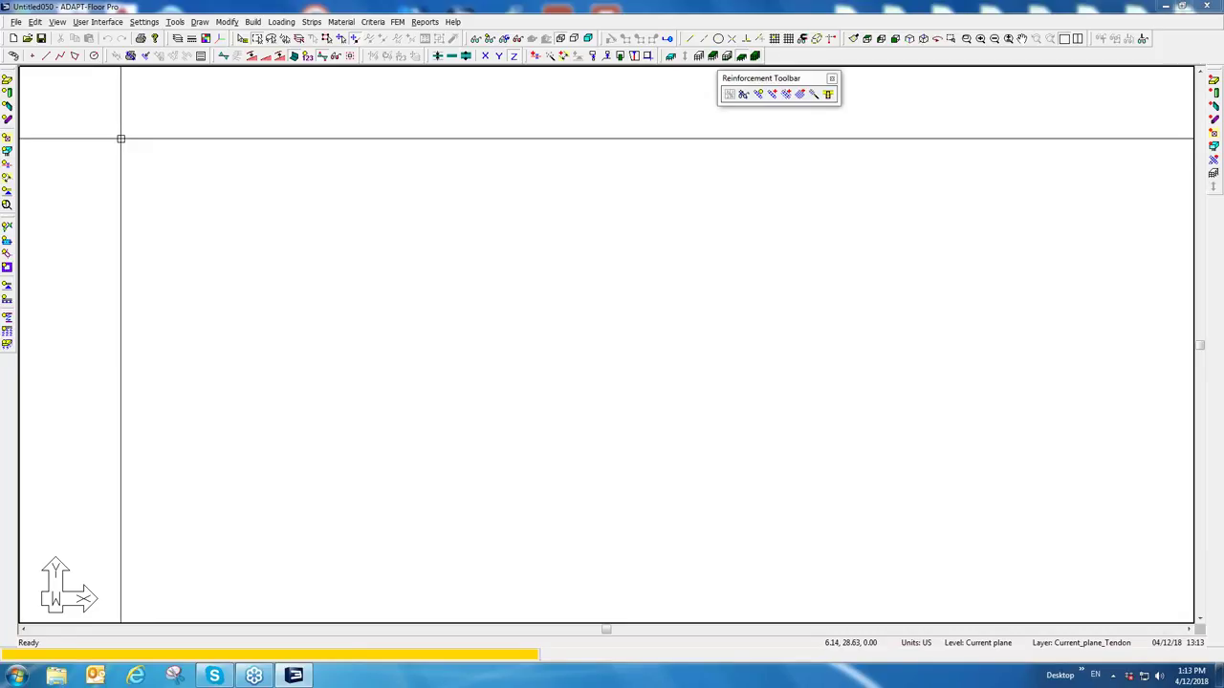
Step: Import the generic ADAPT exchange file Webinar_ADAPT_Etabs.INP from the Etabs folder
click(16, 22)
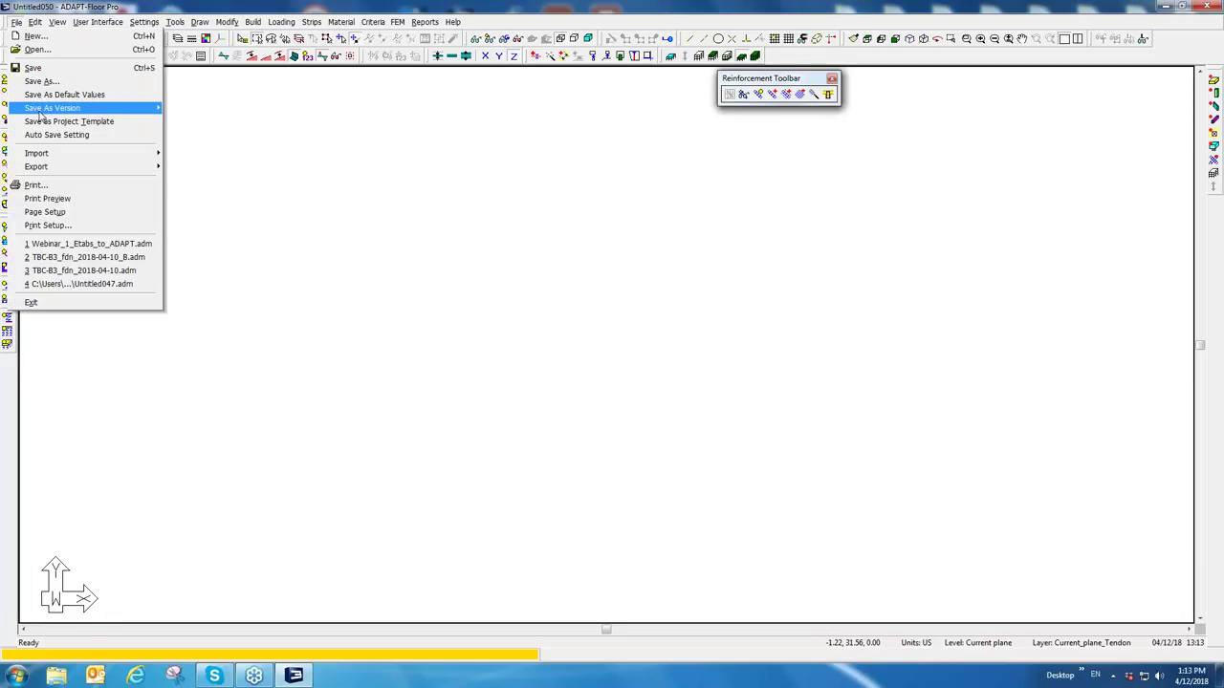
mouse_move(34, 154)
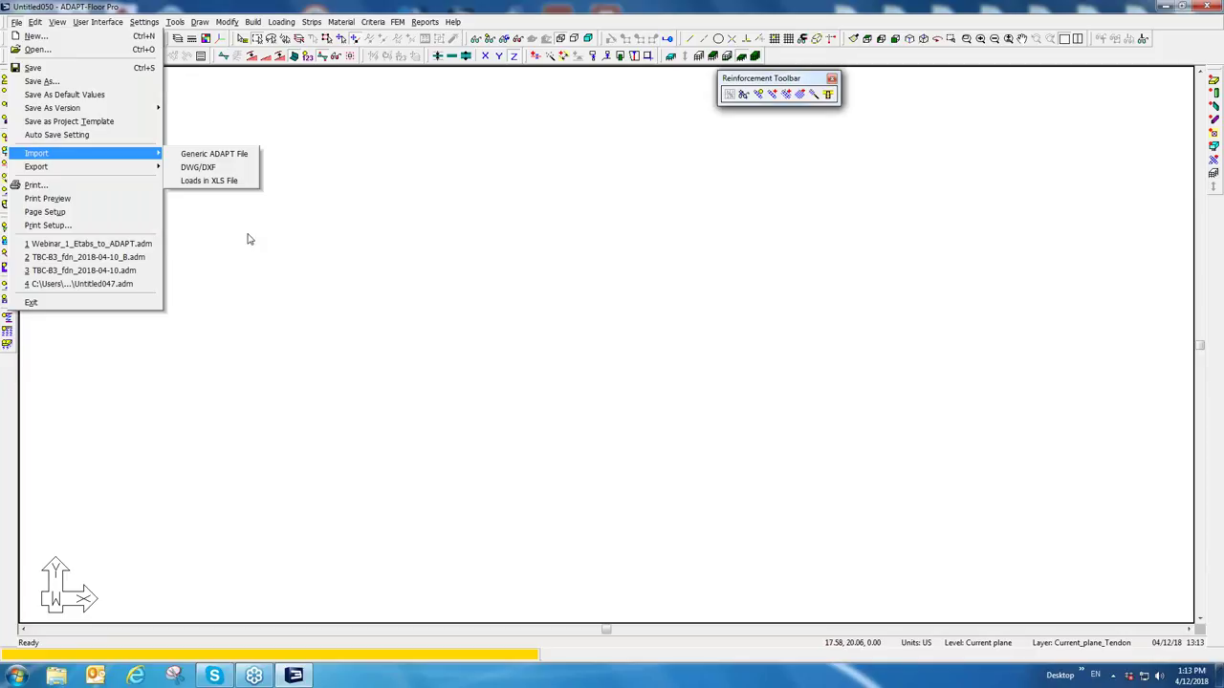
click(238, 158)
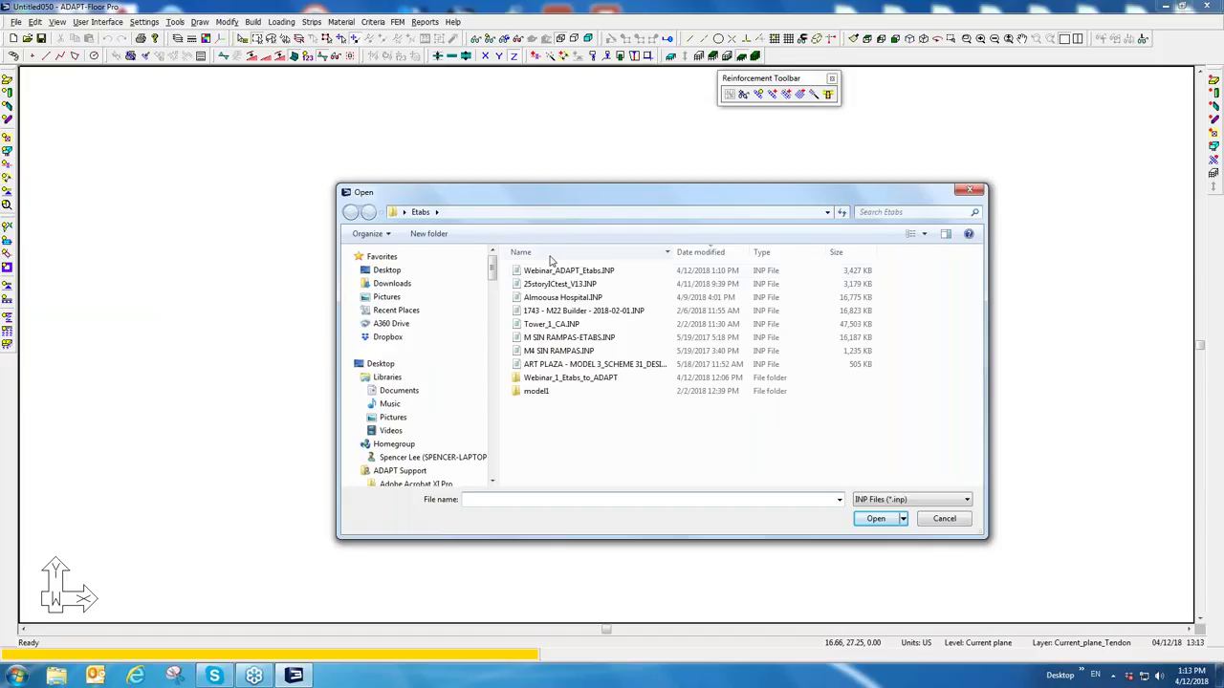
double_click(606, 271)
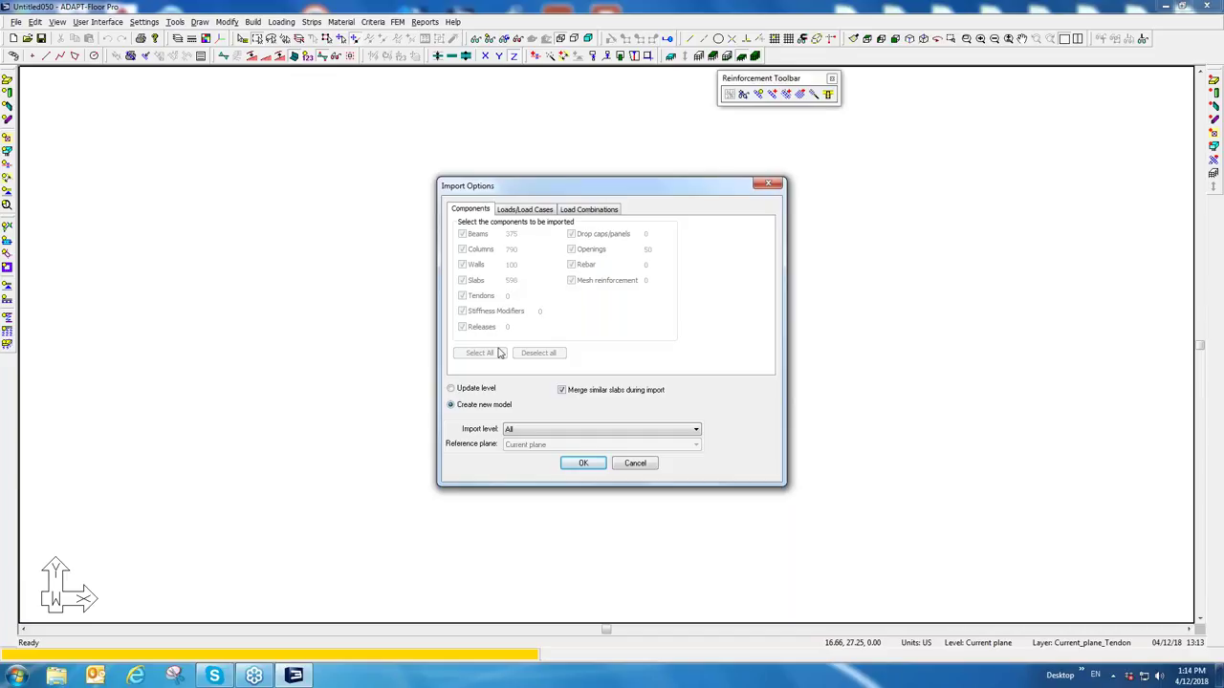
Step: Try STORY14 as the import level to preview its components, and return the level to All
click(529, 429)
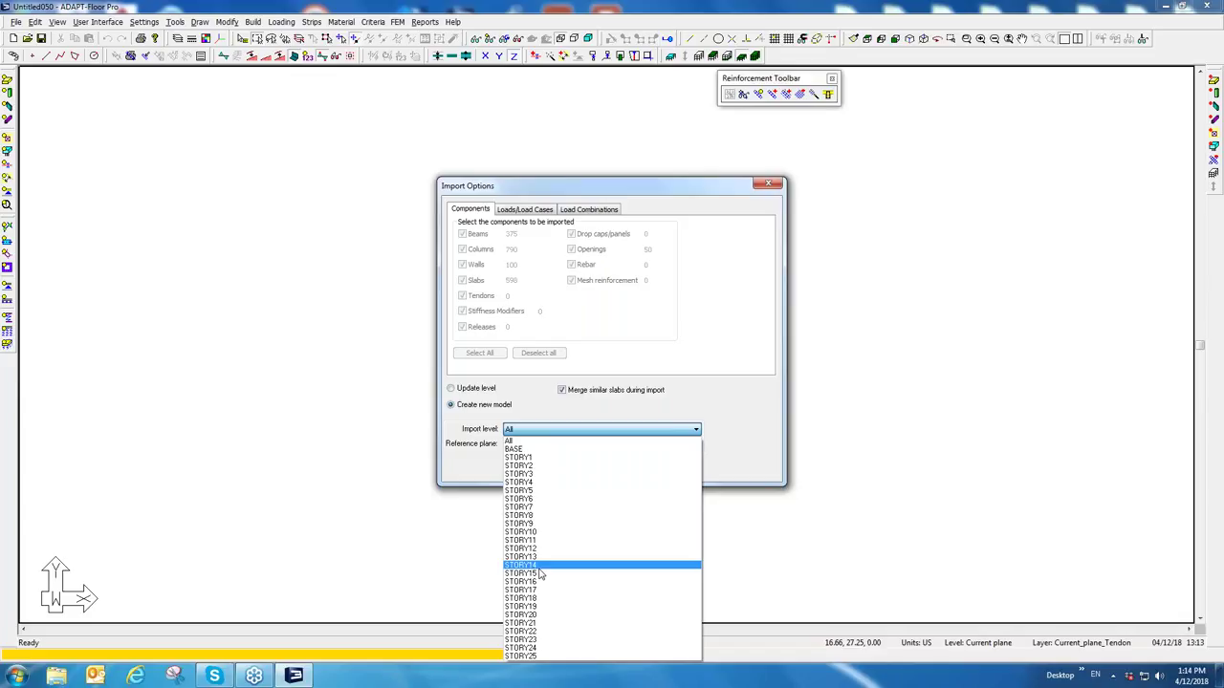
click(538, 566)
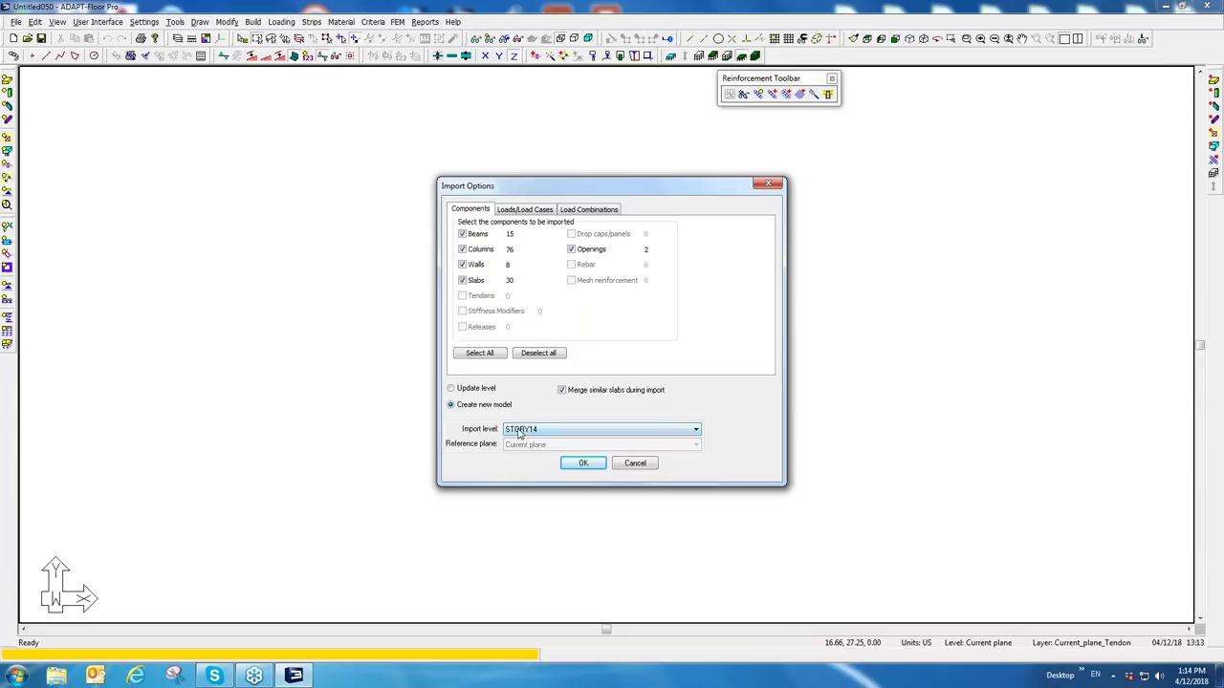
click(520, 430)
click(516, 440)
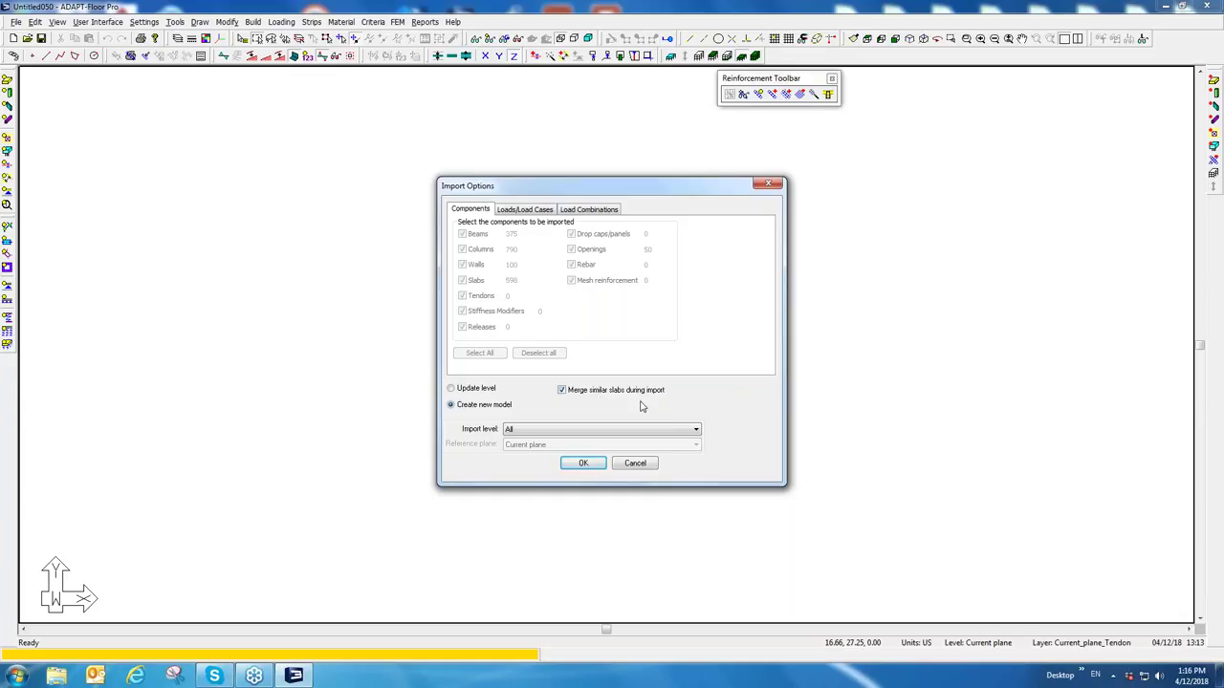
Step: Set the type of the SELFWEIGHT load case to Dead load in the import options
click(530, 212)
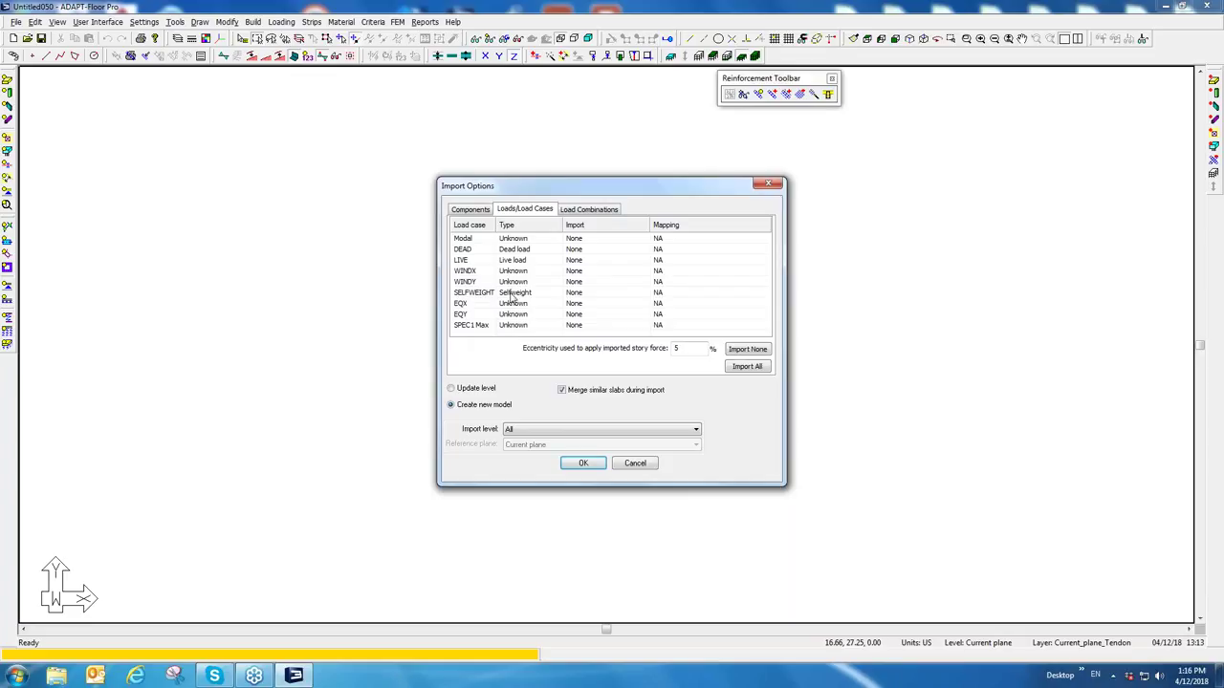
click(512, 294)
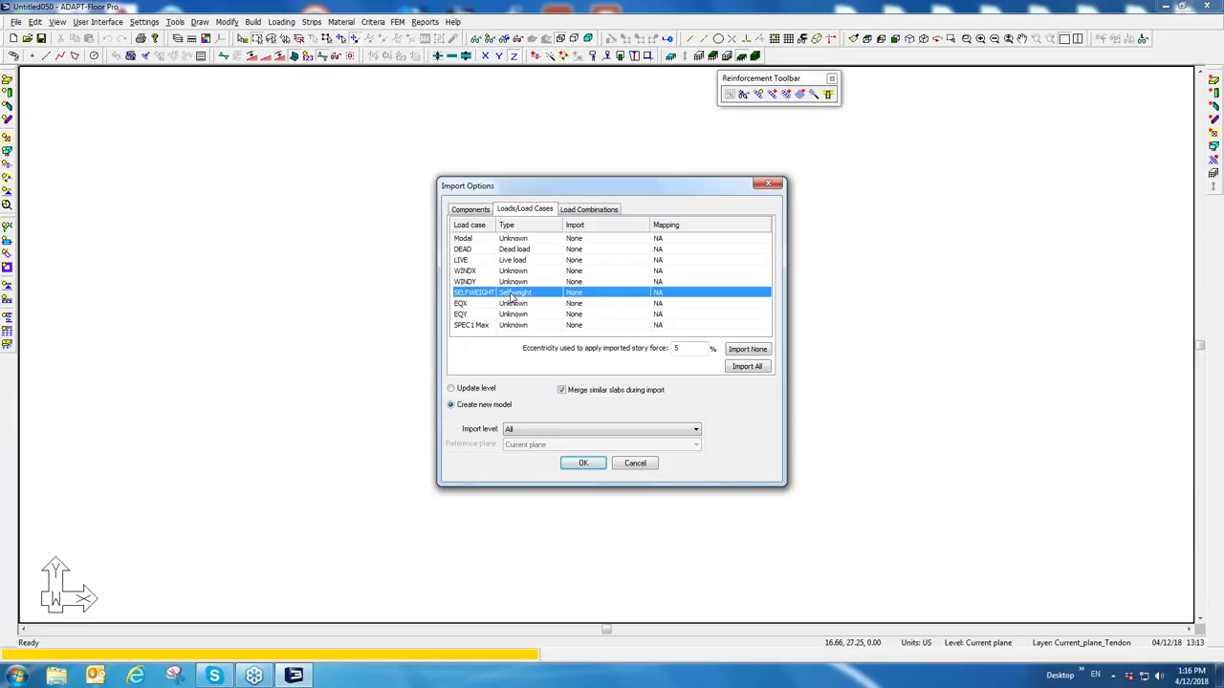
click(579, 301)
click(531, 296)
click(531, 296)
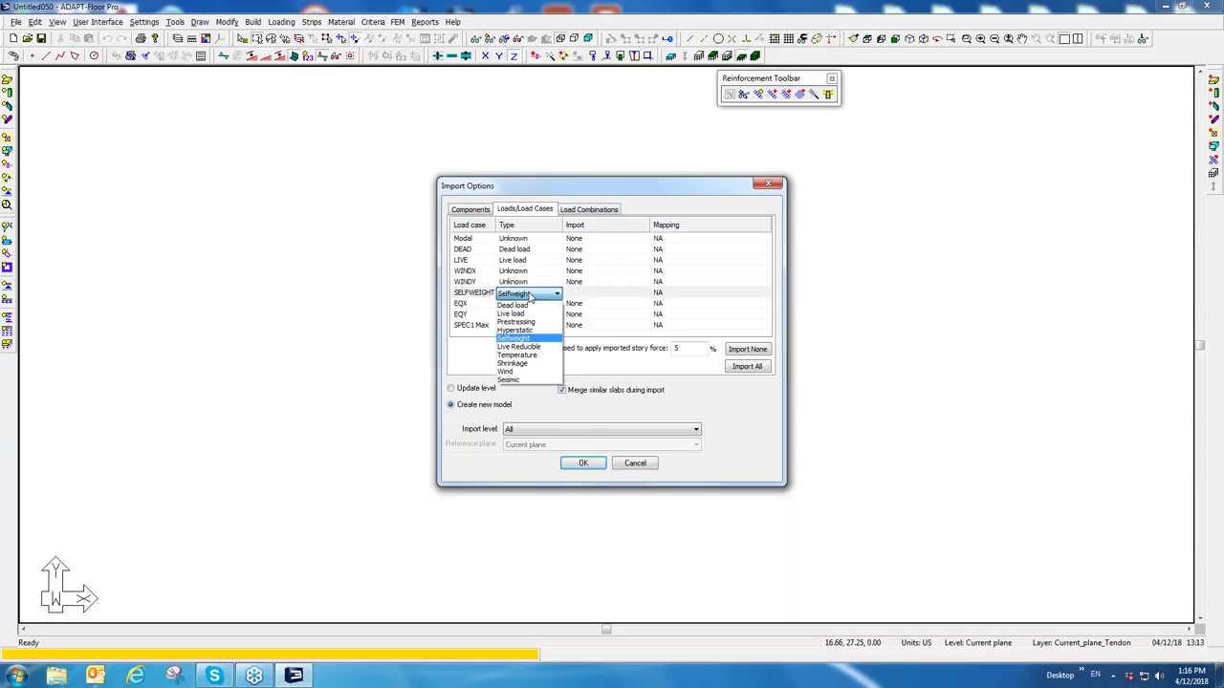
click(513, 341)
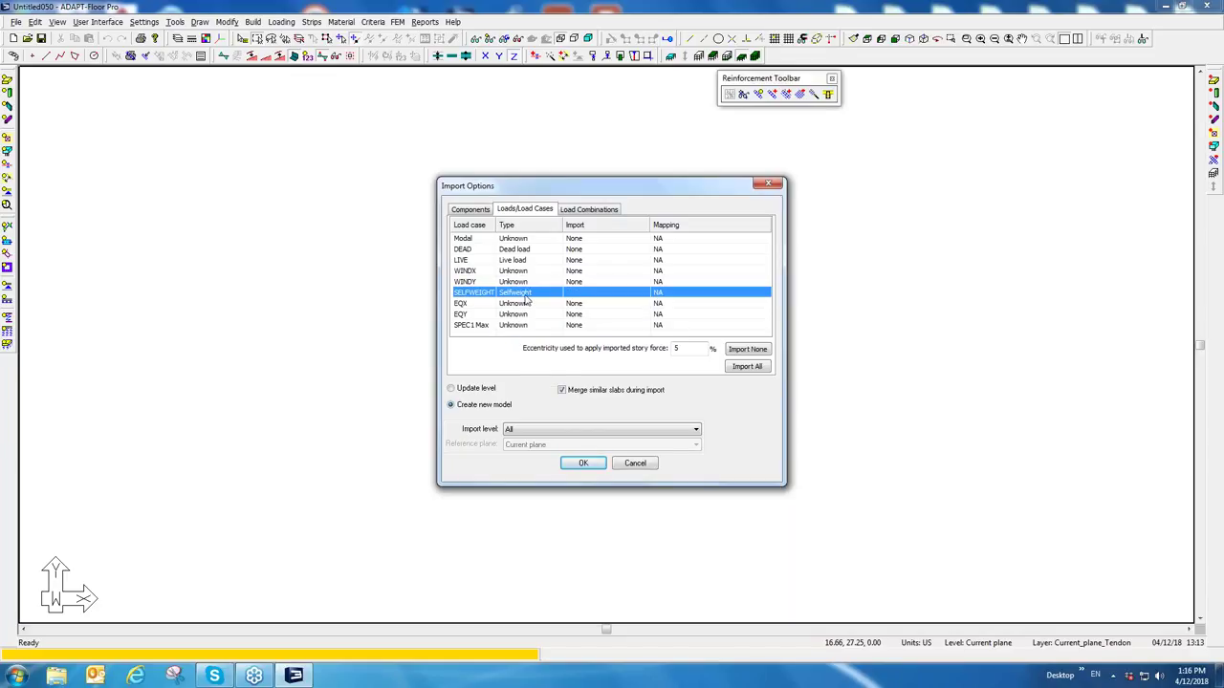
click(532, 297)
click(532, 298)
click(533, 297)
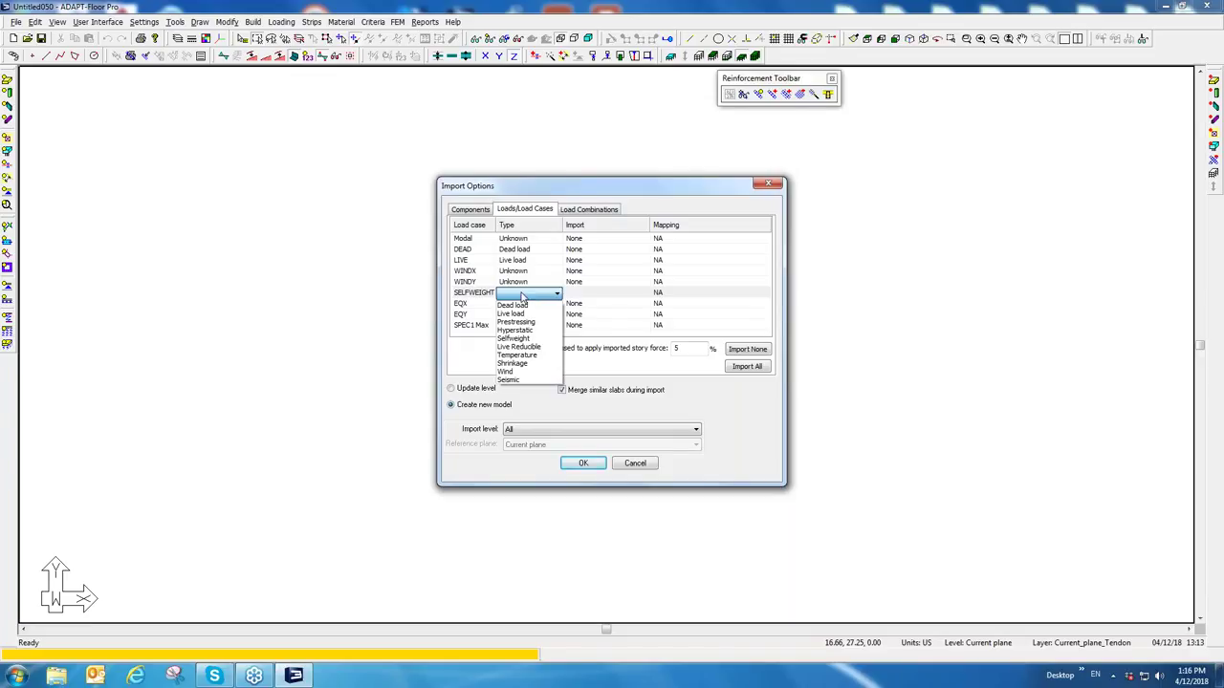
click(512, 305)
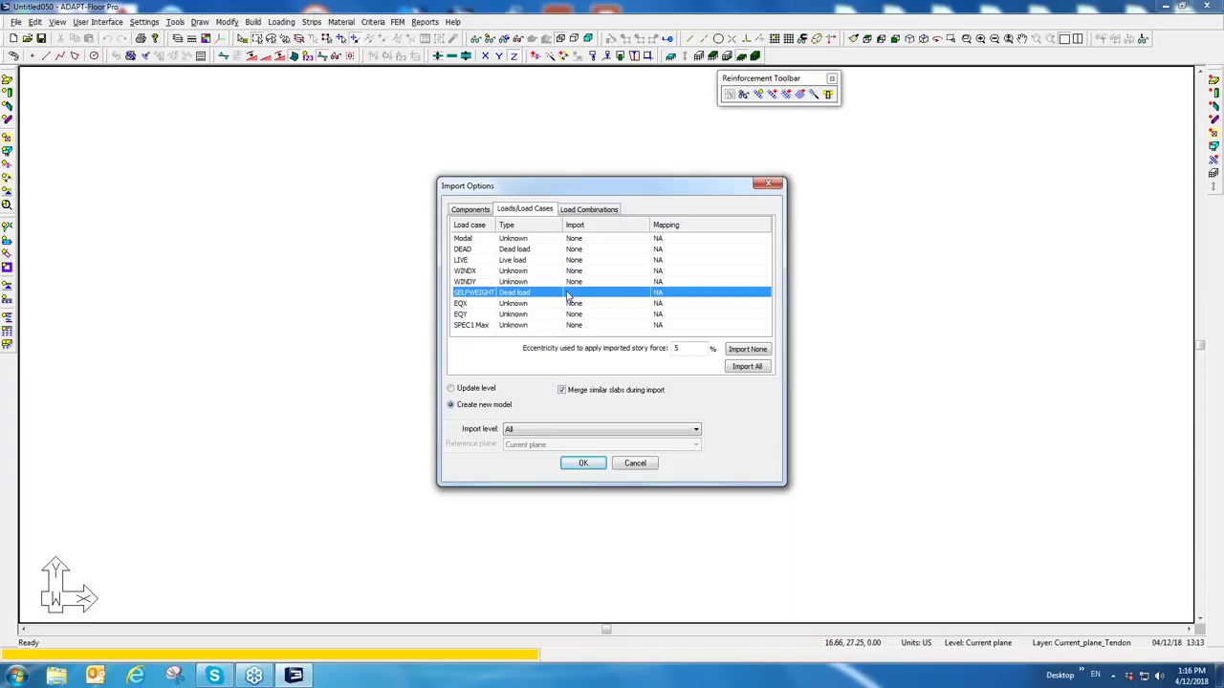
Step: Try Reactions only as the import option for the SELFWEIGHT load case, and set it to None
click(580, 297)
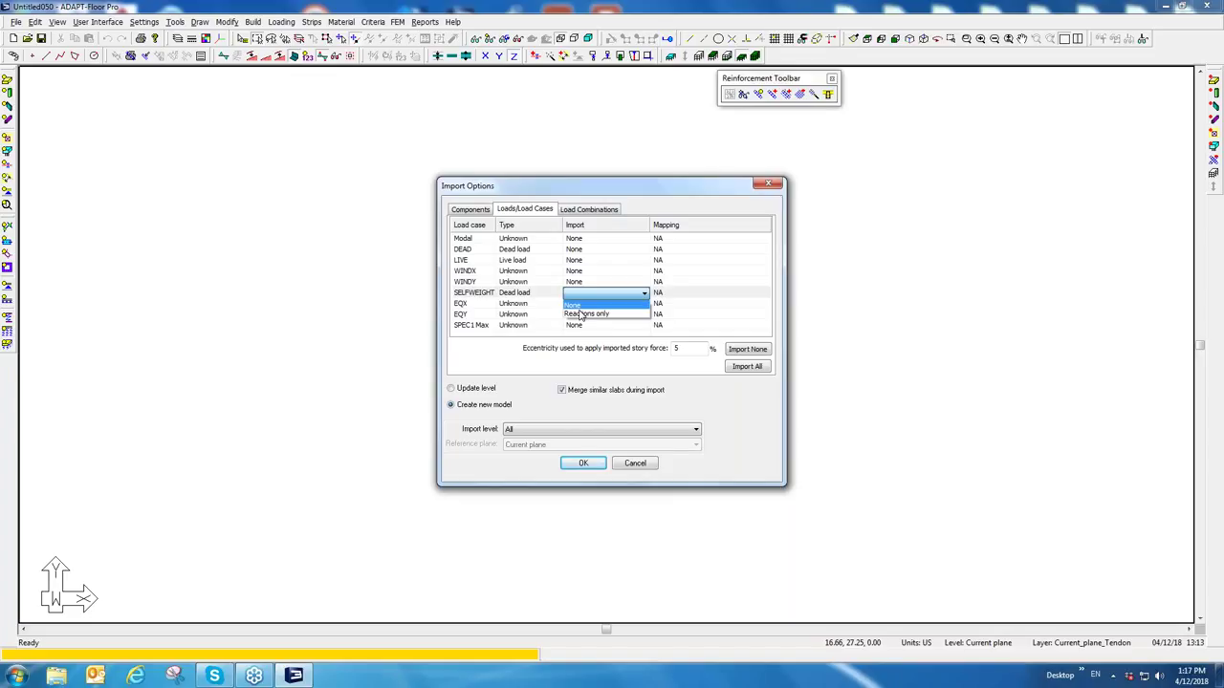
click(579, 315)
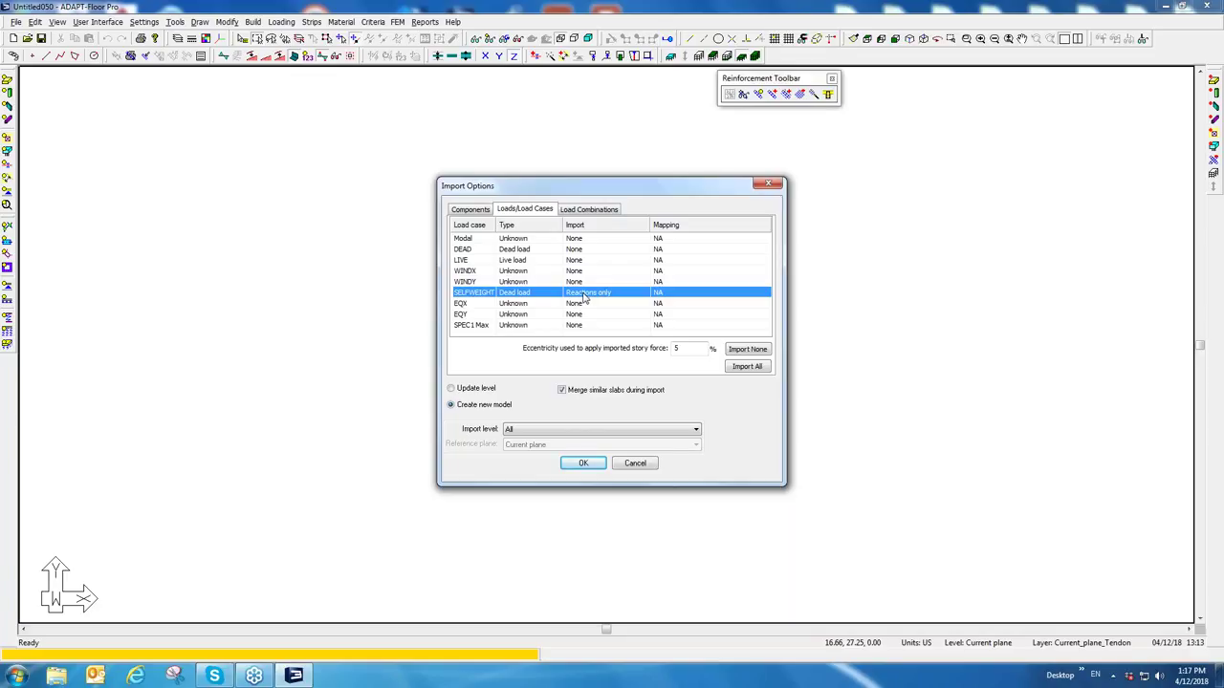
click(580, 299)
click(573, 304)
Step: Set the DEAD and LIVE load cases to import Applied force and reactions
click(587, 250)
click(588, 251)
click(589, 253)
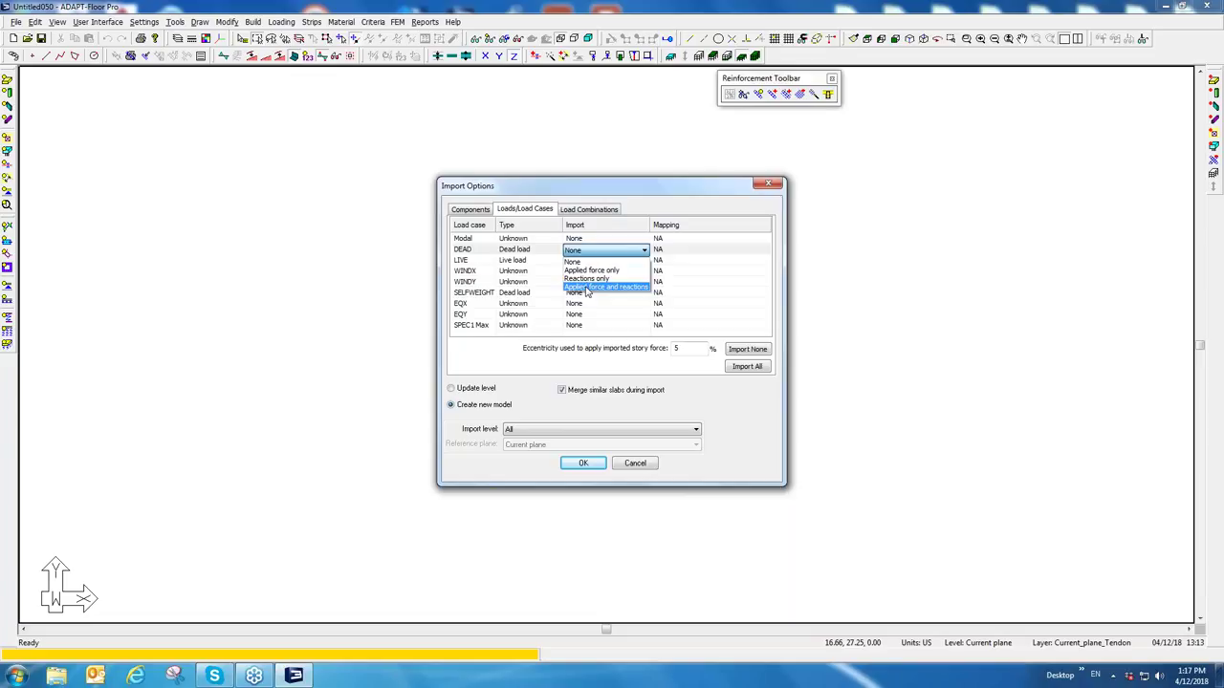
click(587, 291)
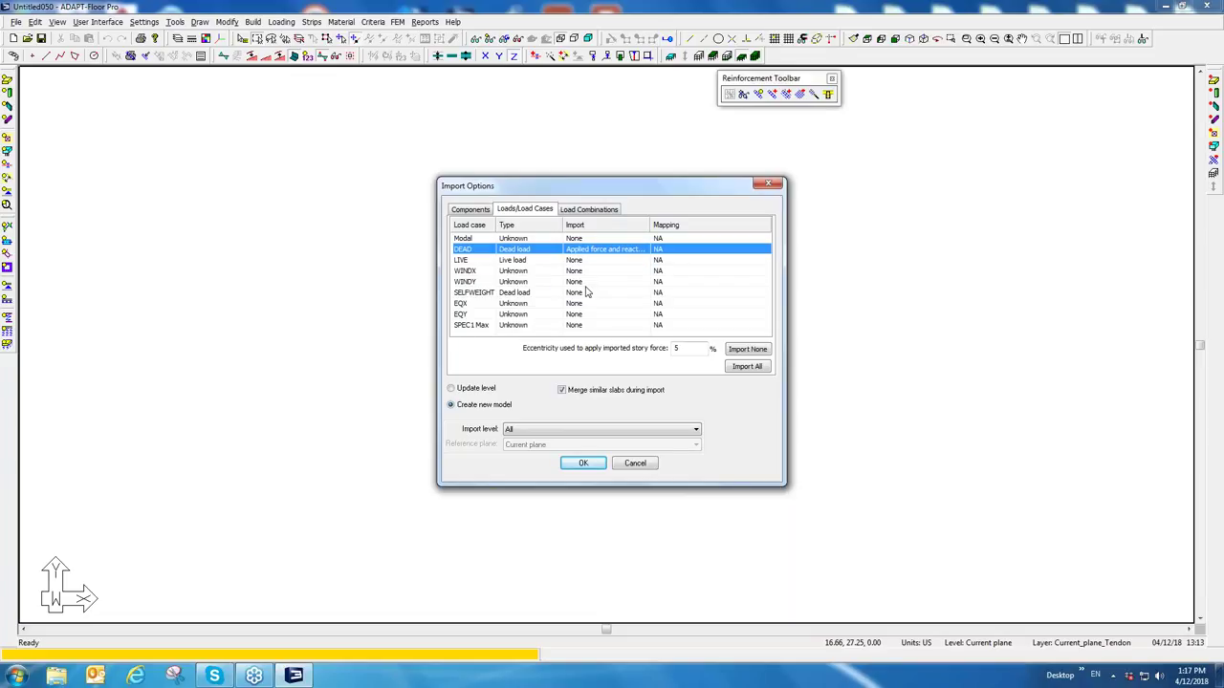
click(585, 261)
click(587, 261)
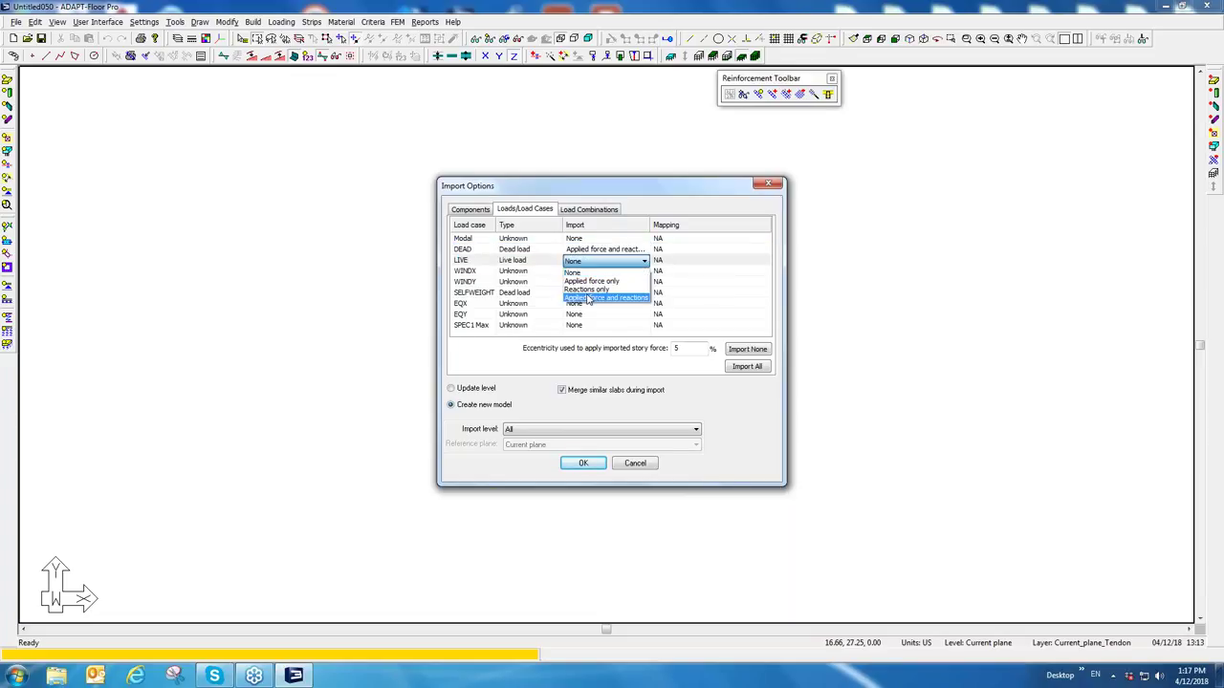
click(590, 298)
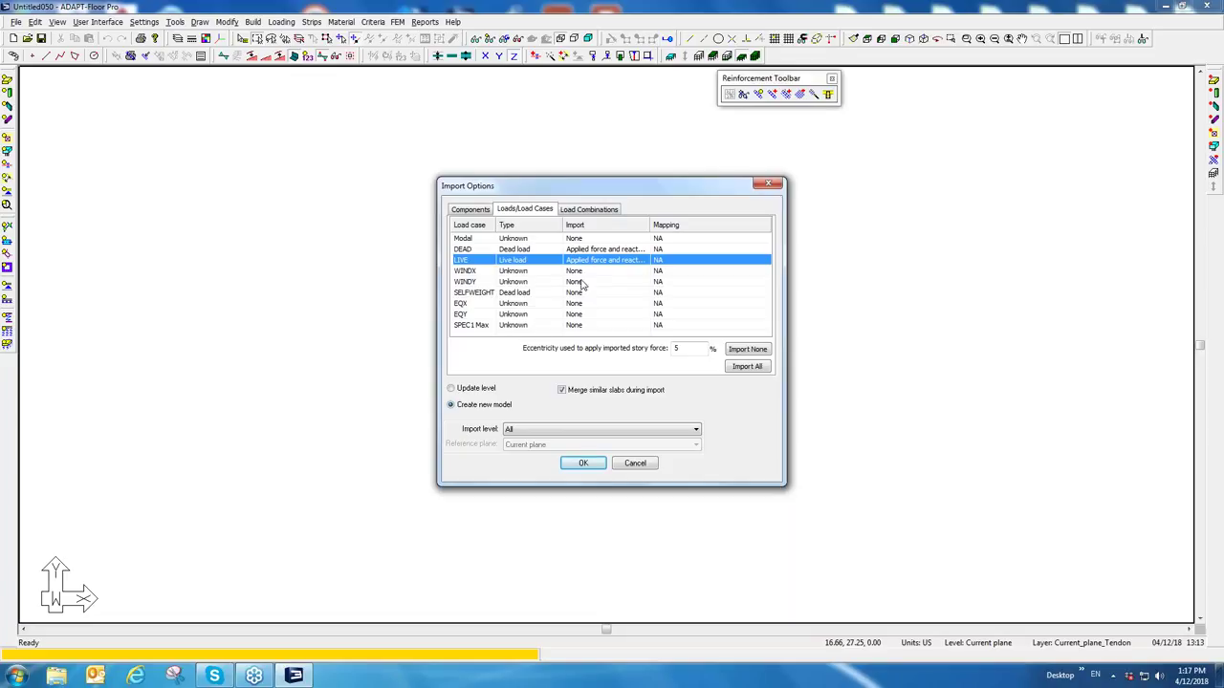
Step: Set the type of the WINDX and WINDY load cases to Wind
click(540, 276)
click(540, 276)
click(507, 350)
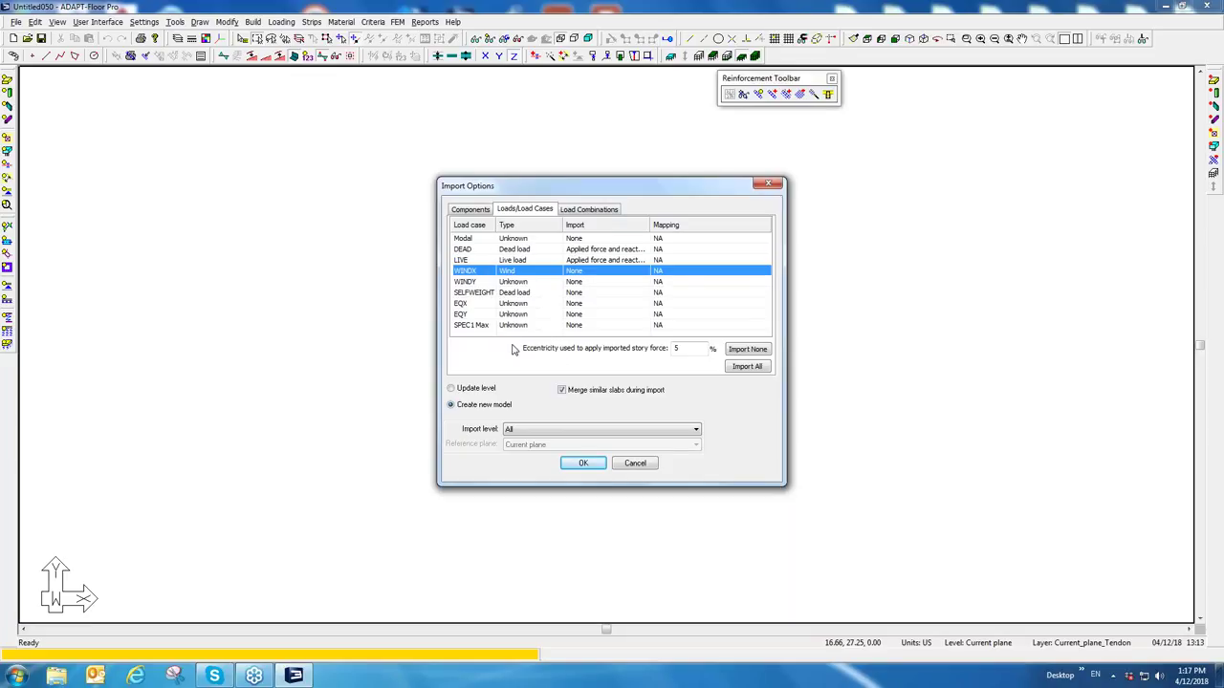
click(530, 284)
click(531, 284)
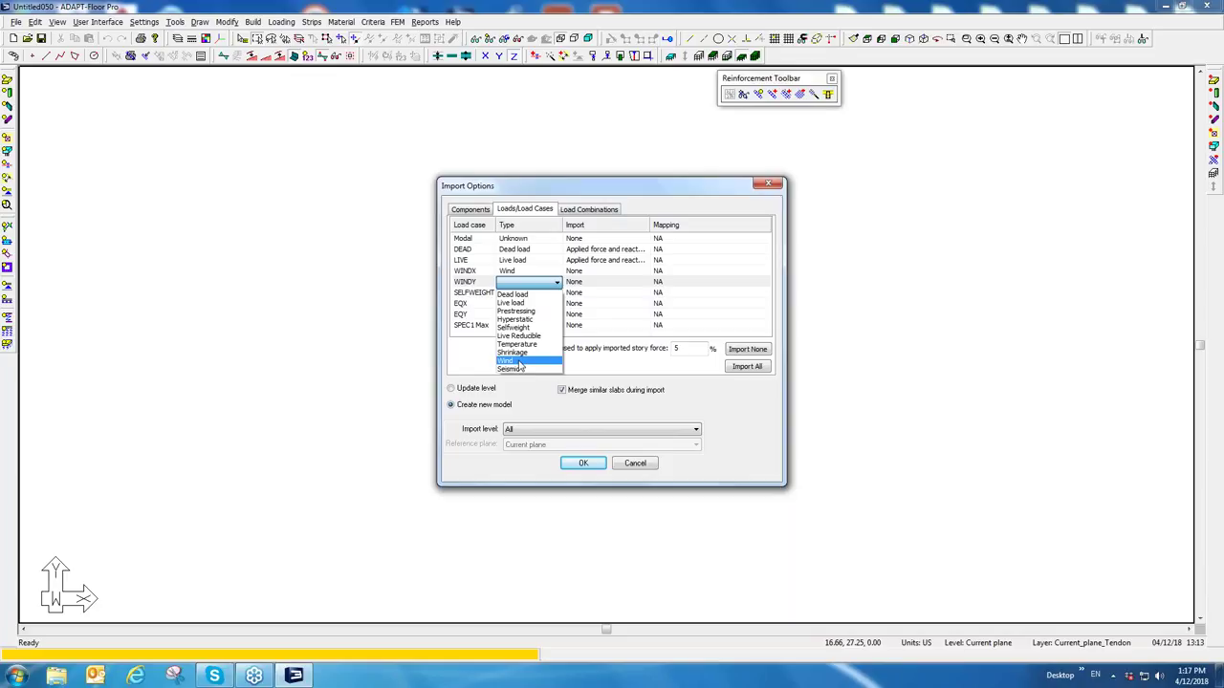
click(516, 361)
Step: Set the type of the EQX and EQY load cases to Seismic
click(522, 304)
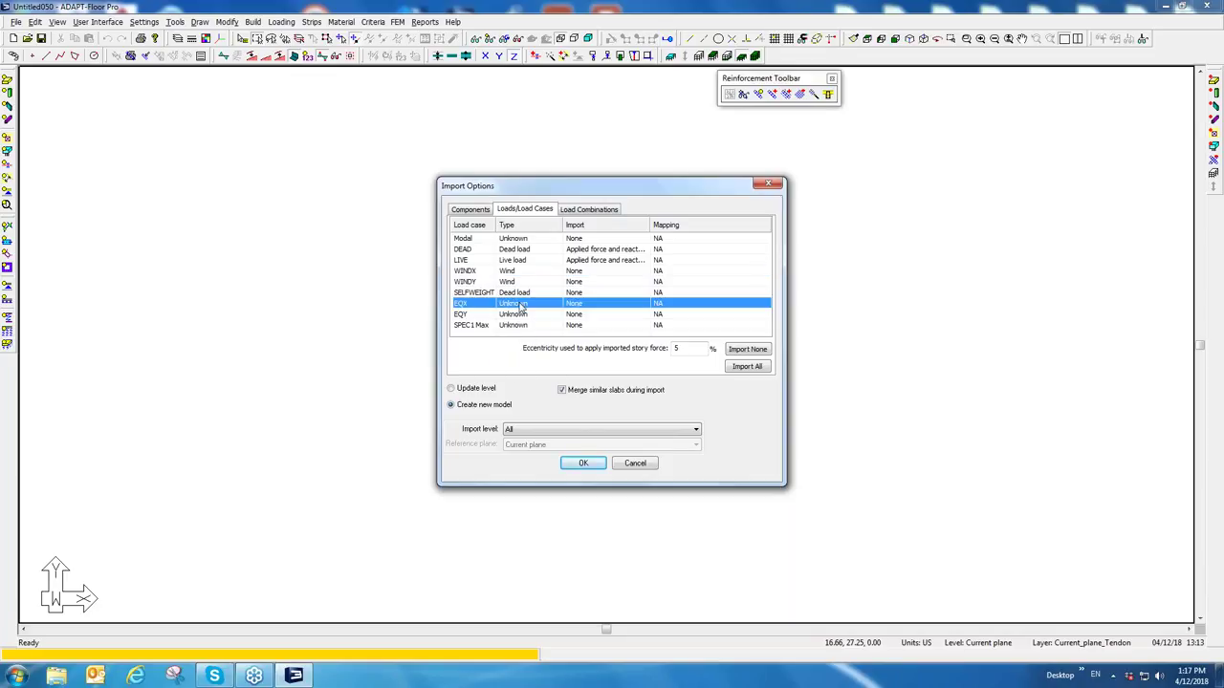
click(522, 305)
click(514, 393)
click(526, 315)
click(526, 315)
click(513, 404)
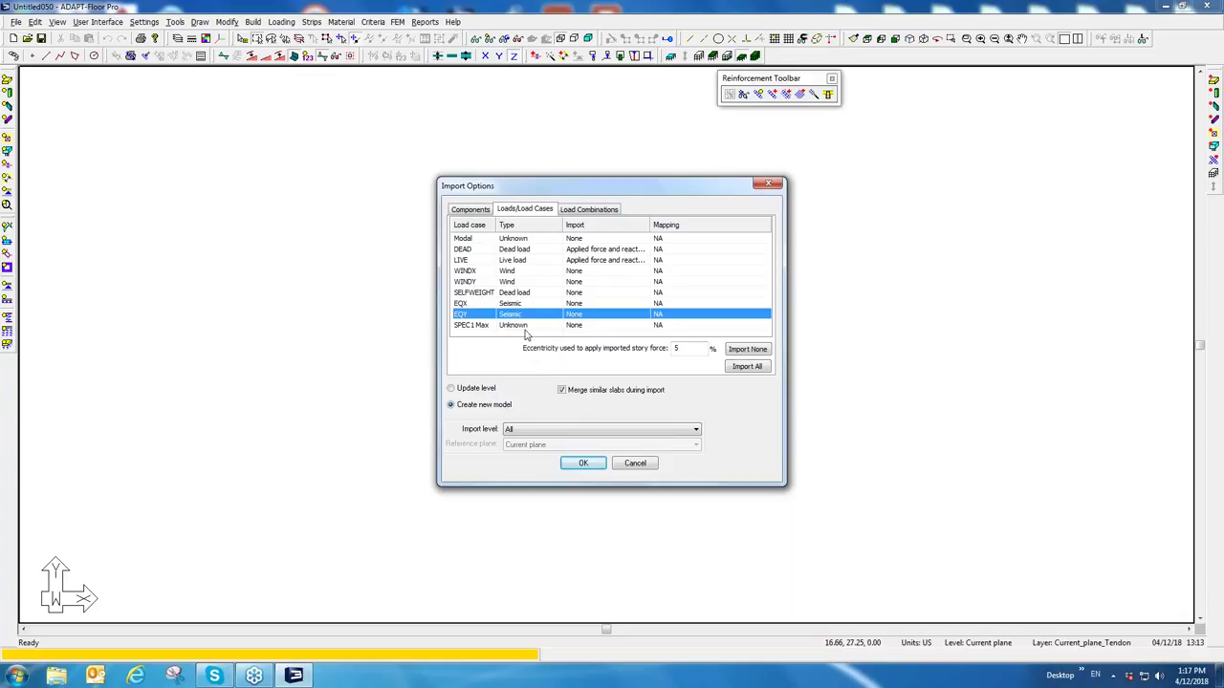
Step: Set the WINDX and WINDY load cases to import Applied force and reactions
click(579, 273)
click(585, 274)
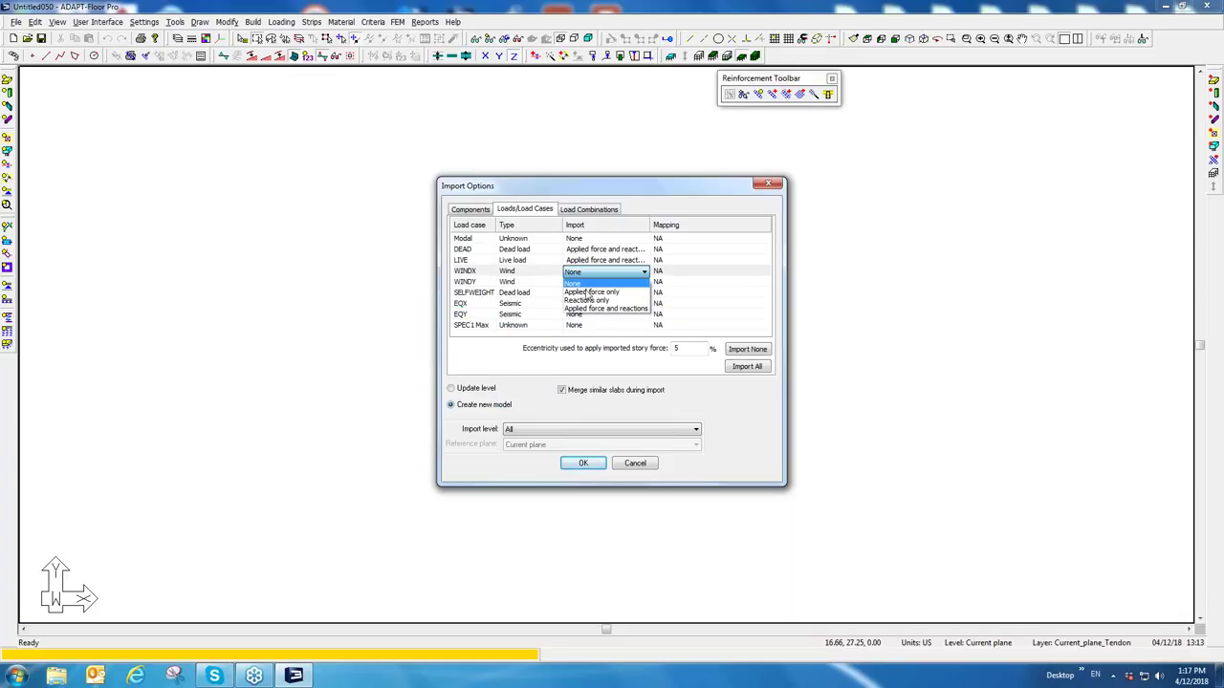
click(601, 308)
click(590, 284)
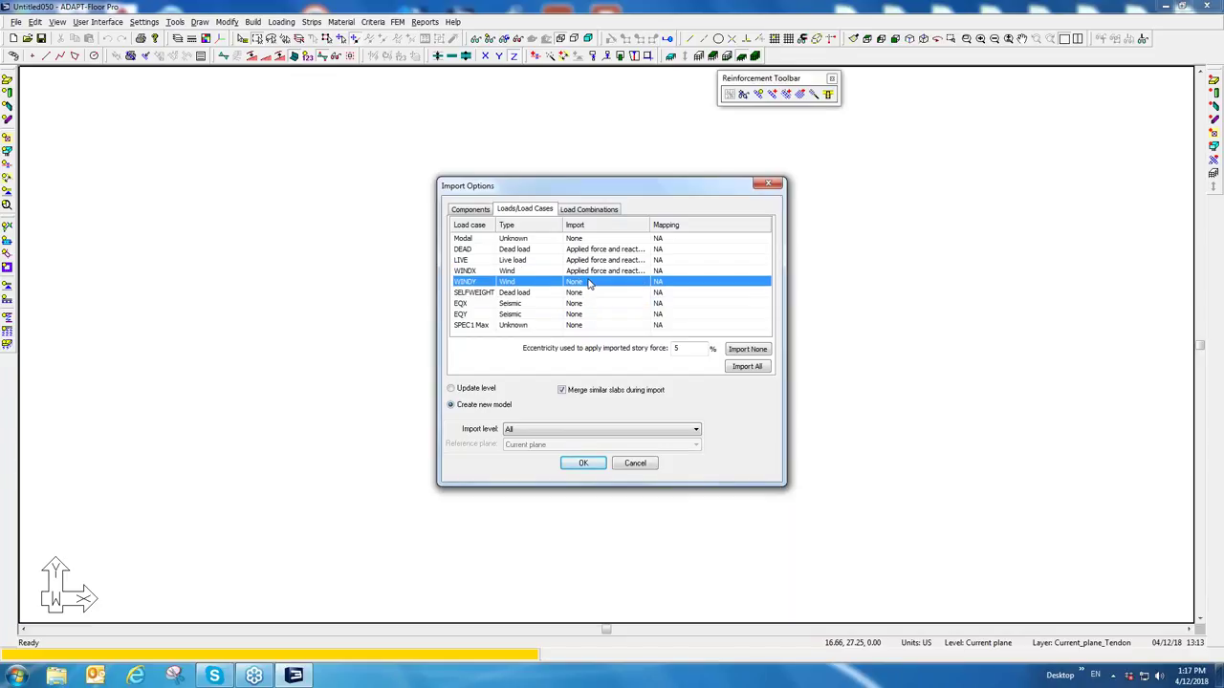
click(590, 284)
click(588, 318)
Step: Set the EQX and EQY load cases to import Applied force and reactions
click(588, 305)
click(587, 305)
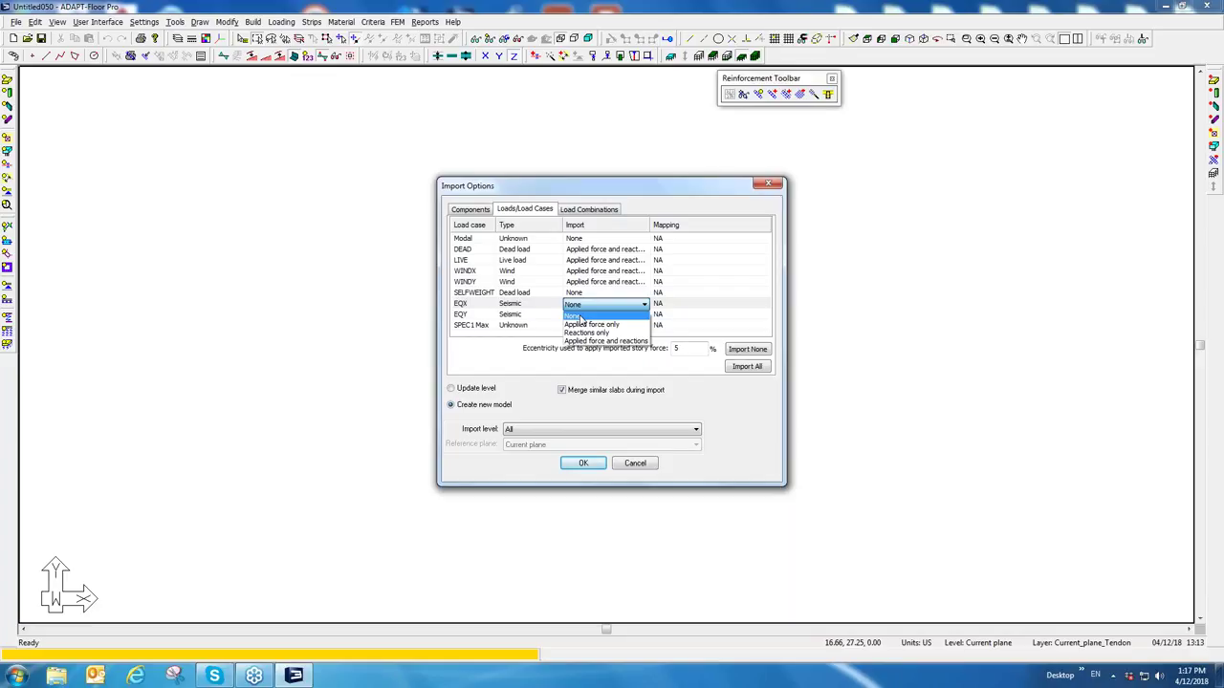
click(590, 341)
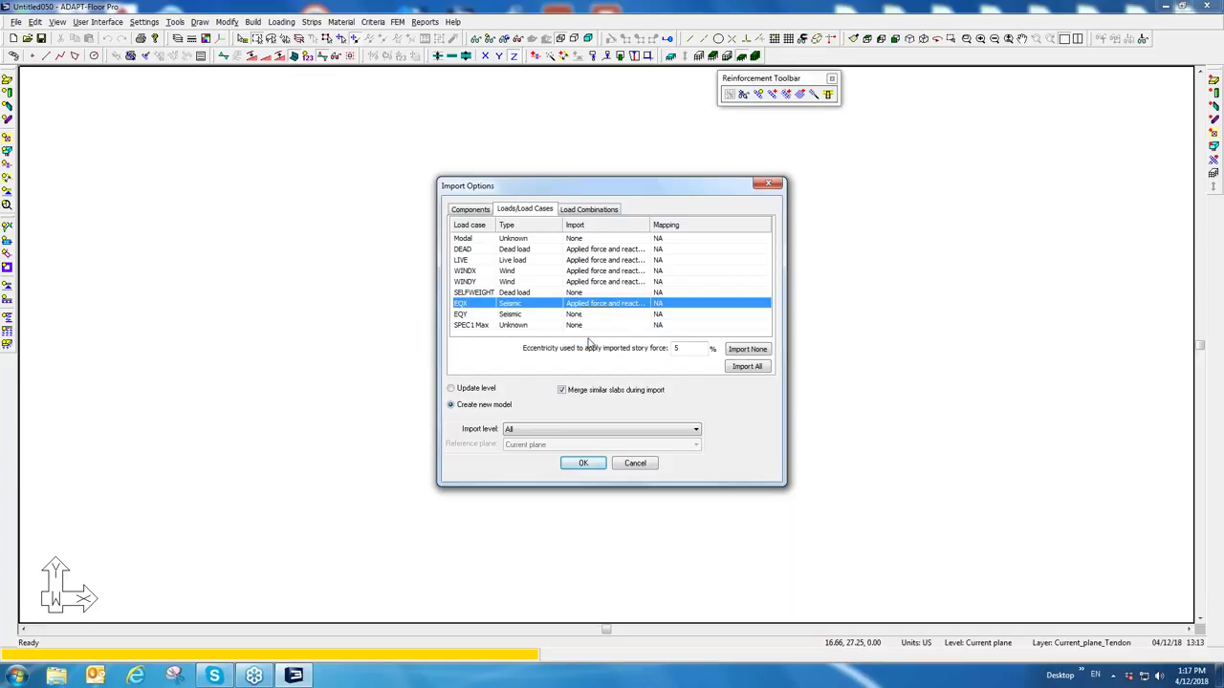
click(585, 317)
click(585, 317)
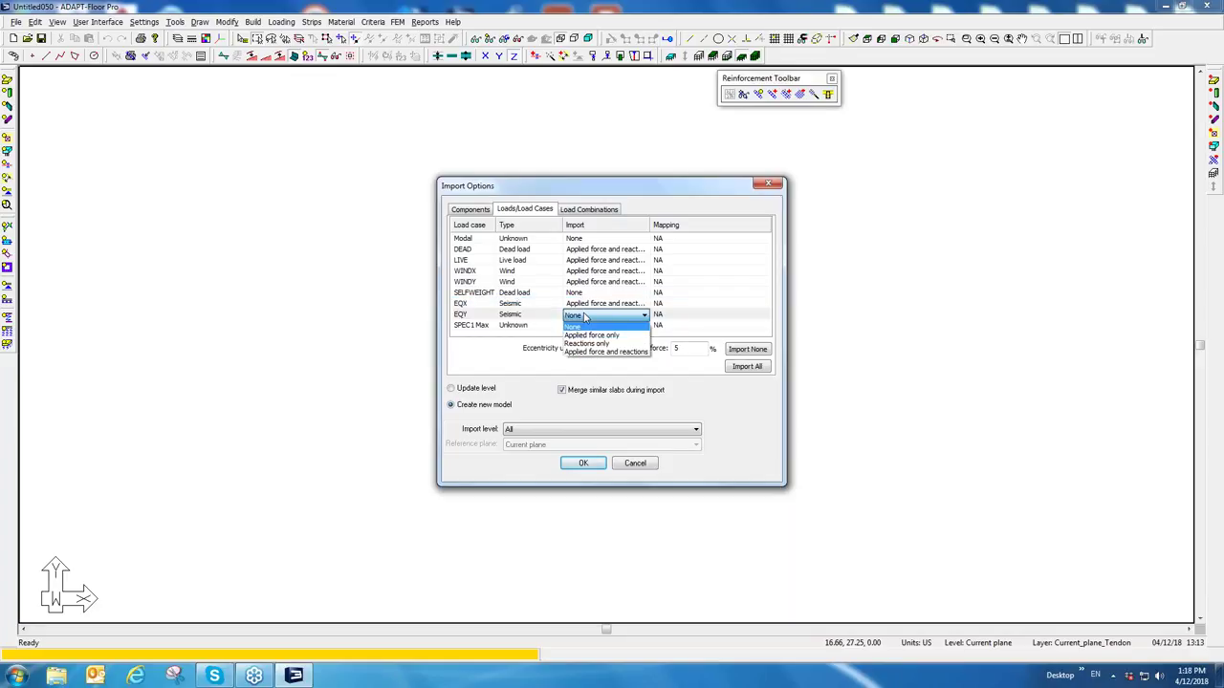
click(583, 351)
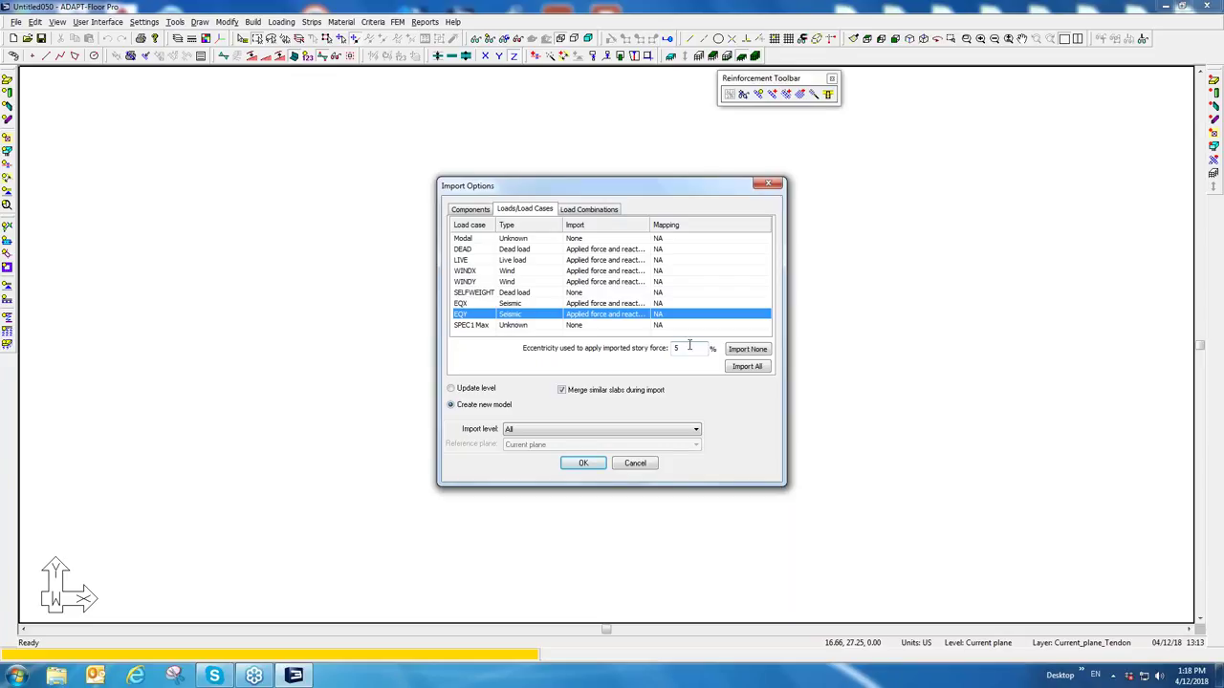
key(Tab)
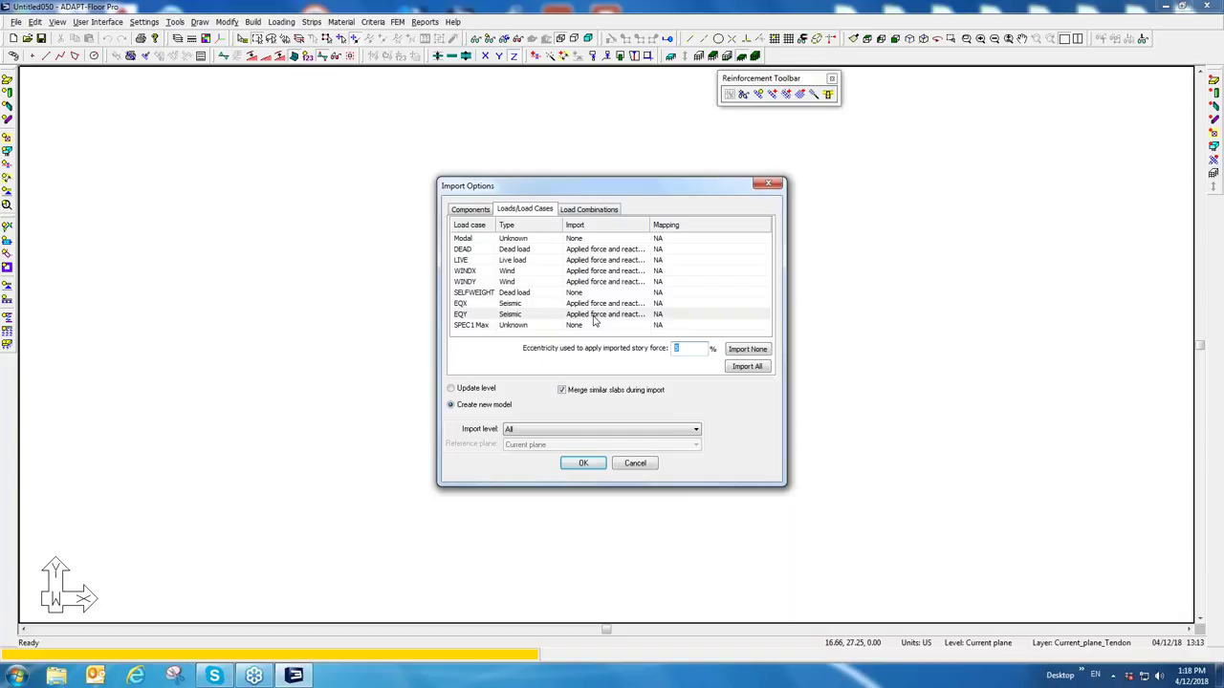
Step: Include all load combinations in the import and run it to create the new model
click(587, 212)
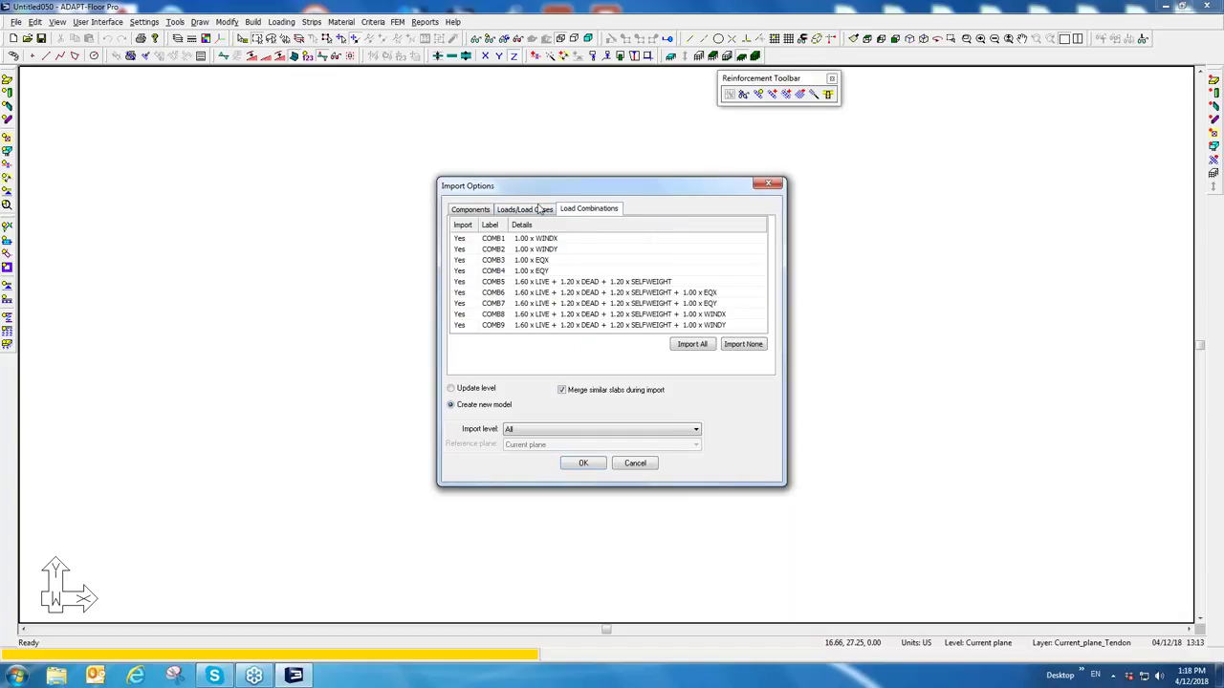
click(691, 344)
click(583, 462)
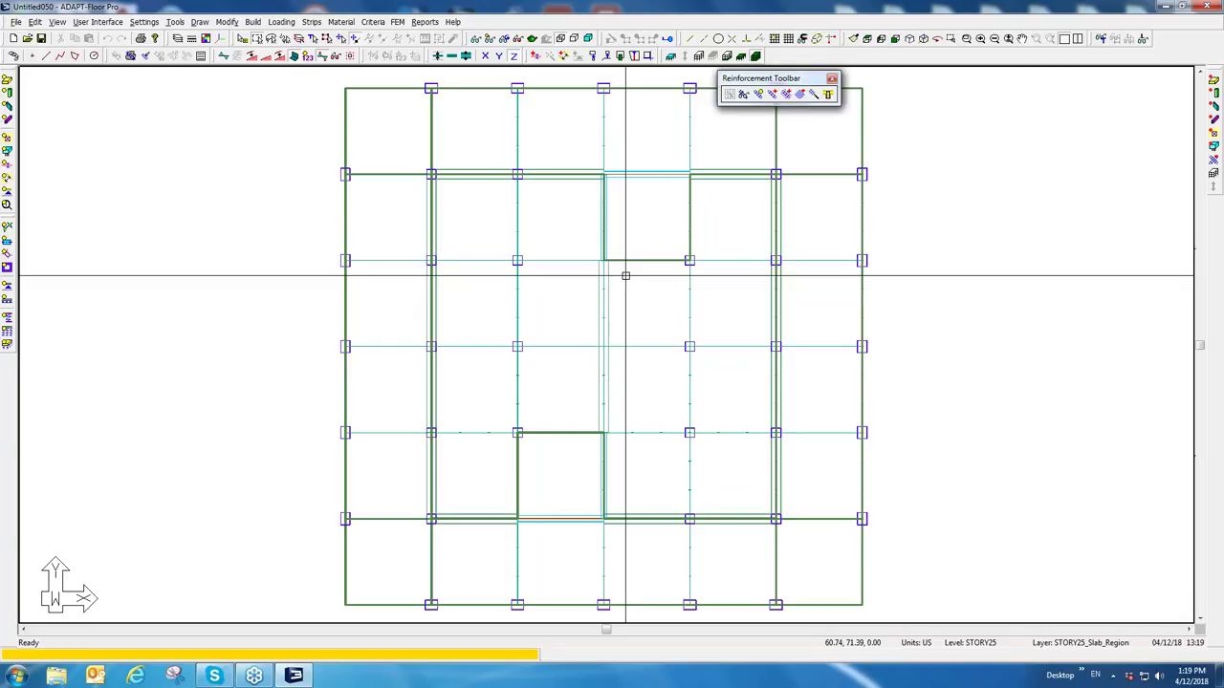
Step: Open the imported tower in the 3D solid view and examine its slabs, columns and walls from different angles
drag(786, 84, 191, 189)
click(229, 182)
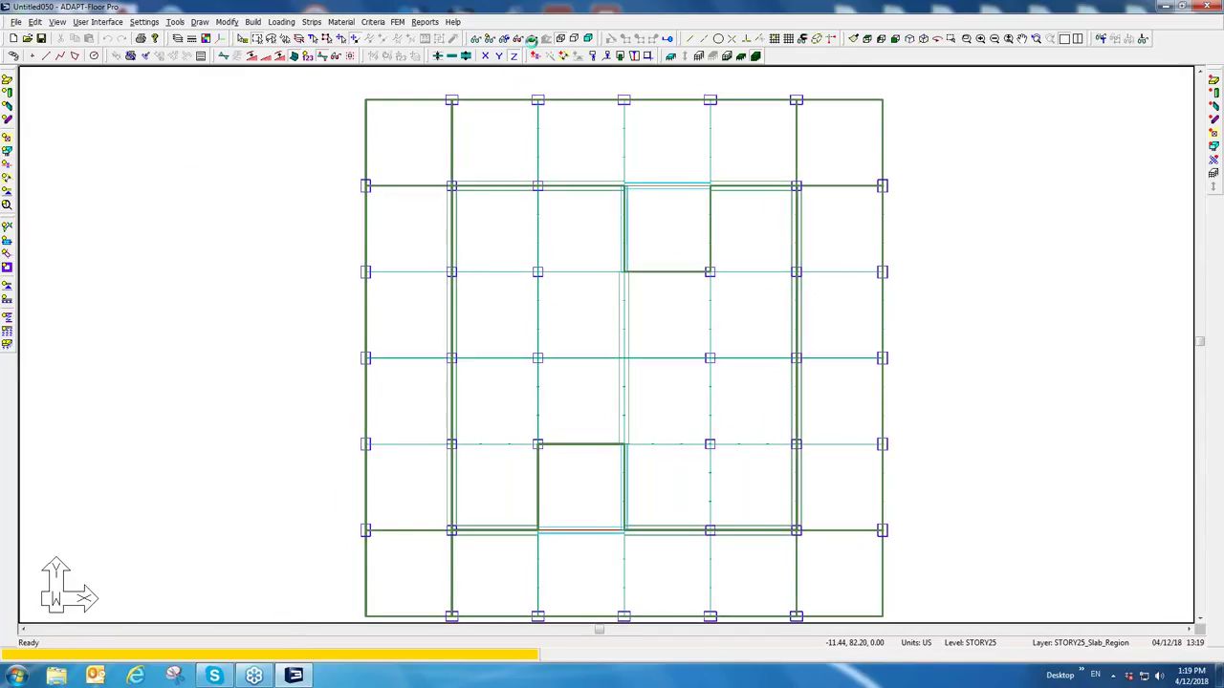
click(532, 38)
drag(549, 281, 631, 232)
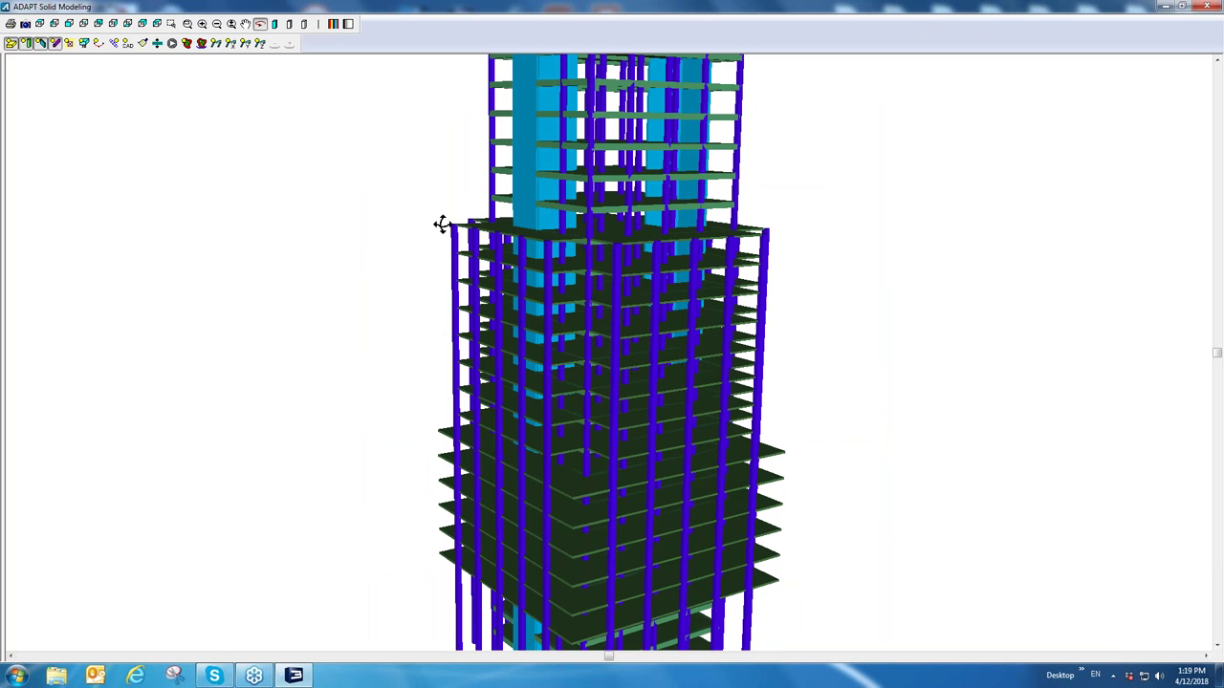
drag(423, 417, 540, 413)
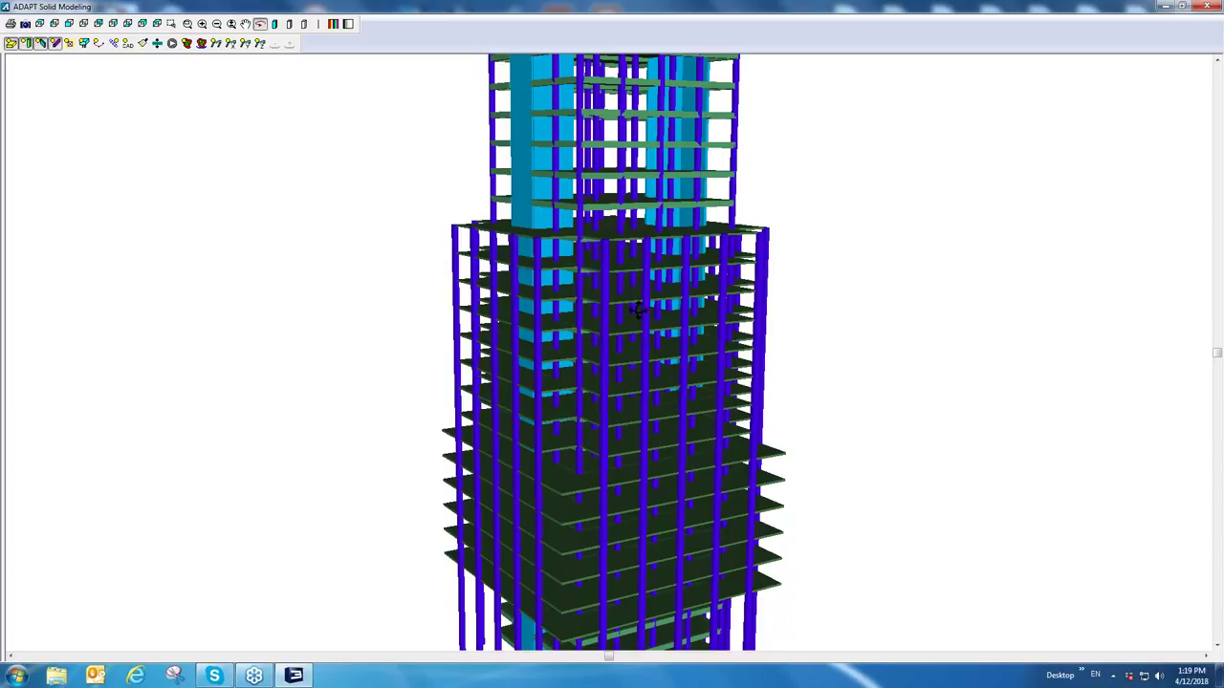
Step: Close the solid view and review the imported DEAD and LIVE general load cases in the Load Case Library
click(1207, 5)
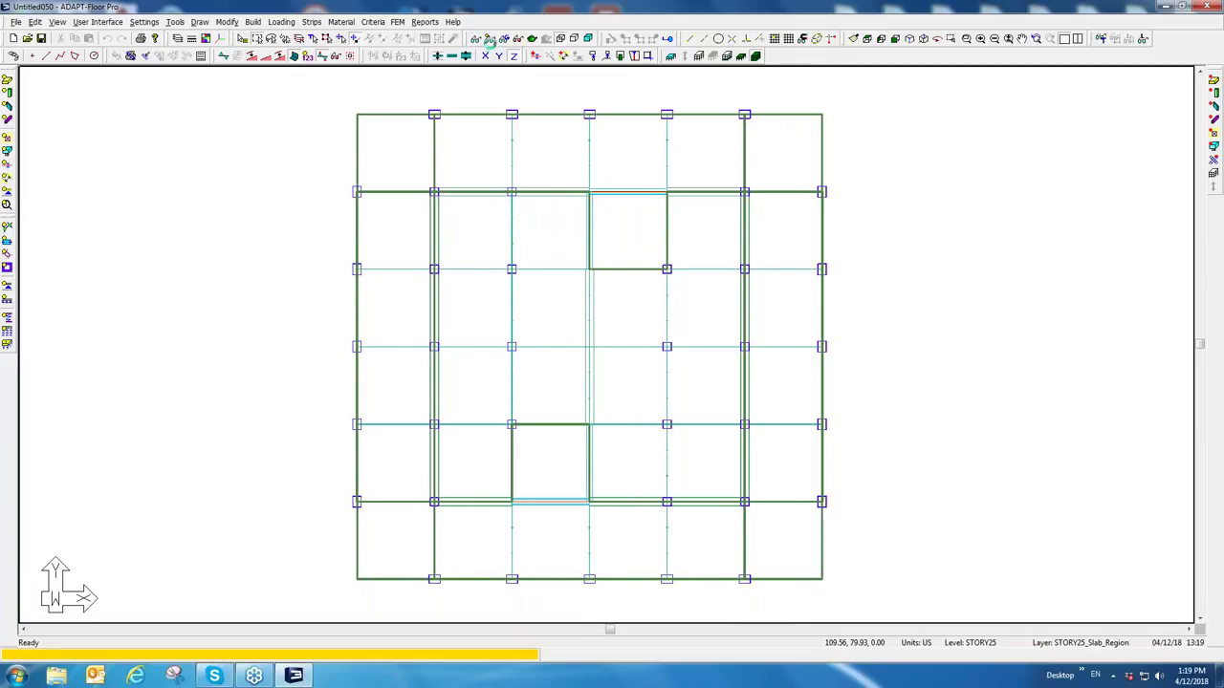
click(489, 42)
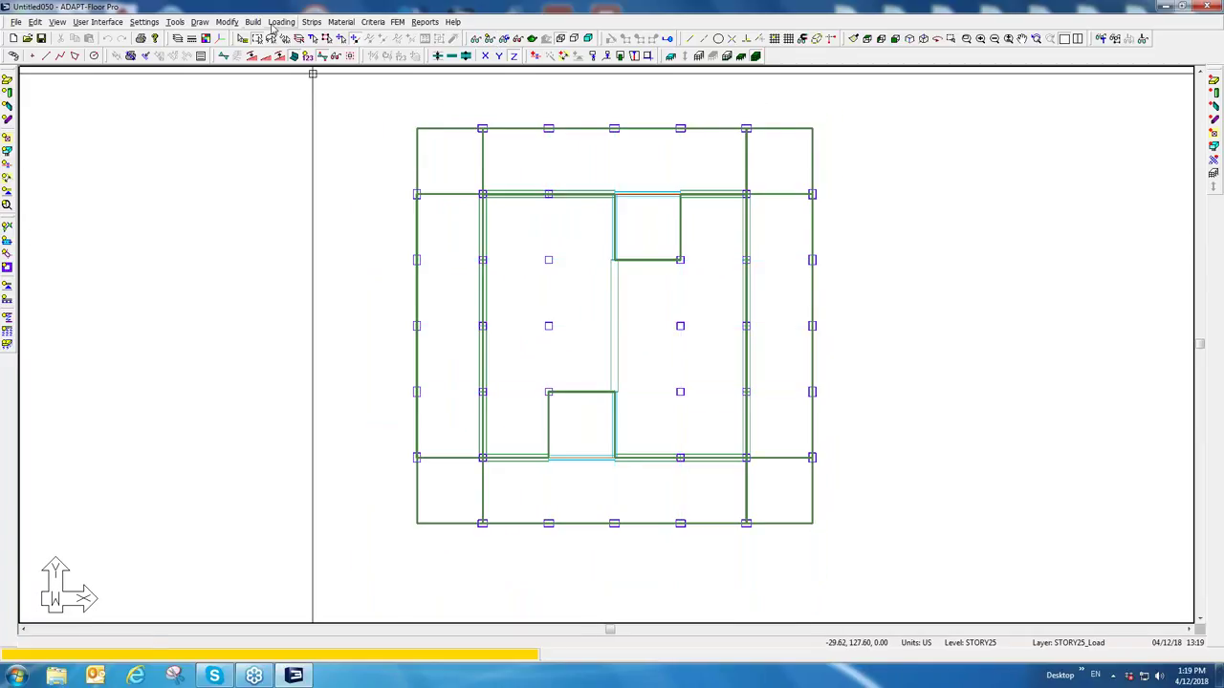
click(281, 21)
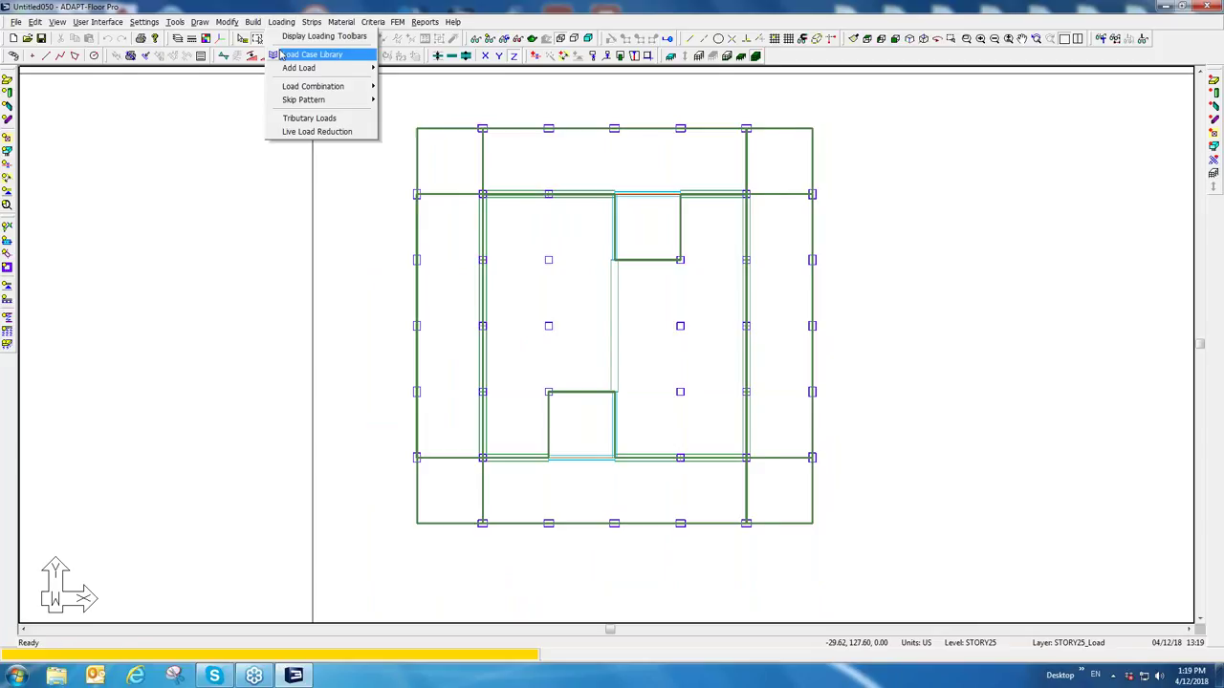
click(280, 55)
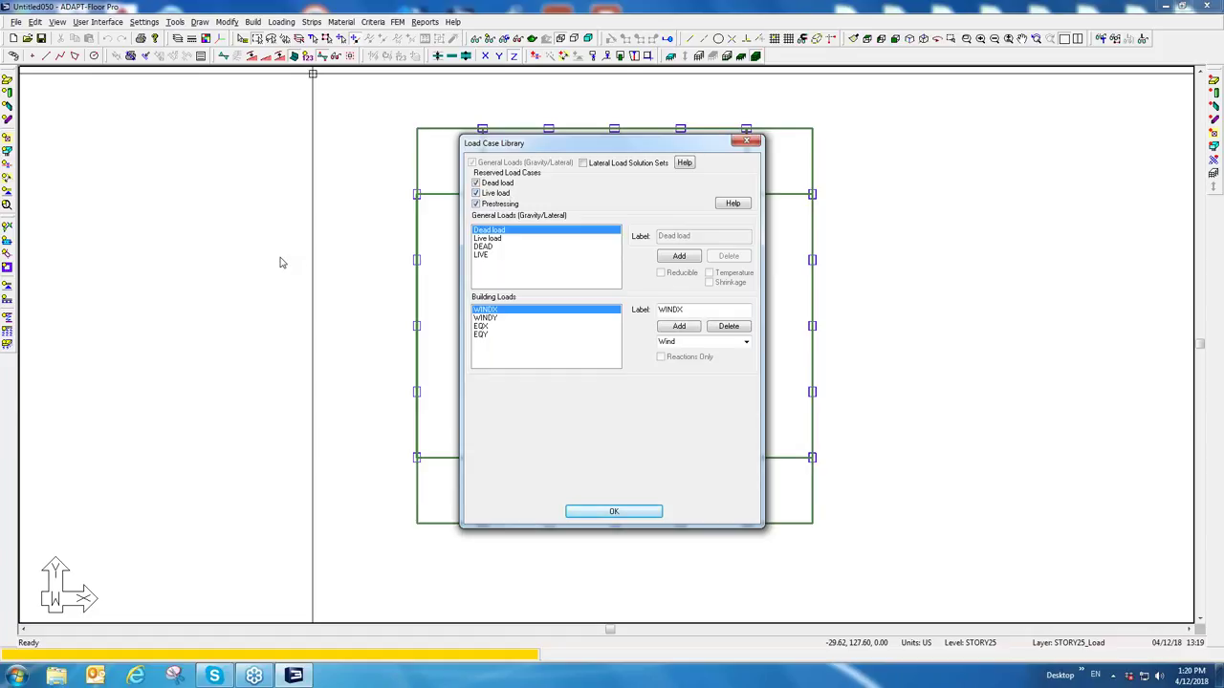
click(485, 248)
click(484, 256)
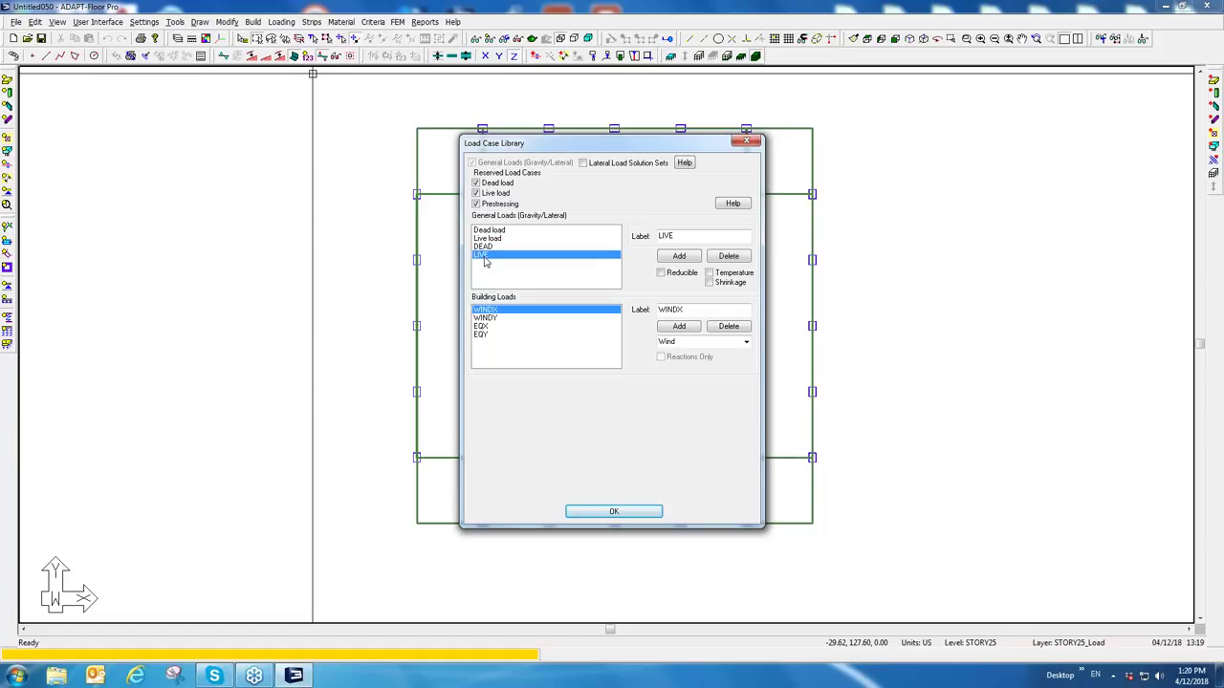
click(485, 248)
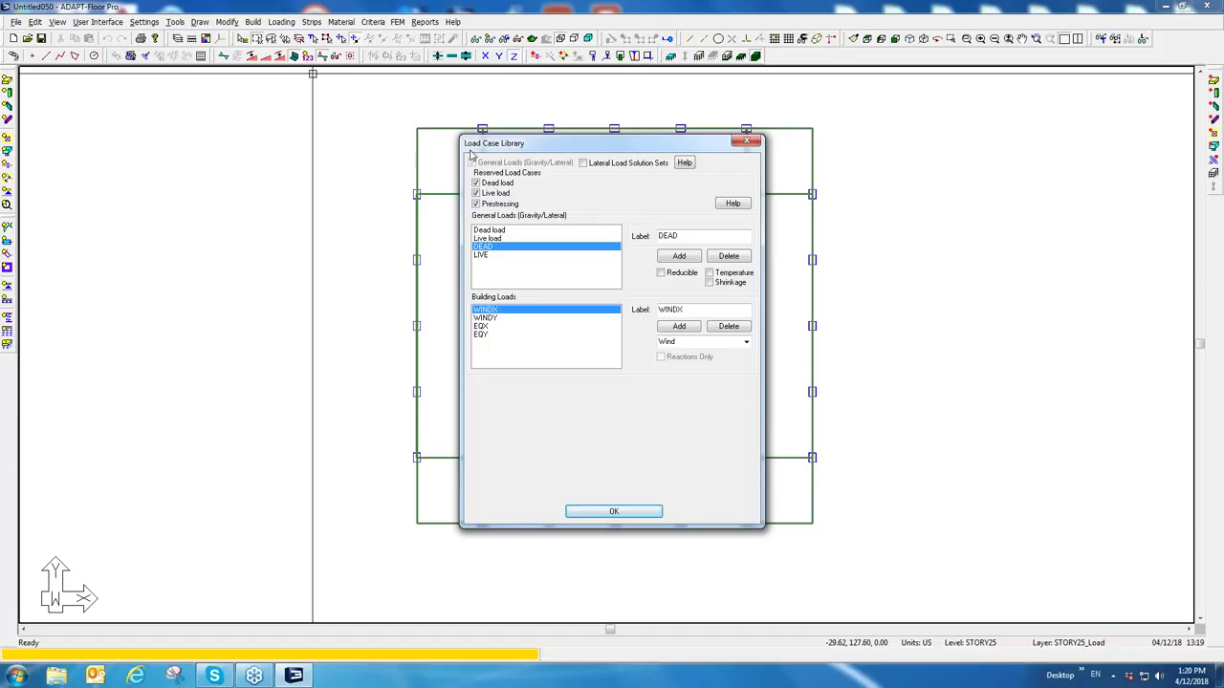
Step: Remove the reserved Dead load, Live load and Prestressing cases from the Load Case Library, accepting their deletion
click(476, 182)
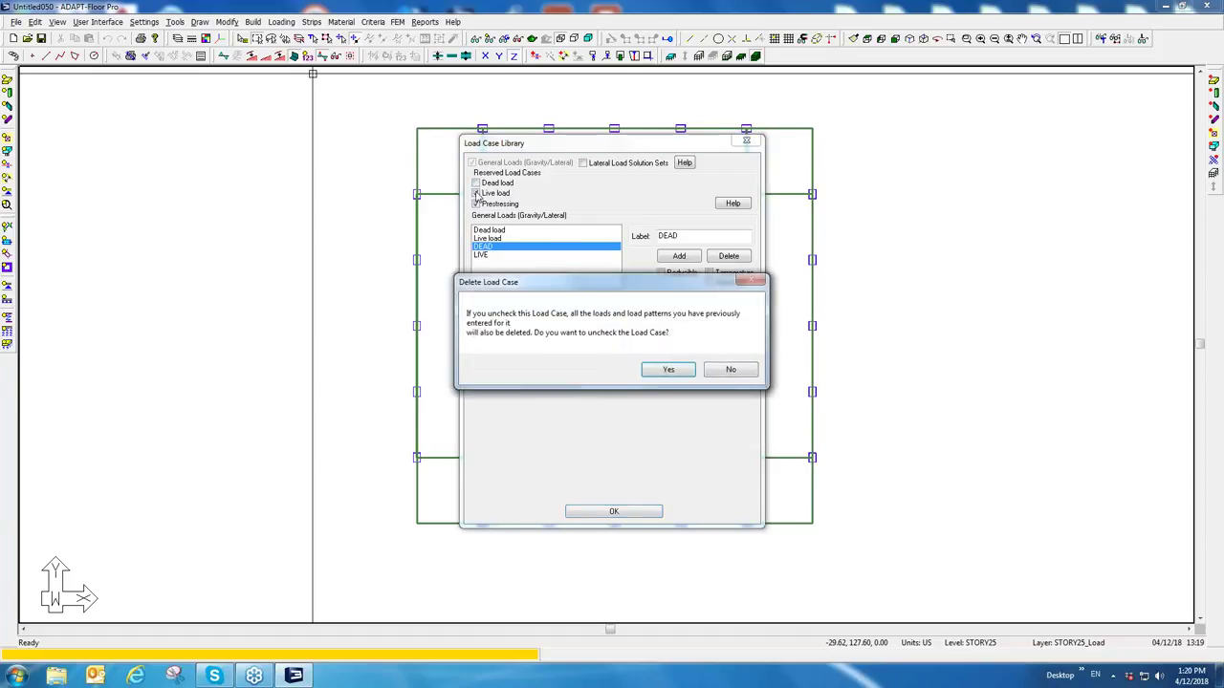
click(668, 369)
click(475, 193)
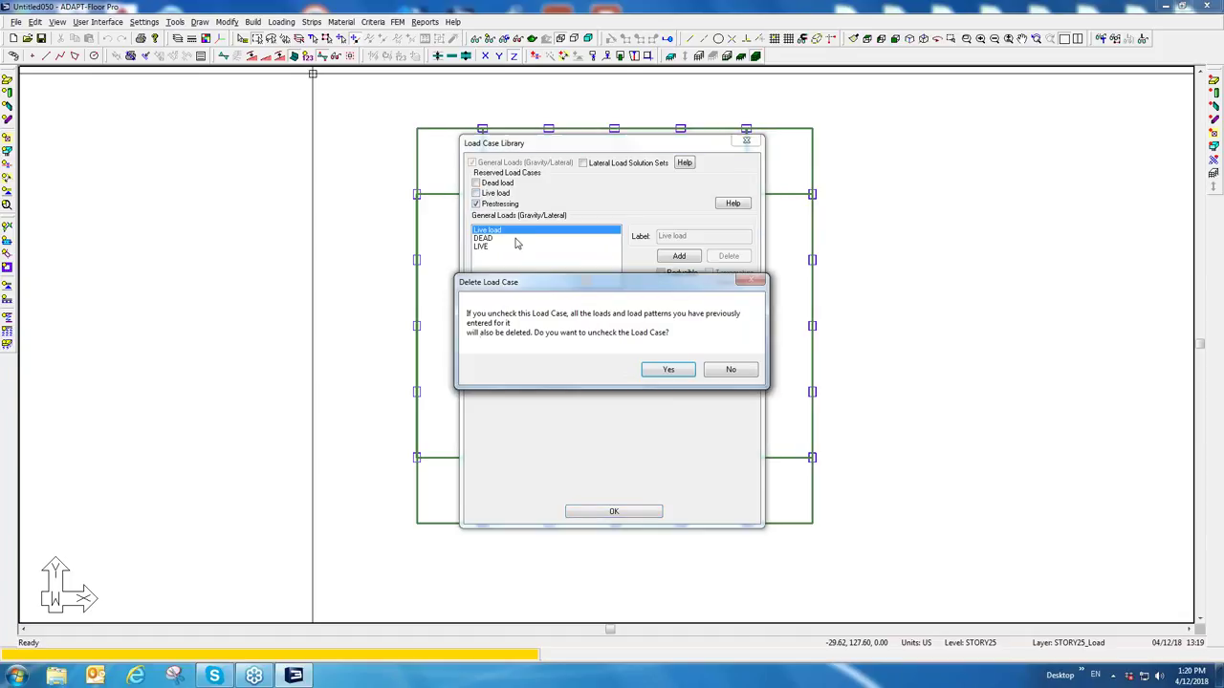
click(670, 371)
click(475, 203)
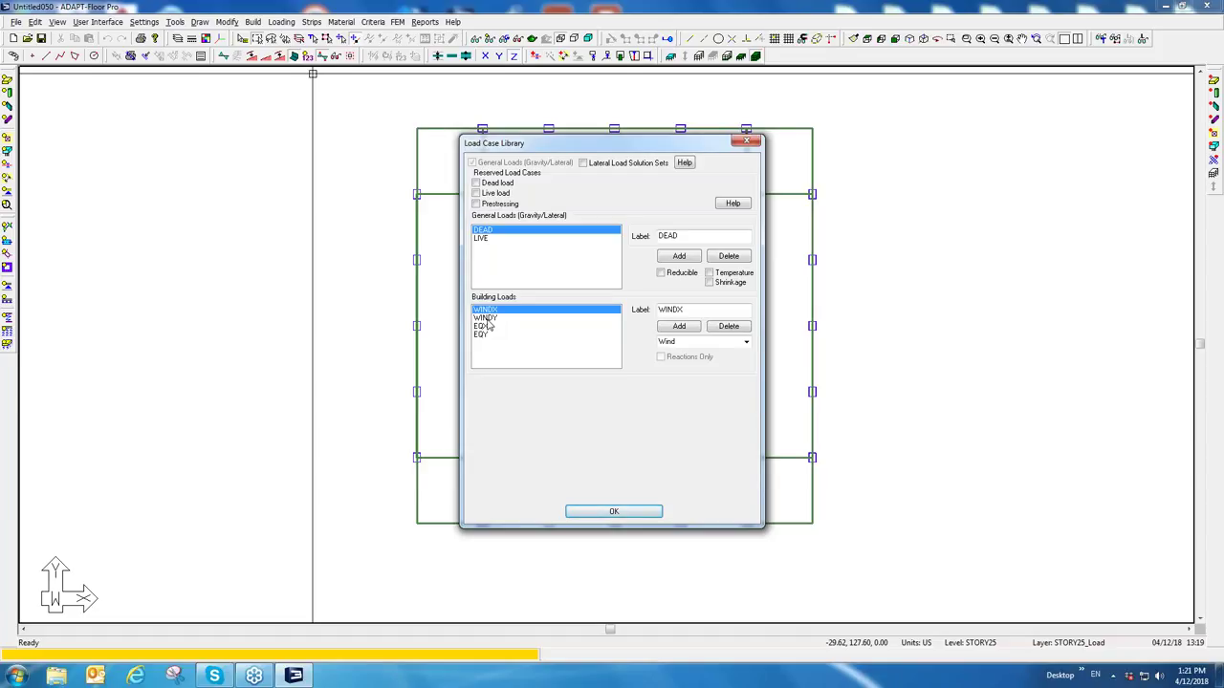
click(623, 513)
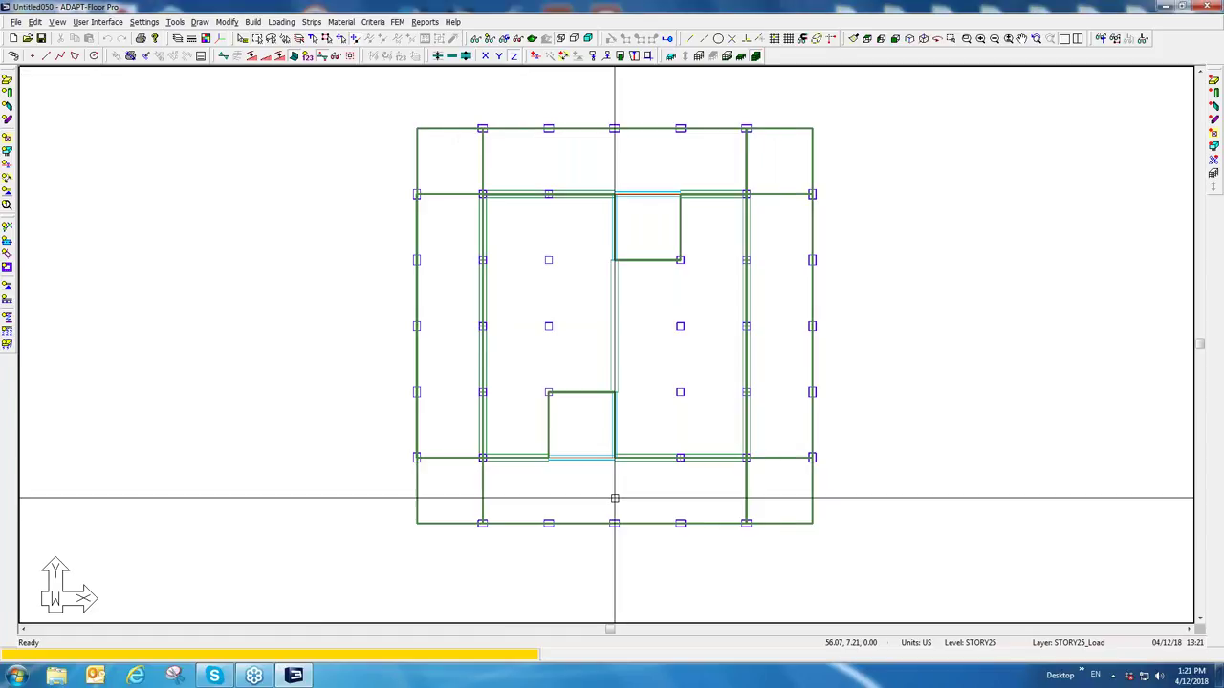
Step: Show the full tower structure in an isometric wireframe view
click(909, 38)
scroll(637, 304, up, 2)
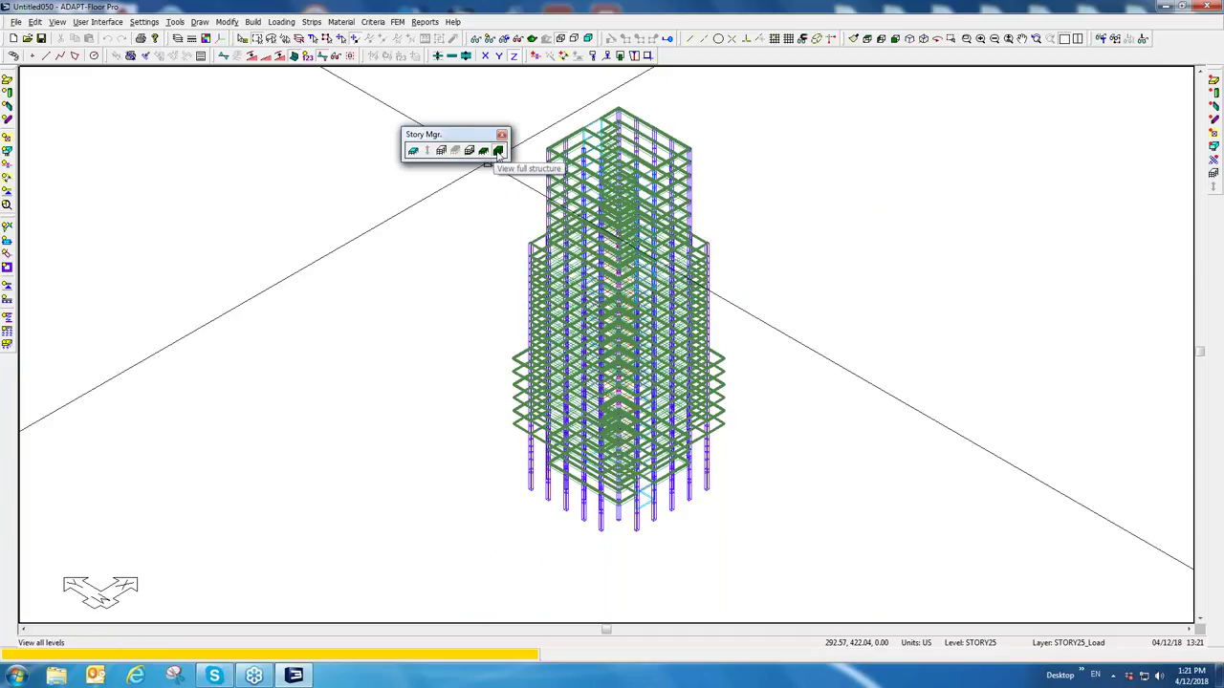
middle_drag(465, 278, 516, 279)
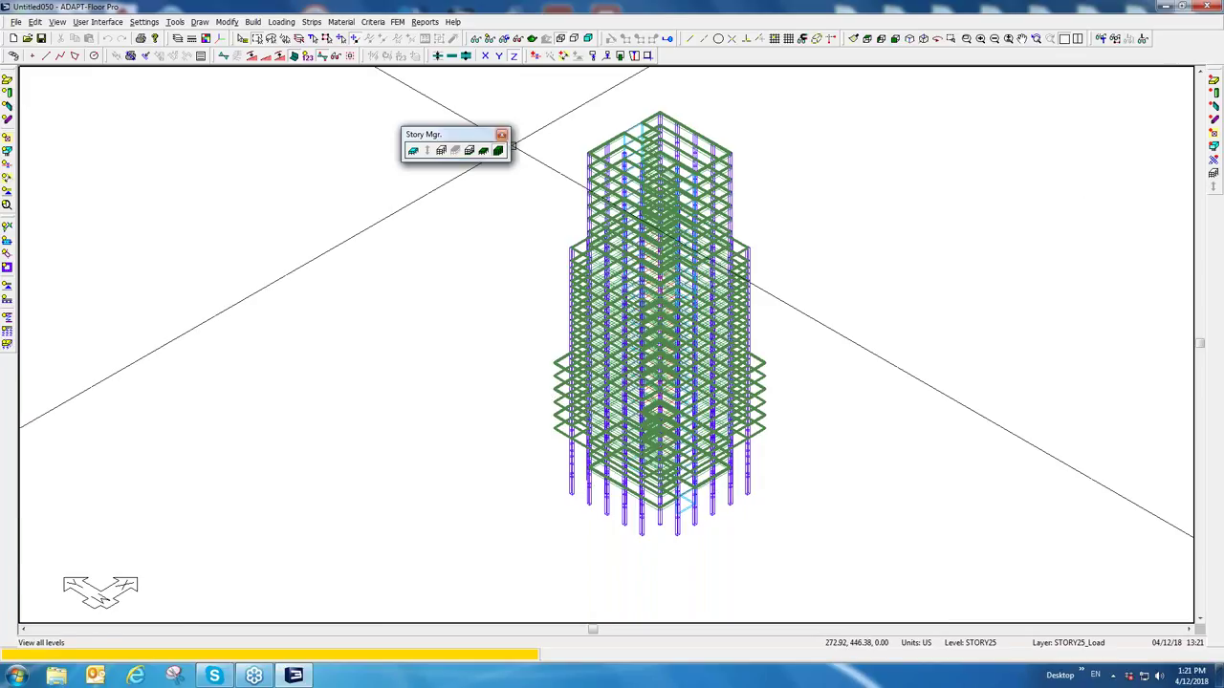
Step: Switch to single-level display and make STORY14 the active level
click(485, 153)
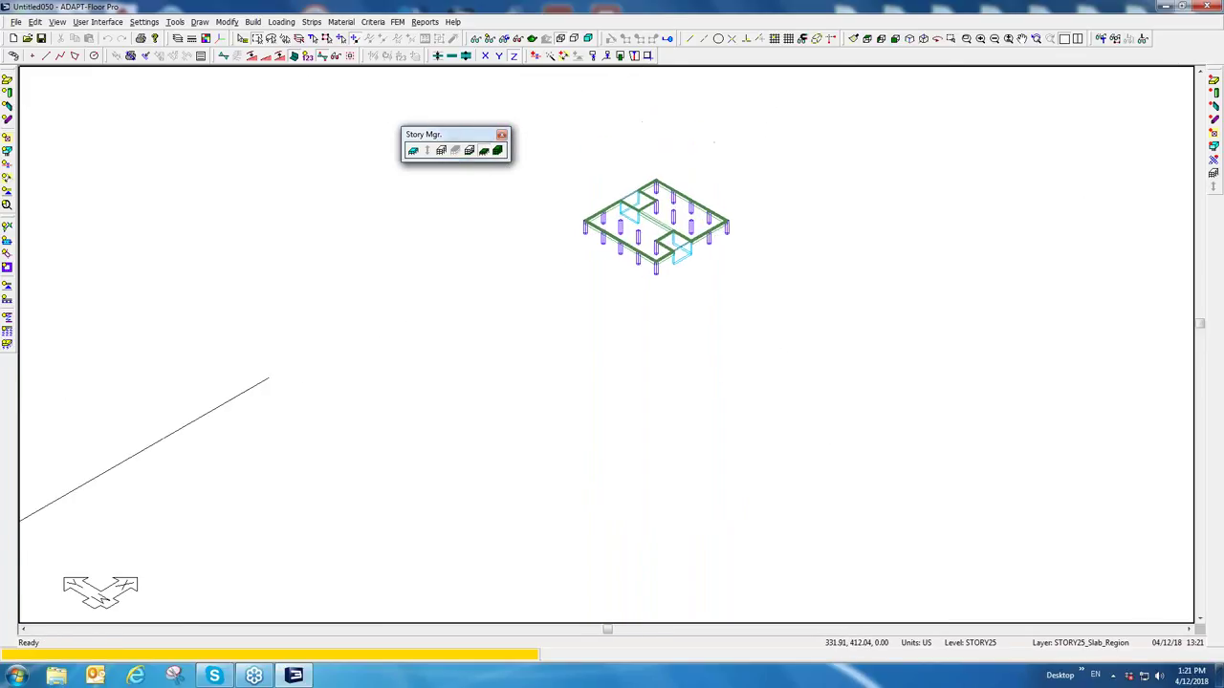
click(442, 150)
click(473, 399)
click(696, 406)
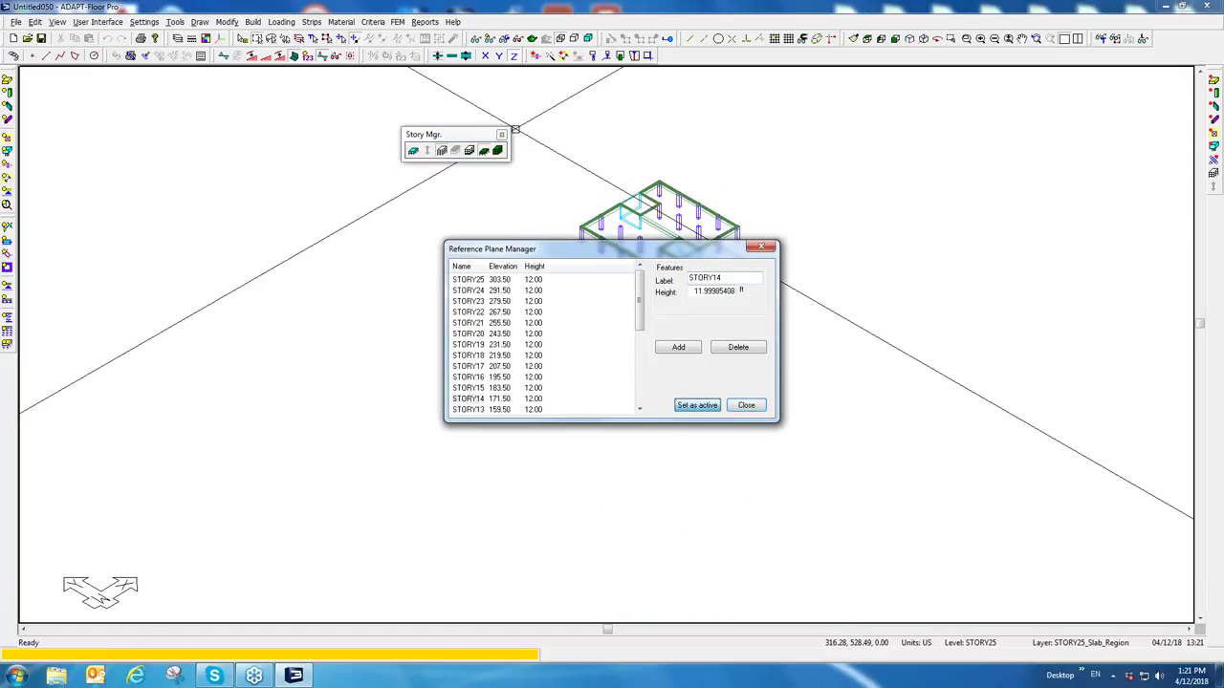
click(732, 405)
scroll(591, 389, up, 1)
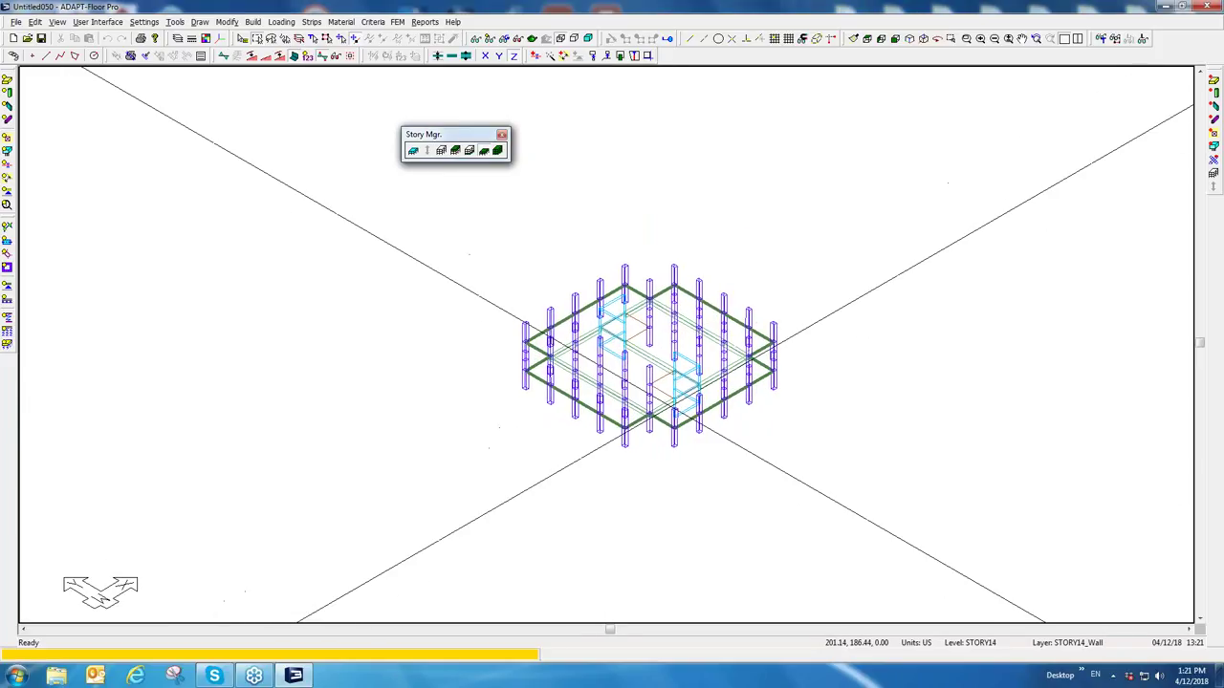
middle_drag(615, 407, 608, 373)
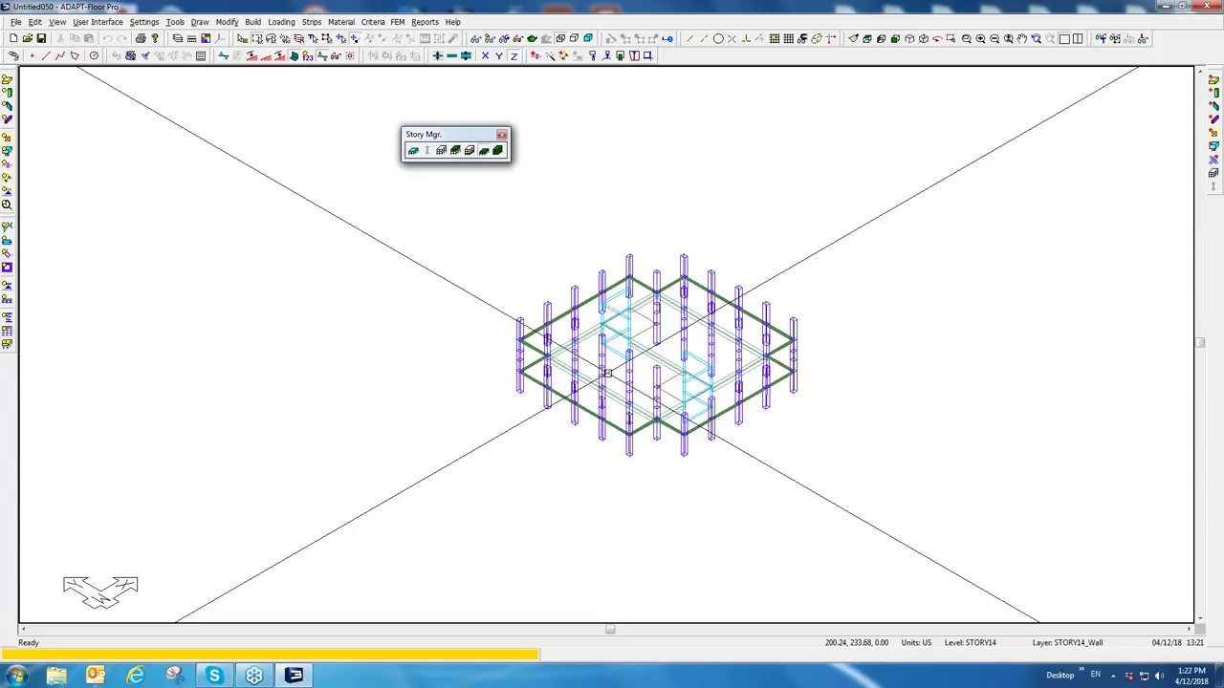
mouse_move(607, 373)
middle_down()
mouse_move(611, 335)
mouse_move(620, 354)
middle_up()
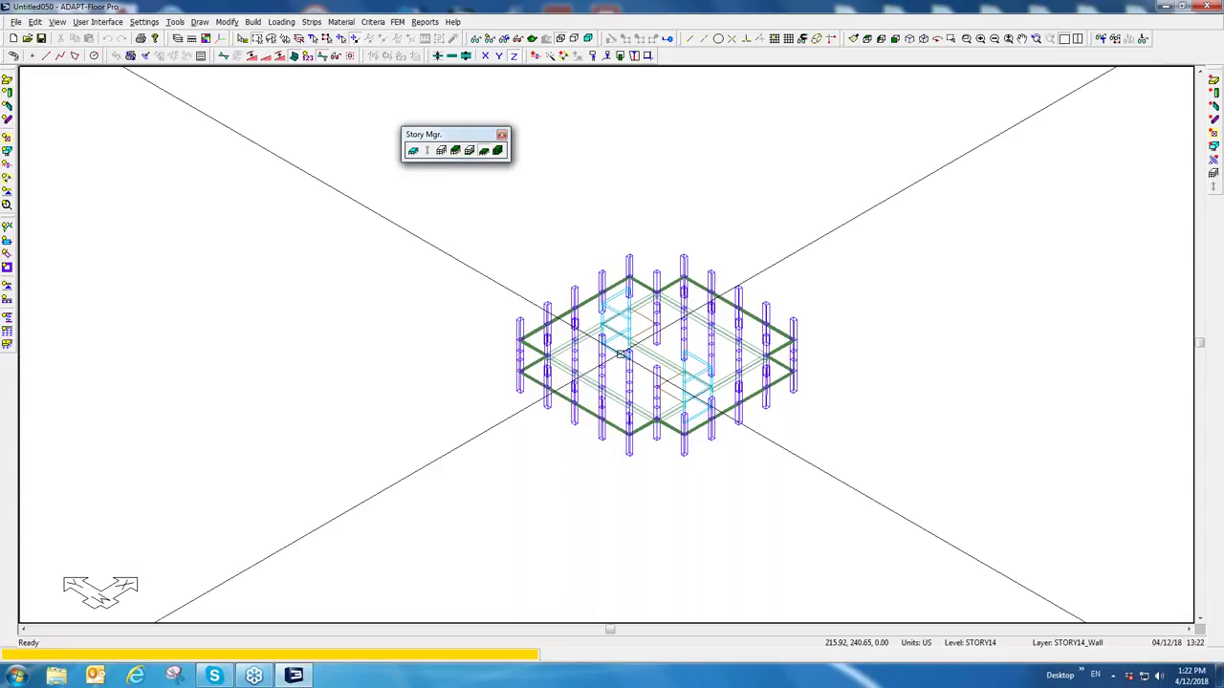
Step: Check the list of building loads in the Load Case Library while a single level is displayed
click(281, 22)
click(312, 55)
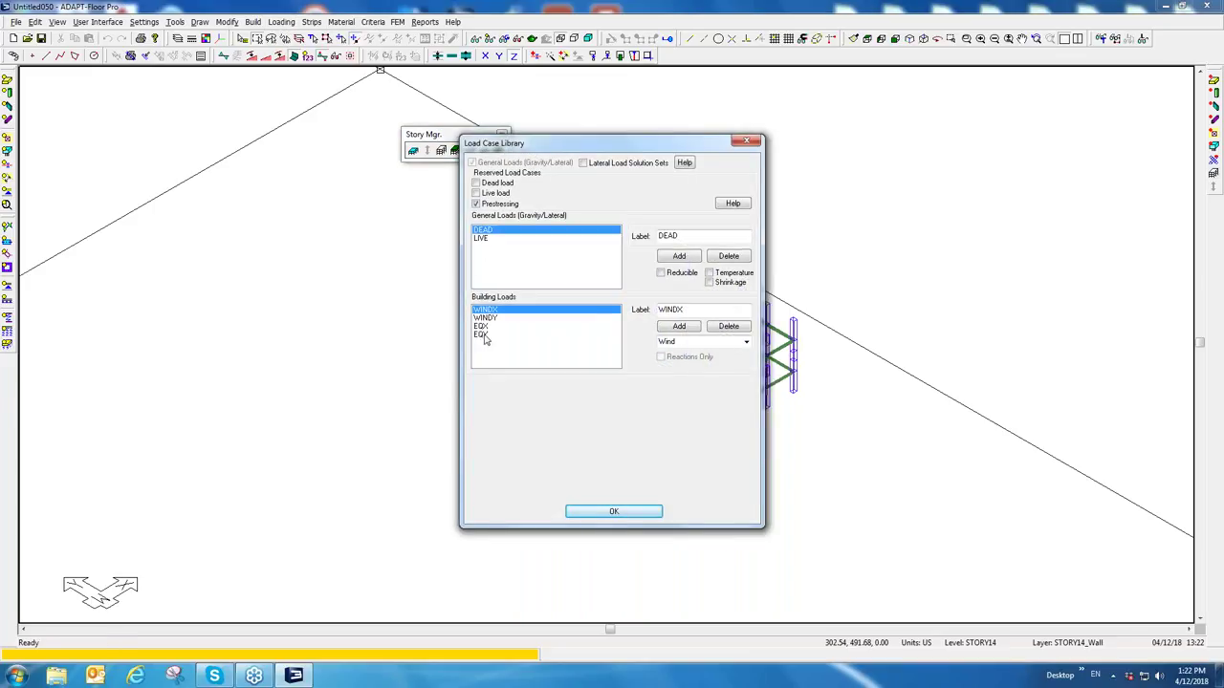
click(747, 141)
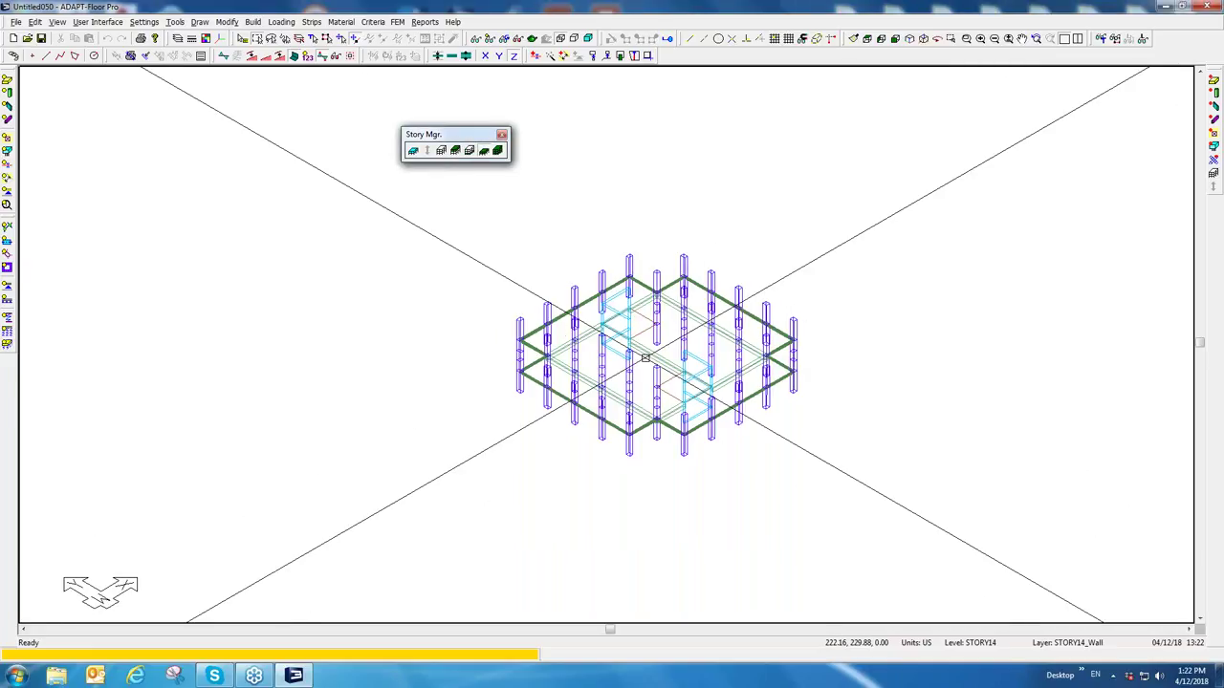
scroll(649, 336, up, 1)
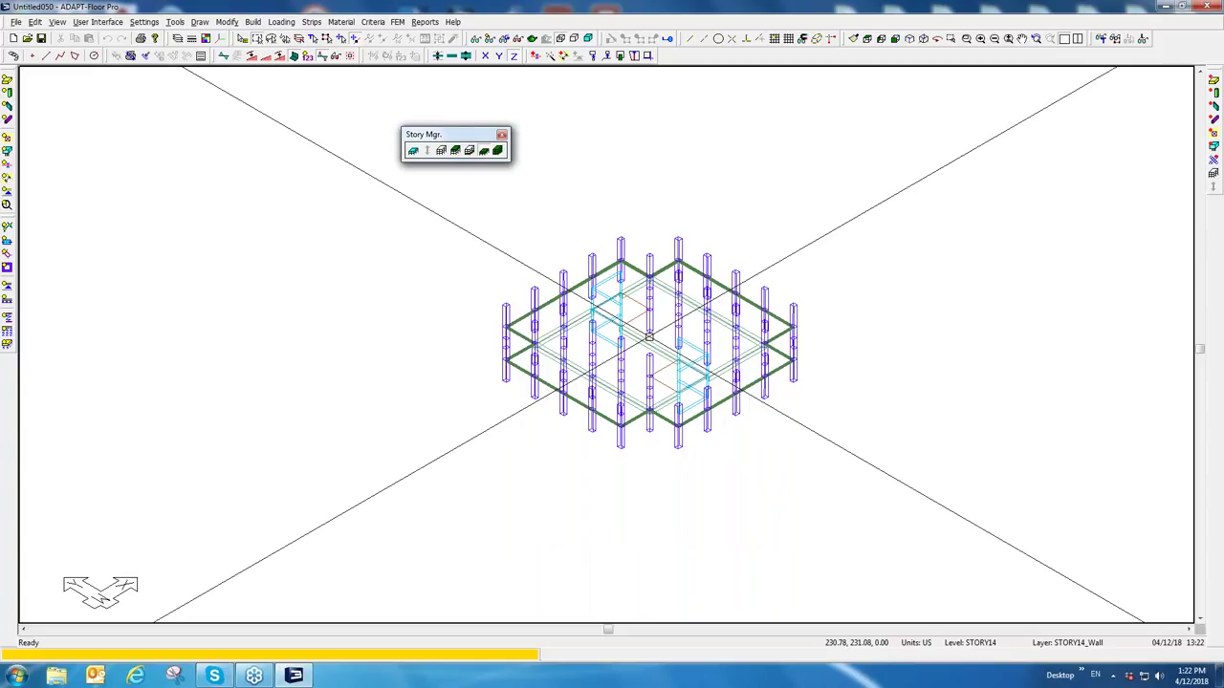
scroll(649, 337, down, 1)
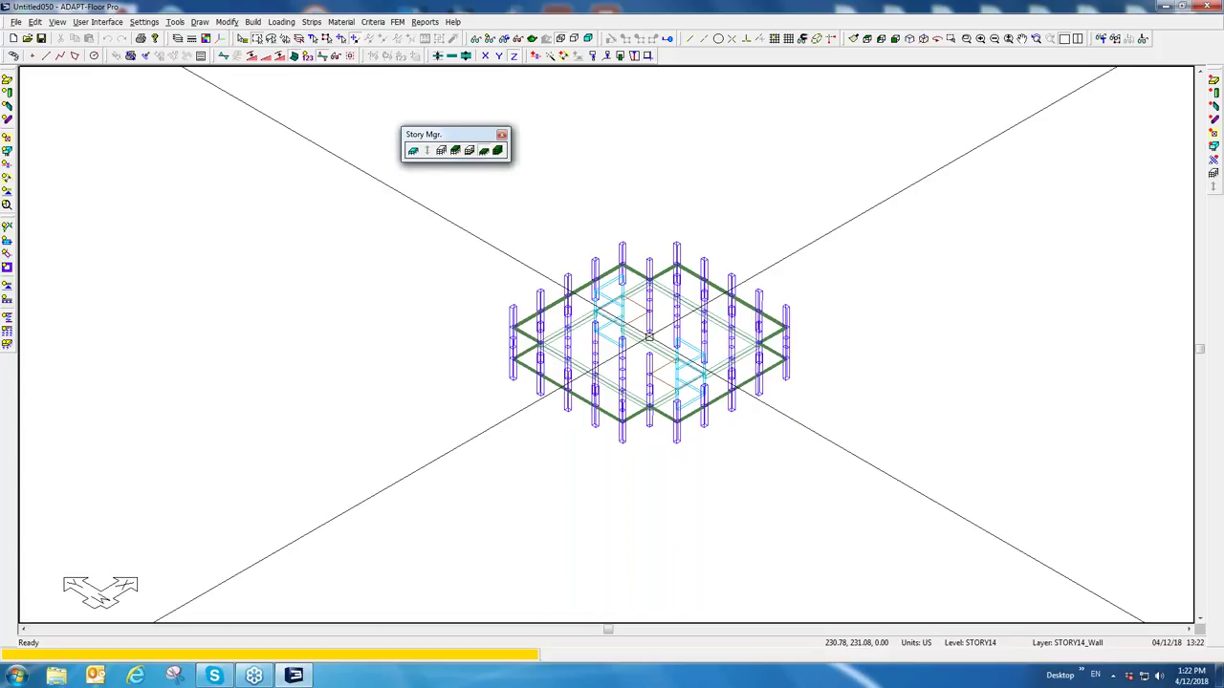
scroll(650, 337, up, 1)
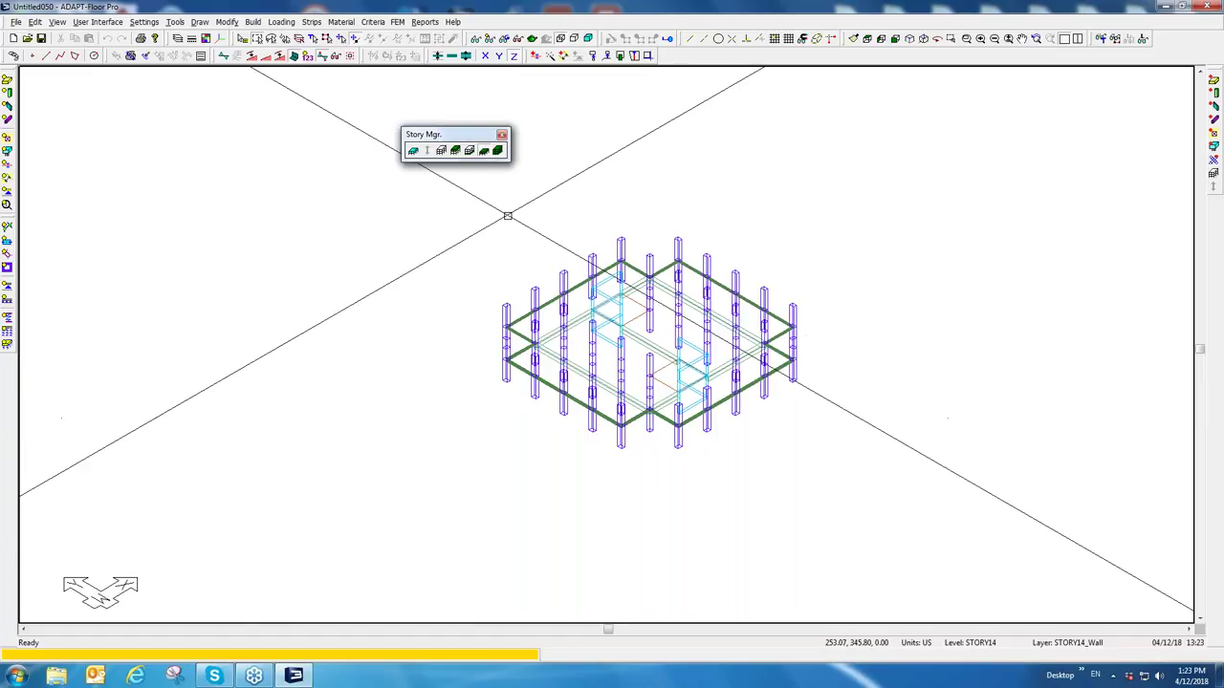
Step: Display the full structure again and check the load type assigned to WINDX, WINDY, EQX and EQY in the Load Case Library
click(498, 153)
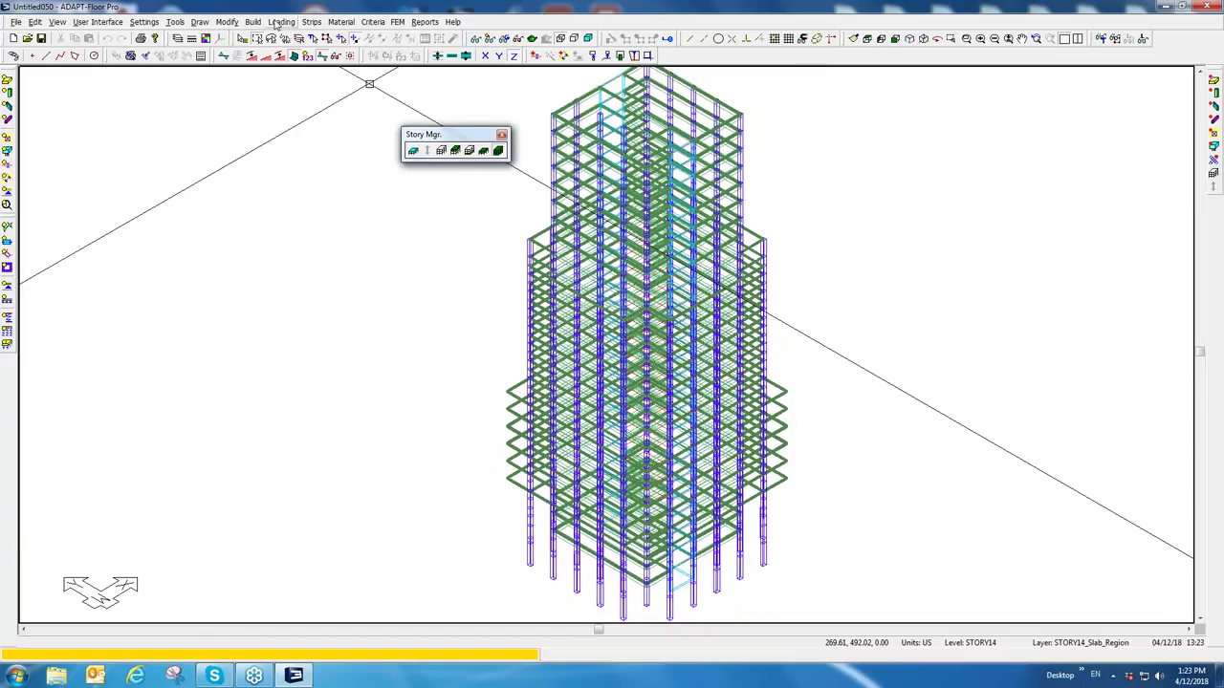
click(279, 22)
click(282, 55)
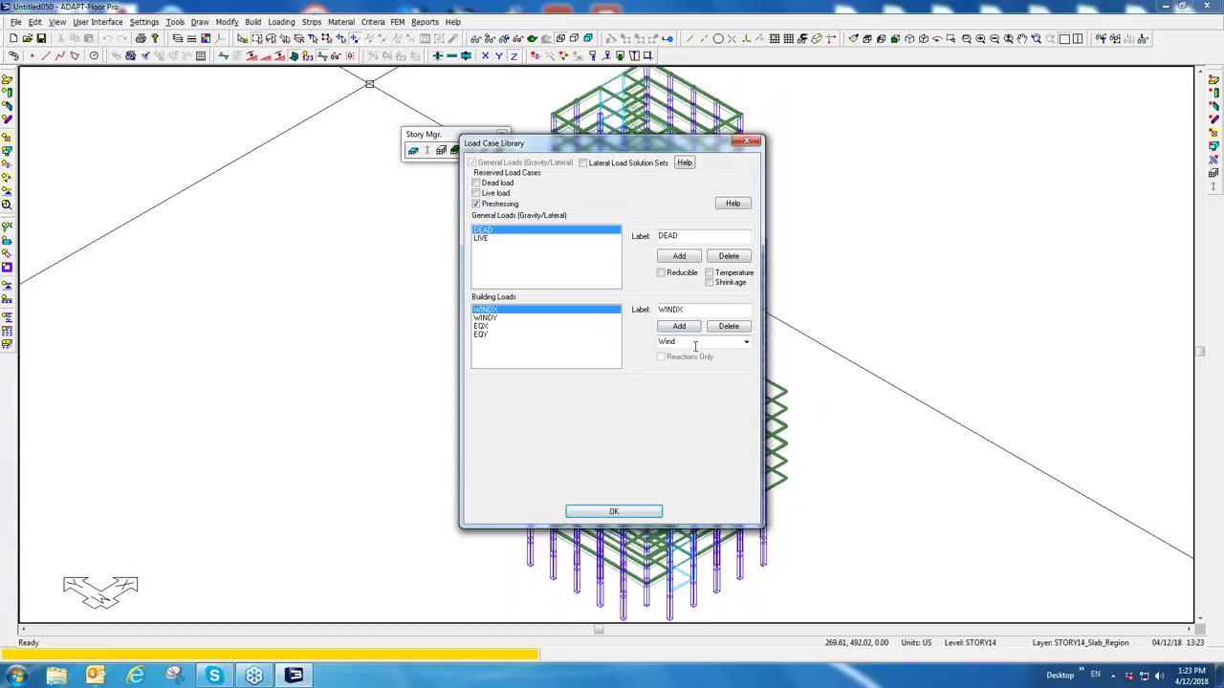
click(484, 318)
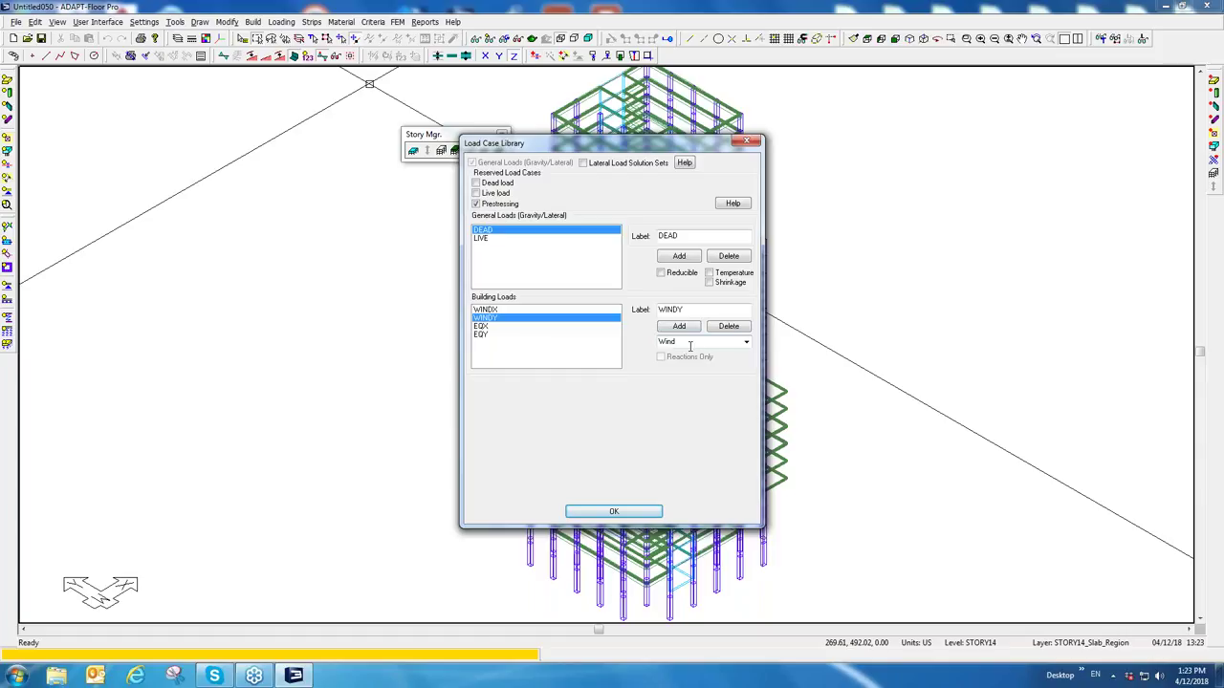
click(747, 342)
click(680, 348)
click(481, 335)
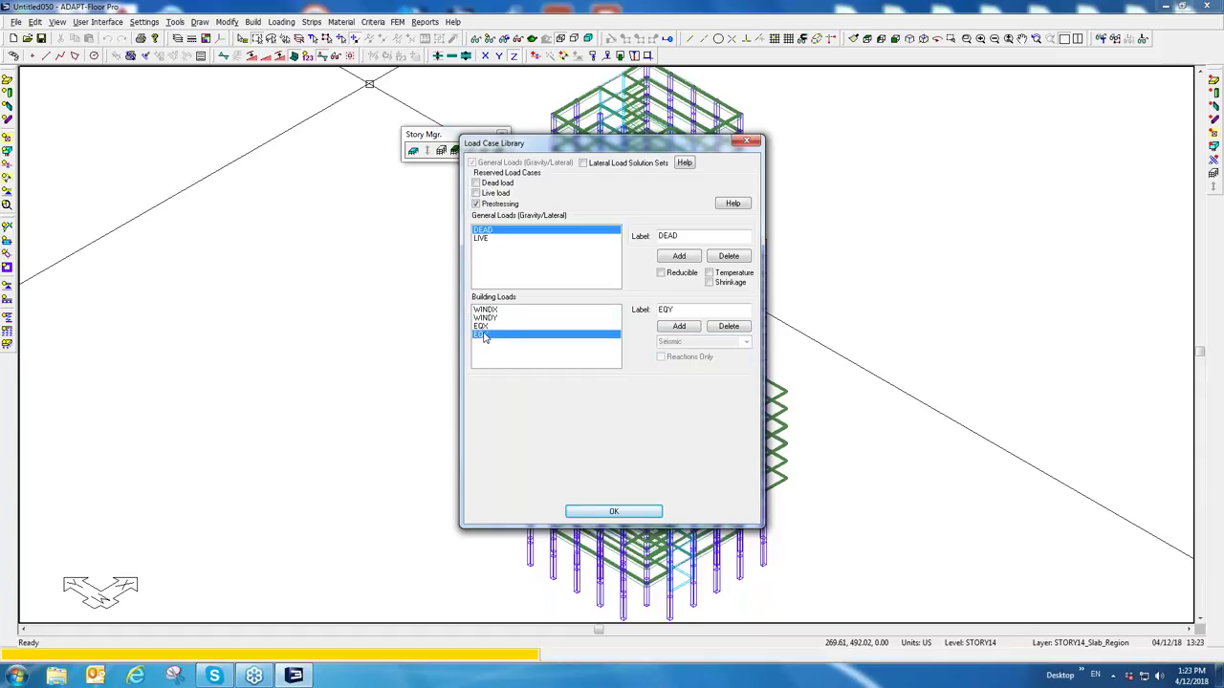
click(484, 328)
click(491, 319)
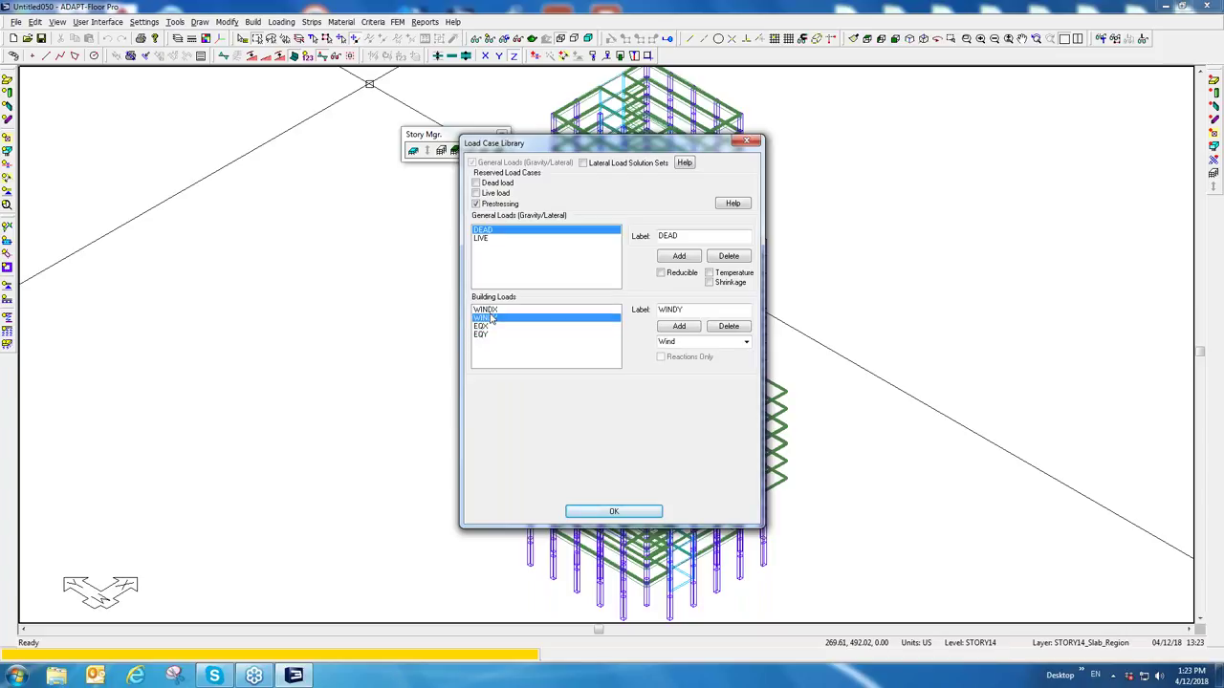
click(486, 310)
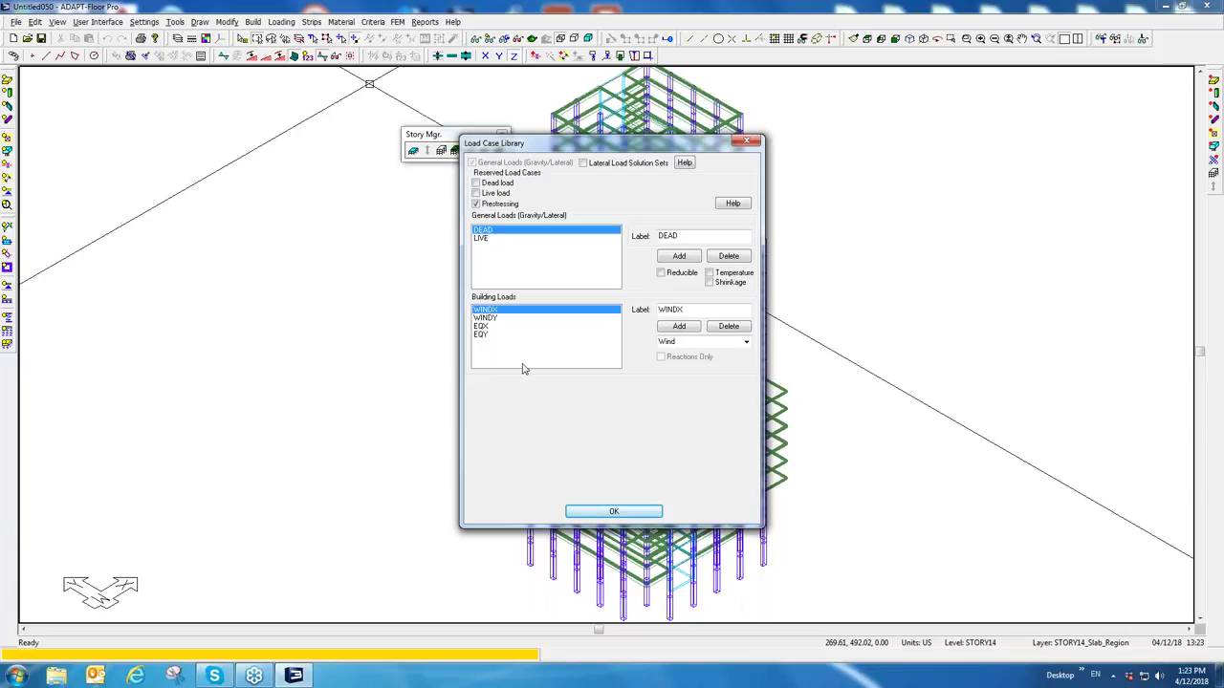
click(746, 141)
Step: Turn on the display of patch loads for the DEAD load case across the full tower
middle_drag(727, 387, 602, 100)
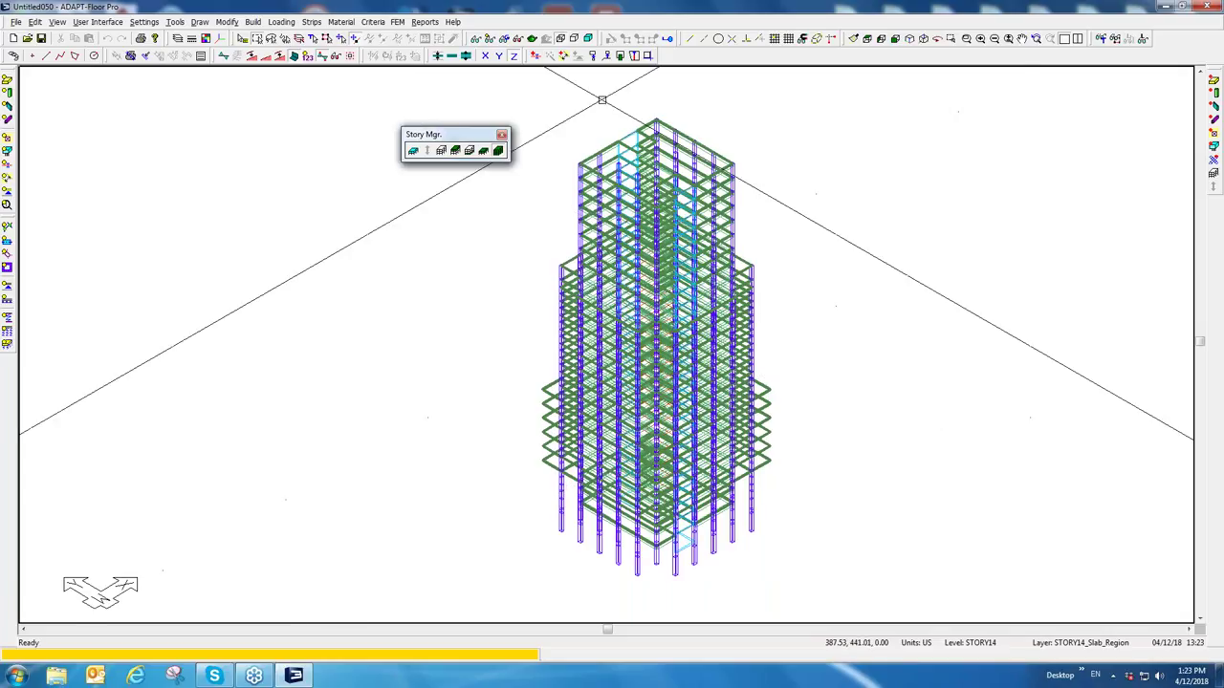
click(476, 42)
drag(392, 51, 373, 139)
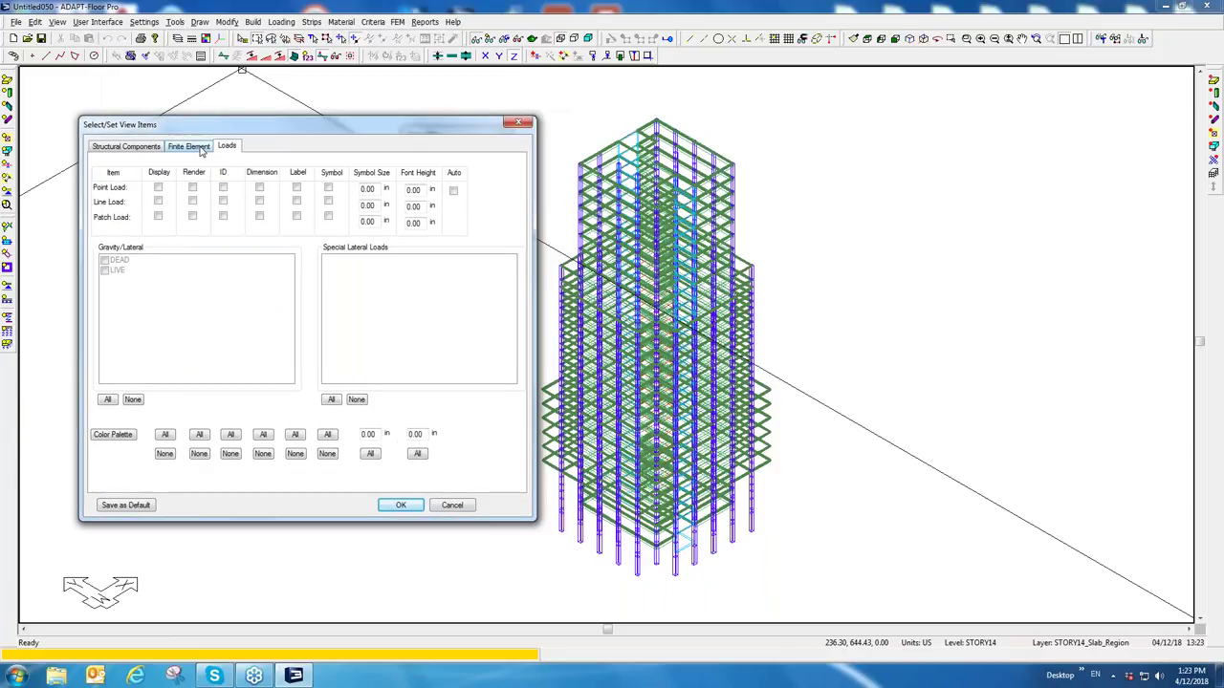
click(158, 189)
click(158, 219)
click(105, 261)
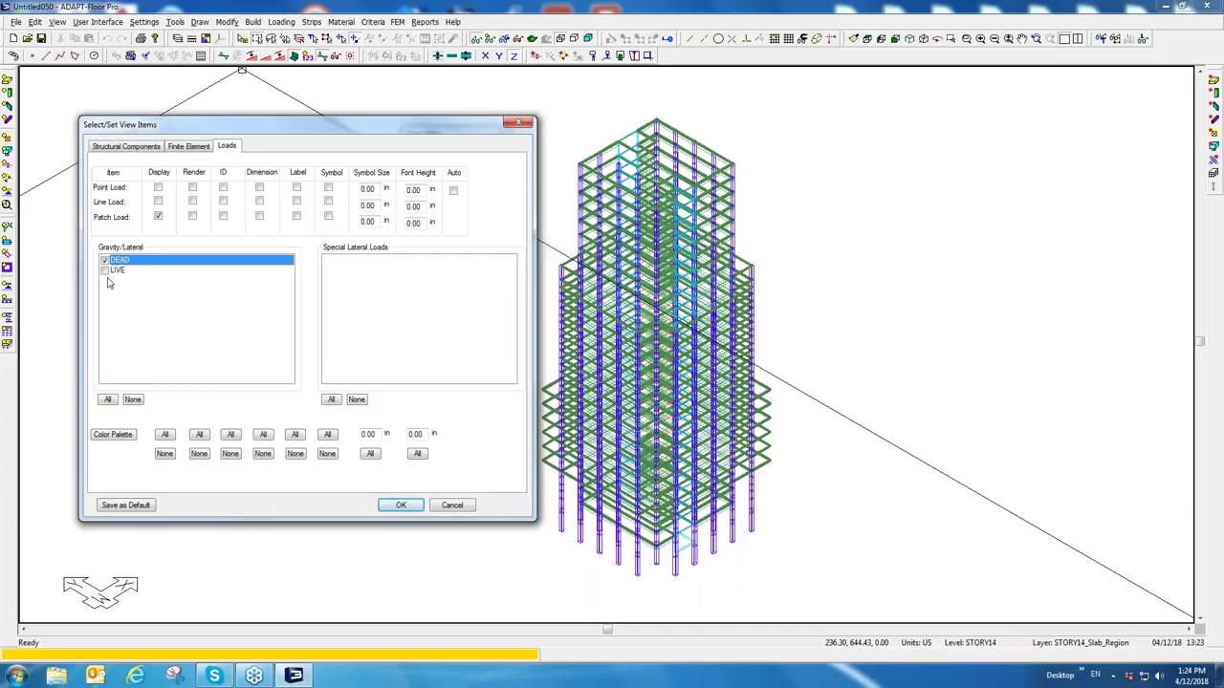
click(403, 504)
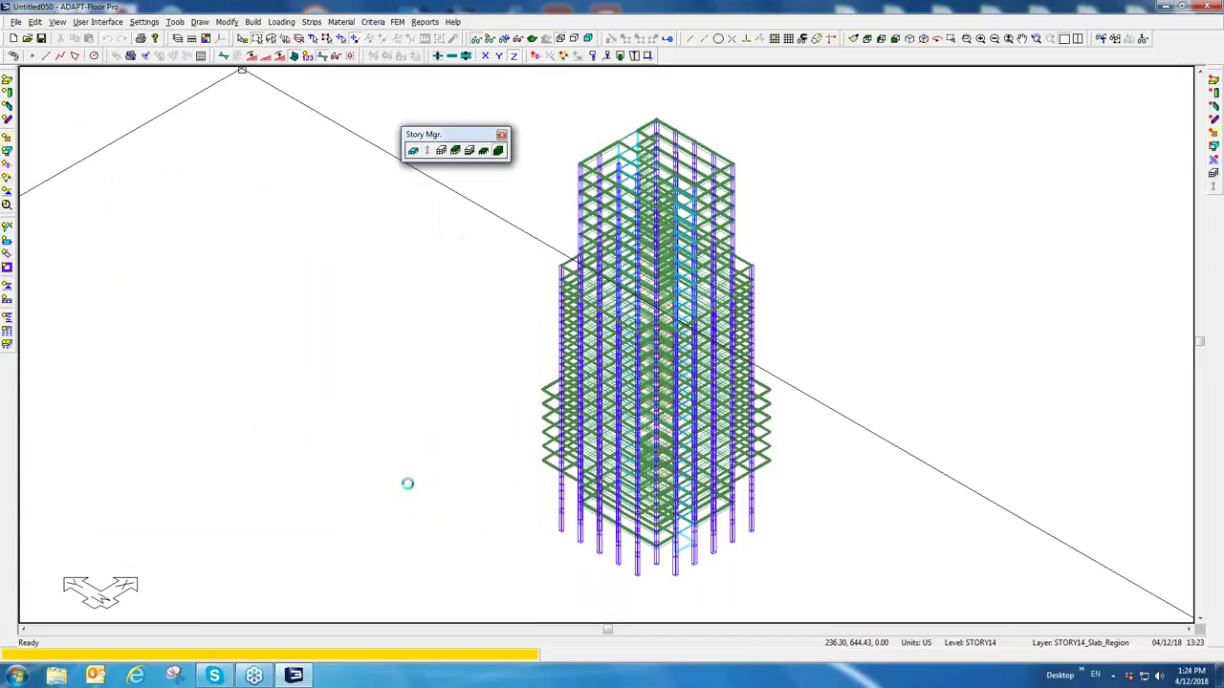
middle_drag(445, 410, 455, 430)
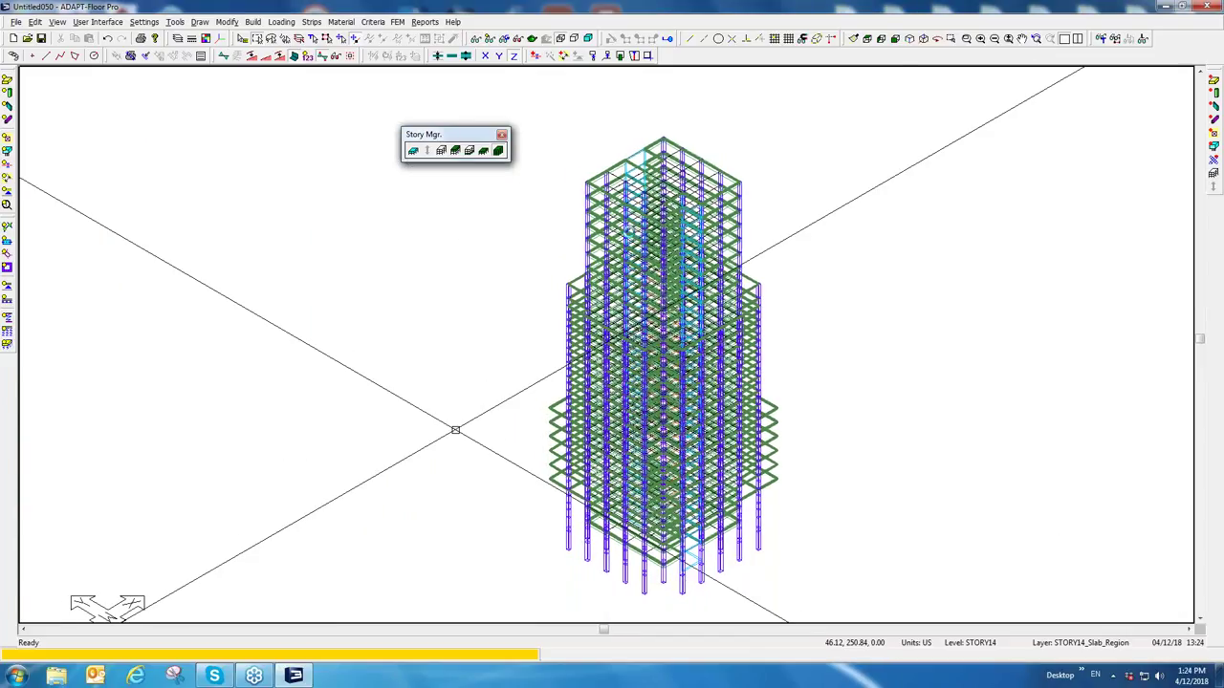
scroll(677, 131, up, 5)
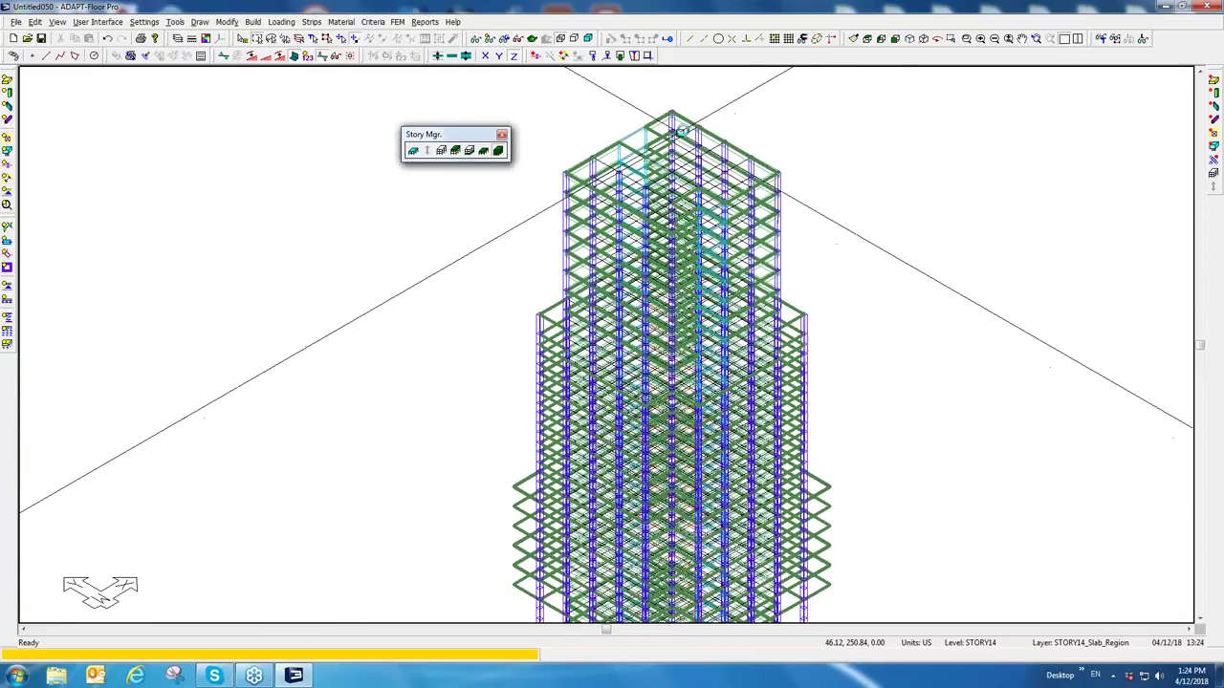
scroll(674, 126, up, 3)
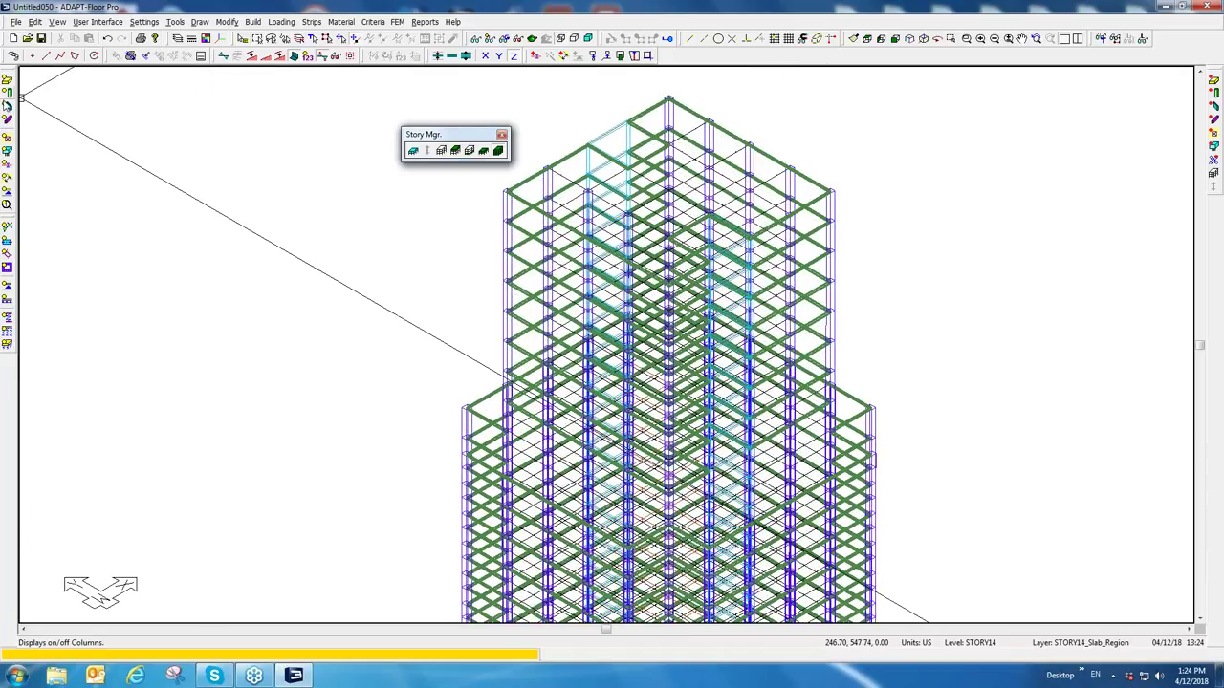
Step: Hide the columns and walls, and check the load case and Fz1 magnitude of the patch load at the top of the tower
click(6, 239)
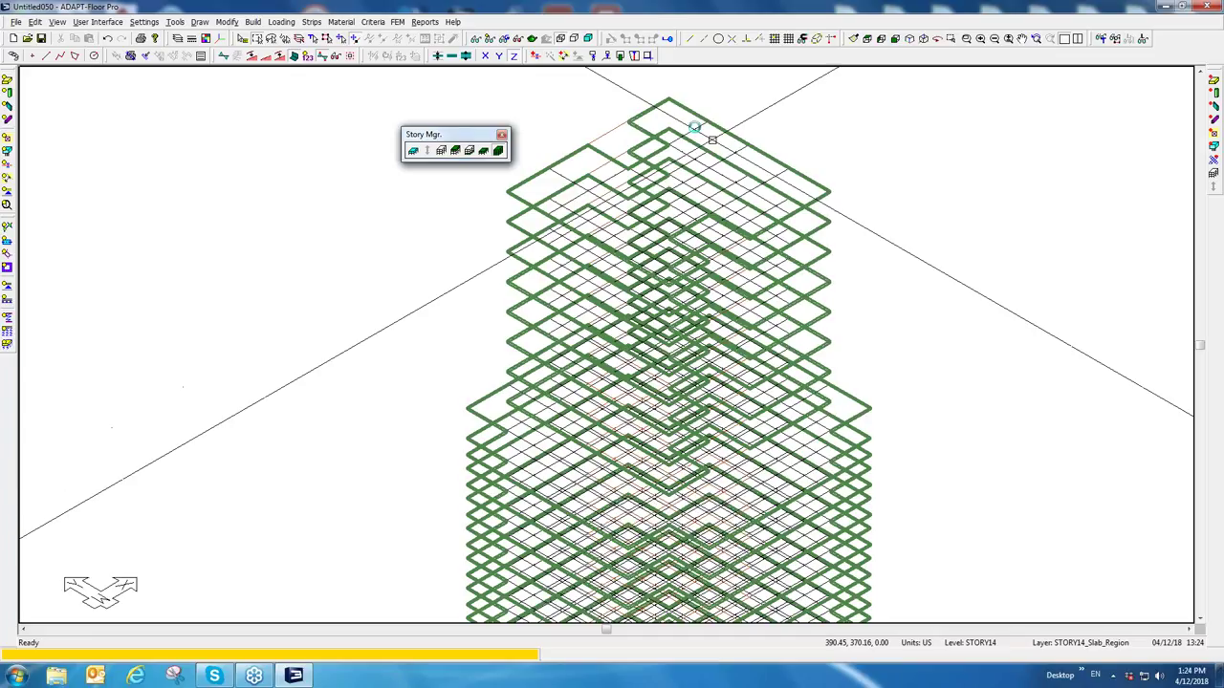
scroll(690, 125, up, 2)
double_click(691, 125)
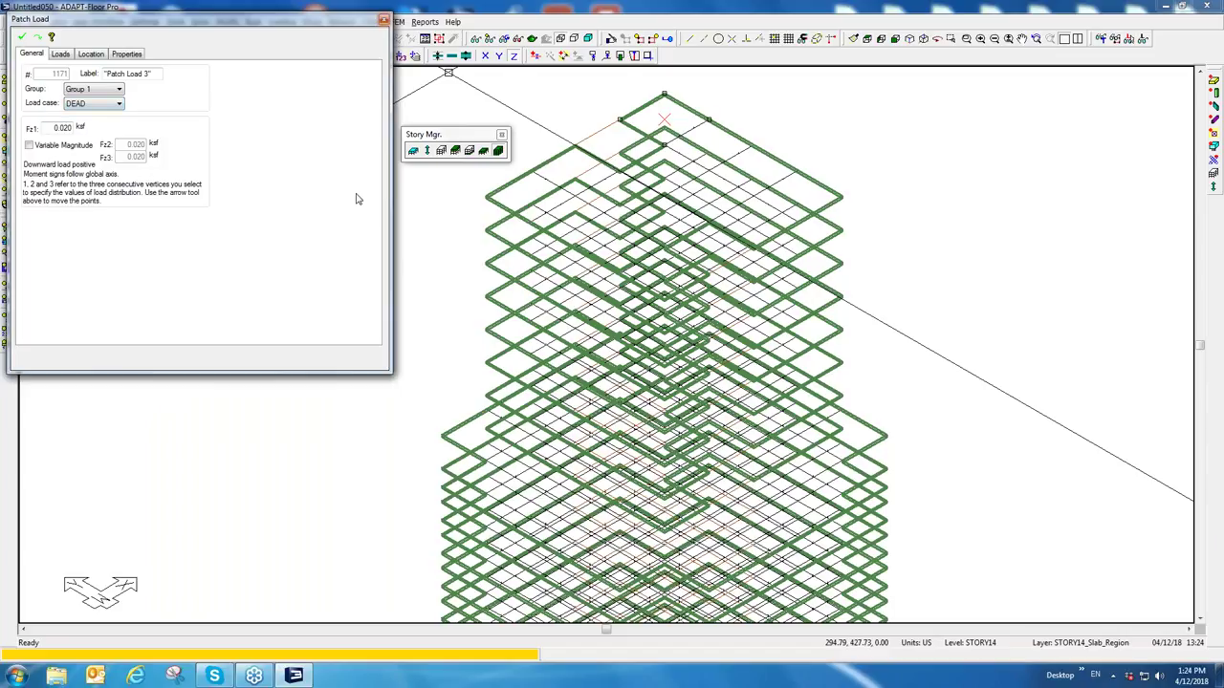
key(Escape)
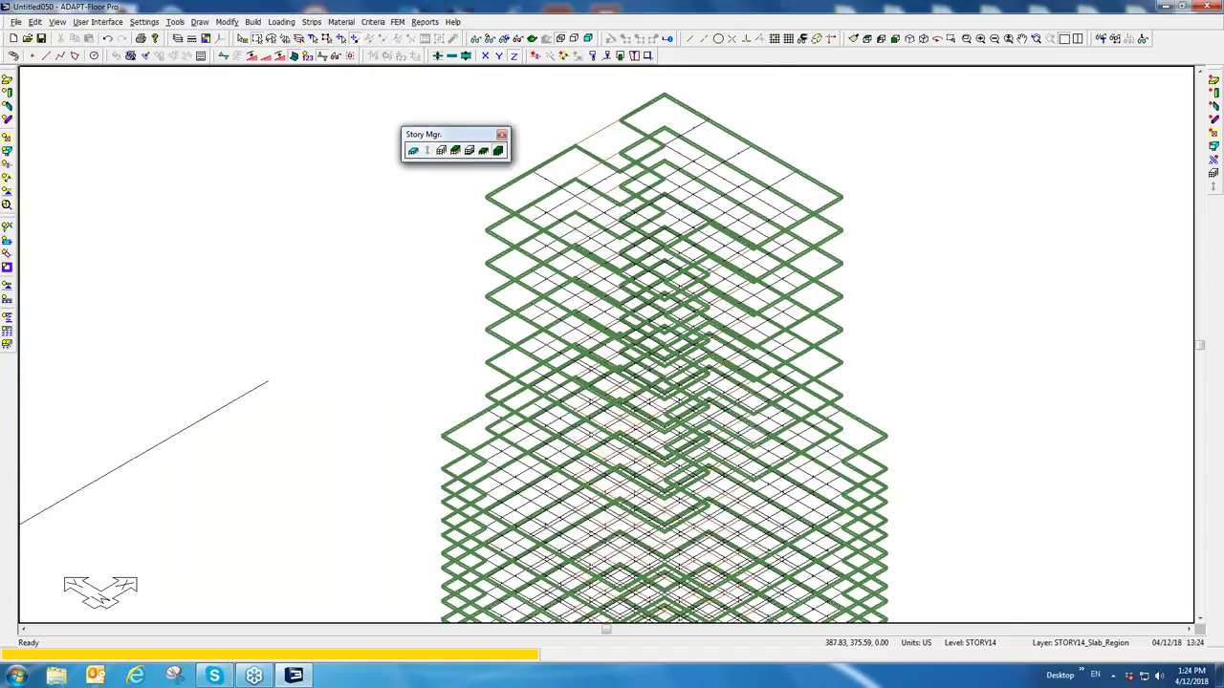
scroll(659, 287, down, 2)
middle_drag(660, 290, 611, 310)
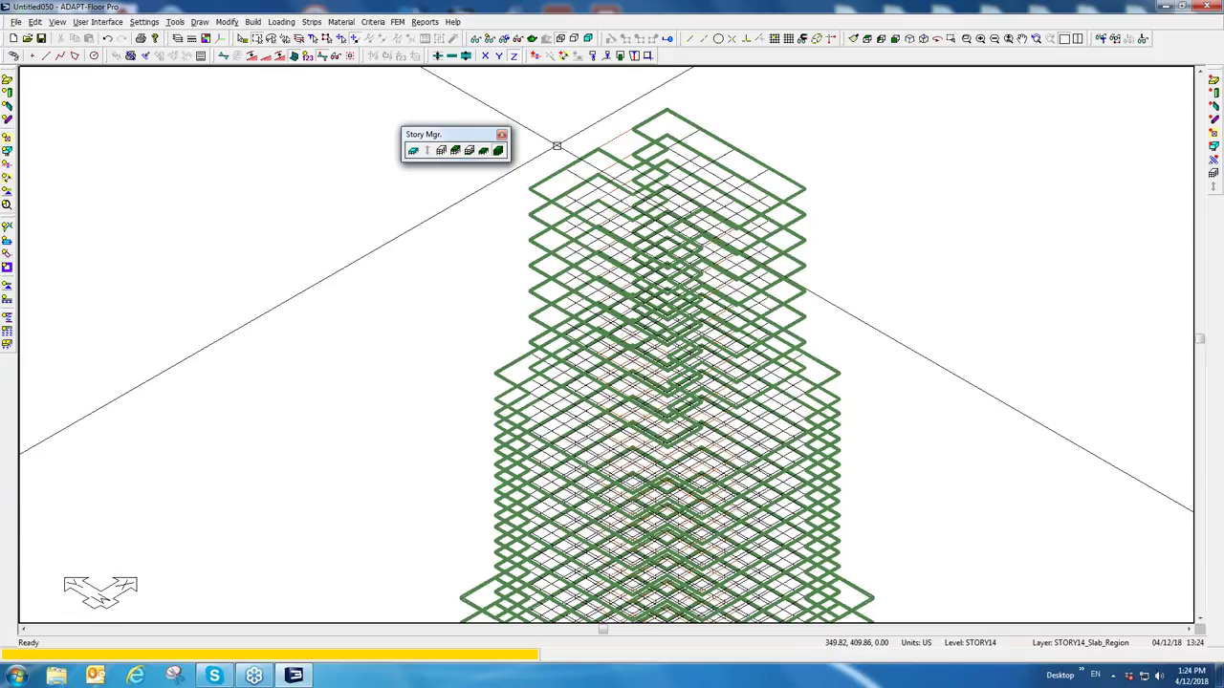
double_click(685, 137)
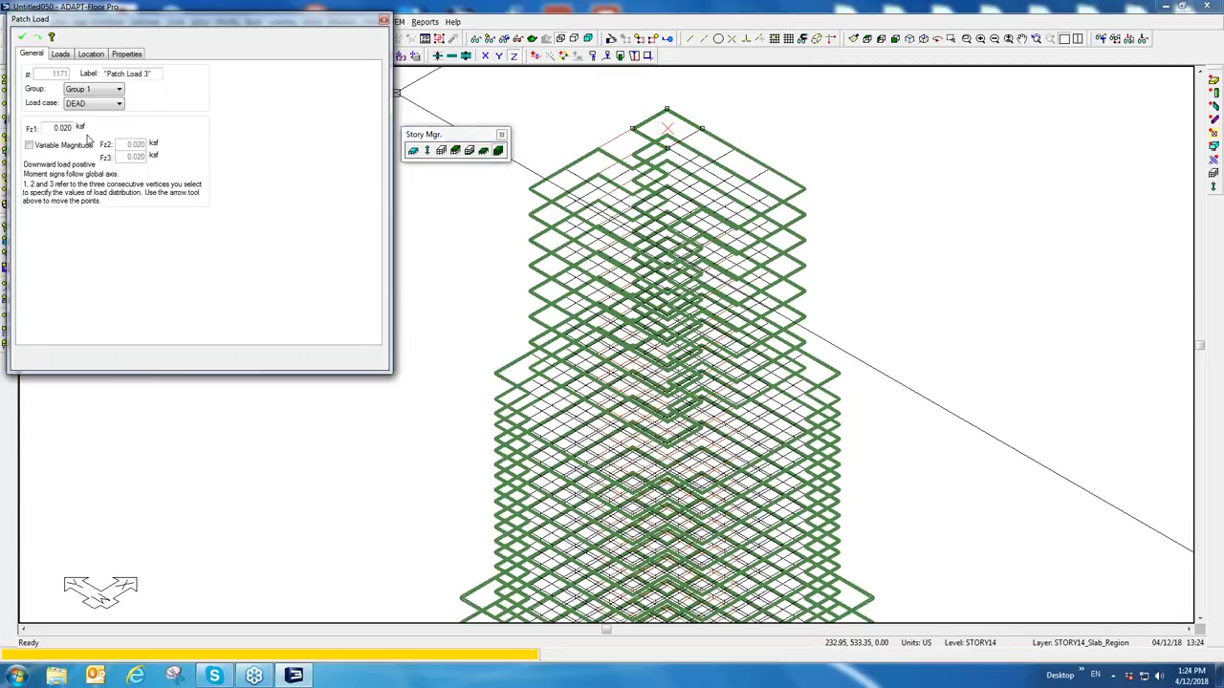
double_click(63, 127)
click(62, 127)
click(21, 37)
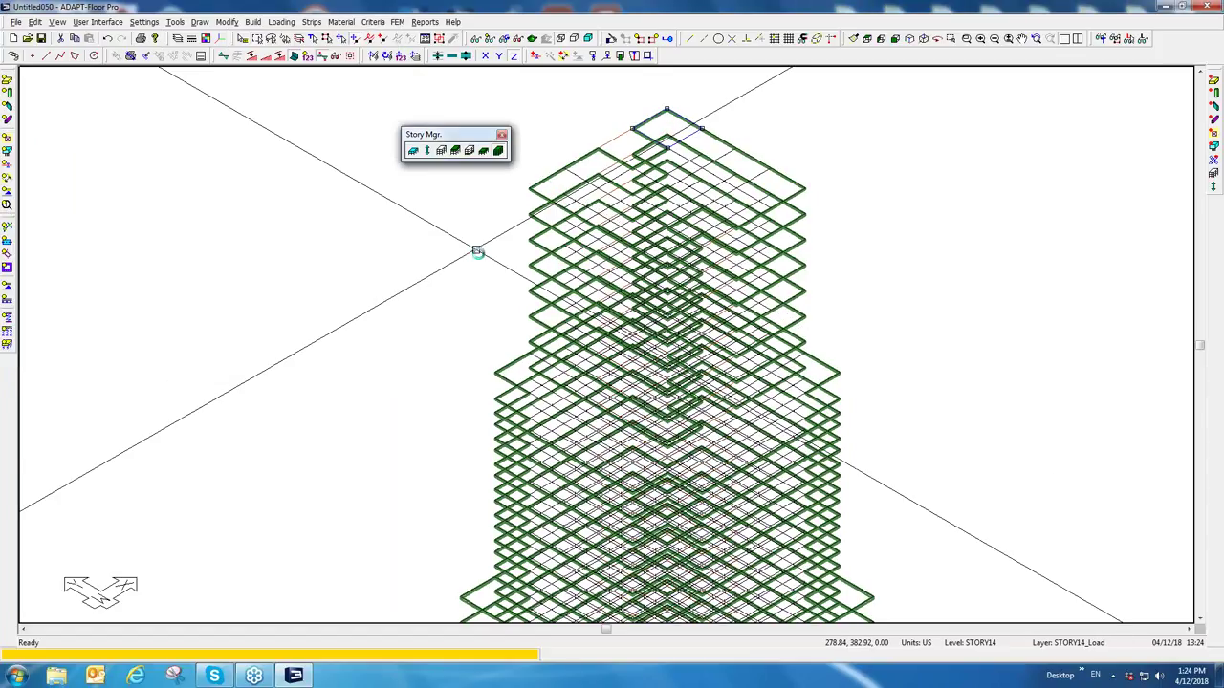
Step: Select all patch loads by type, review the patch load options for modifying item properties without changing them, and clear the selection
middle_drag(639, 246, 438, 336)
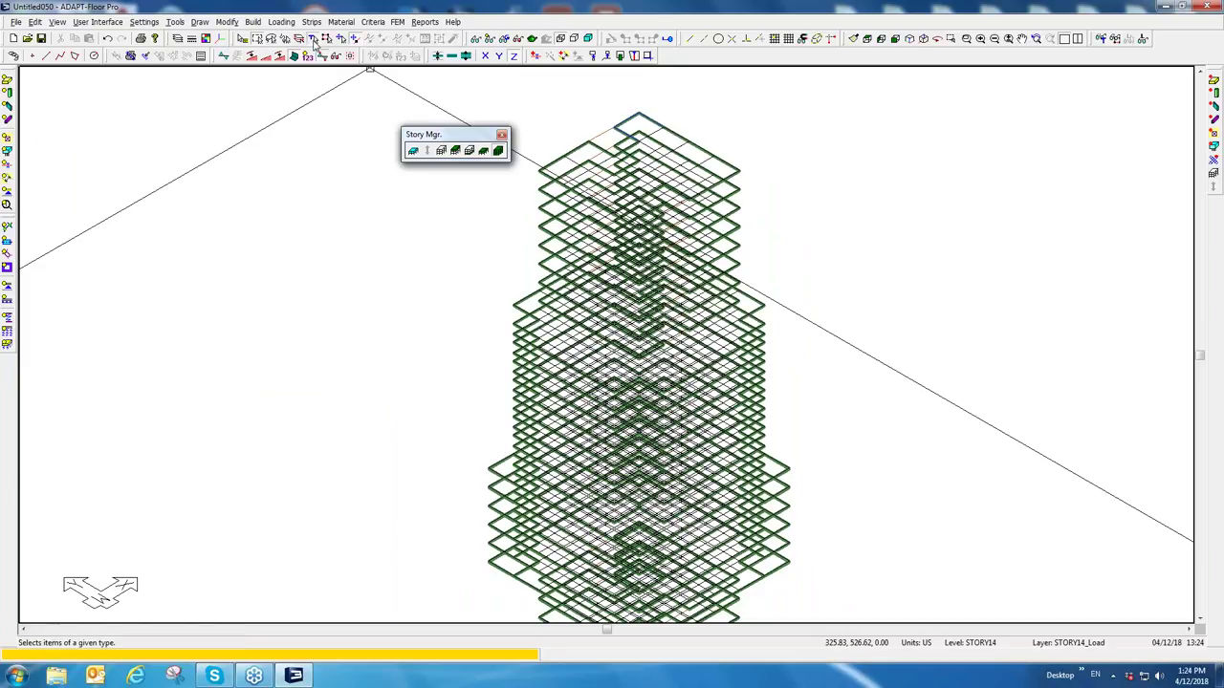
click(314, 40)
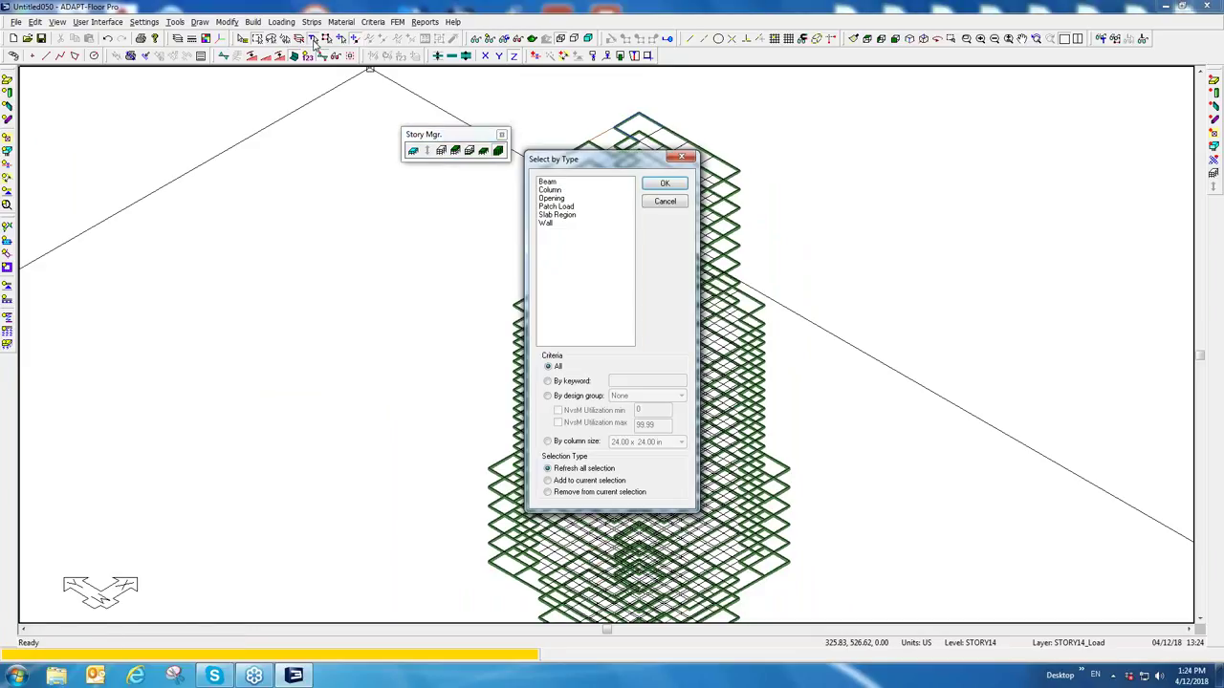
click(554, 206)
click(661, 184)
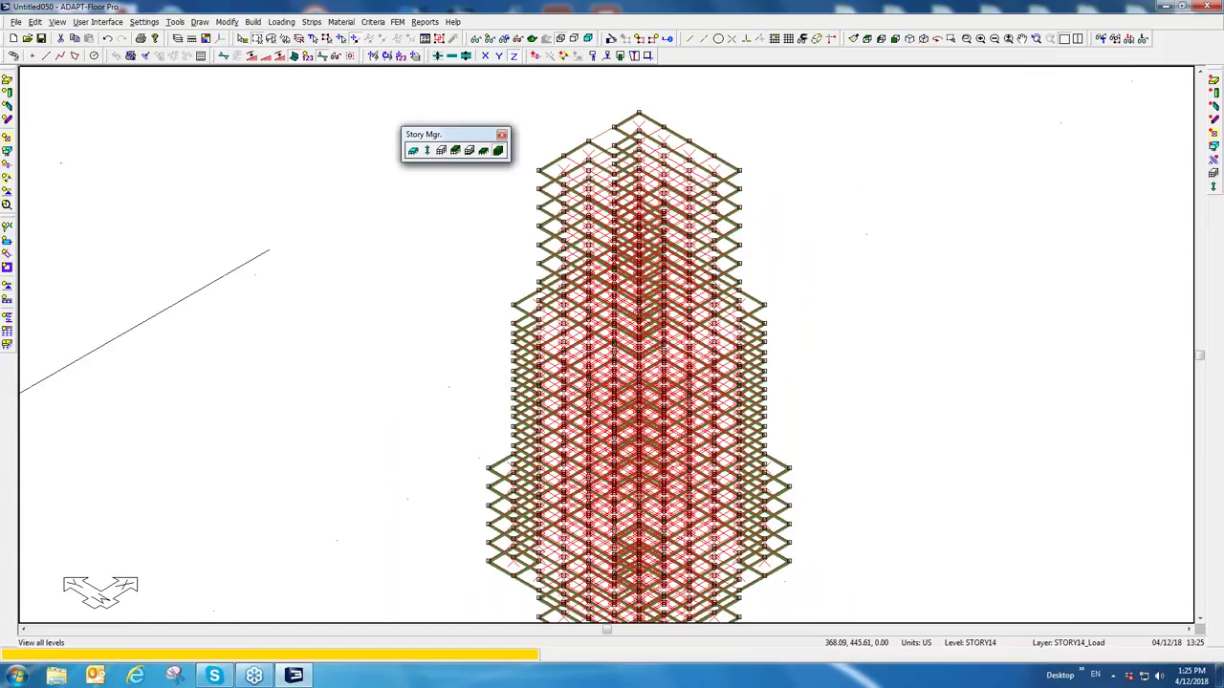
click(610, 40)
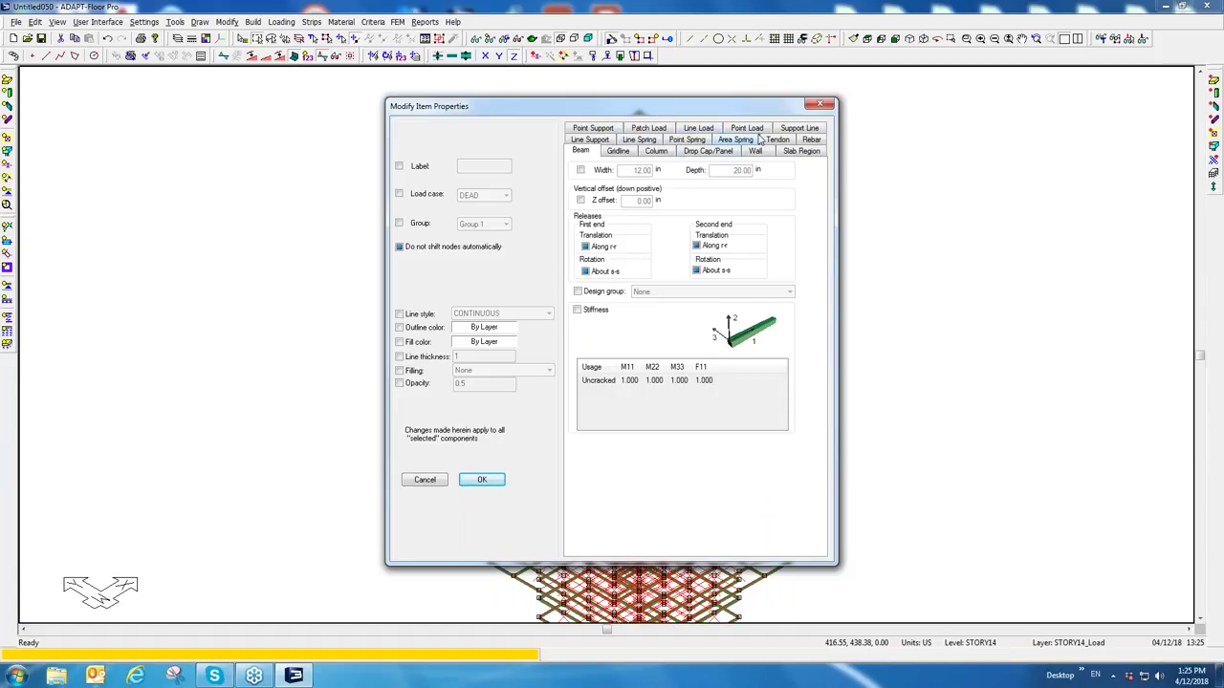
click(814, 107)
click(226, 21)
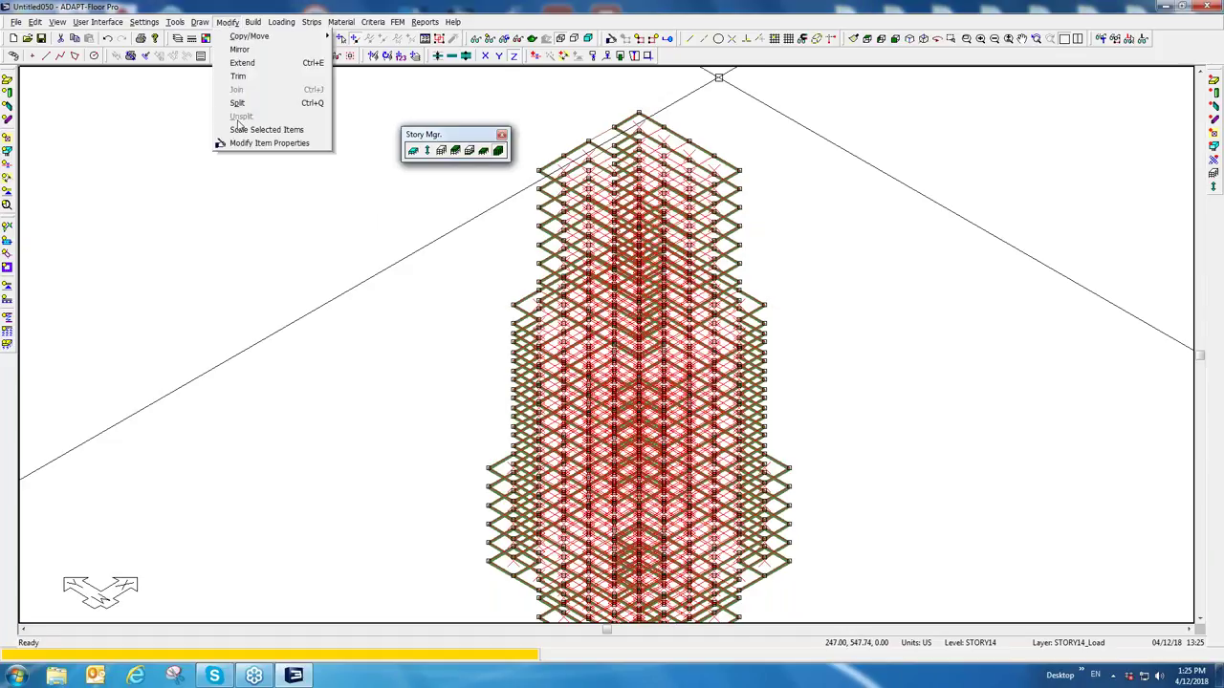
click(244, 144)
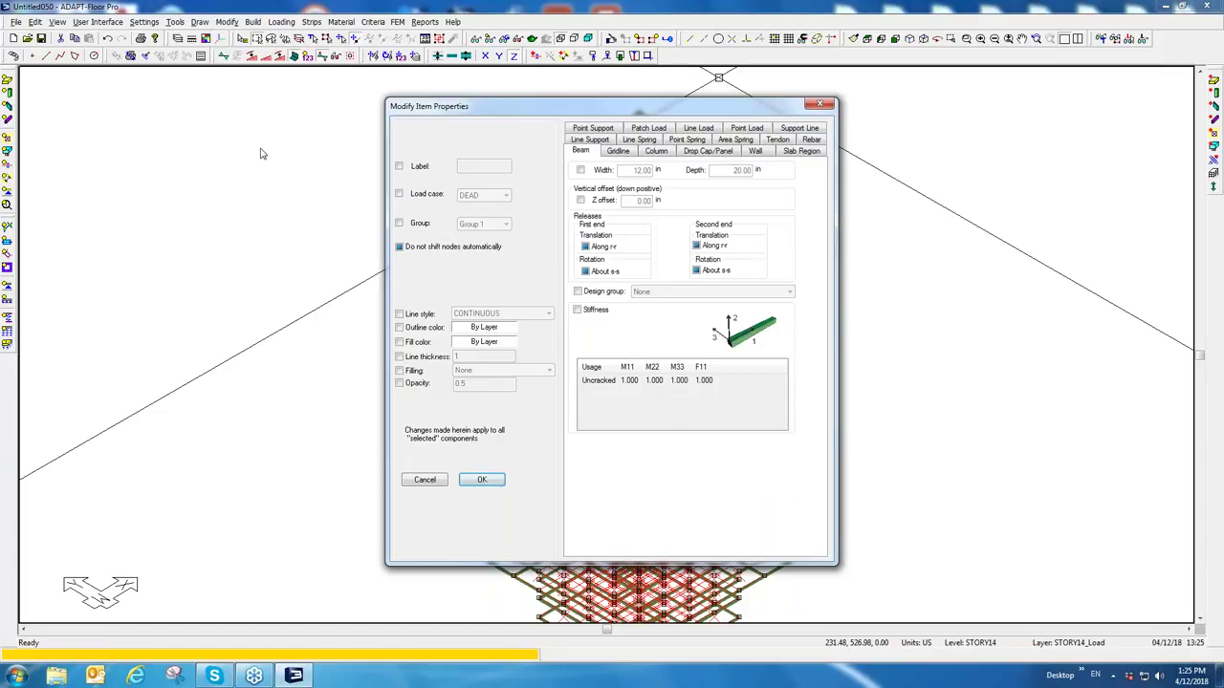
click(654, 130)
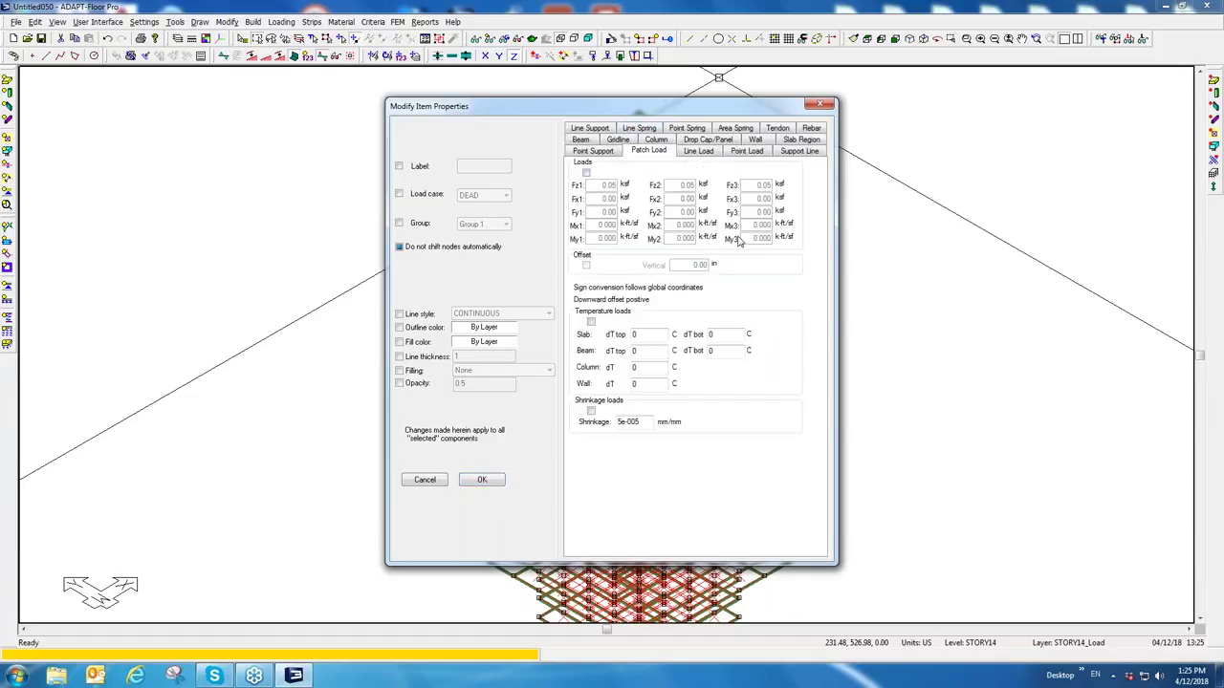
click(820, 106)
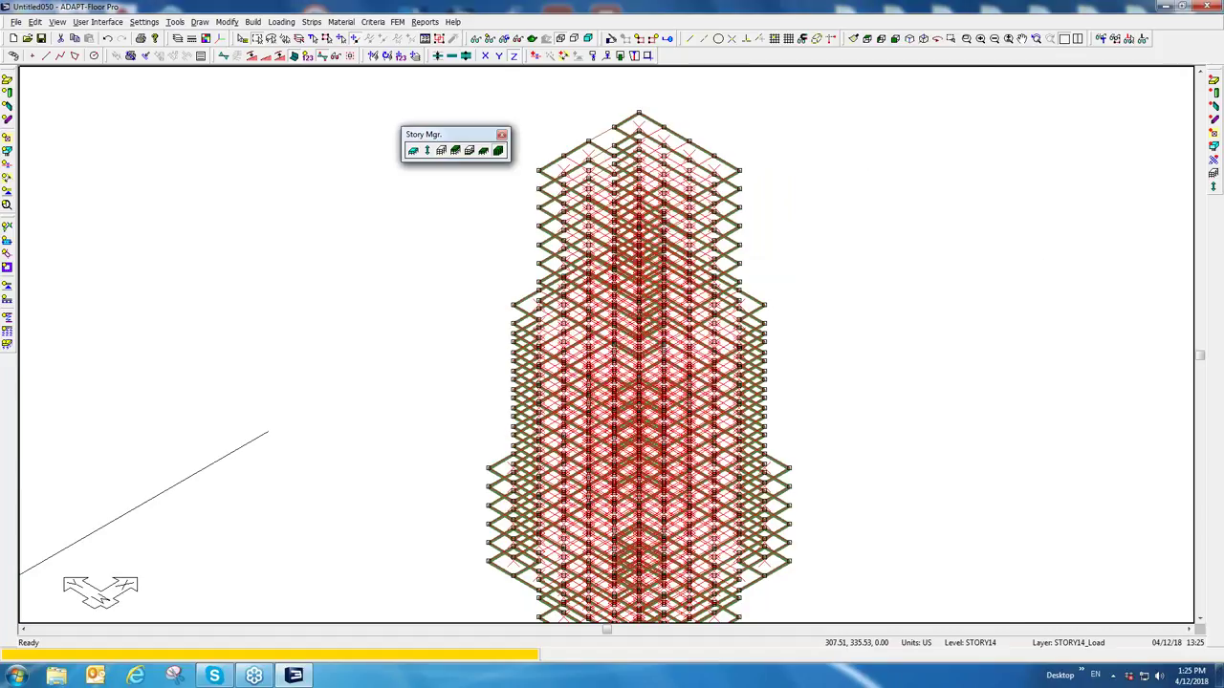
click(477, 292)
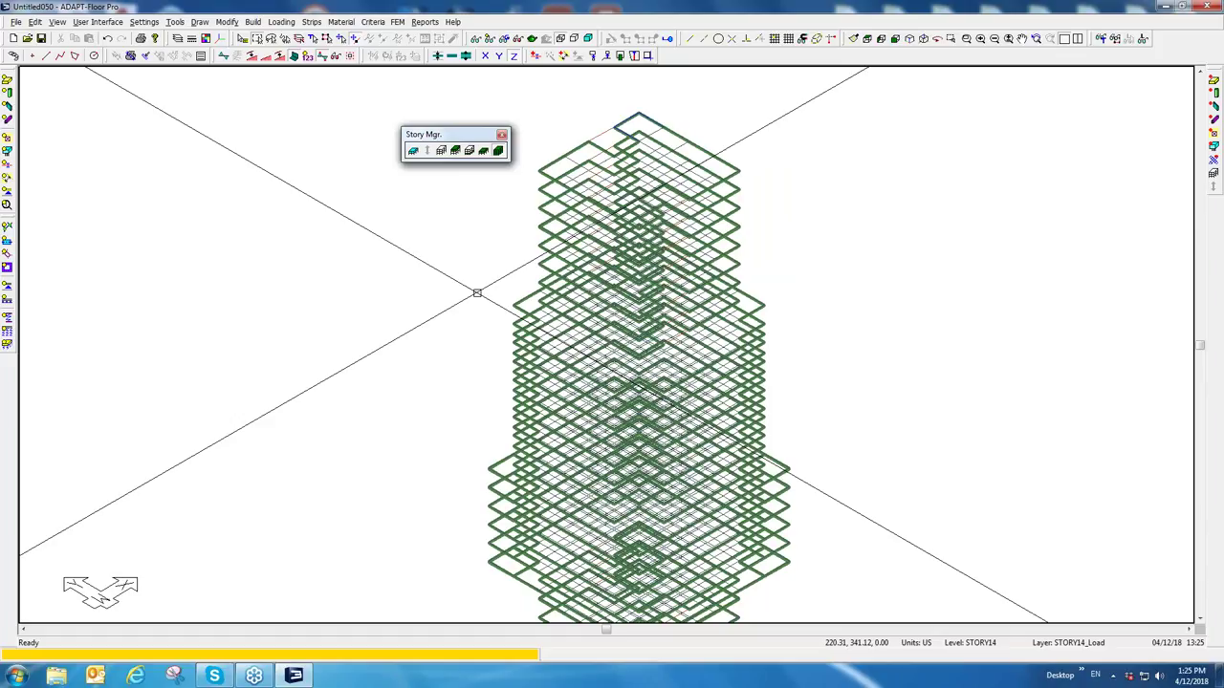
Step: Show the columns and walls again, and view the story forces of the existing load case WINDX in the Lateral Load Wizard
click(490, 39)
middle_drag(441, 328, 432, 222)
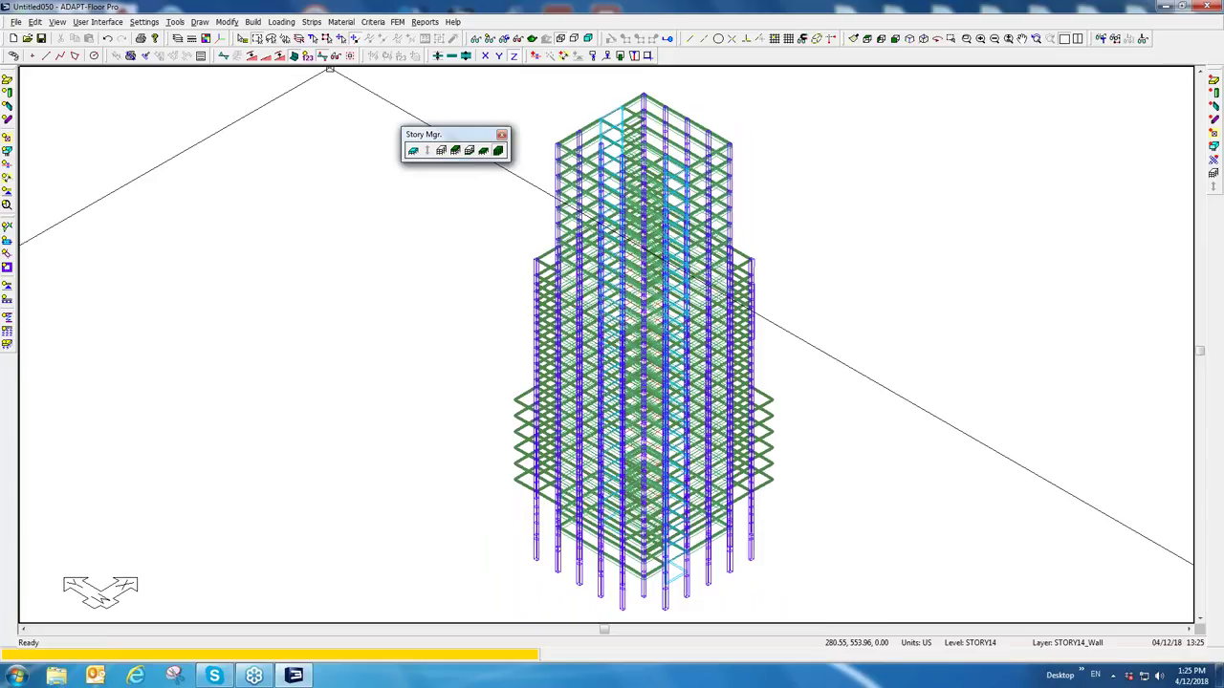
click(281, 22)
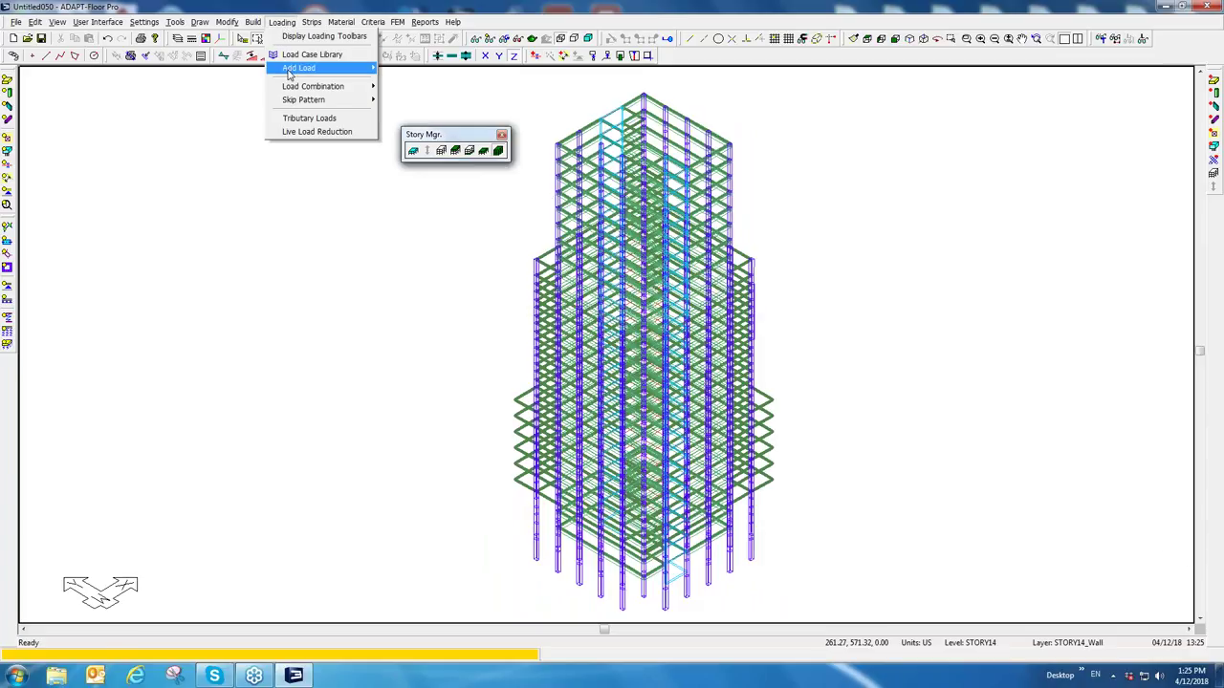
mouse_move(292, 69)
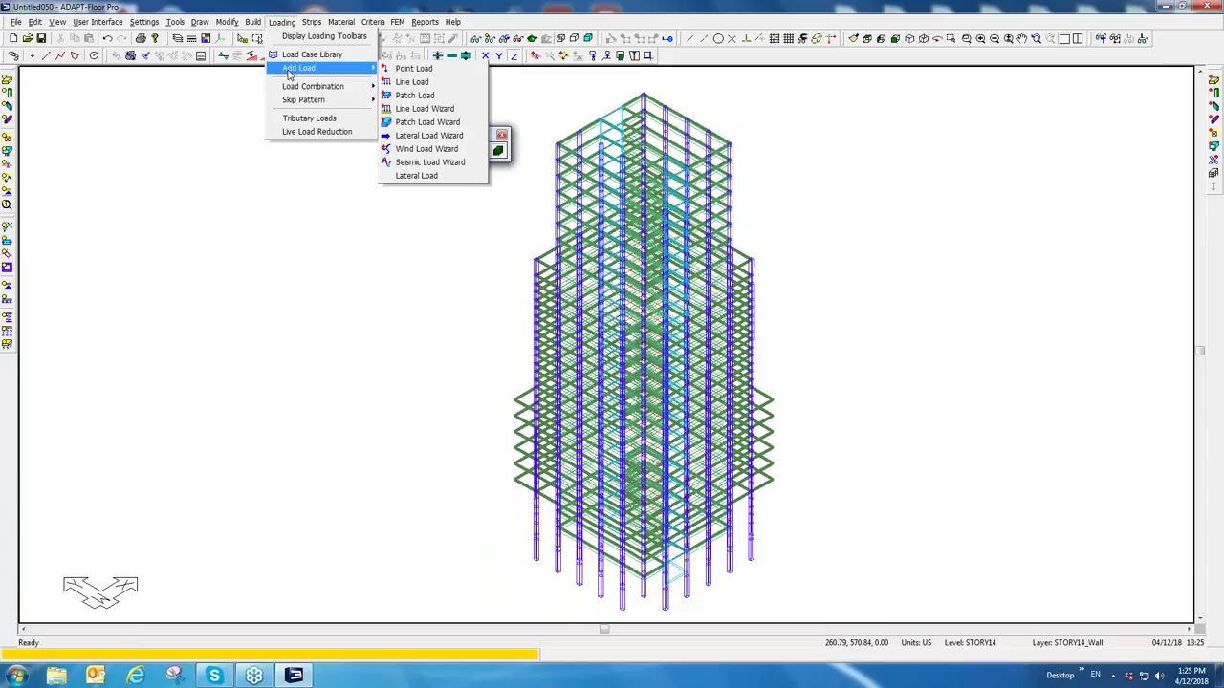
click(428, 178)
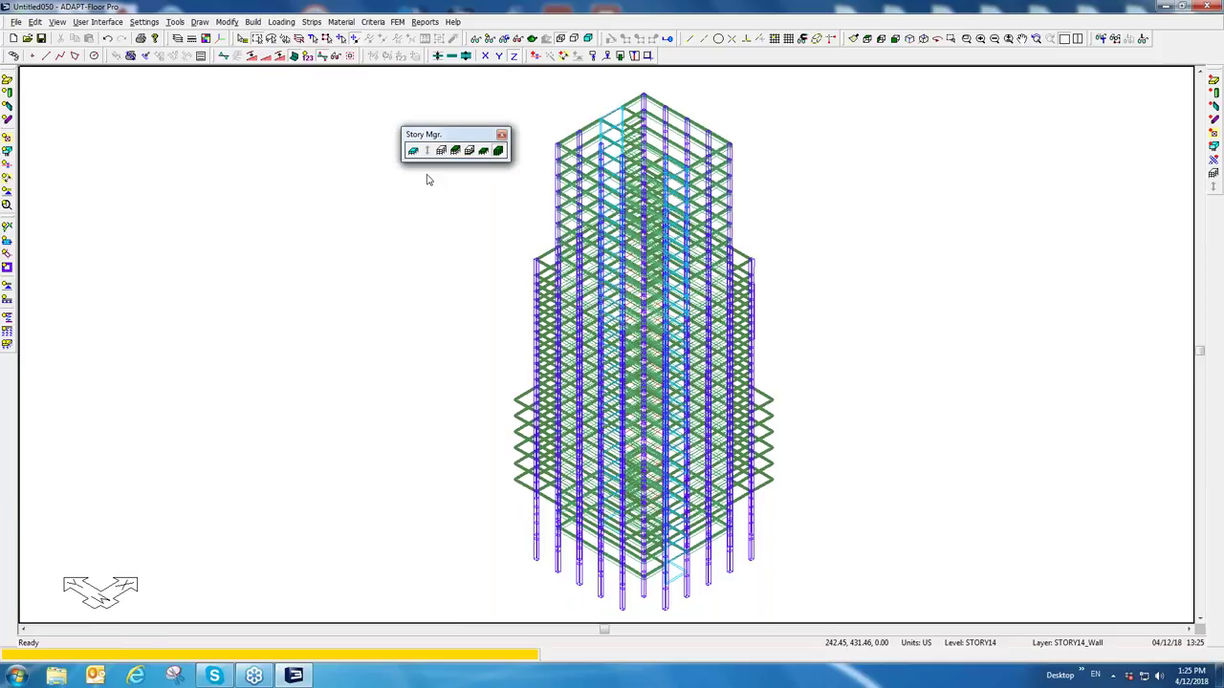
drag(473, 196, 190, 109)
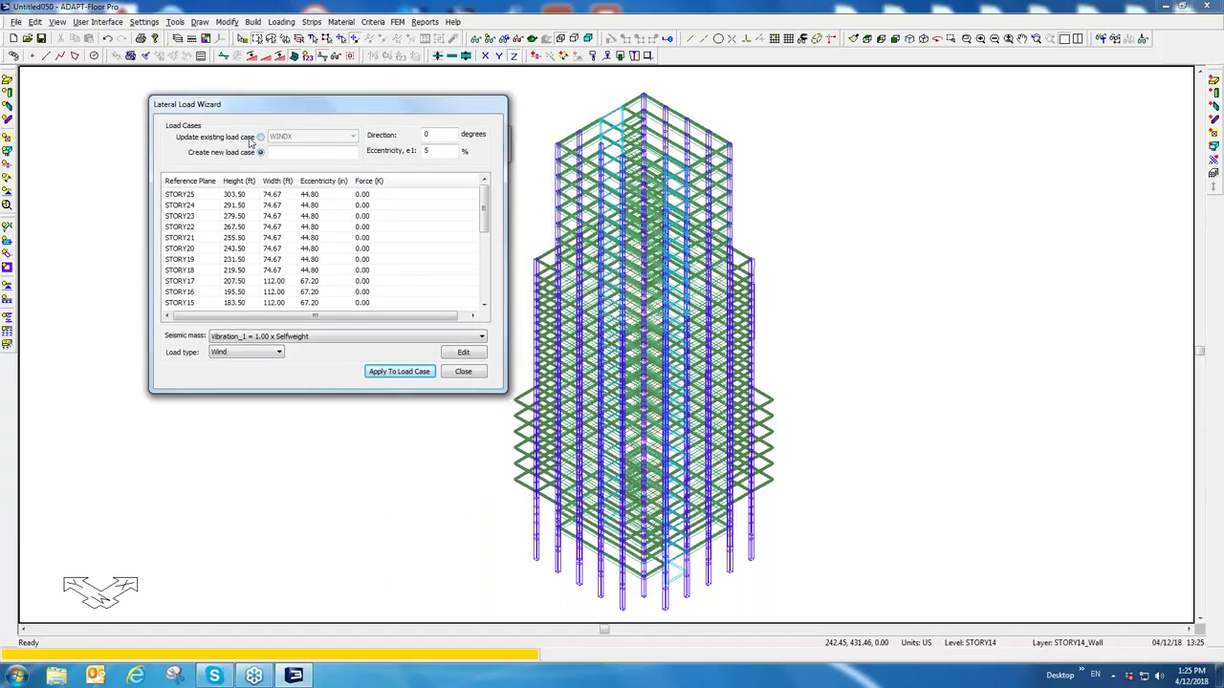
click(259, 137)
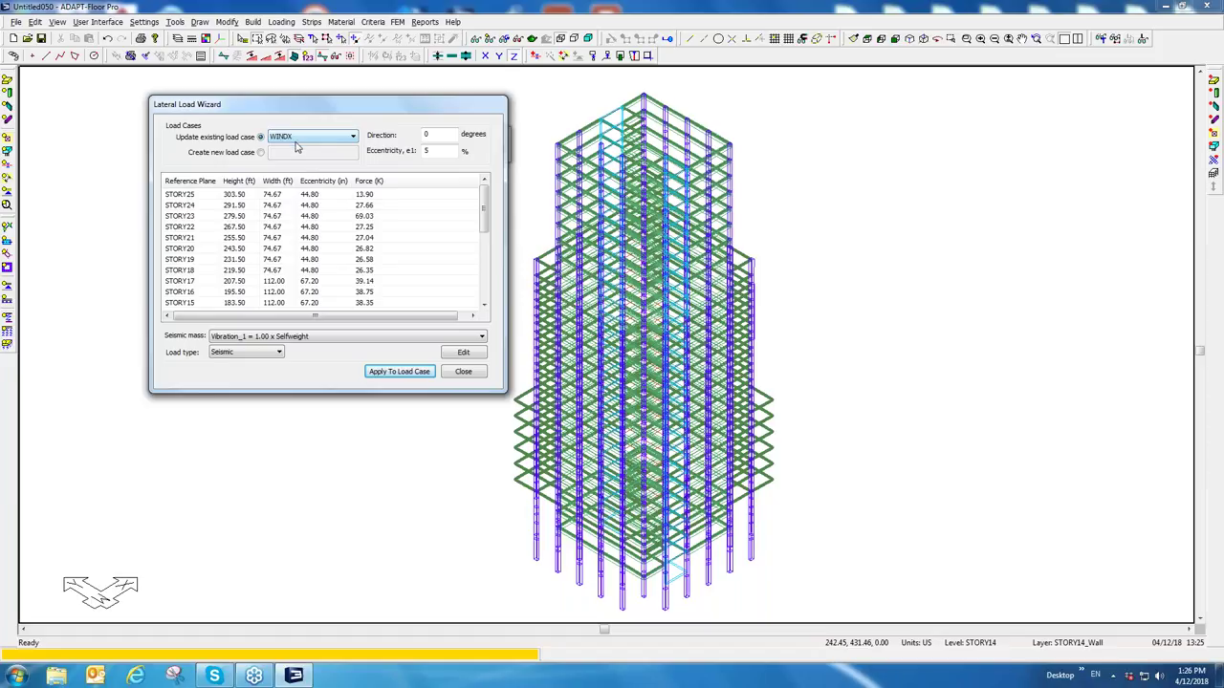
Step: Choose existing load case EQX in the Lateral Load Wizard and set the STORY24 force to 450 K
click(296, 142)
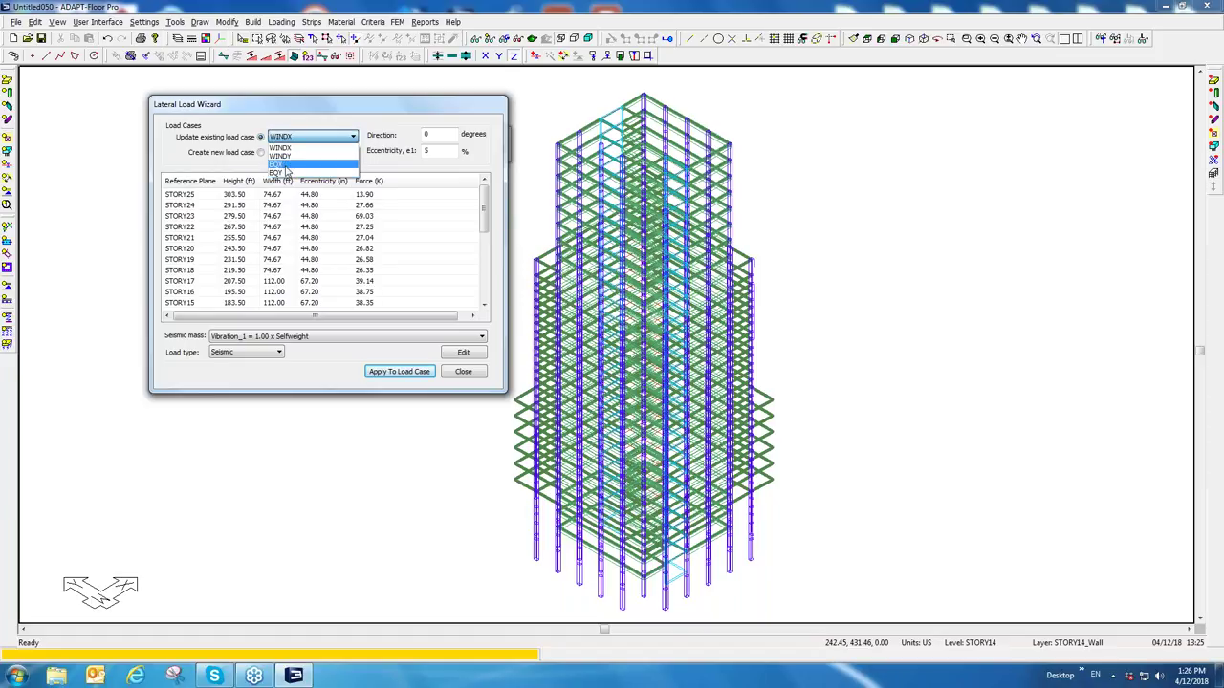
click(285, 168)
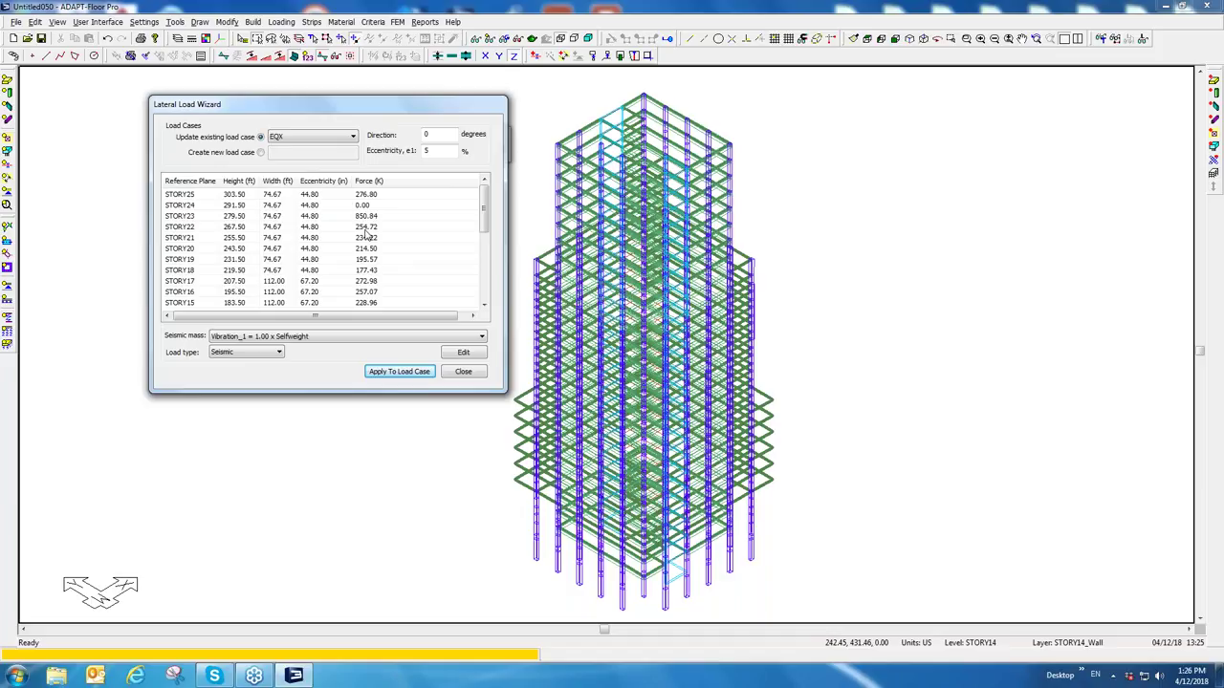
drag(455, 153, 413, 153)
click(361, 208)
click(378, 206)
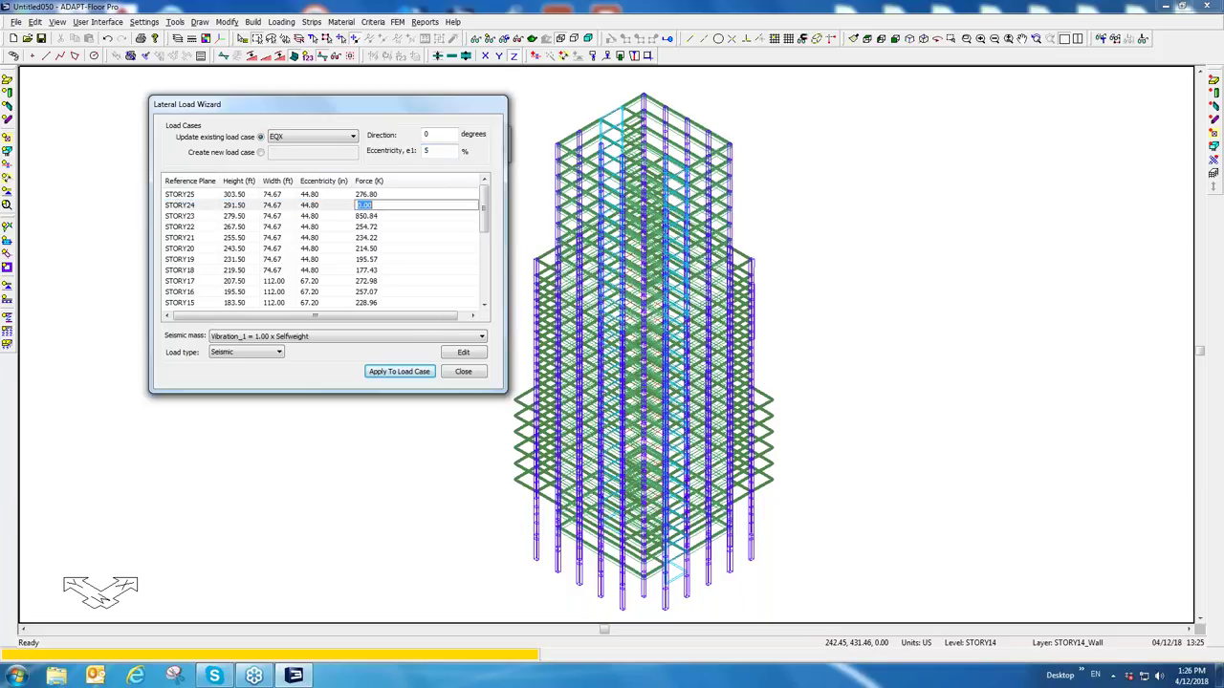
text(450)
key(Return)
click(385, 219)
mouse_move(486, 216)
mouse_down()
mouse_move(473, 292)
mouse_move(473, 207)
mouse_up()
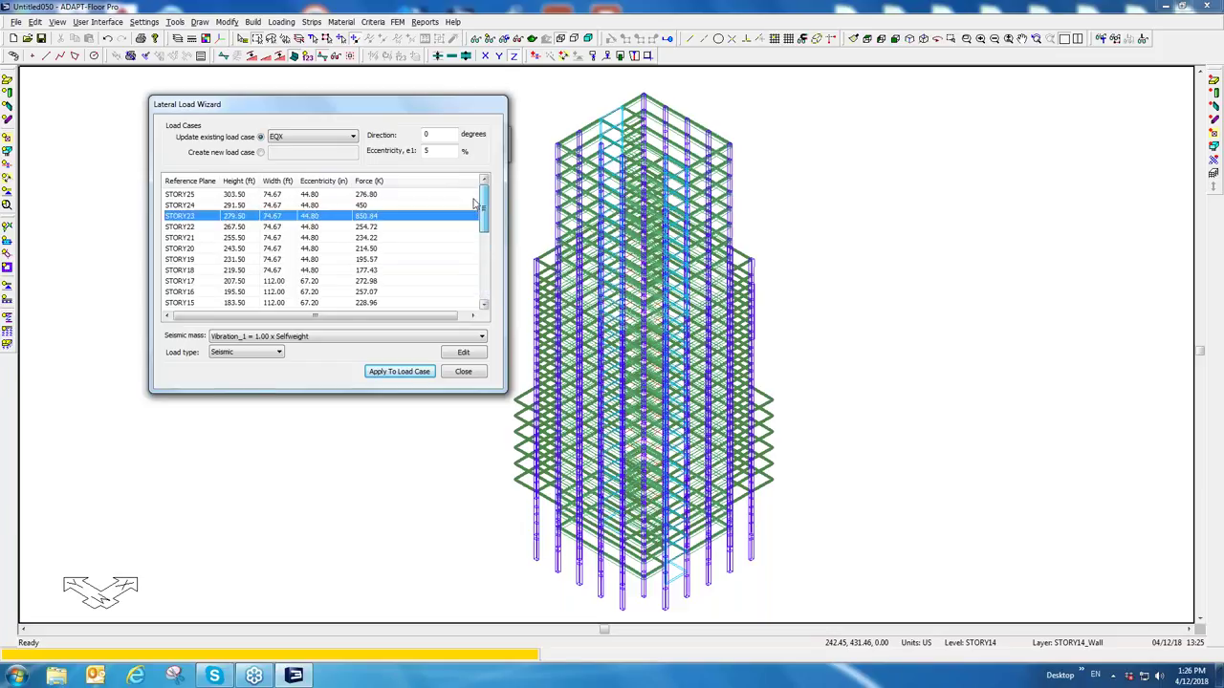
Step: Review the direction, eccentricity and story forces of load case EQY, and close the Lateral Load Wizard without applying anything
click(320, 137)
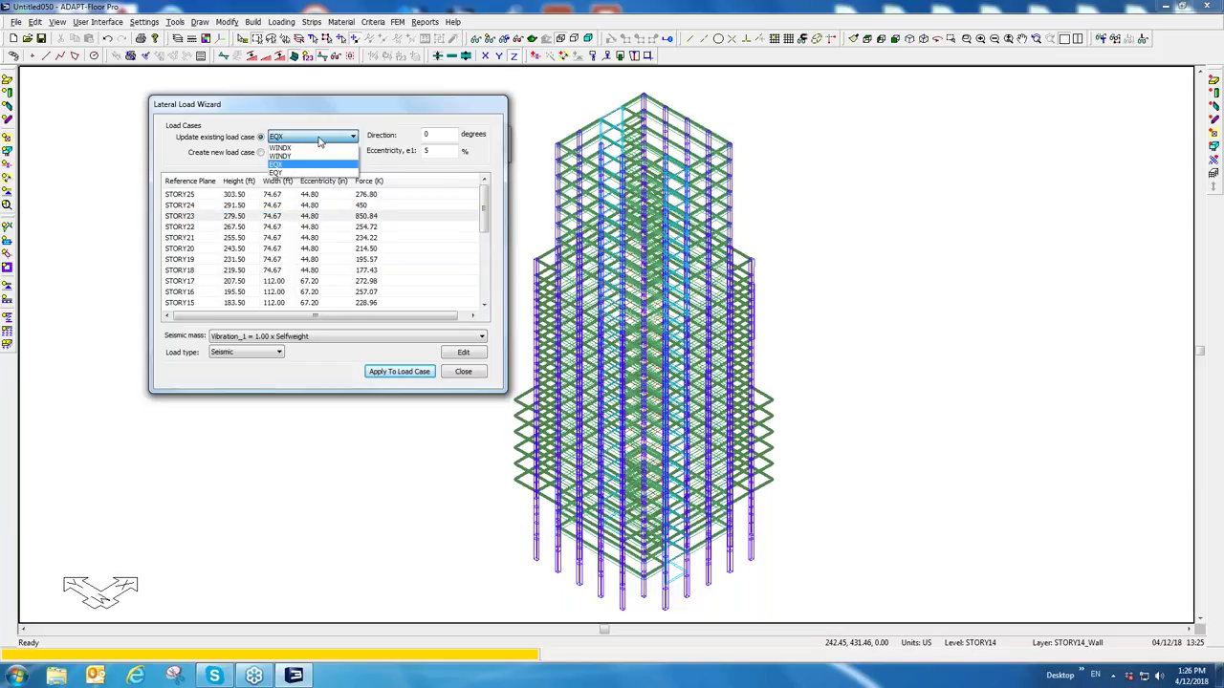
click(311, 173)
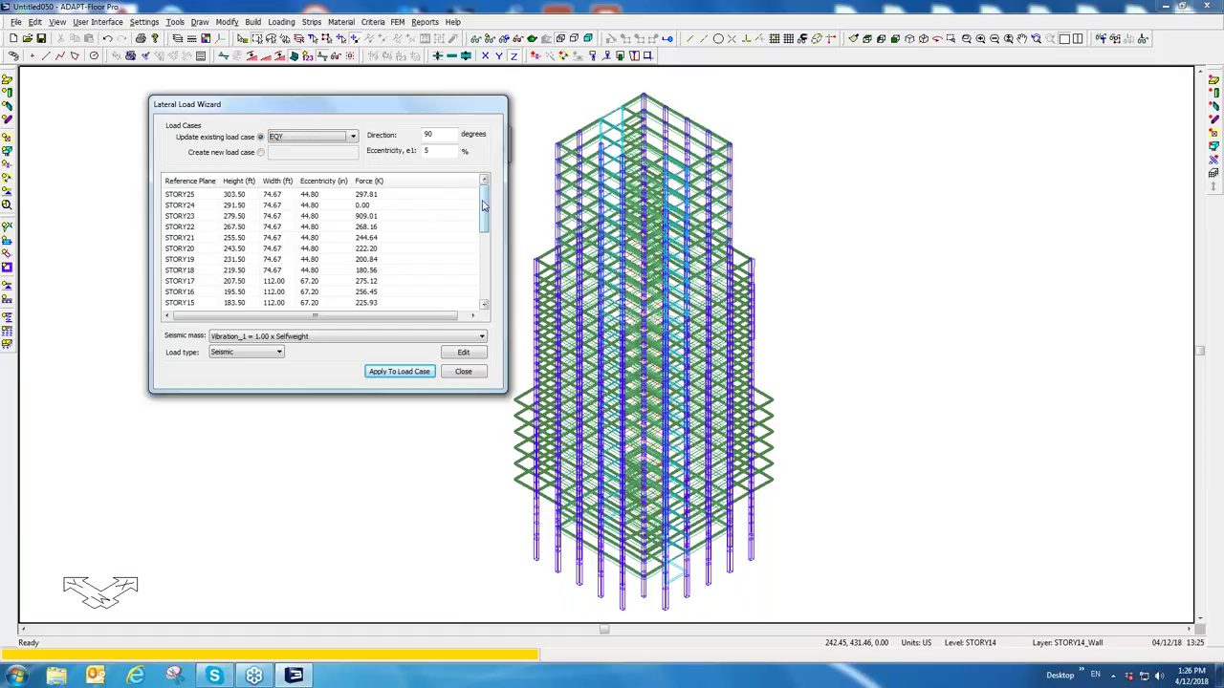
drag(483, 210, 476, 186)
click(1033, 268)
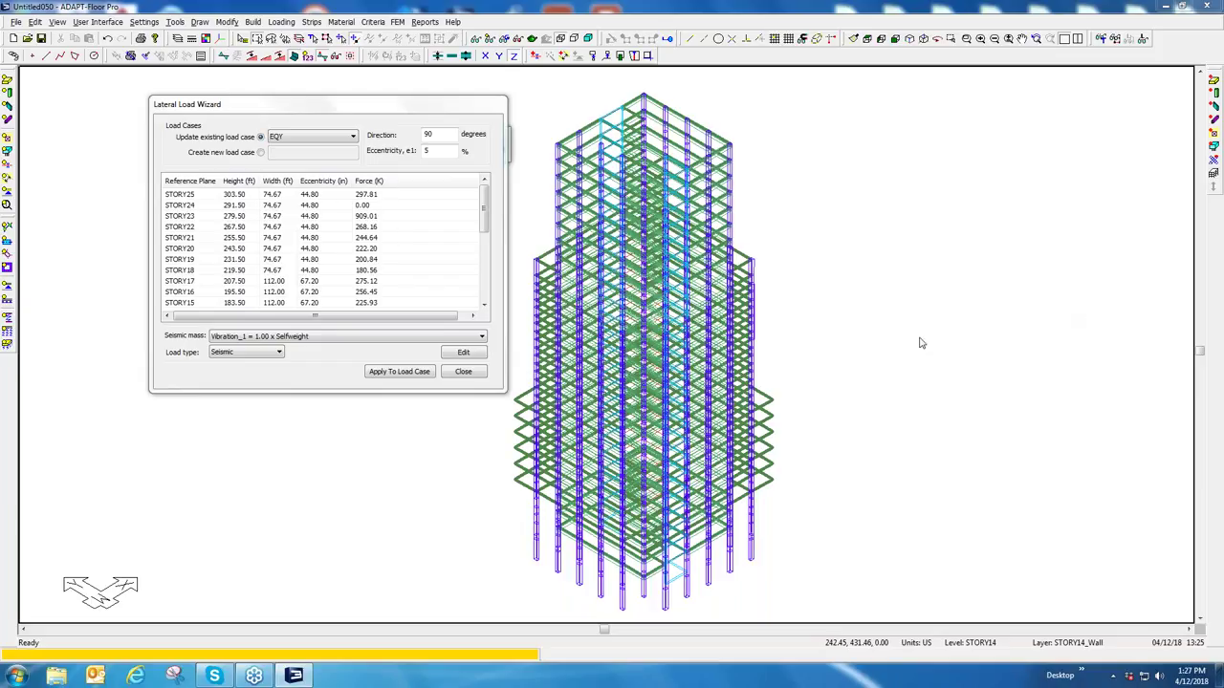
click(1065, 284)
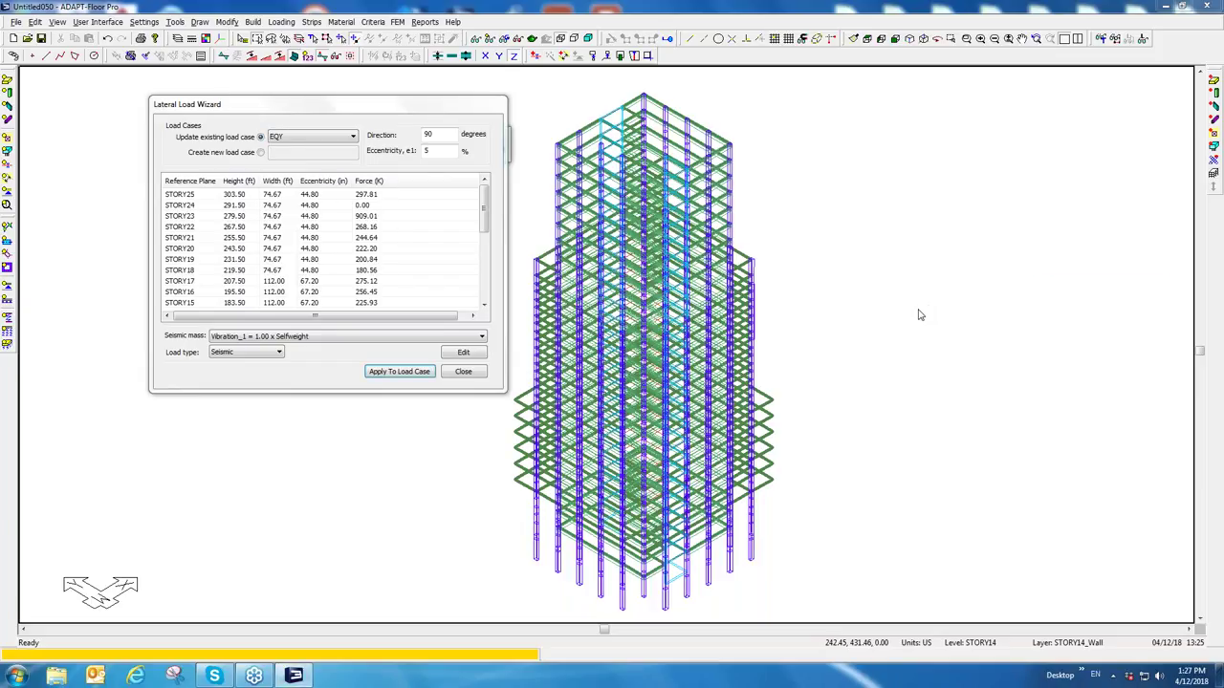
click(446, 372)
middle_drag(824, 355, 255, 420)
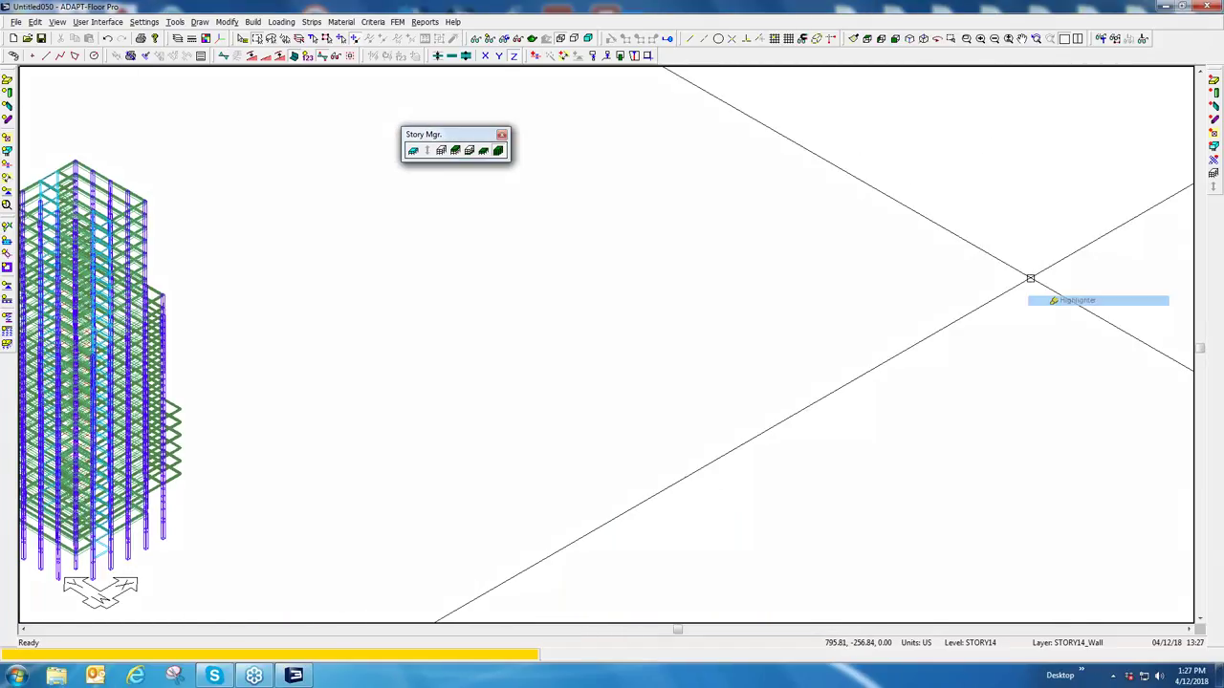
mouse_move(531, 198)
mouse_down()
mouse_move(538, 495)
mouse_move(870, 495)
mouse_move(894, 403)
mouse_move(879, 197)
mouse_move(520, 198)
mouse_up()
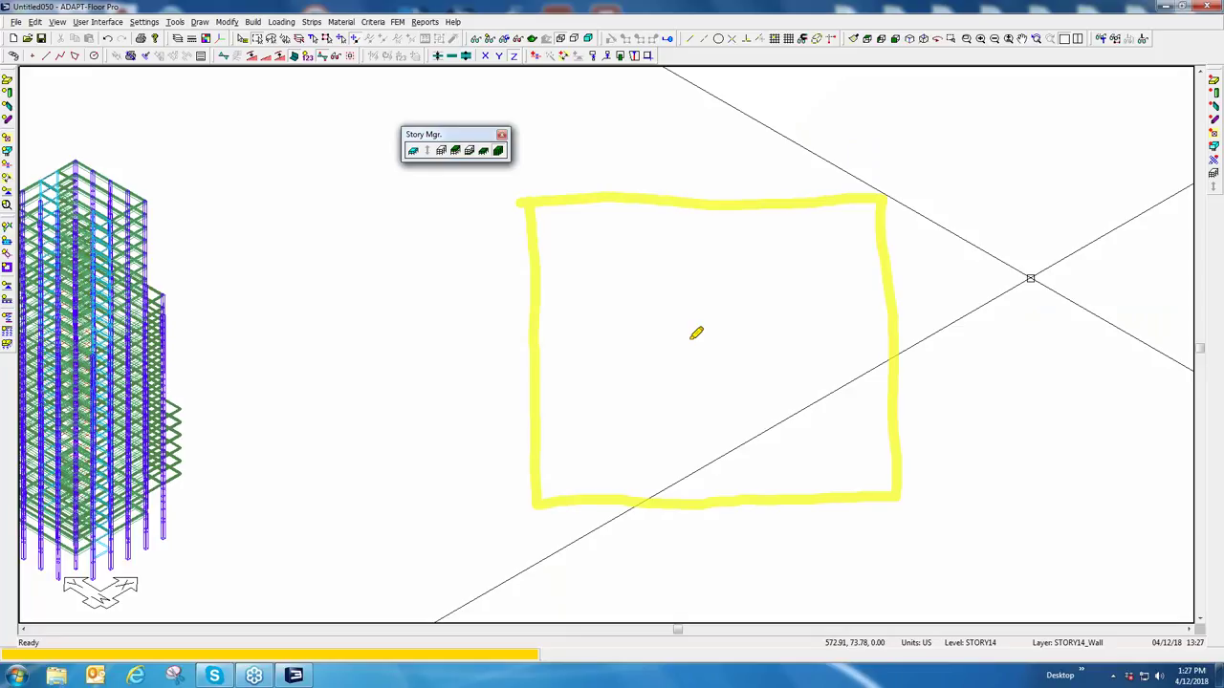
drag(661, 269, 770, 270)
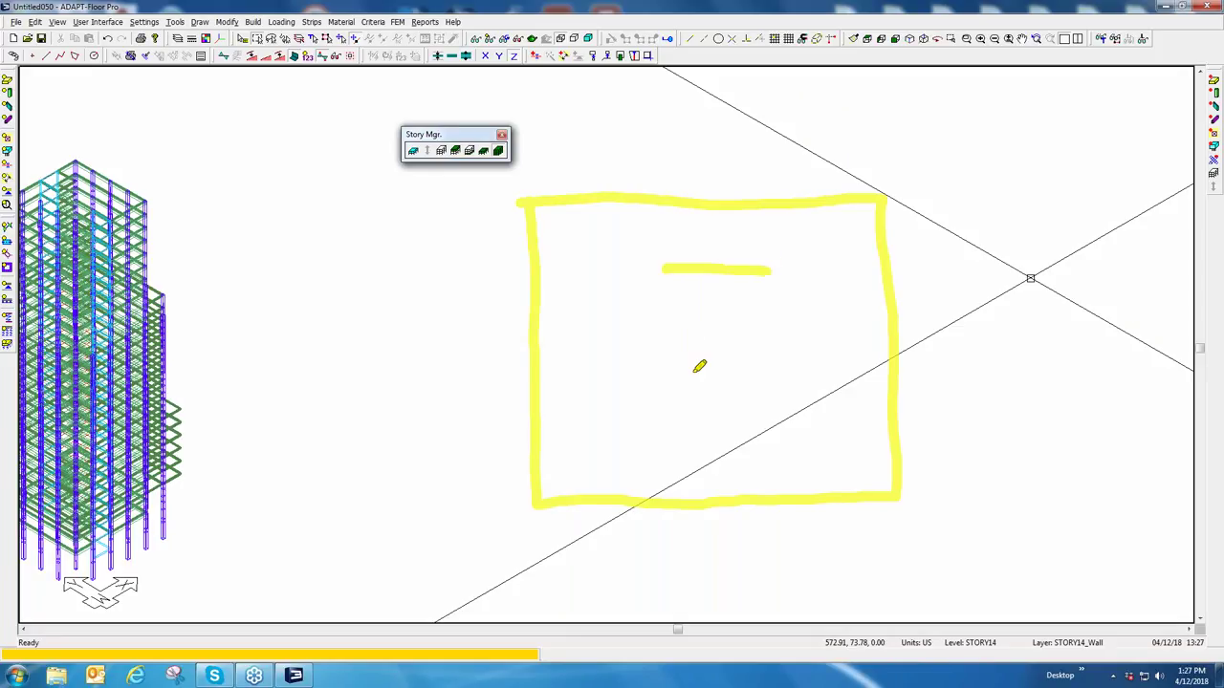
drag(662, 427, 744, 427)
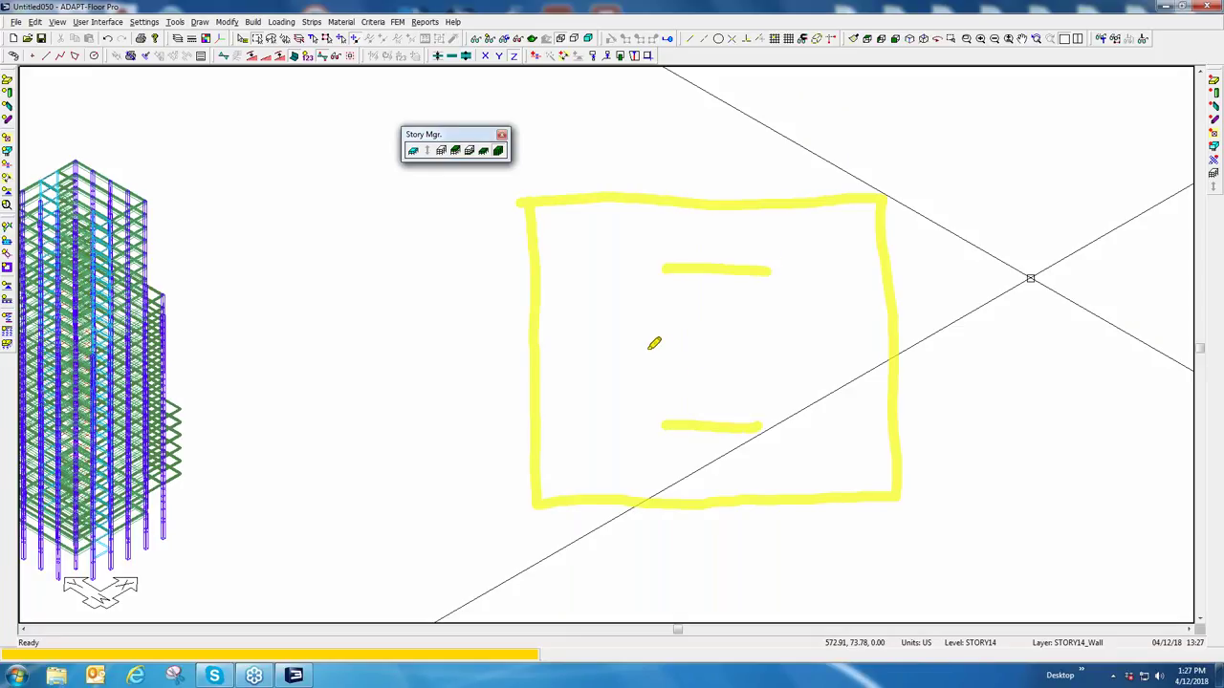
mouse_move(712, 324)
mouse_down()
mouse_move(710, 360)
mouse_move(731, 345)
mouse_up()
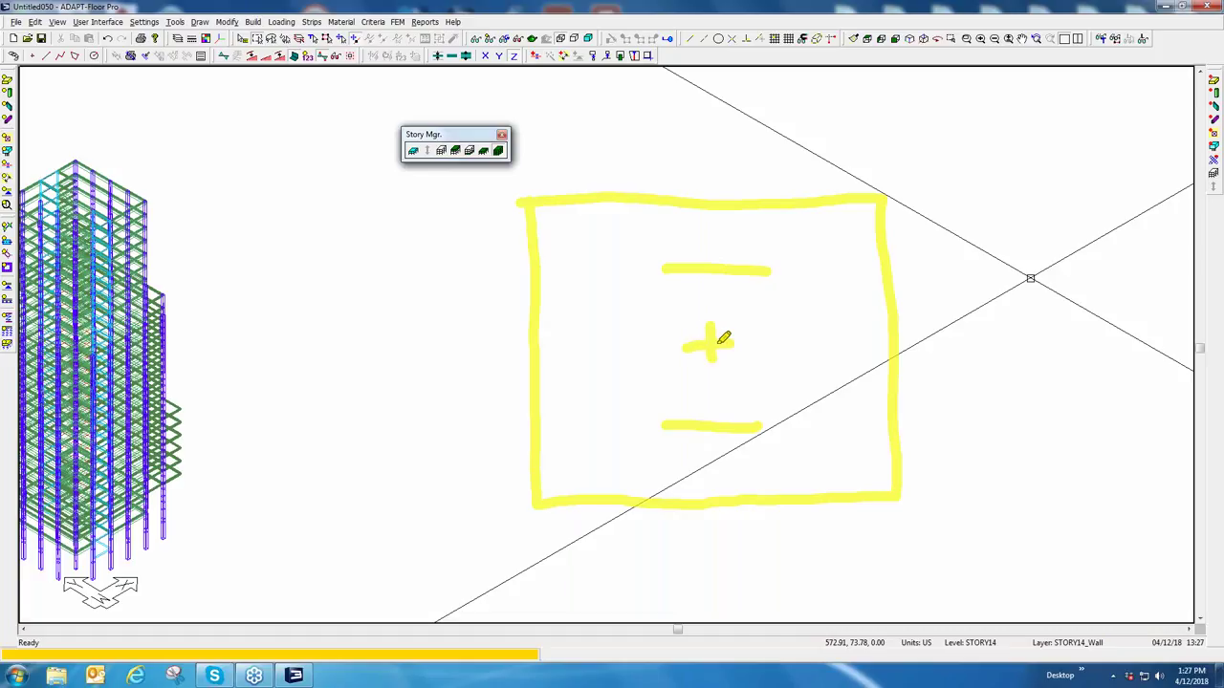
mouse_move(583, 347)
mouse_down()
mouse_move(803, 340)
mouse_move(776, 369)
mouse_up()
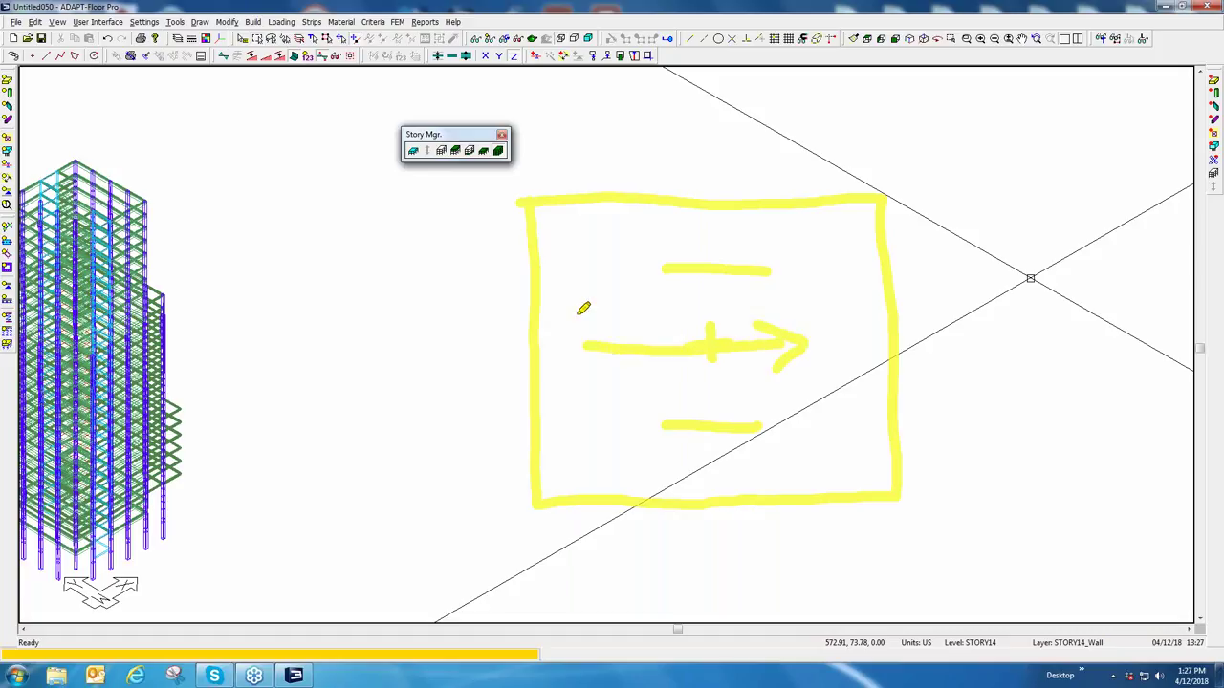
mouse_move(593, 280)
mouse_down()
mouse_move(594, 315)
mouse_move(609, 277)
mouse_move(623, 276)
mouse_up()
mouse_move(595, 299)
mouse_down()
mouse_move(658, 319)
mouse_move(625, 329)
mouse_up()
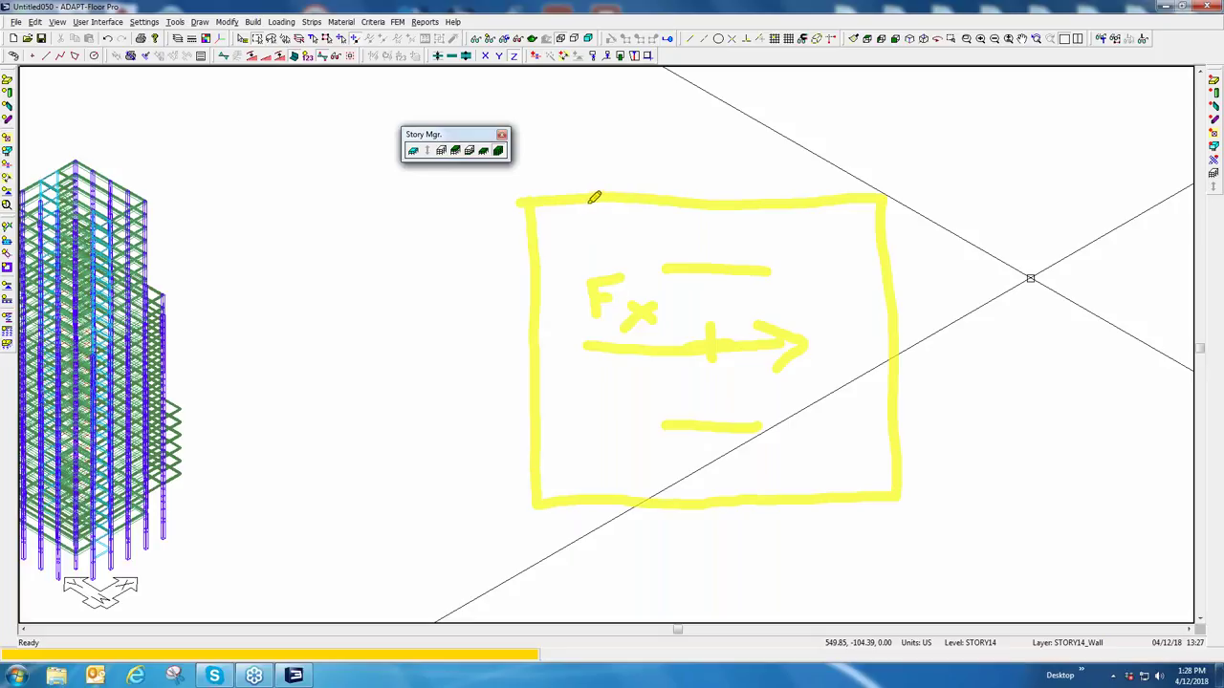
drag(594, 197, 602, 499)
drag(542, 238, 588, 235)
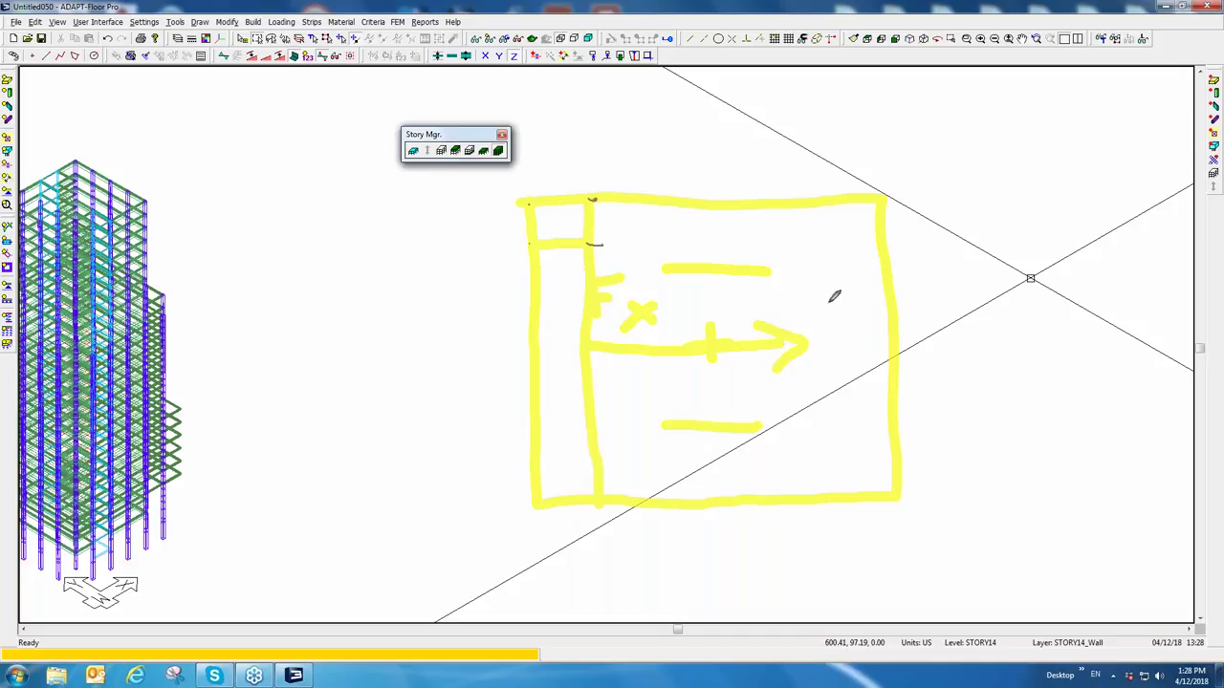
drag(589, 183, 597, 190)
drag(523, 231, 526, 240)
mouse_move(552, 230)
mouse_down()
mouse_move(553, 210)
mouse_move(564, 230)
mouse_up()
mouse_move(456, 251)
mouse_down()
mouse_move(474, 219)
mouse_move(489, 264)
mouse_move(505, 265)
mouse_move(478, 292)
mouse_move(501, 302)
mouse_move(518, 279)
mouse_up()
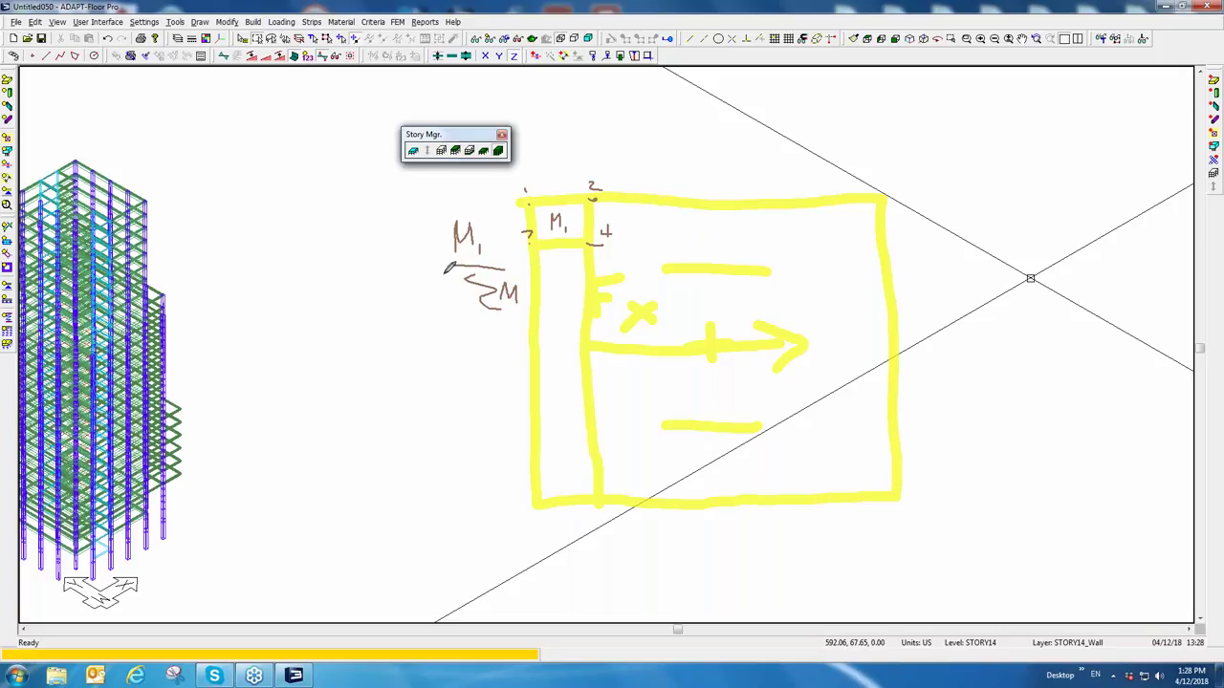
mouse_move(501, 239)
mouse_down()
mouse_move(519, 256)
mouse_move(508, 275)
mouse_up()
drag(450, 250, 496, 273)
mouse_move(398, 259)
mouse_down()
mouse_move(399, 283)
mouse_move(428, 252)
mouse_move(414, 270)
mouse_move(432, 284)
mouse_move(379, 271)
mouse_up()
mouse_move(308, 258)
mouse_down()
mouse_move(302, 284)
mouse_move(313, 258)
mouse_move(312, 276)
mouse_up()
click(314, 283)
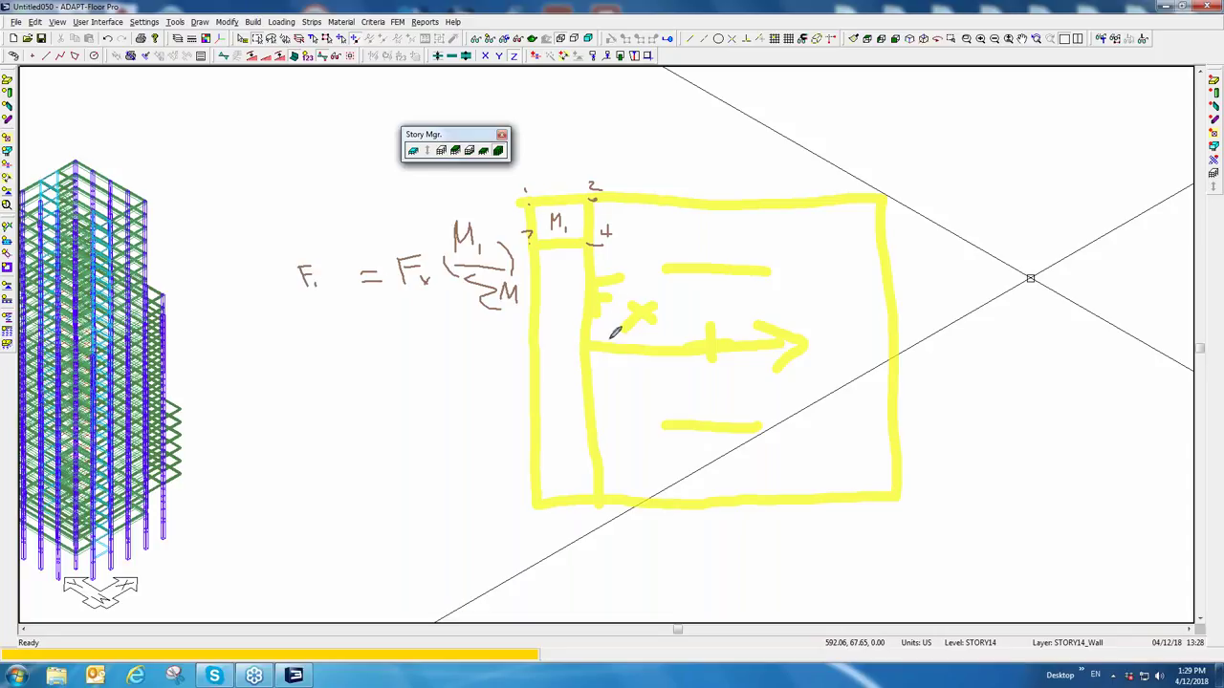
drag(519, 202, 598, 198)
mouse_move(680, 311)
mouse_down()
mouse_move(739, 311)
mouse_move(711, 386)
mouse_up()
mouse_move(701, 304)
mouse_down()
mouse_move(713, 327)
mouse_move(747, 319)
mouse_move(739, 332)
mouse_up()
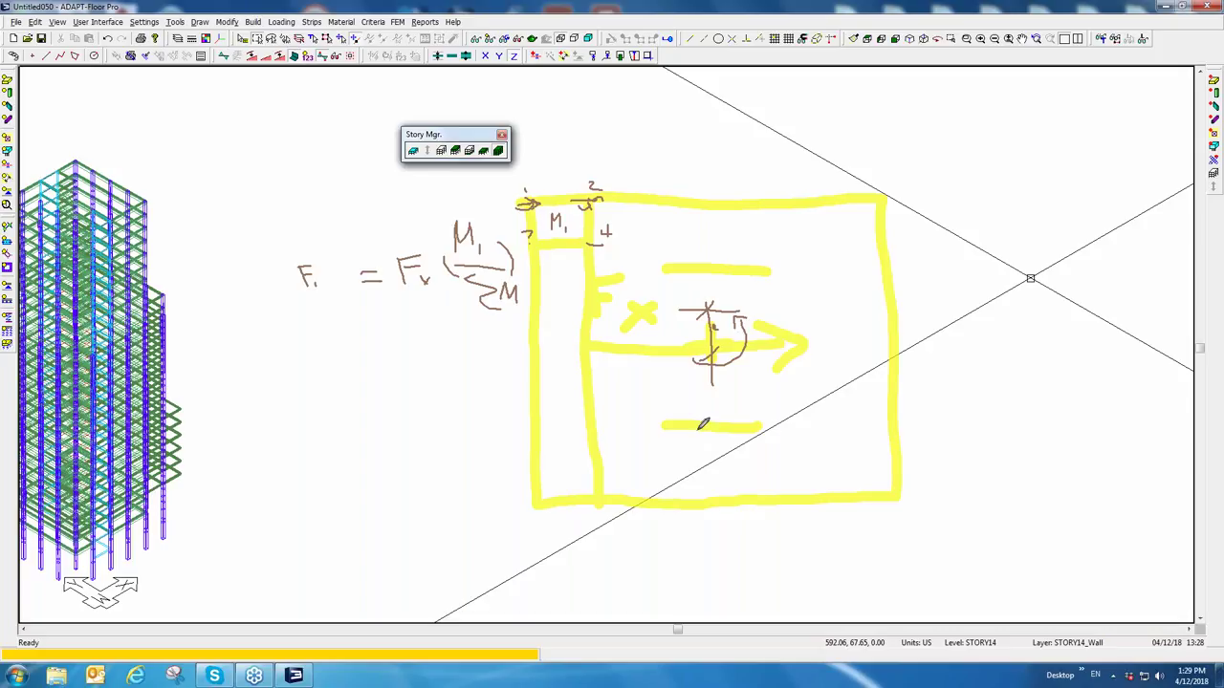
mouse_move(1030, 279)
middle_down()
mouse_move(568, 337)
mouse_move(388, 398)
mouse_move(465, 369)
middle_up()
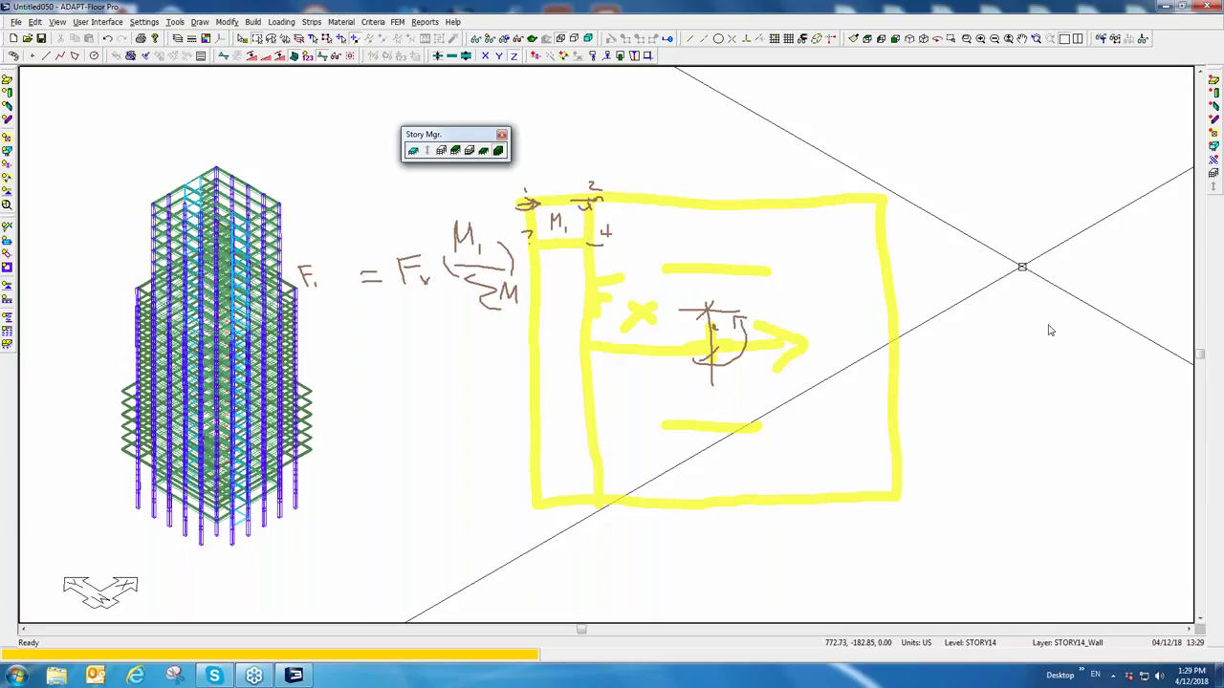
key(Escape)
Step: Review load case EQY in the Lateral Load Wizard and try the Wind load type for it
middle_drag(429, 369, 678, 357)
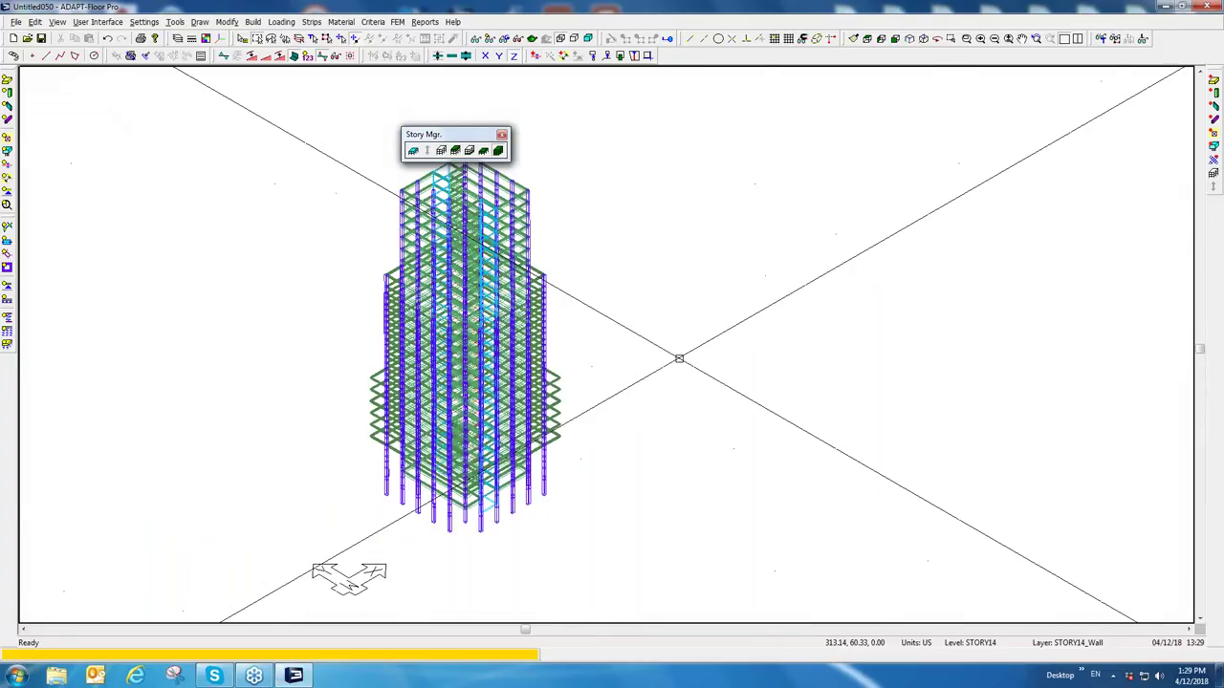
middle_drag(363, 257, 441, 207)
click(281, 21)
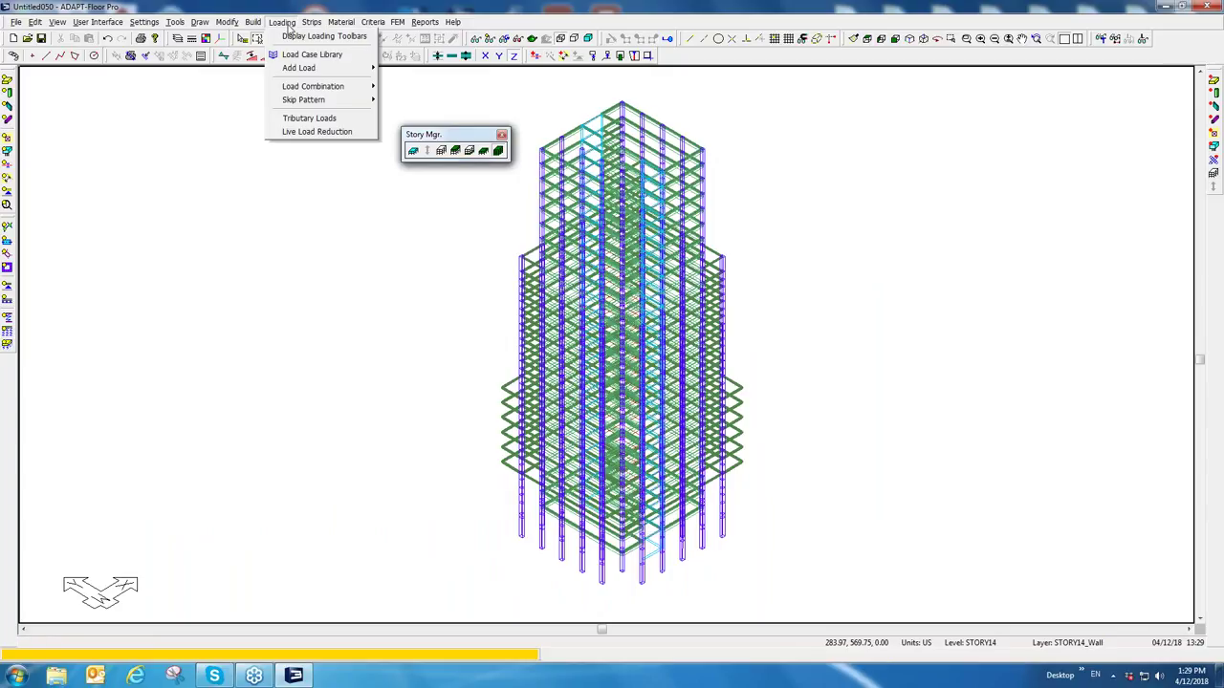
mouse_move(298, 69)
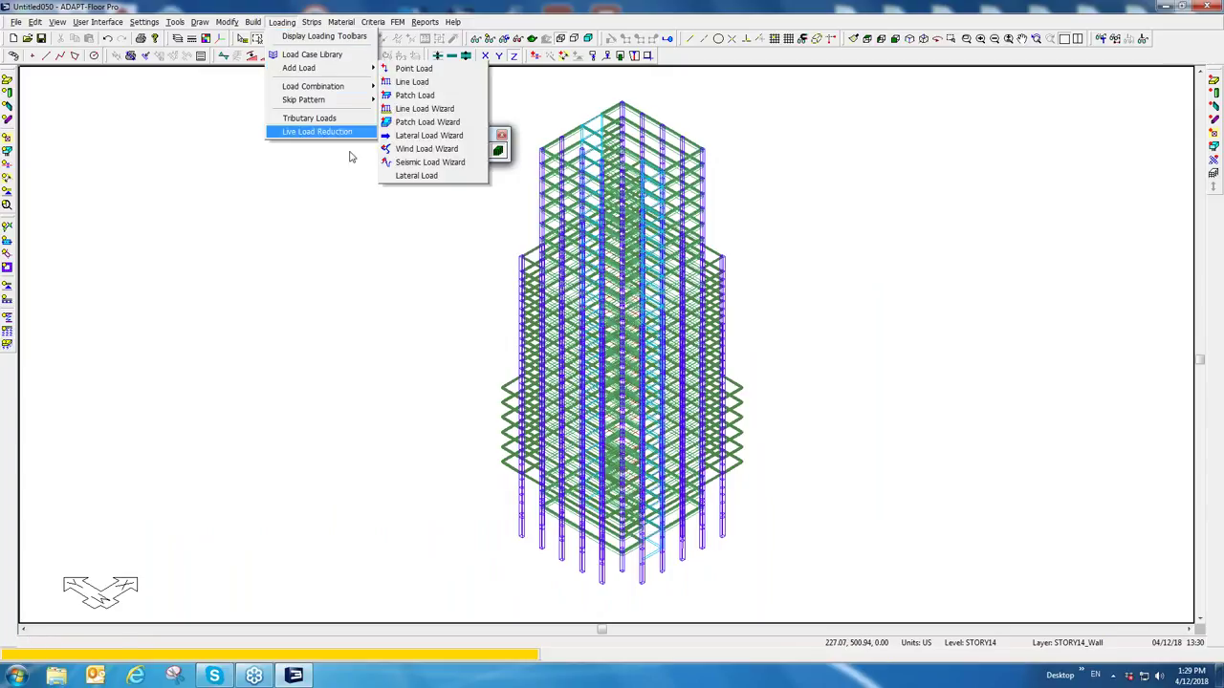
click(398, 167)
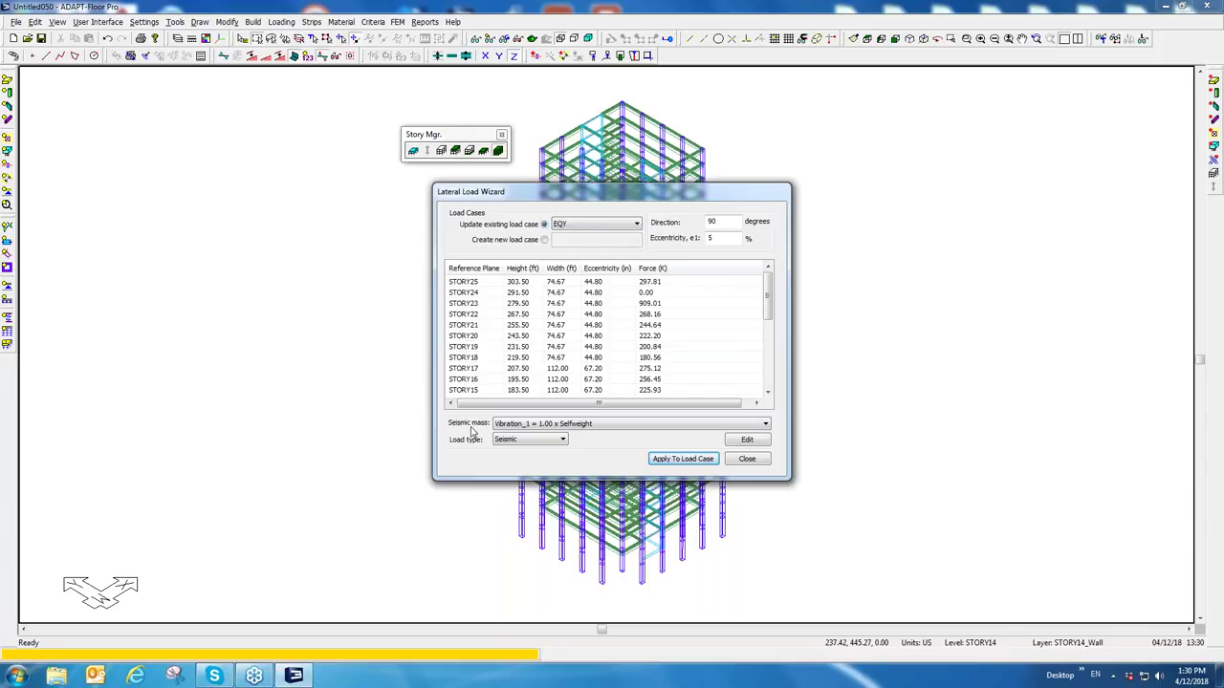
click(581, 228)
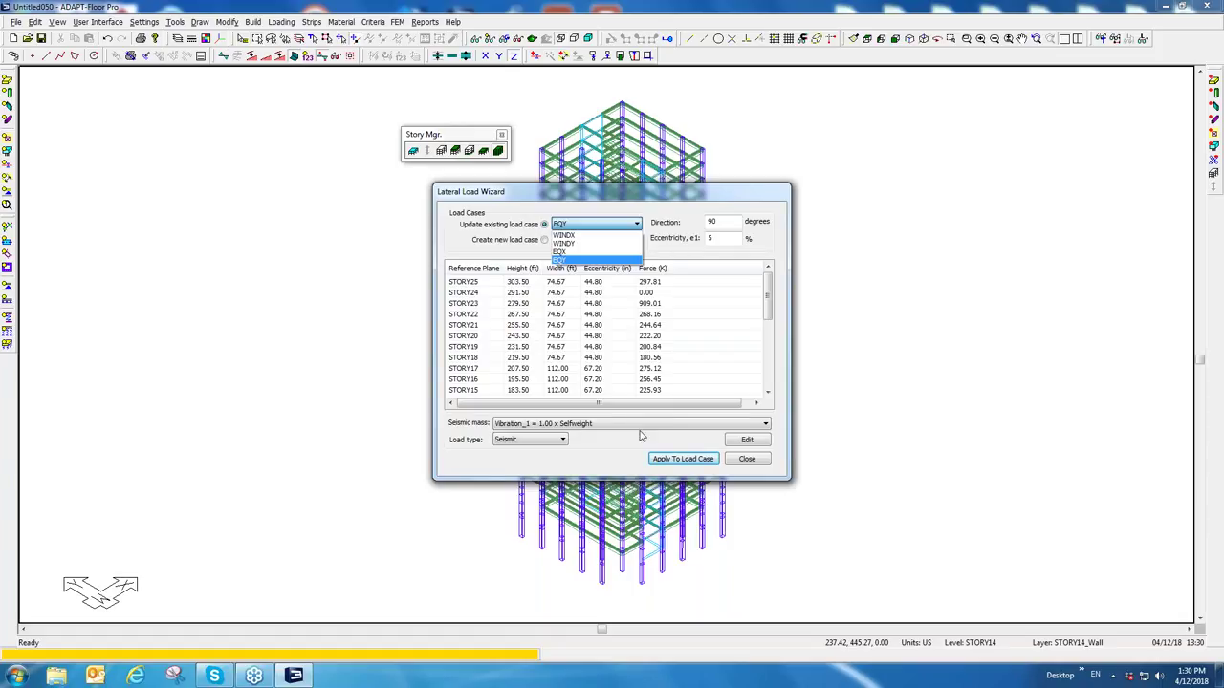
click(561, 440)
click(562, 440)
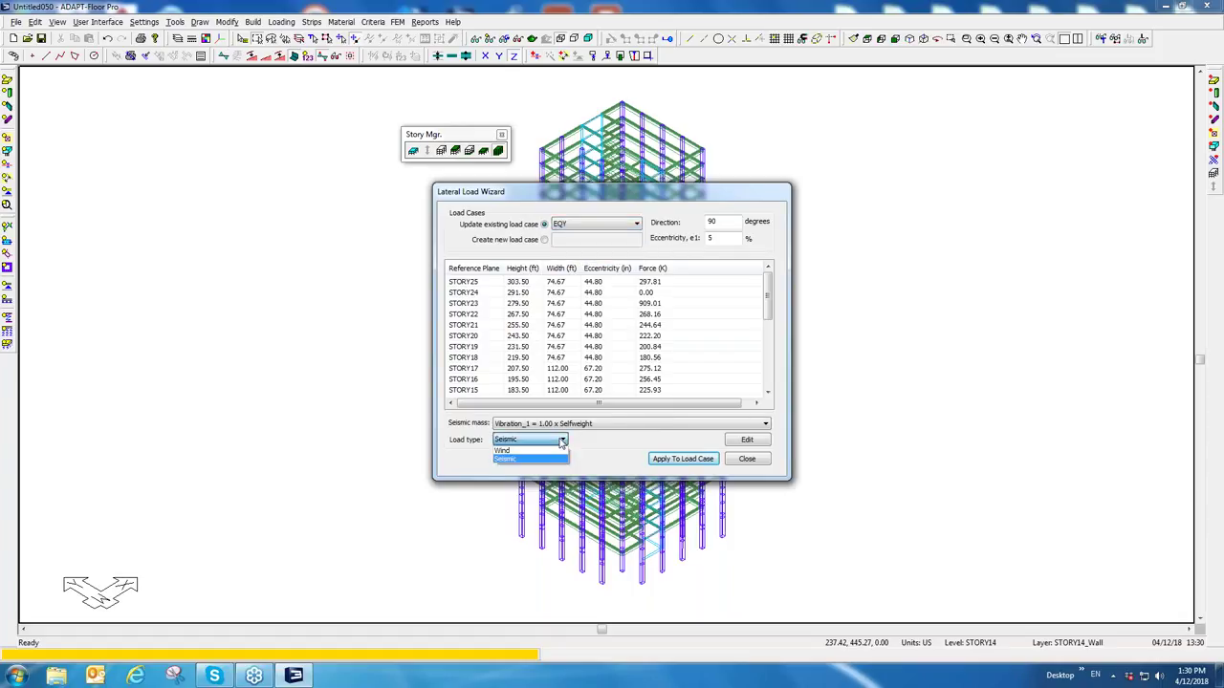
click(509, 452)
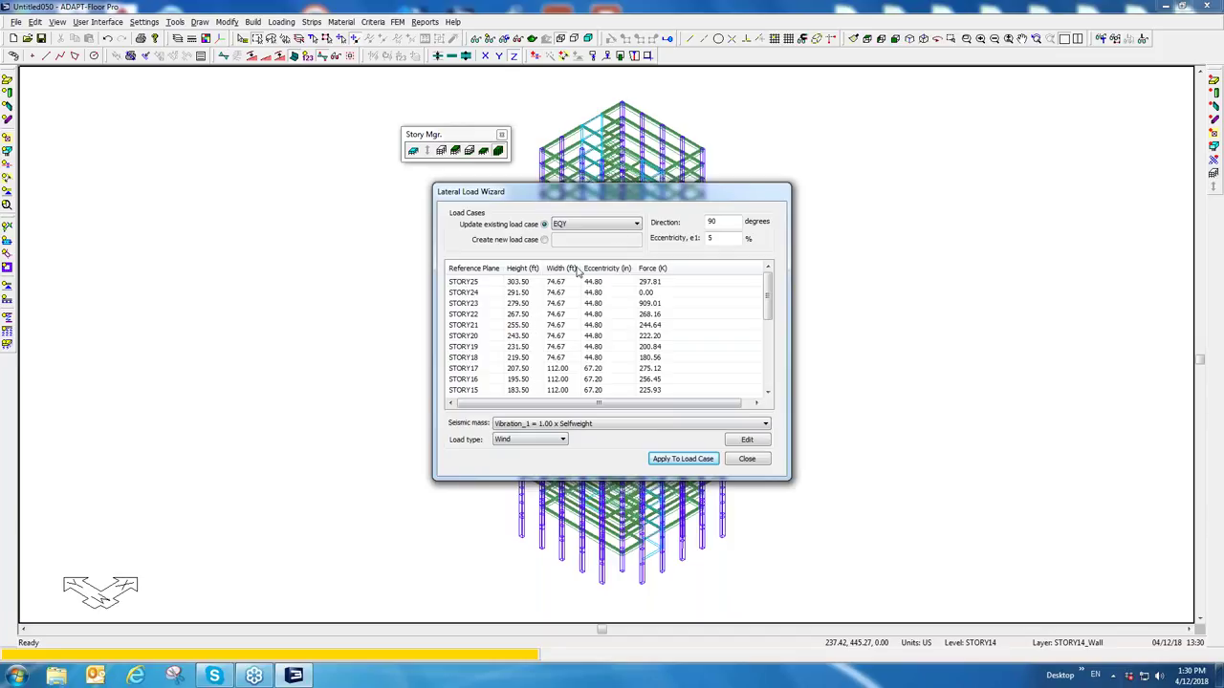
Step: View the settings of load case WINDX in the Lateral Load Wizard and close the wizard without applying anything
click(621, 228)
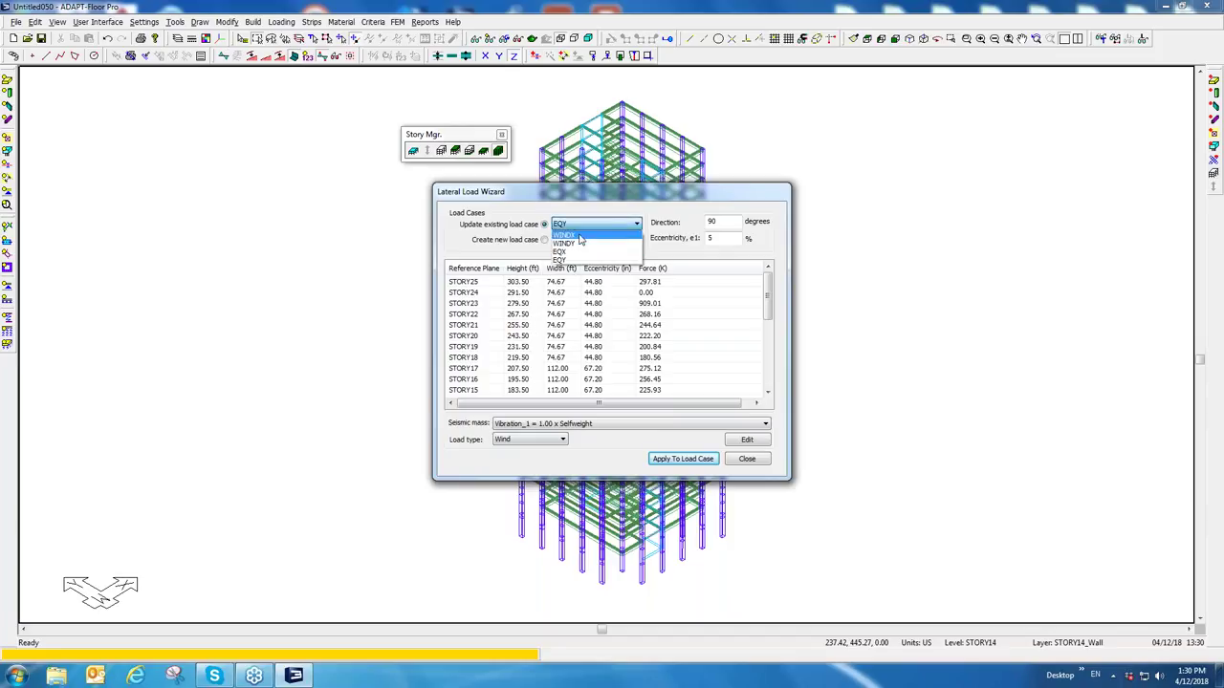
click(573, 235)
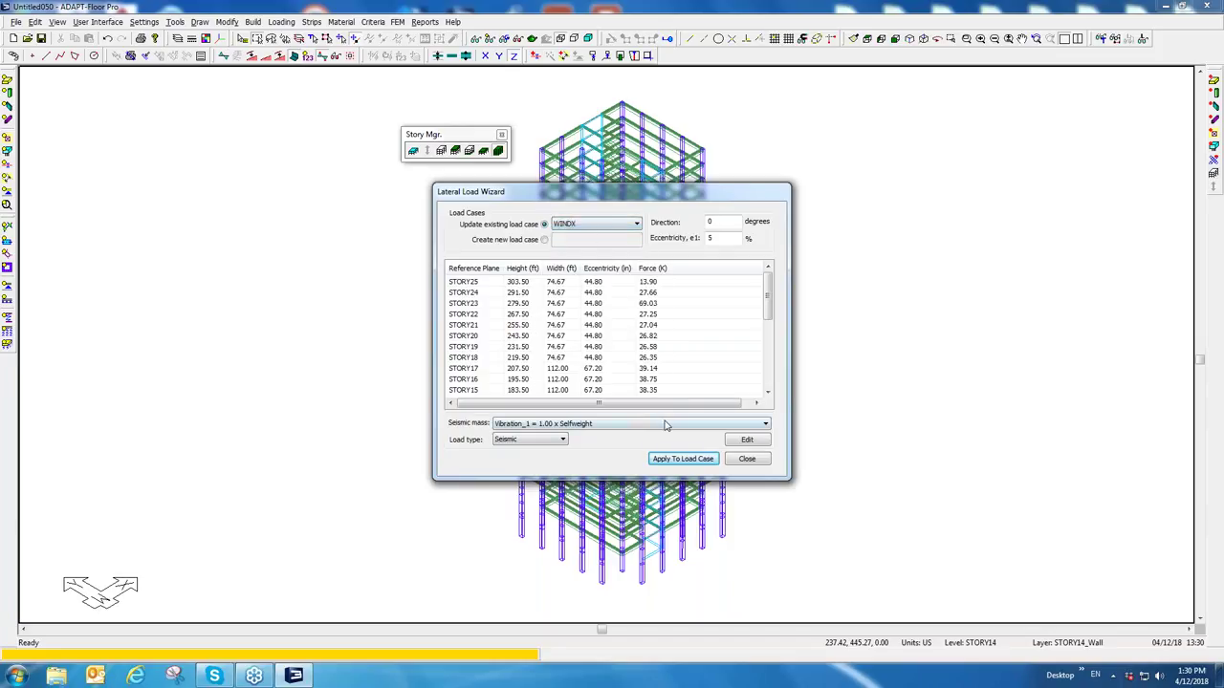
click(746, 459)
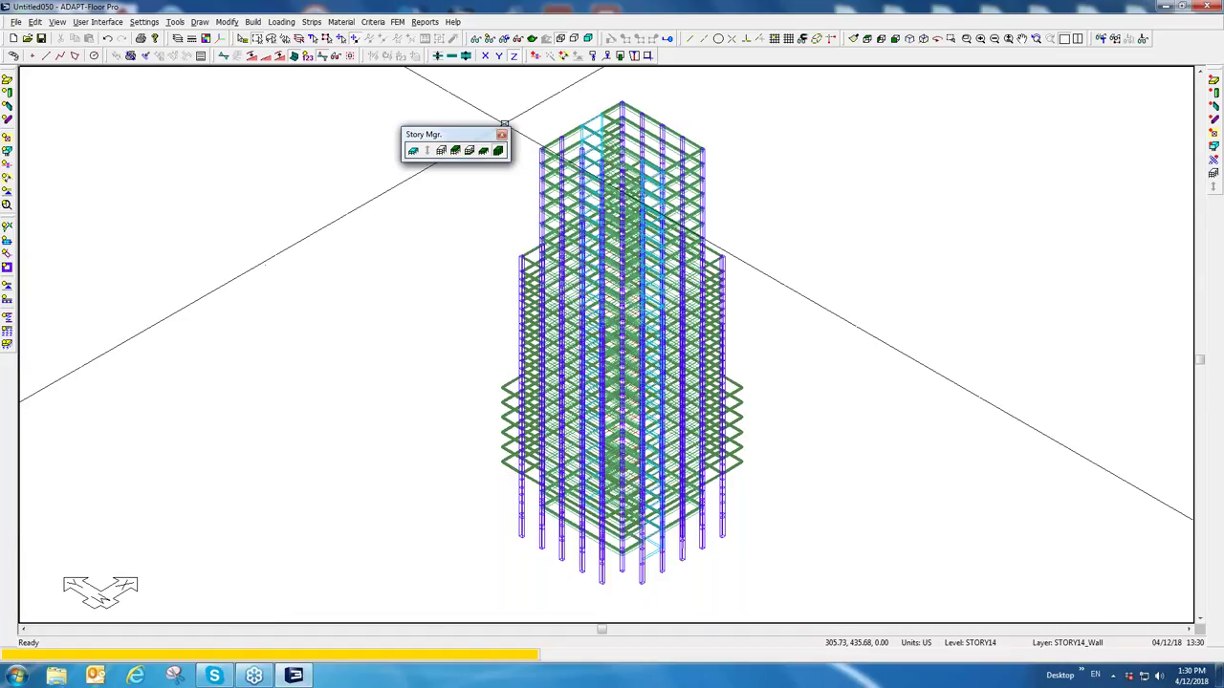
Step: Hide the slabs, columns, beams and openings so that only the core walls are displayed
click(7, 105)
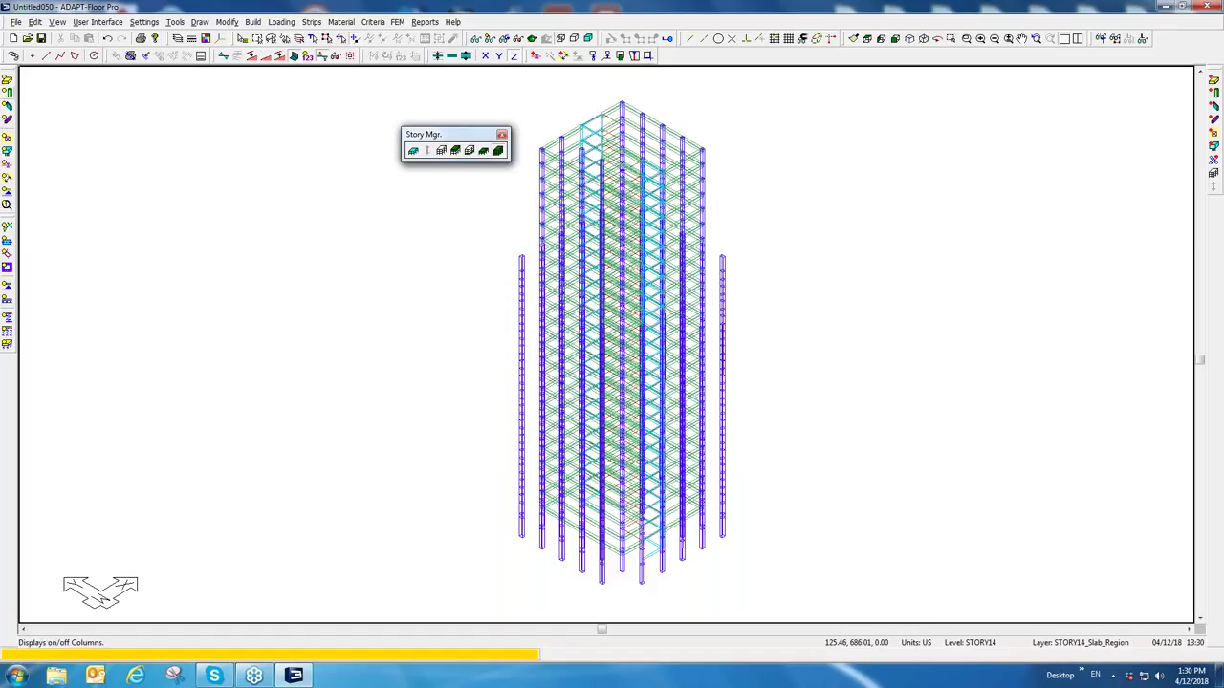
click(7, 96)
click(7, 122)
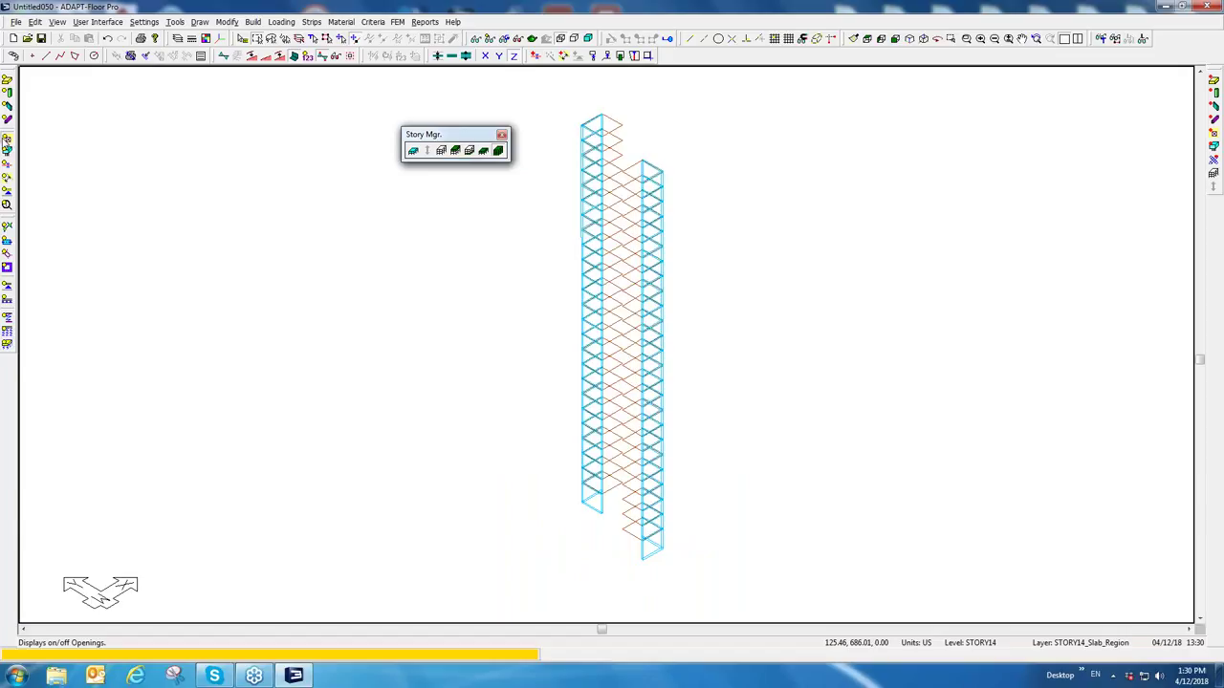
scroll(501, 240, up, 3)
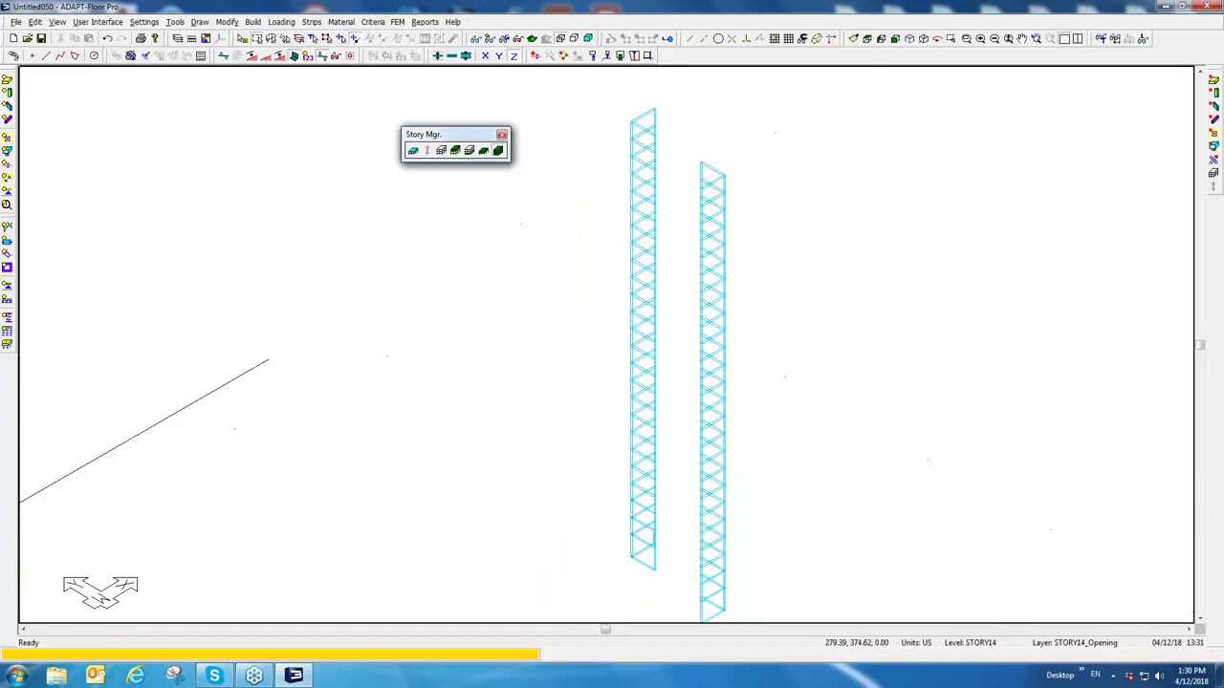
middle_drag(573, 306, 844, 237)
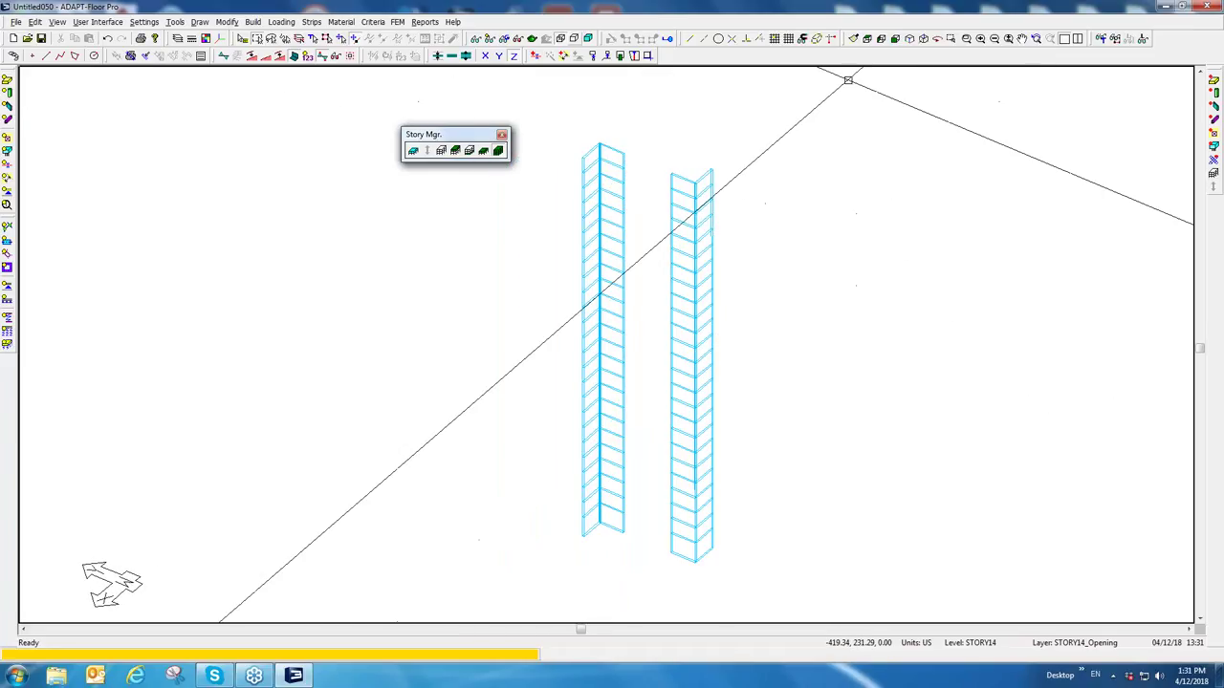
Step: Open the result display settings and choose the imported load case WINDX(ETABS:G)
click(335, 59)
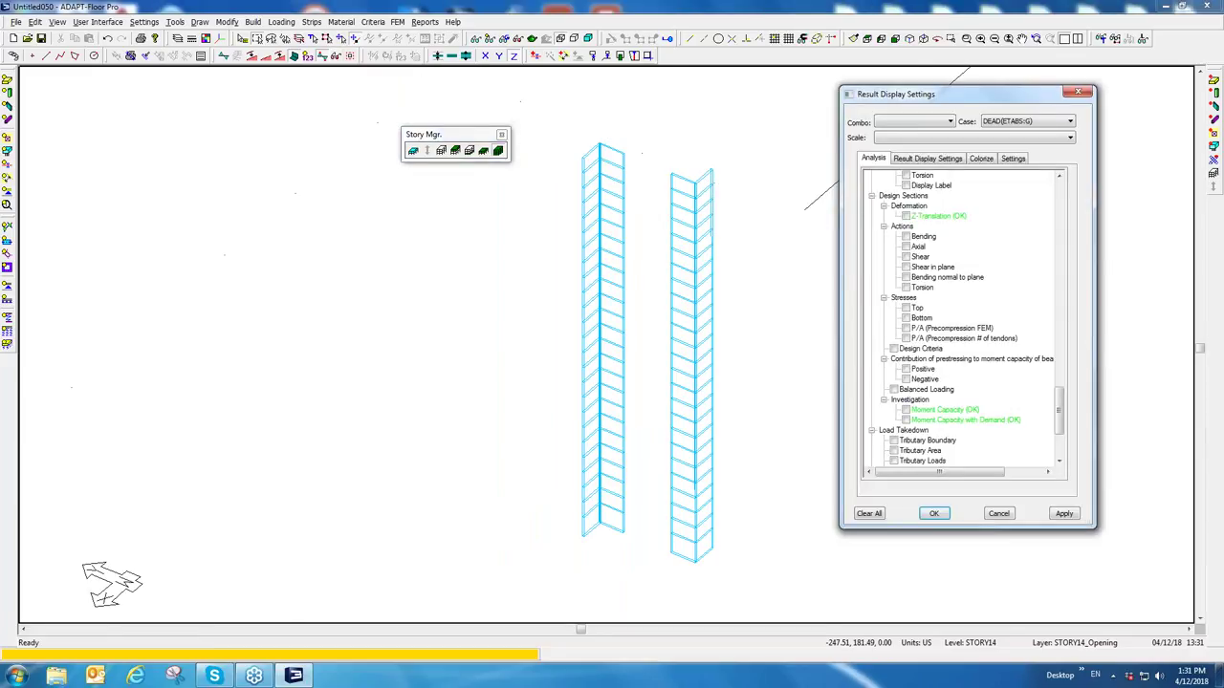
drag(920, 92, 357, 115)
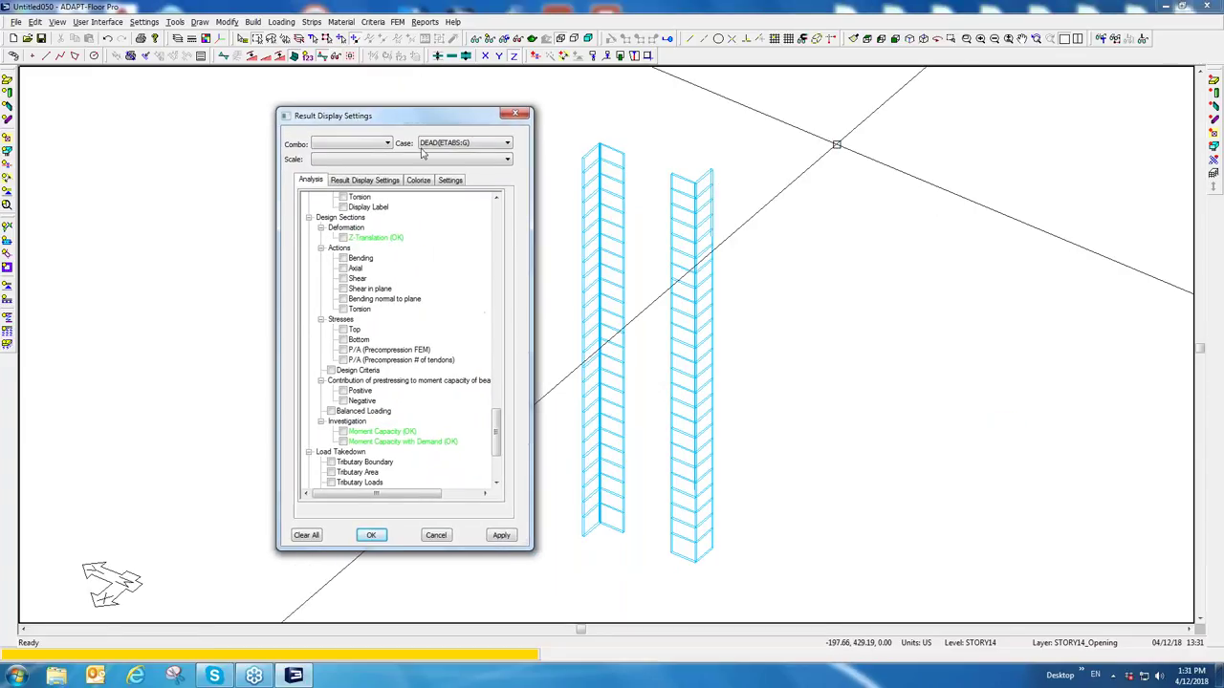
click(319, 145)
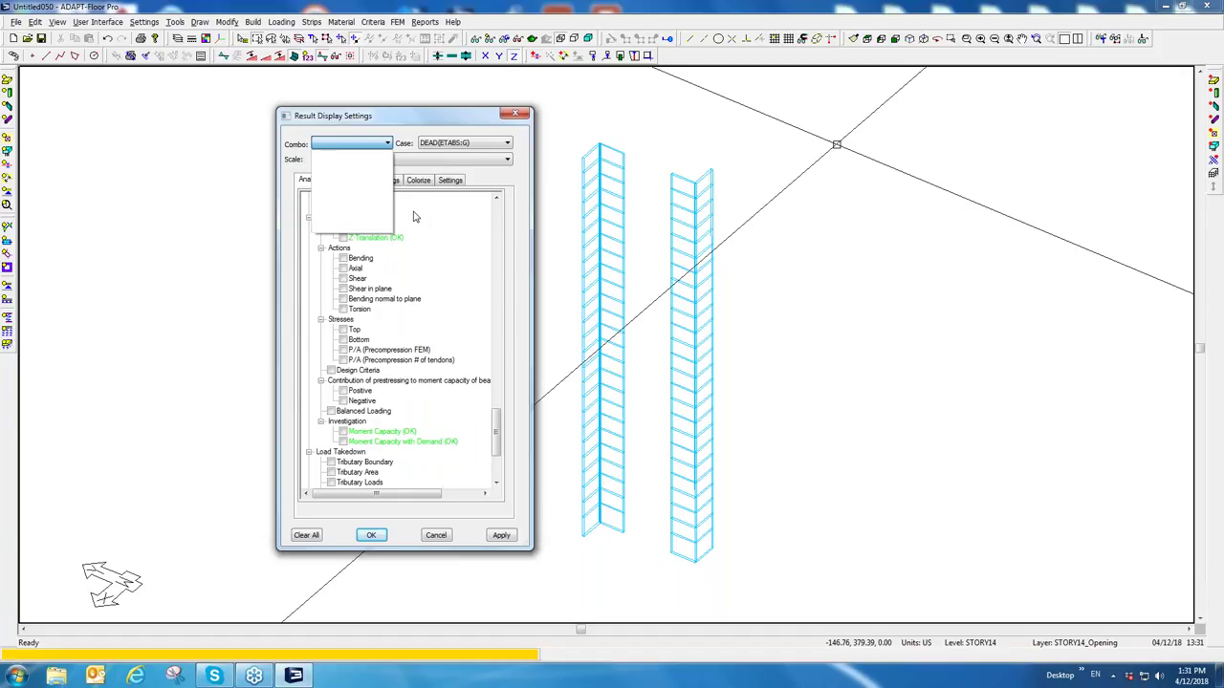
click(476, 146)
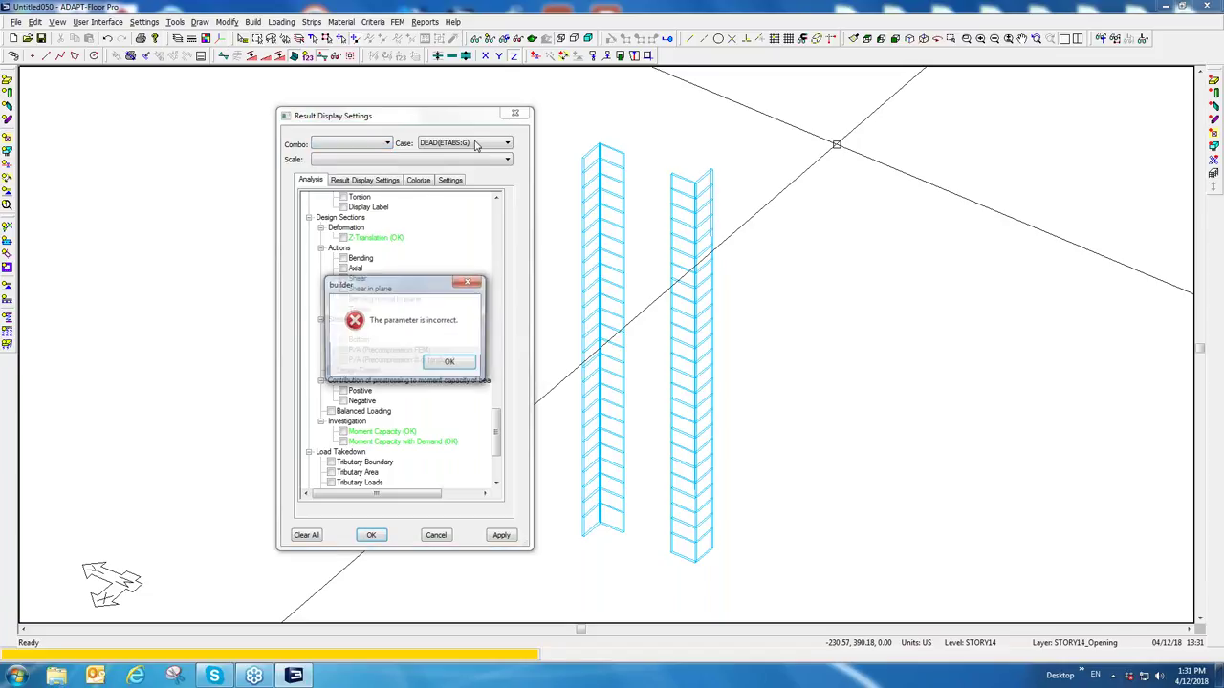
click(466, 283)
click(505, 144)
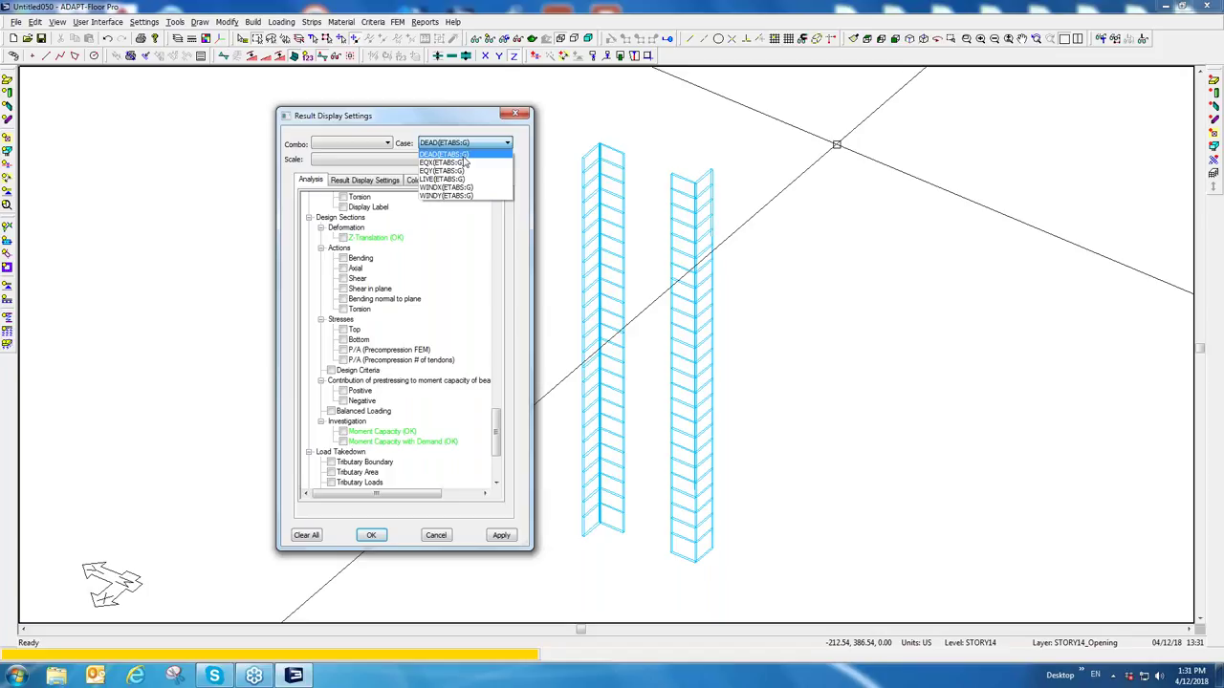
click(446, 187)
Step: Display the walls' load case diagram for Shear along rr and examine the values at the base of the walls
drag(498, 428, 497, 348)
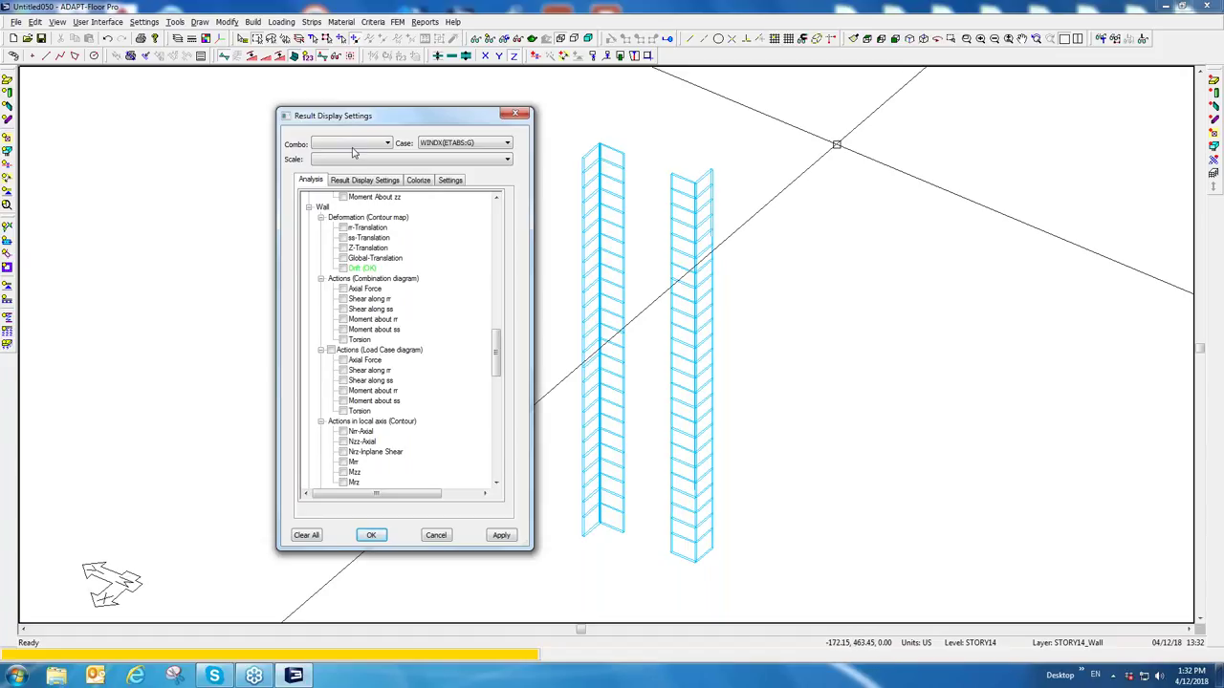
click(342, 370)
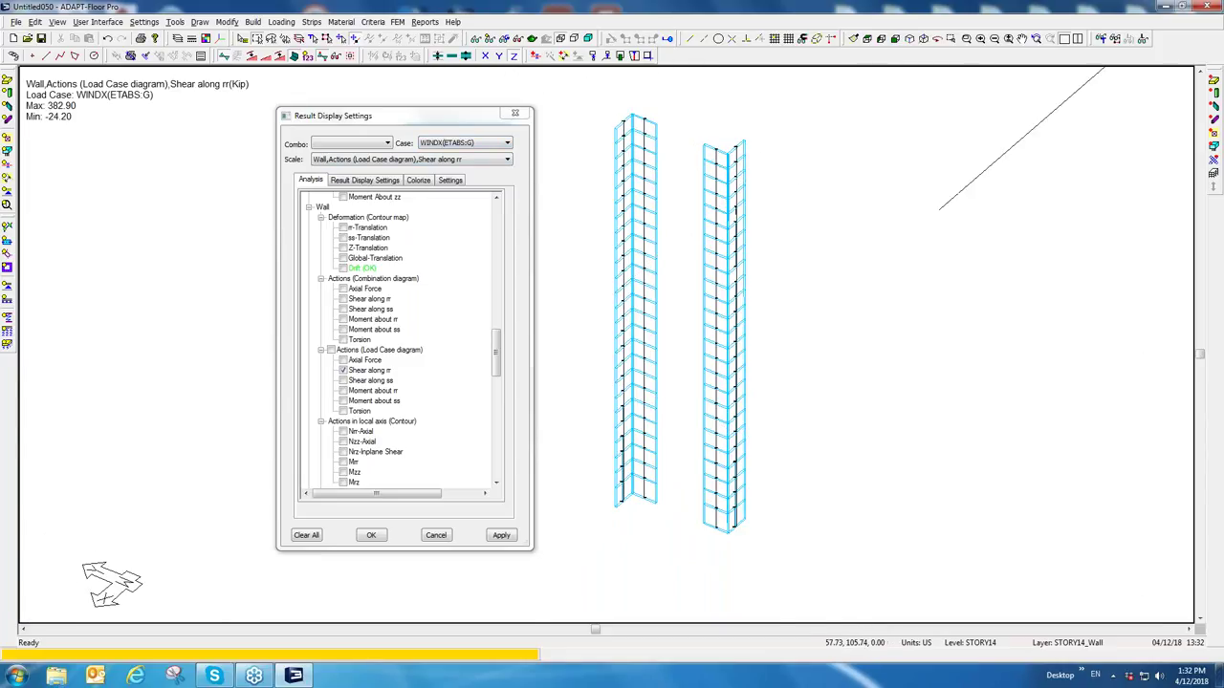
scroll(622, 492, up, 5)
scroll(621, 489, up, 4)
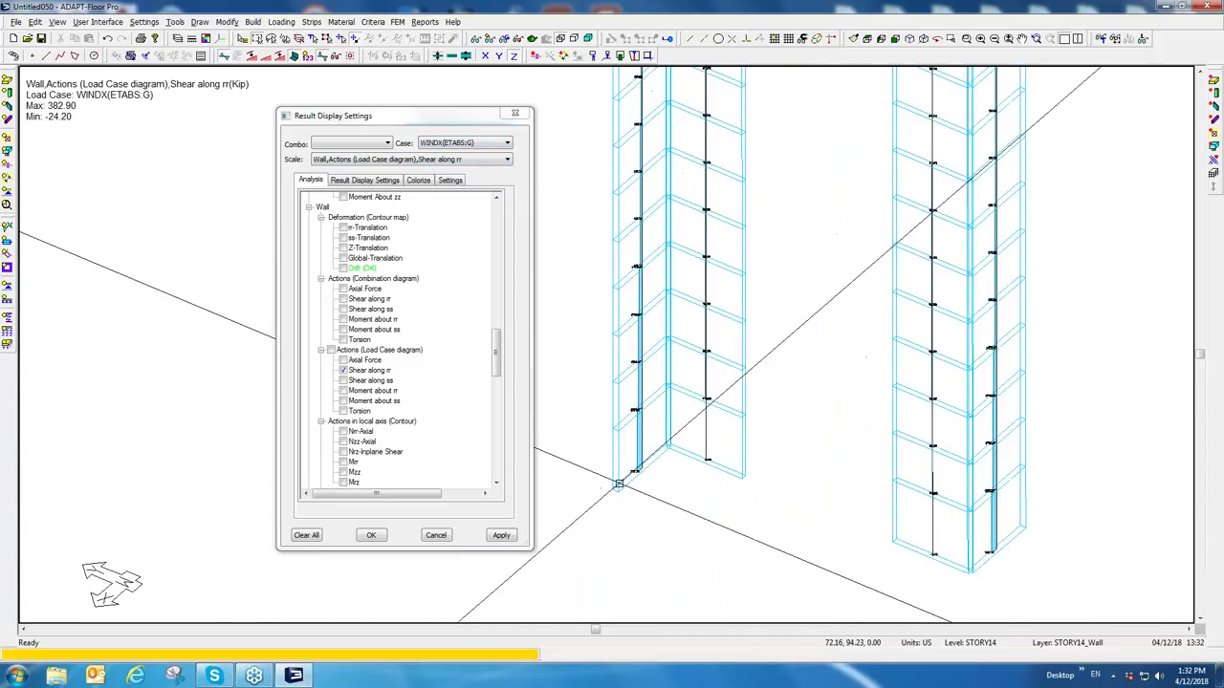
scroll(656, 457, up, 3)
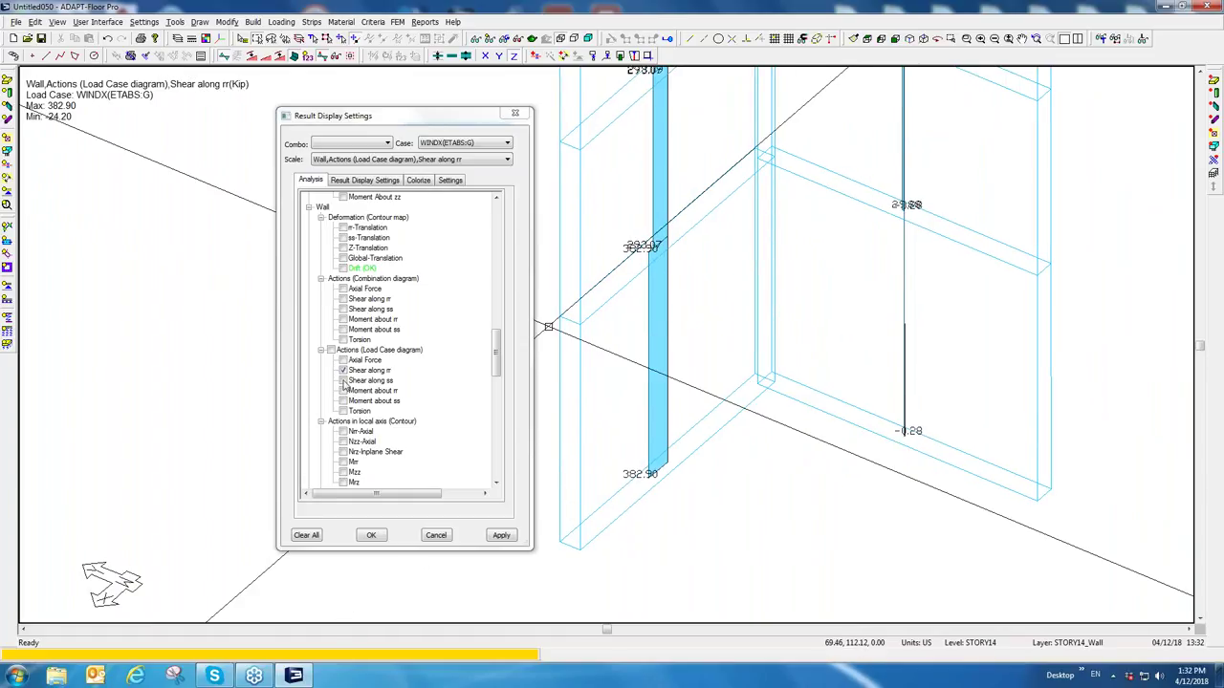
Step: Display the walls' Shear along ss diagram for the WINDX load case over the full wall height
click(344, 380)
scroll(828, 209, down, 5)
scroll(826, 208, down, 5)
middle_drag(876, 122, 663, 127)
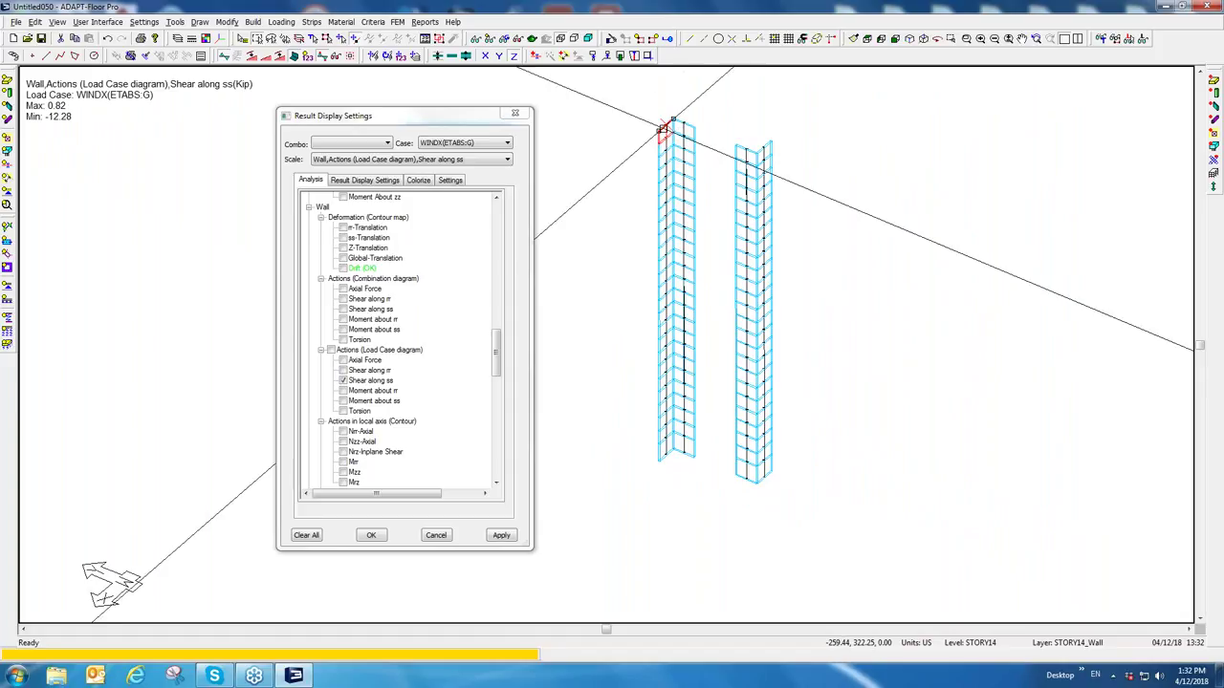
Step: Switch to load case WINDY(ETABS:G), display the walls' Shear along rr diagram, and examine it at the lower stories
click(443, 143)
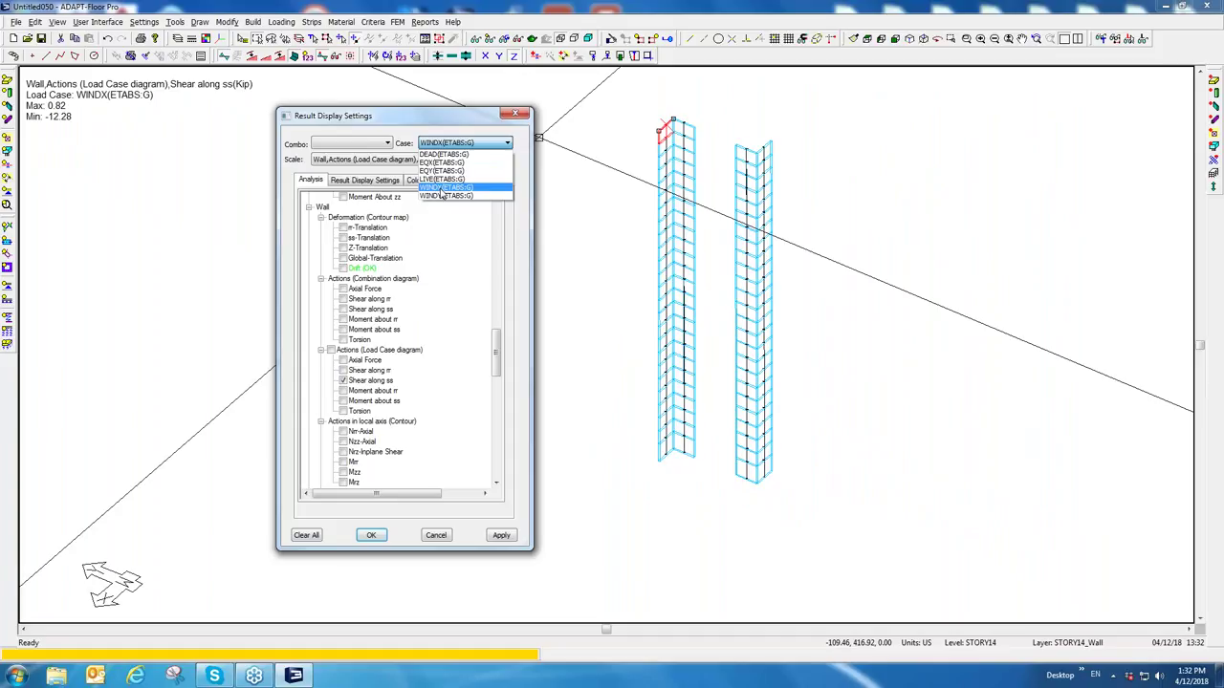
click(446, 195)
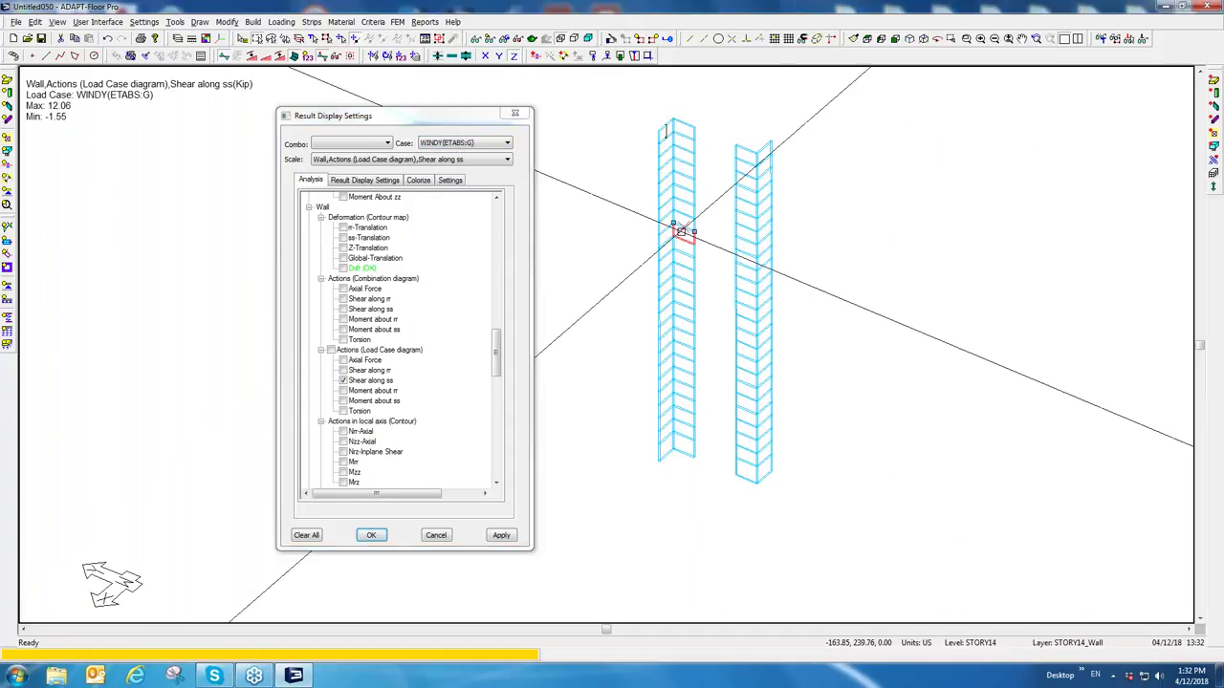
click(344, 370)
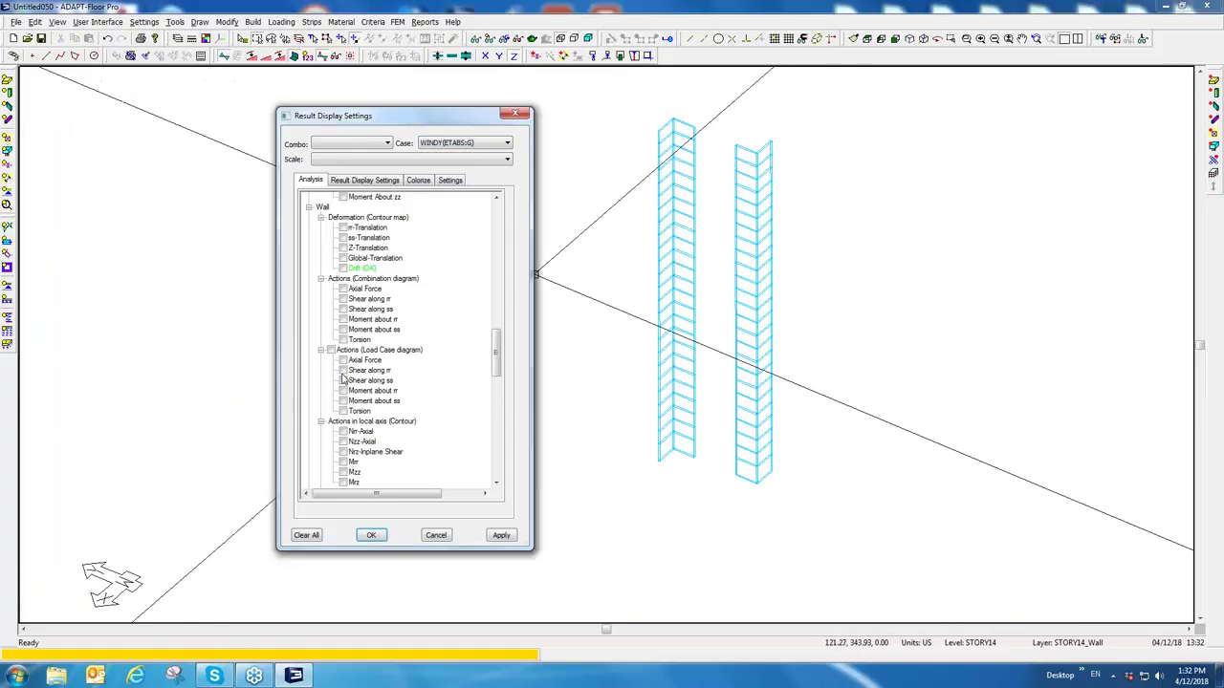
scroll(649, 366, up, 4)
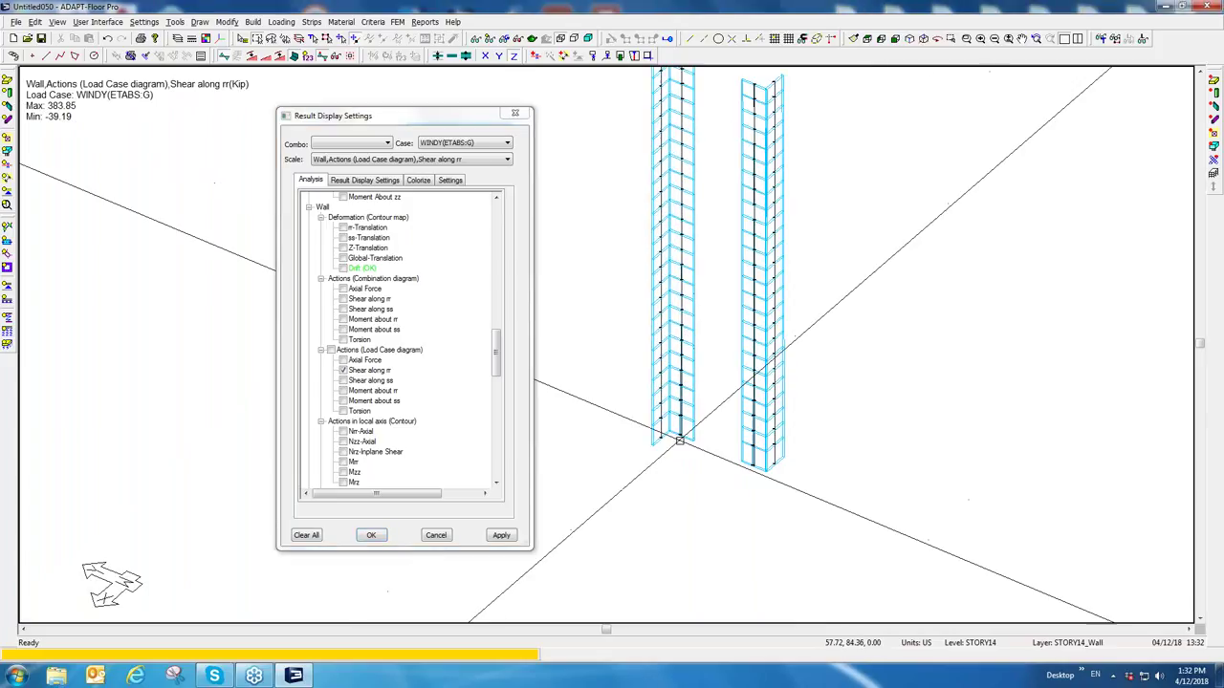
scroll(681, 440, up, 3)
scroll(681, 444, up, 4)
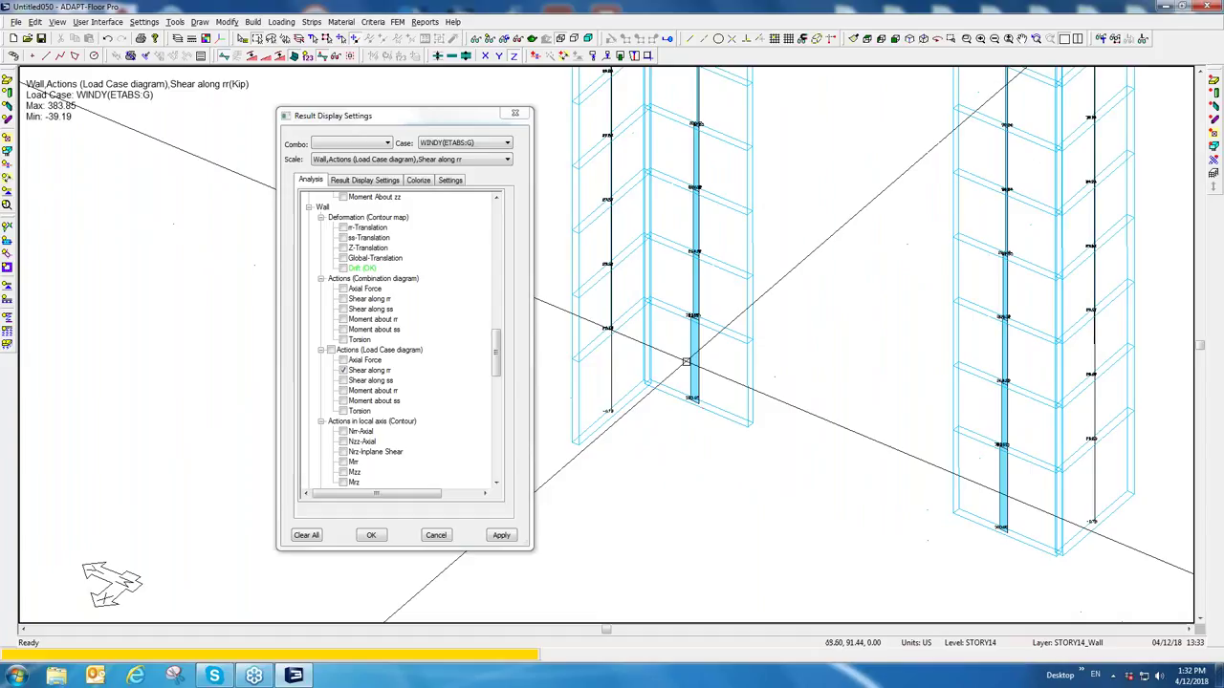
Step: Display the walls' Moment about ss and Axial Force load case diagrams for WINDY, examining the axial forces from the base over the full height
click(343, 390)
click(343, 401)
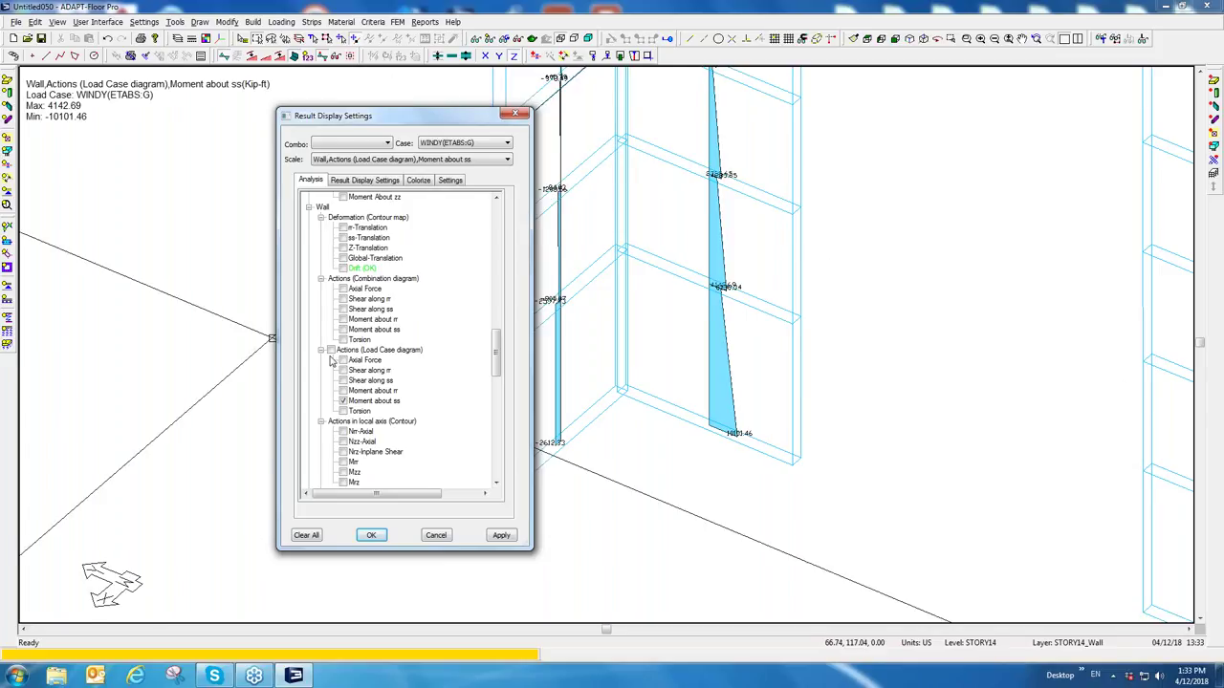
click(344, 360)
scroll(629, 498, down, 3)
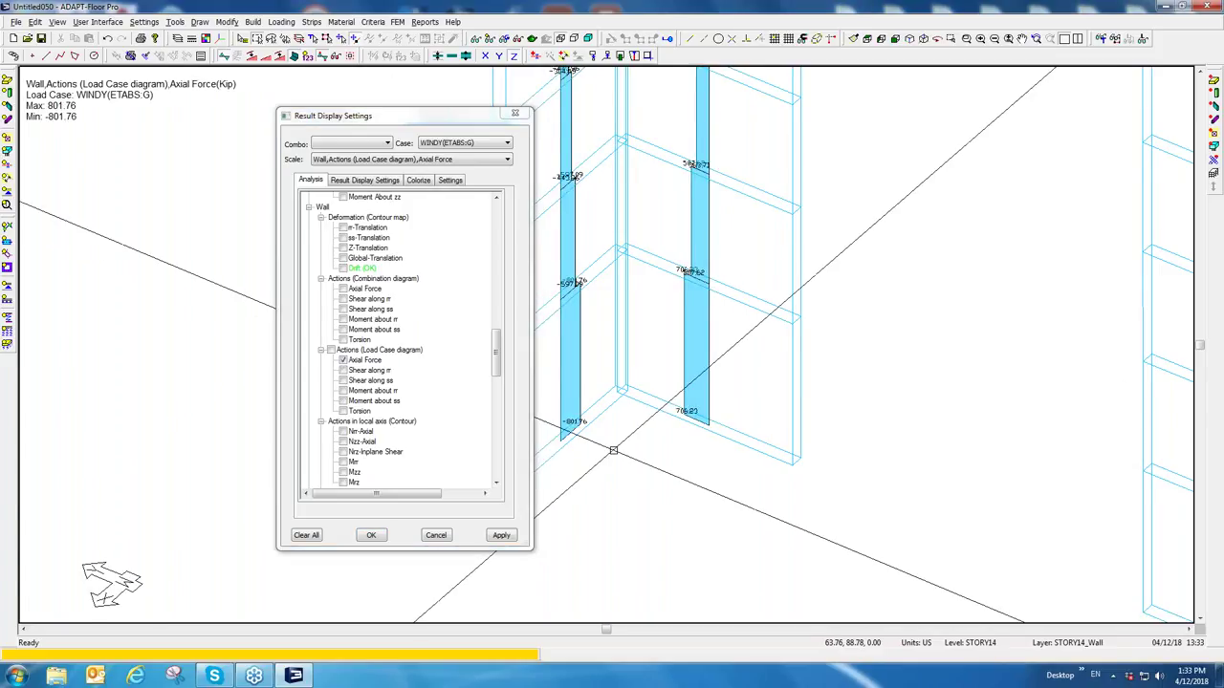
middle_drag(629, 498, 695, 538)
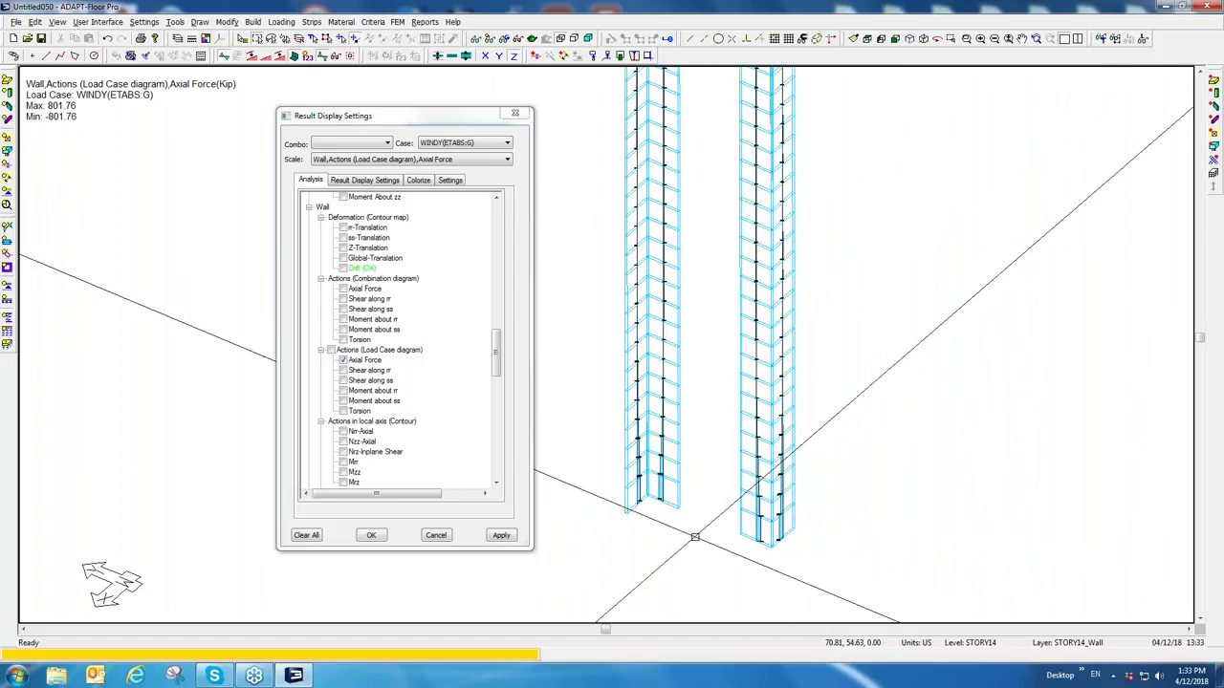
click(653, 356)
middle_drag(653, 359, 720, 504)
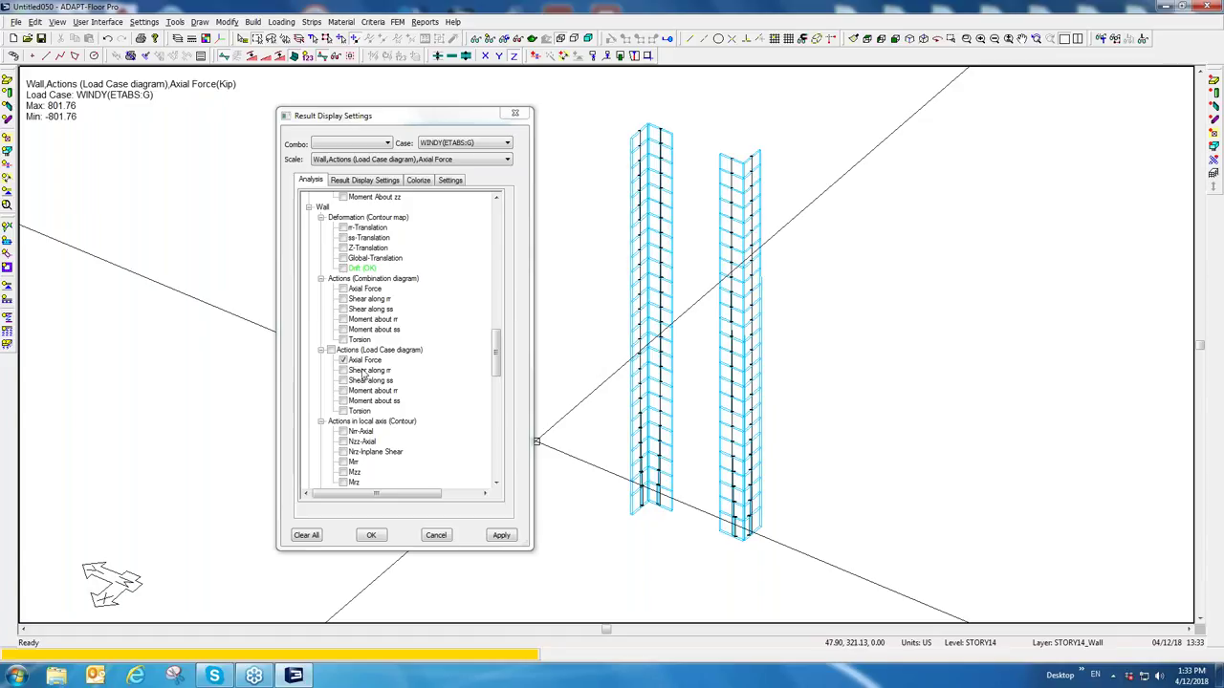
Step: Switch the results to load case DEAD(ETABS:G) and examine the walls' Axial Force diagram at the lower stories
click(466, 145)
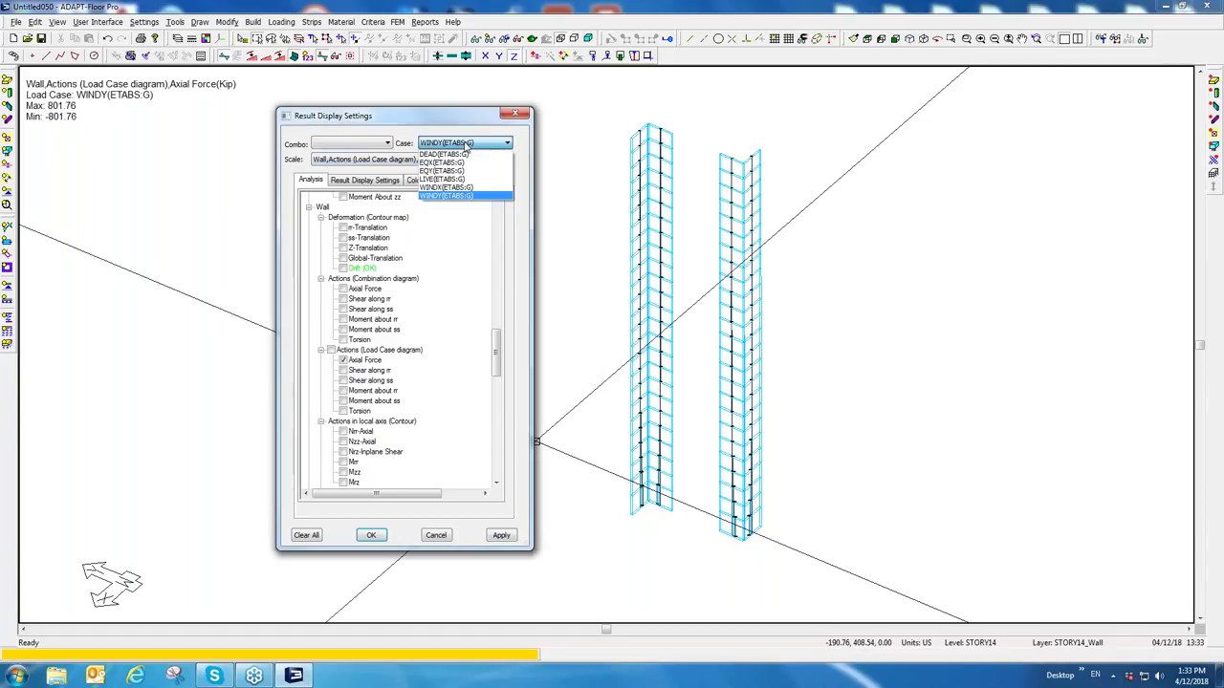
click(449, 154)
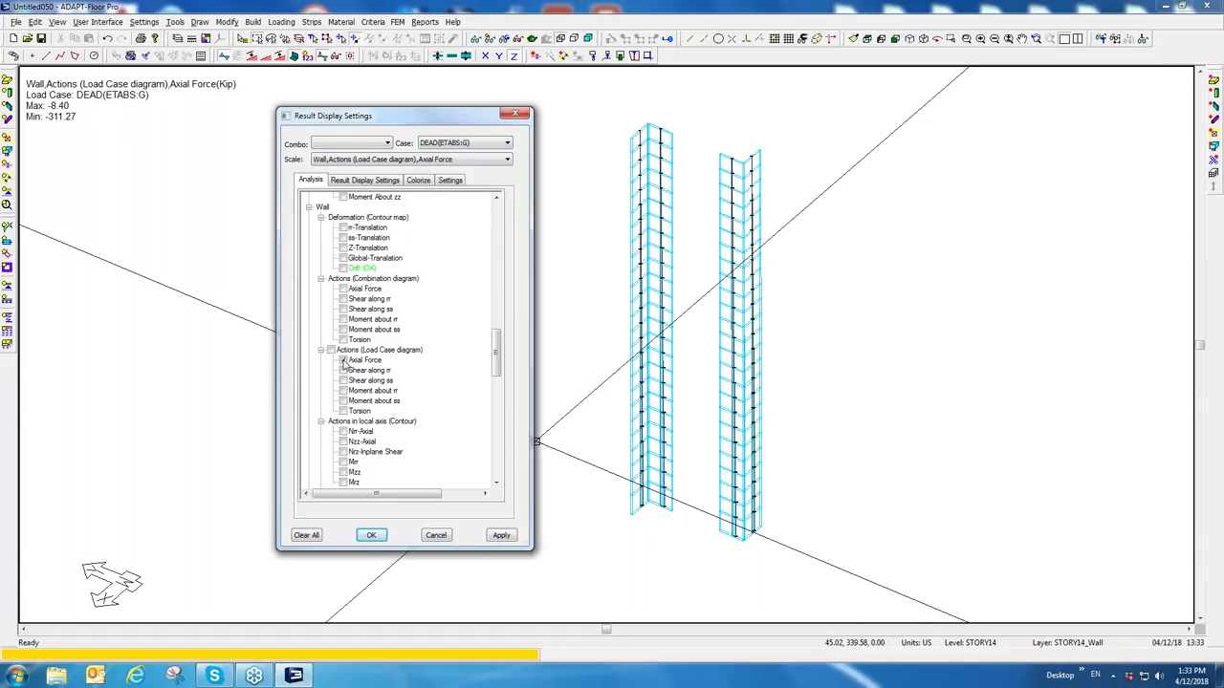
scroll(651, 495, up, 5)
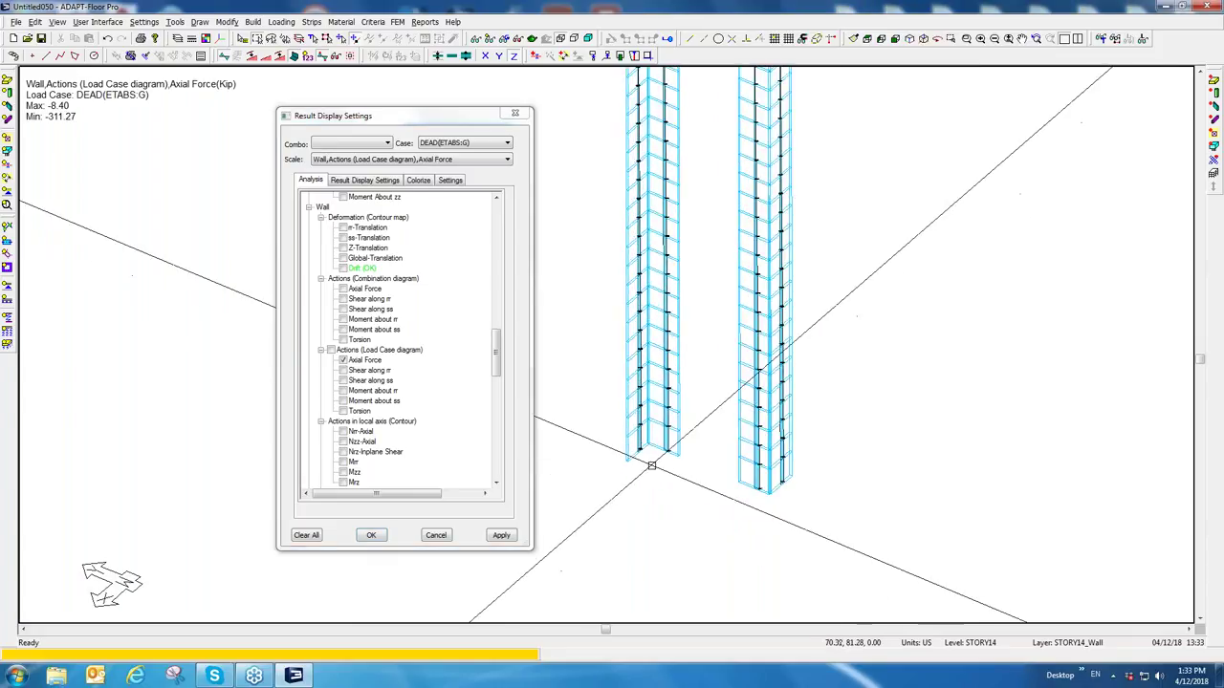
scroll(654, 422, up, 5)
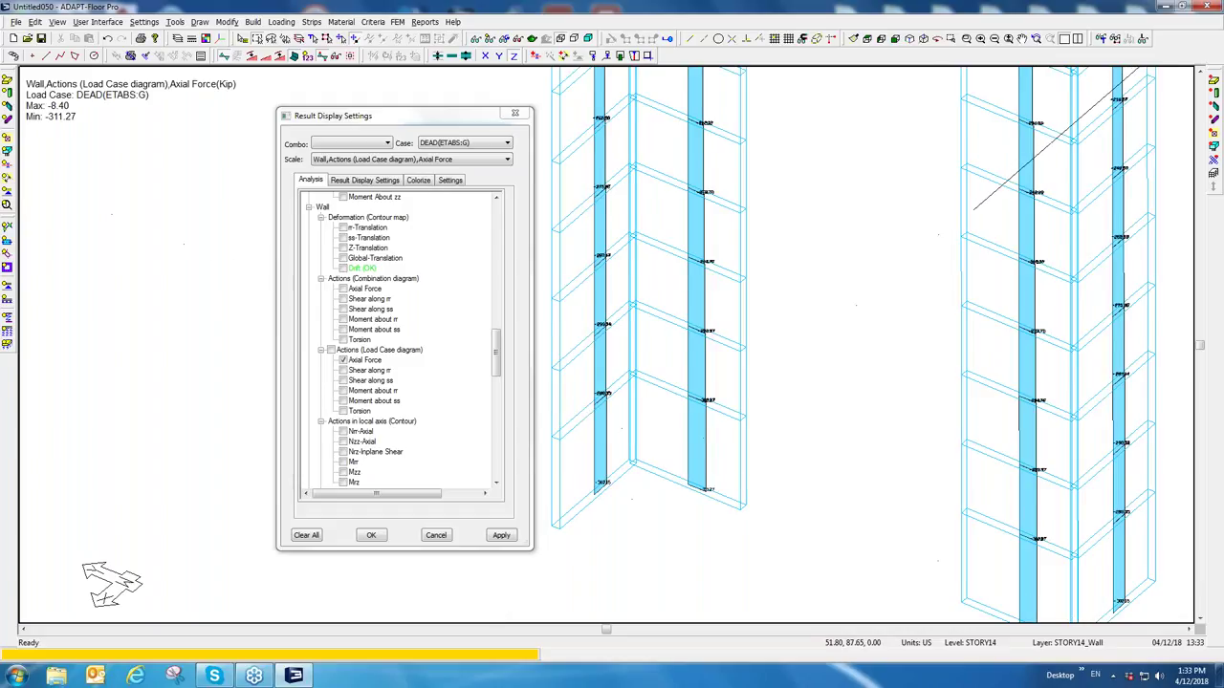
scroll(679, 474, down, 2)
scroll(679, 474, down, 3)
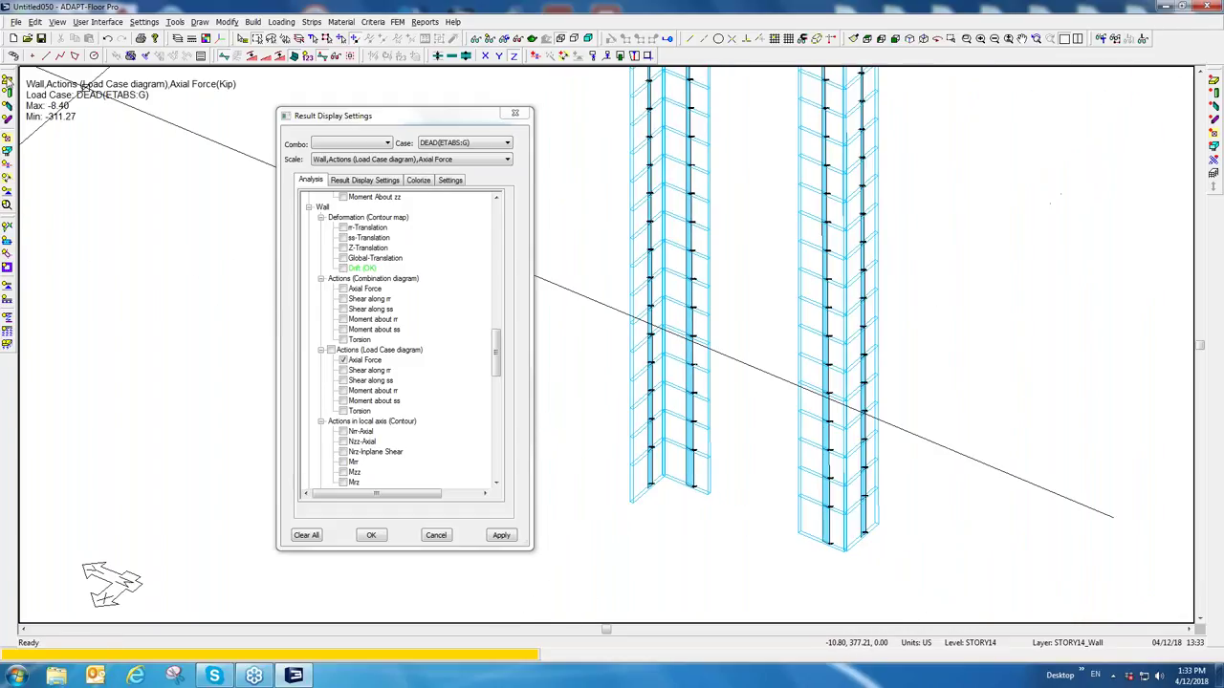
Step: Show the columns instead of the walls in the model and turn off the walls' Axial Force diagram
click(7, 103)
click(9, 92)
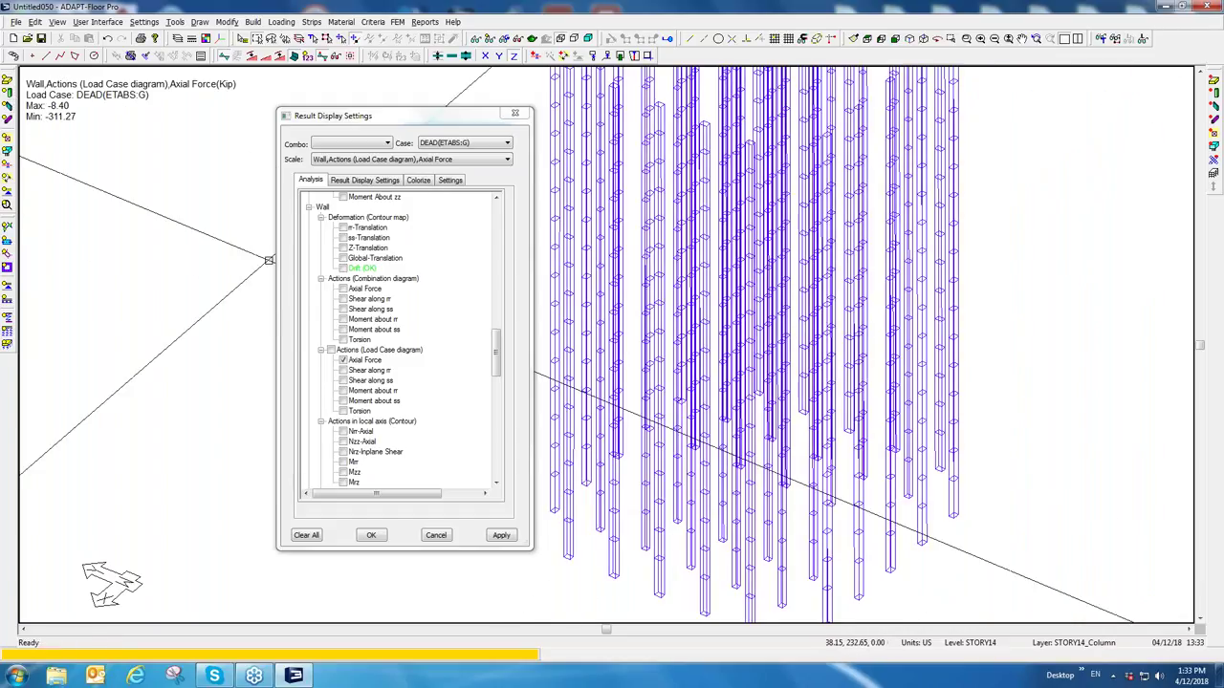
click(341, 360)
drag(495, 348, 496, 273)
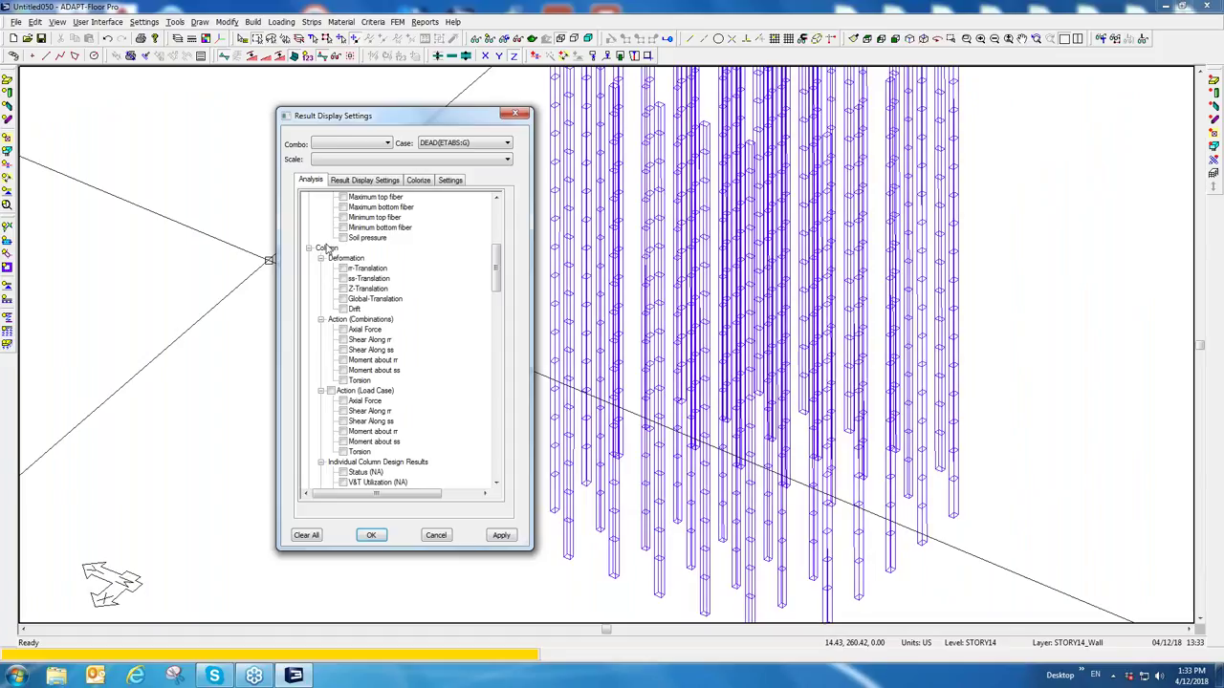
Step: Display the columns' load case Axial Force diagram for DEAD(ETABS:G) and examine it at the column bases and over the tower
click(344, 402)
middle_drag(628, 505, 613, 437)
scroll(613, 437, up, 5)
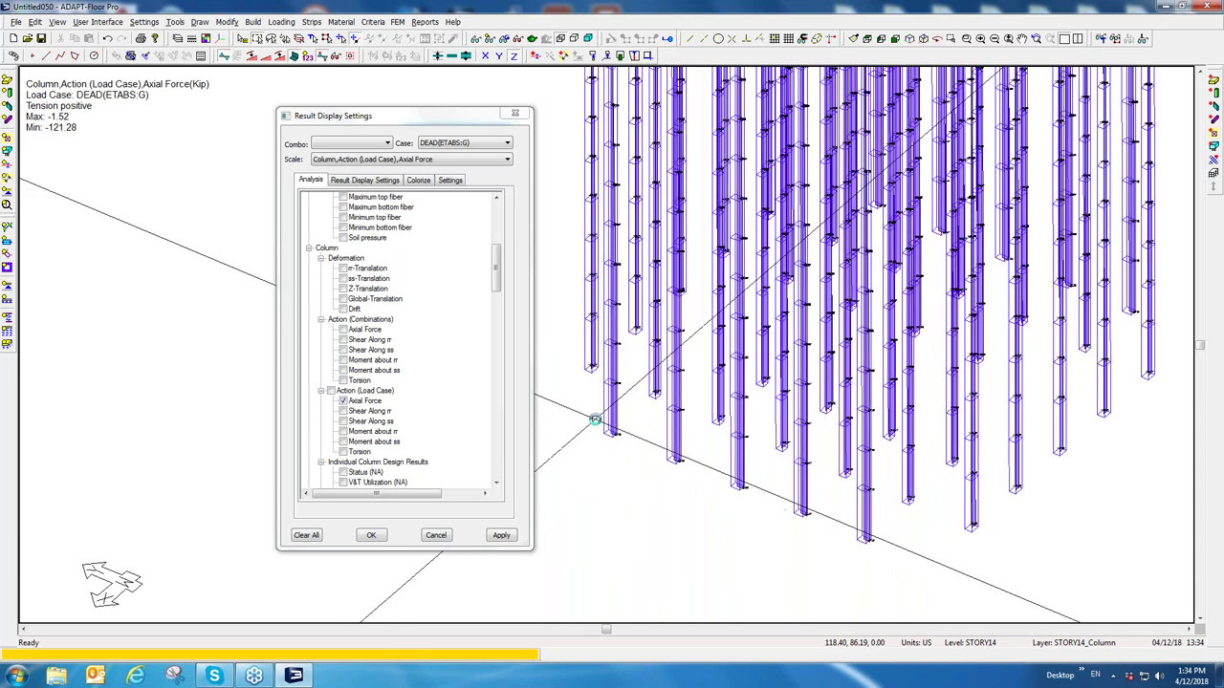
scroll(602, 440, down, 5)
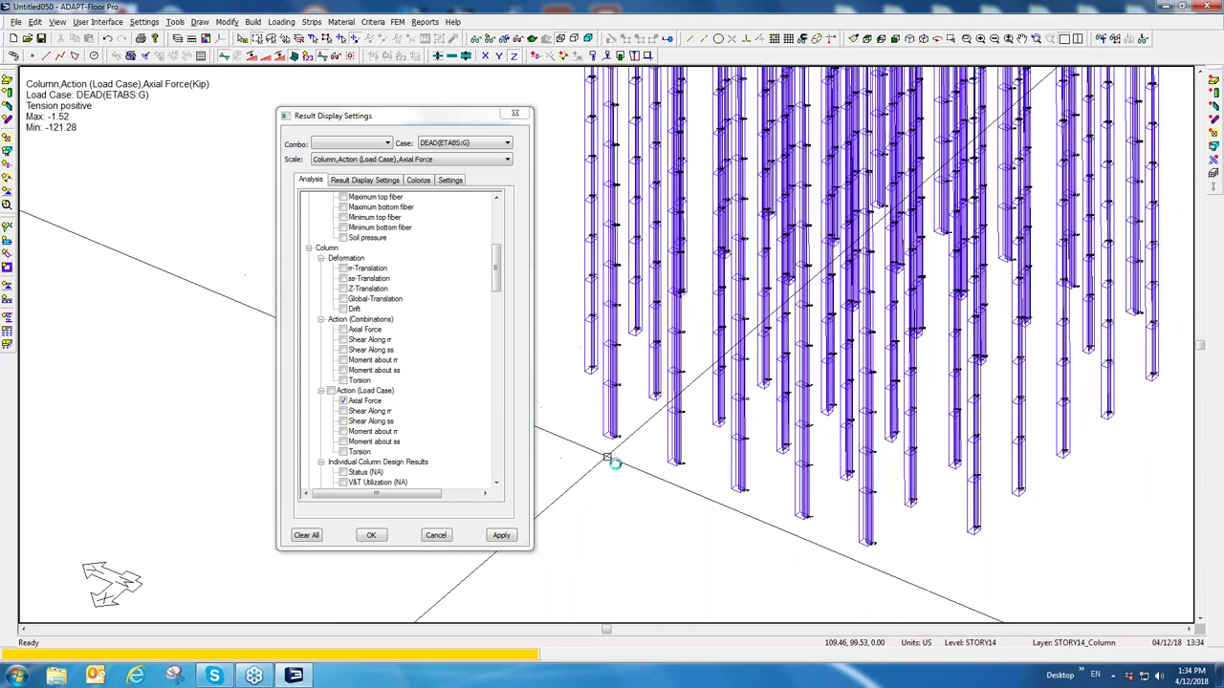
mouse_move(628, 480)
middle_down()
mouse_move(629, 456)
mouse_move(622, 492)
mouse_move(617, 483)
middle_up()
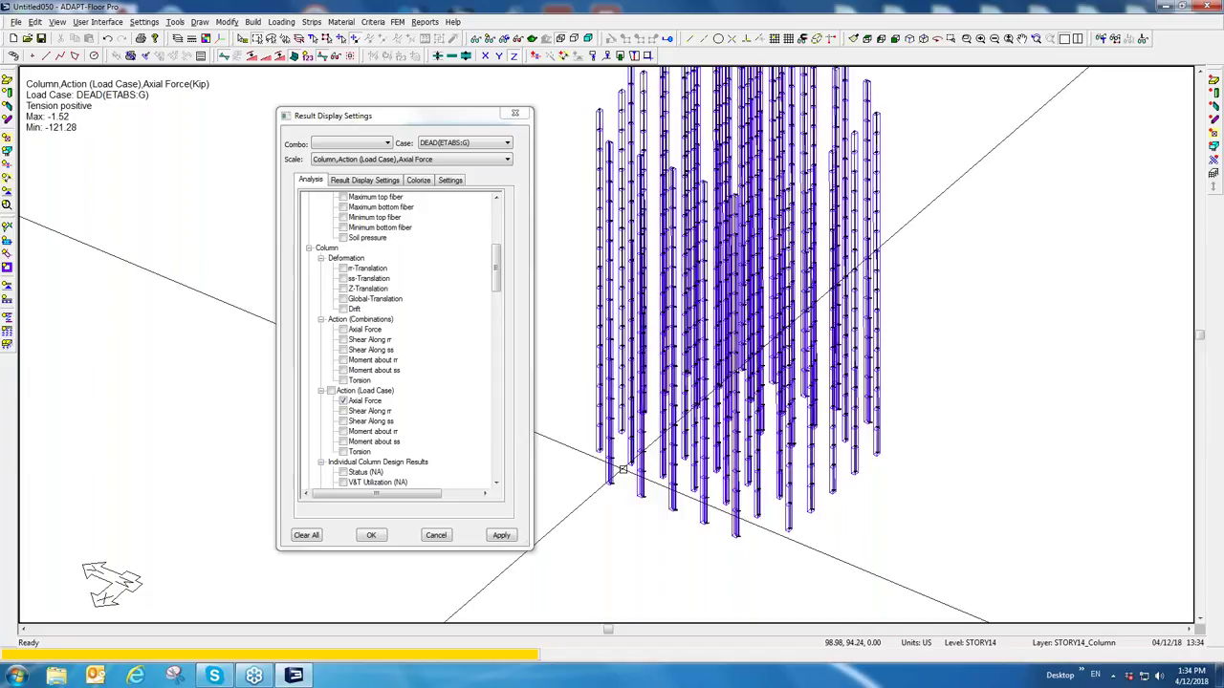
middle_drag(622, 469, 483, 96)
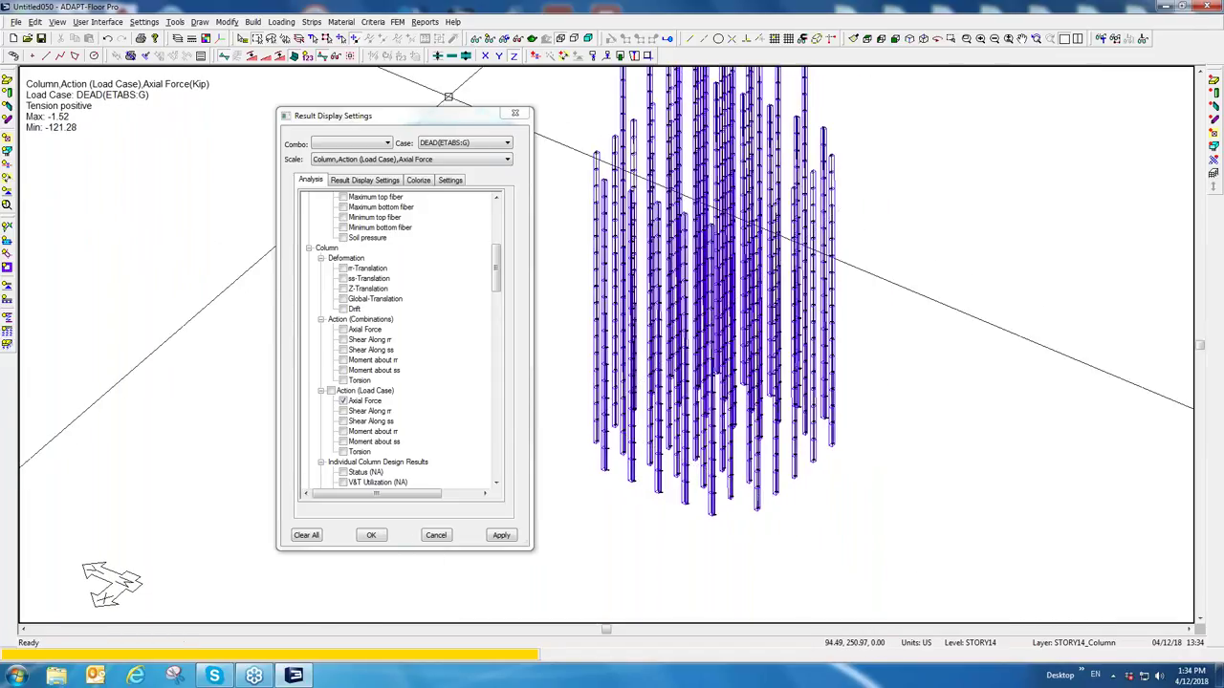
Step: Close the result display settings and step down through the stories, showing one level's columns at a time
click(433, 537)
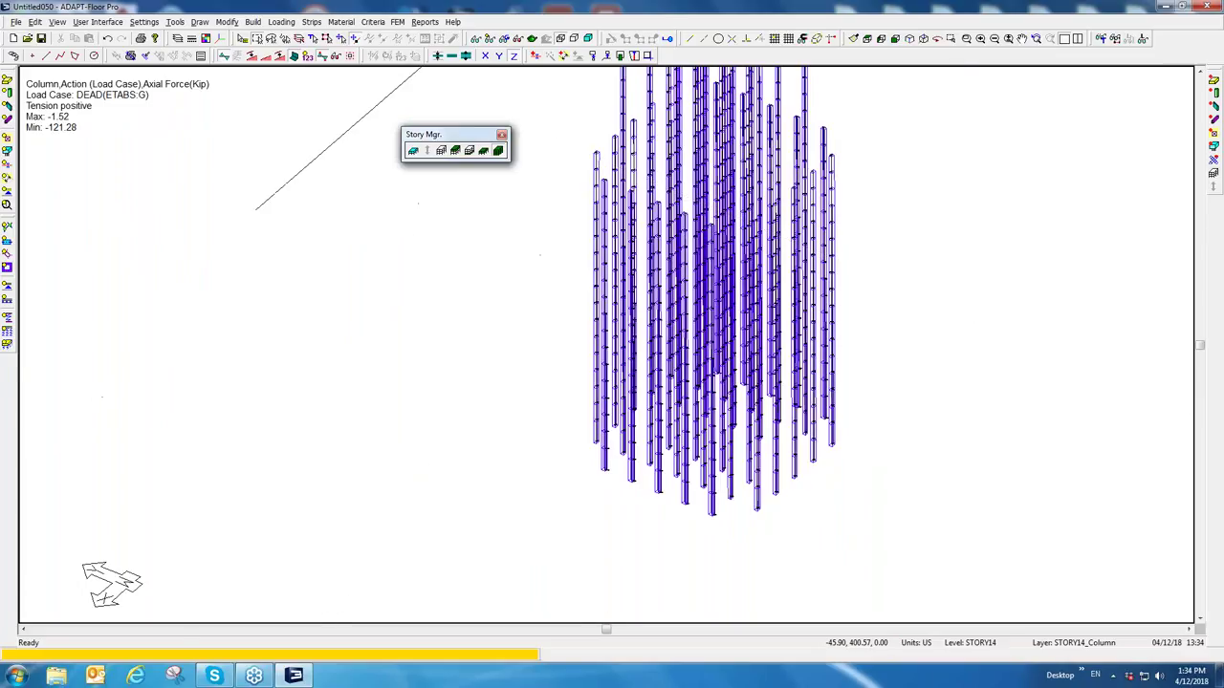
click(475, 152)
double_click(475, 152)
double_click(475, 152)
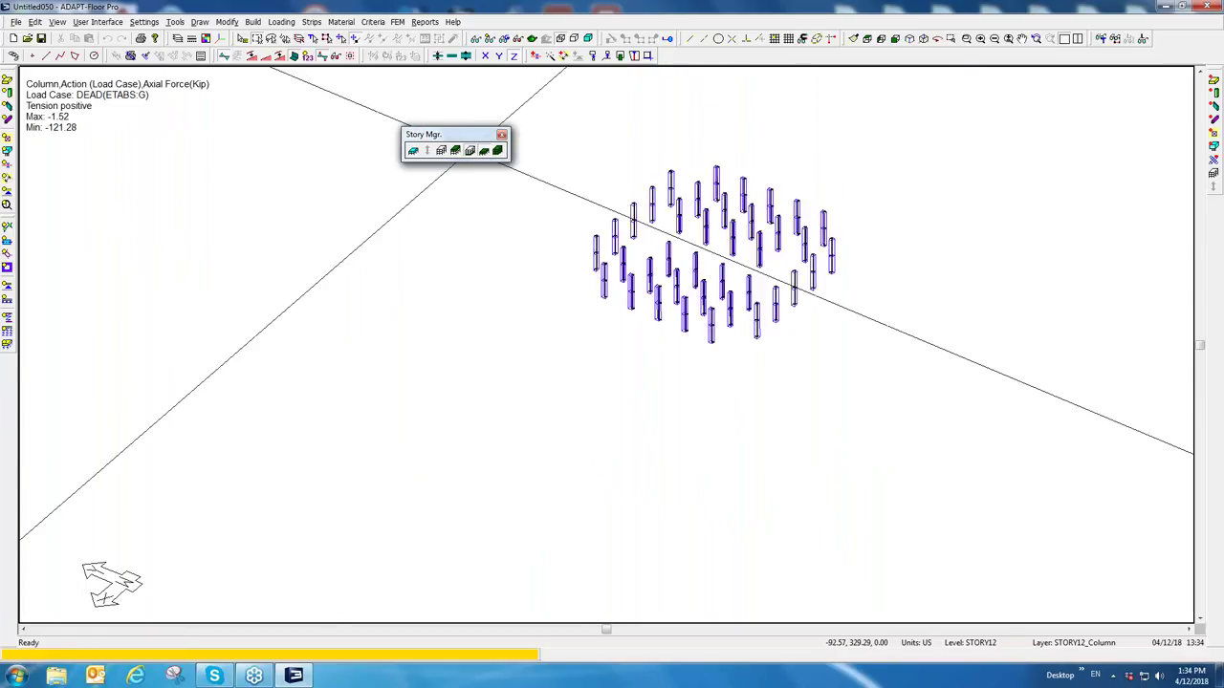
click(475, 152)
click(475, 152)
Step: Make the BASE reference plane the active level and view its columns in plan from above
click(442, 151)
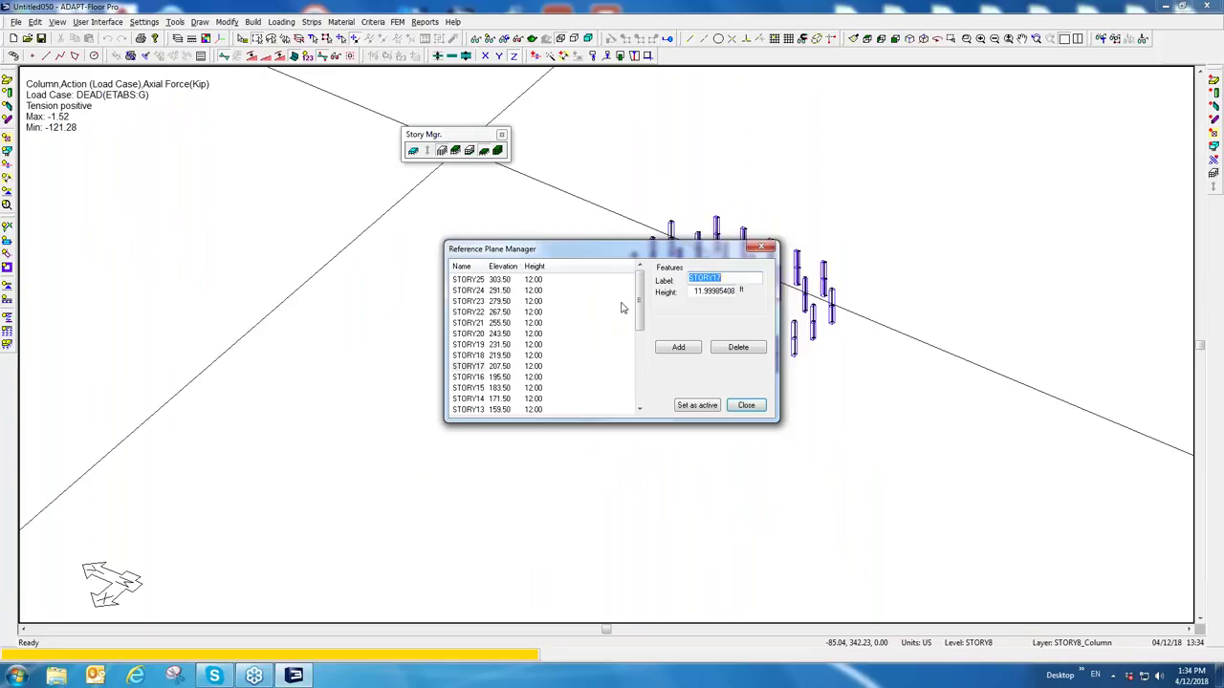
drag(639, 295, 639, 378)
click(461, 399)
click(697, 406)
click(746, 406)
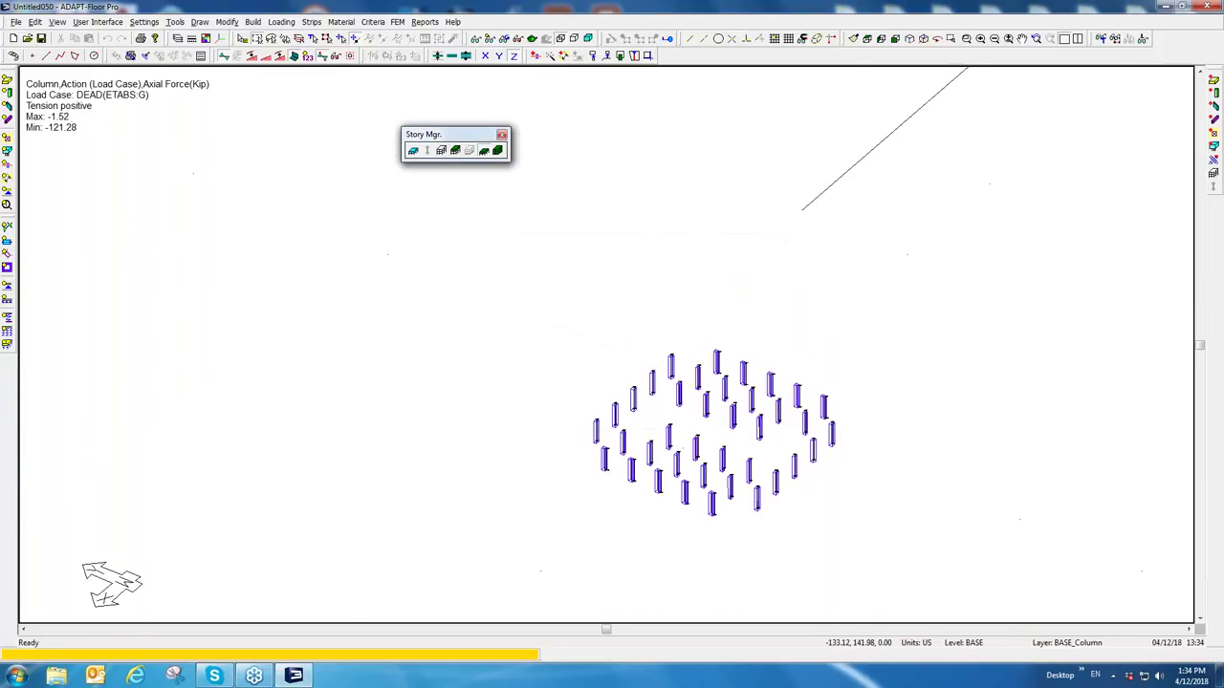
click(867, 39)
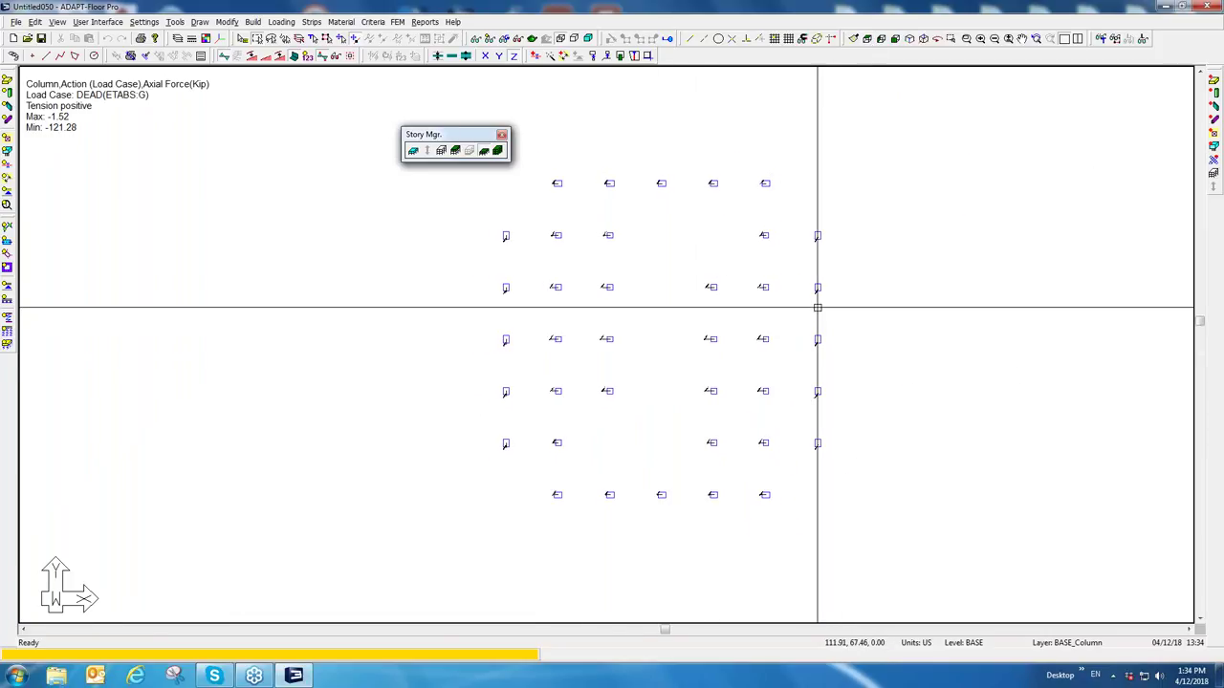
click(1213, 82)
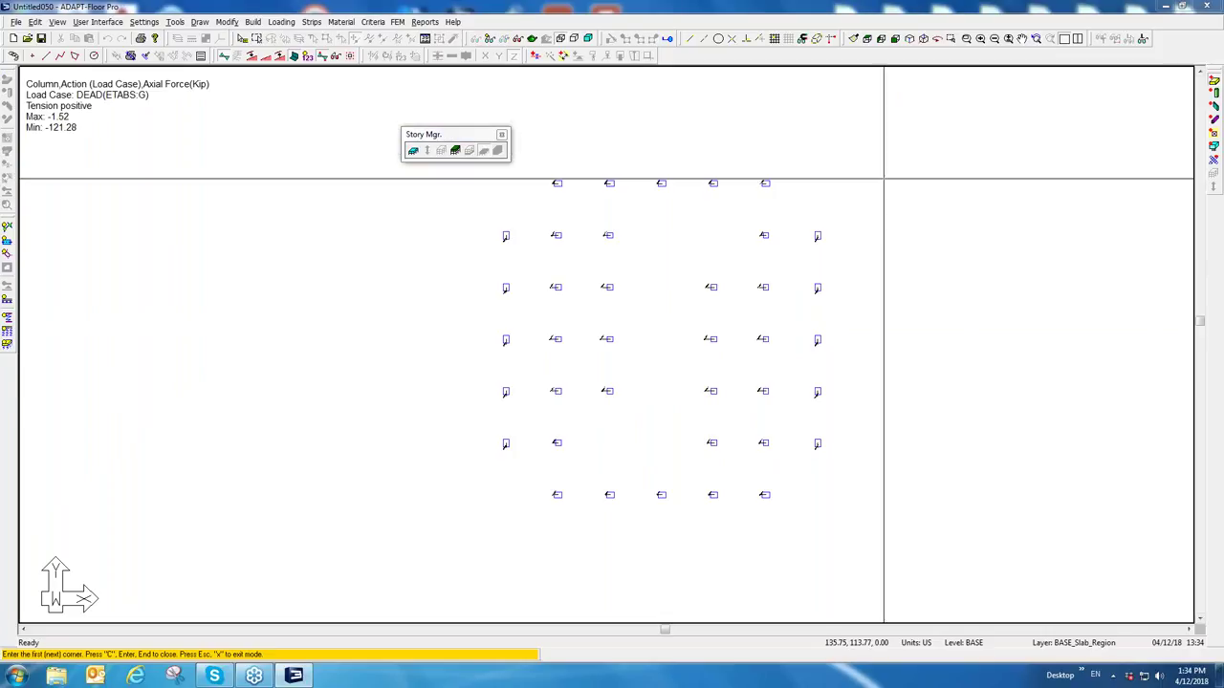
click(852, 168)
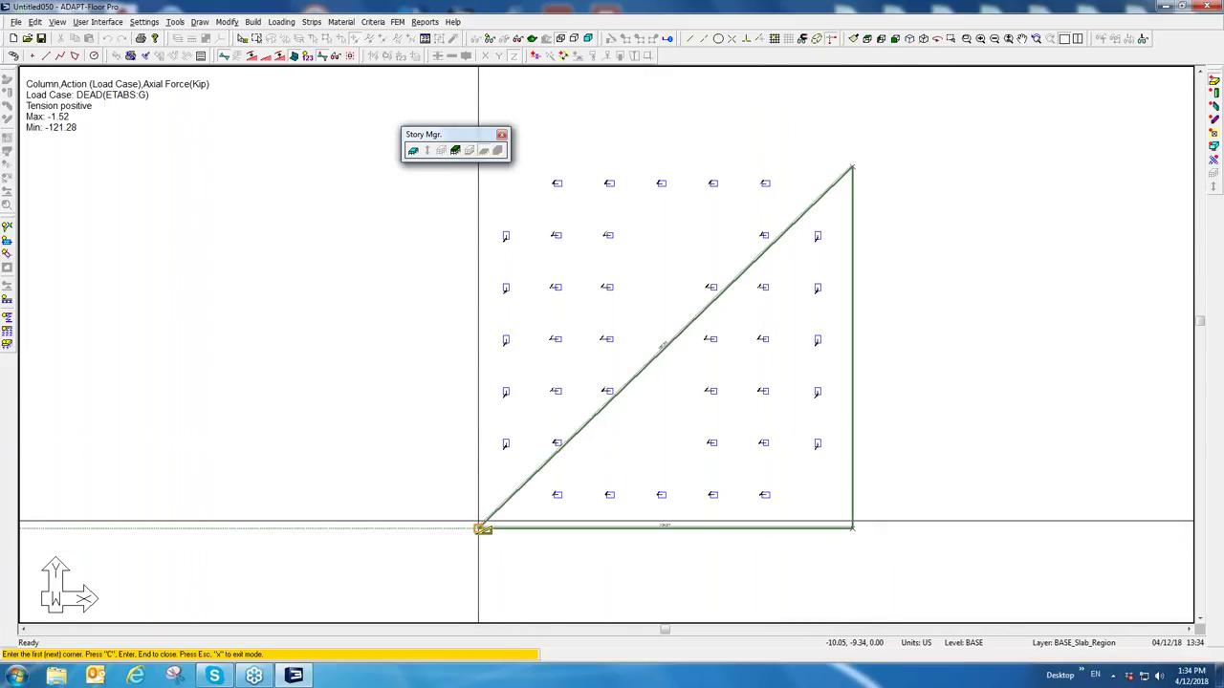
click(478, 527)
middle_drag(485, 192, 546, 214)
click(546, 203)
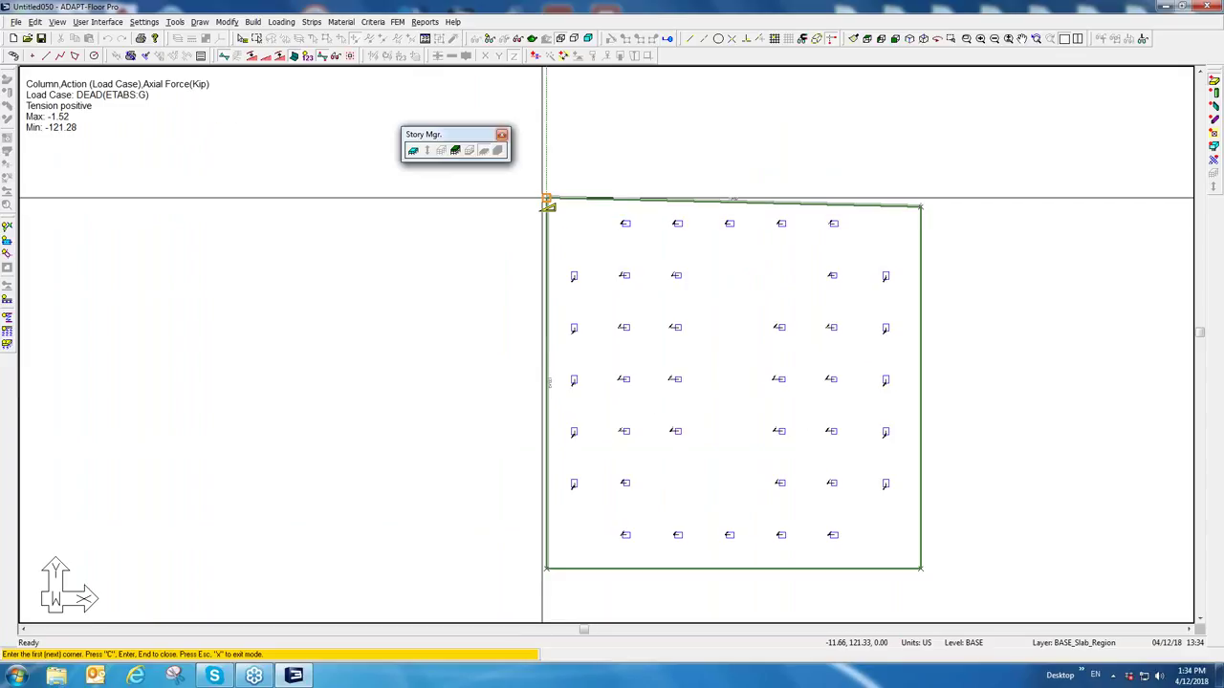
key(Escape)
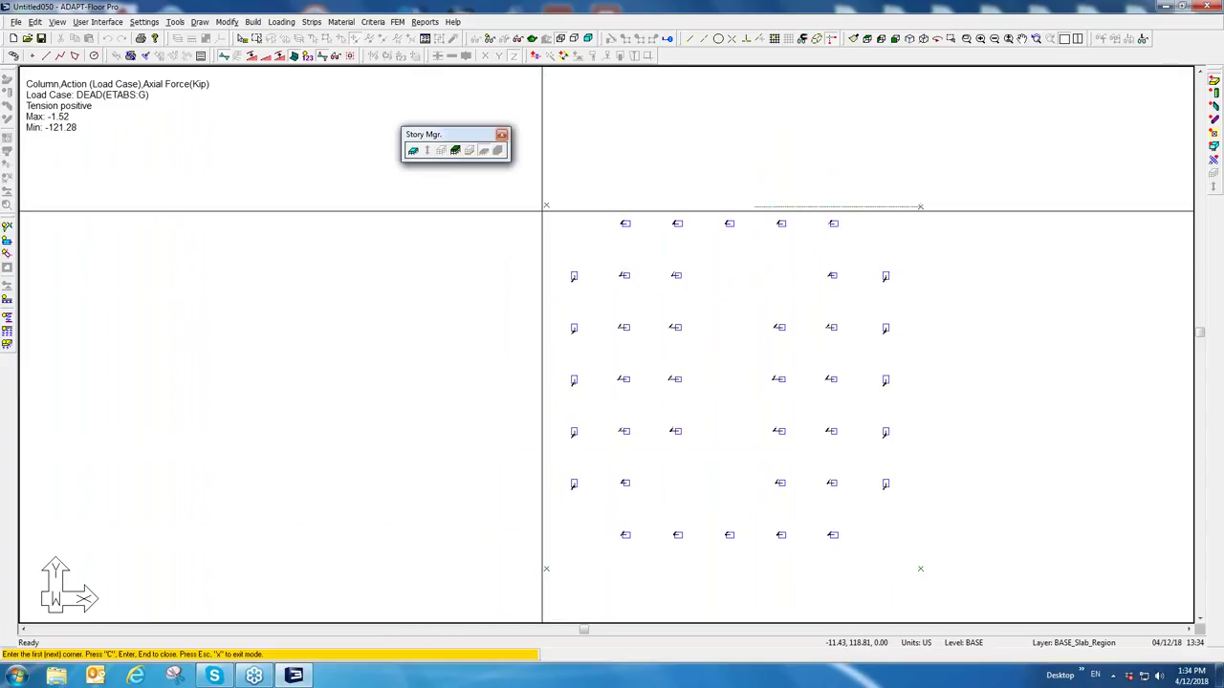
Step: Draw a four-cornered slab region on the BASE level enclosing all columns with a margin, and close its outline
click(1213, 78)
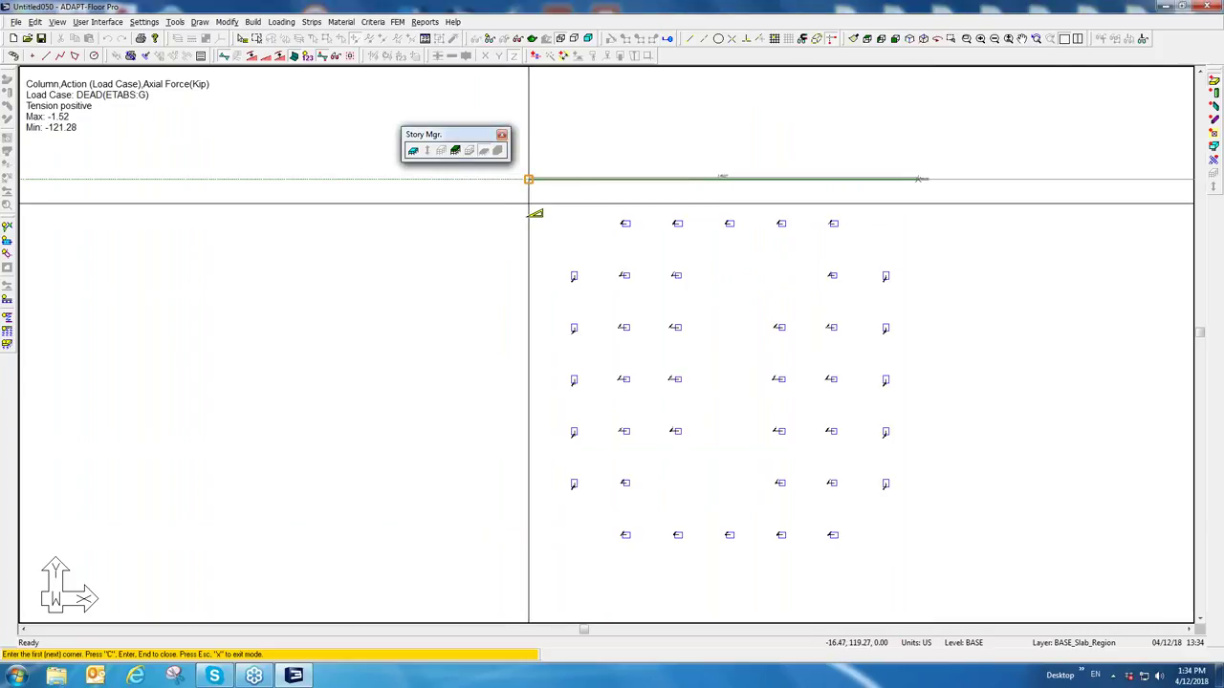
click(538, 179)
click(538, 580)
click(921, 580)
right_click(808, 139)
click(832, 148)
Step: Set the new slab region's thickness to 28 in and check its available material options
double_click(803, 178)
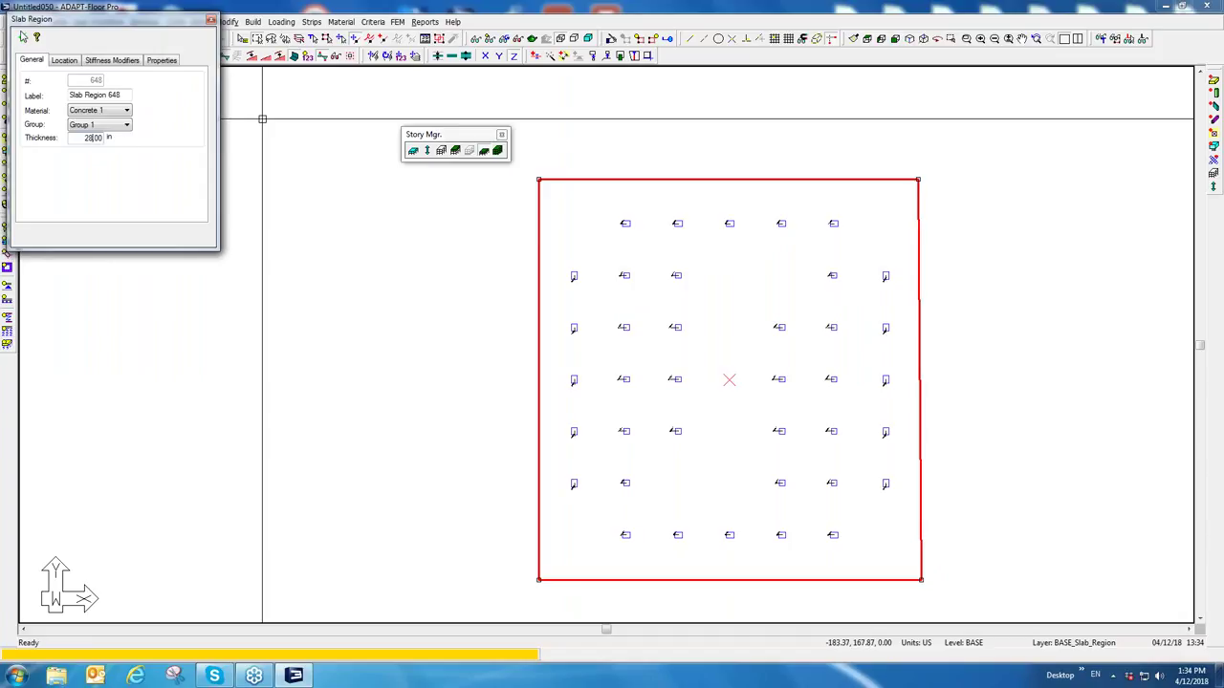
click(22, 39)
click(91, 110)
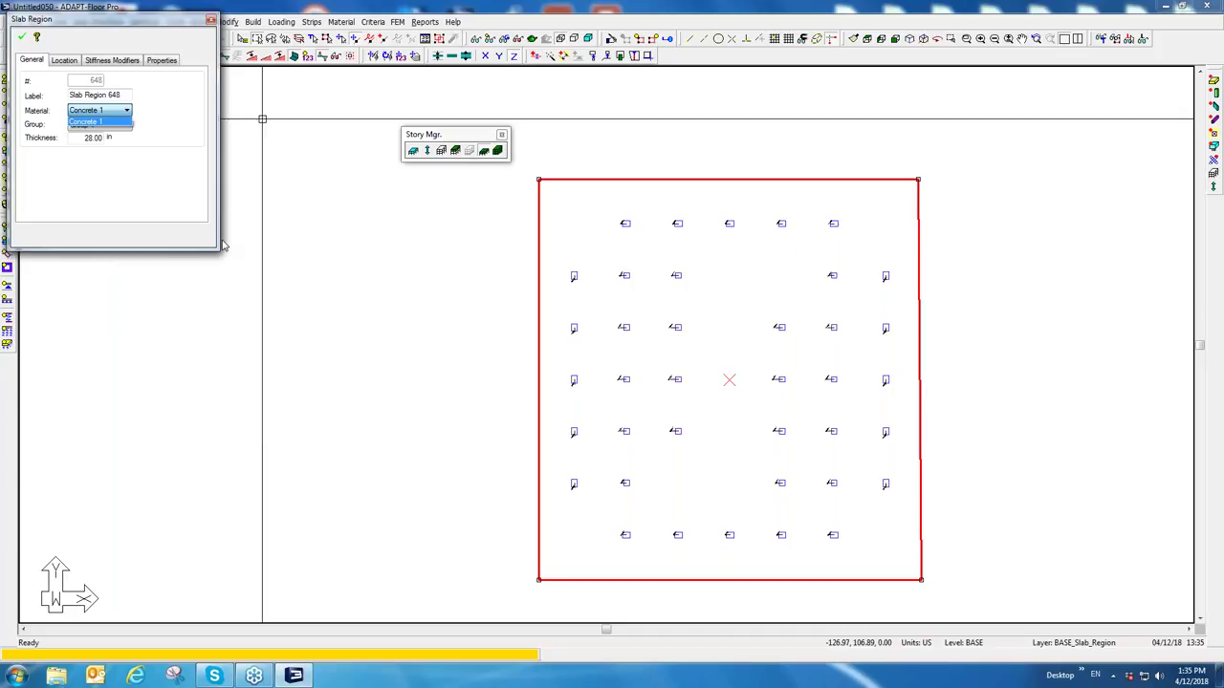
click(454, 364)
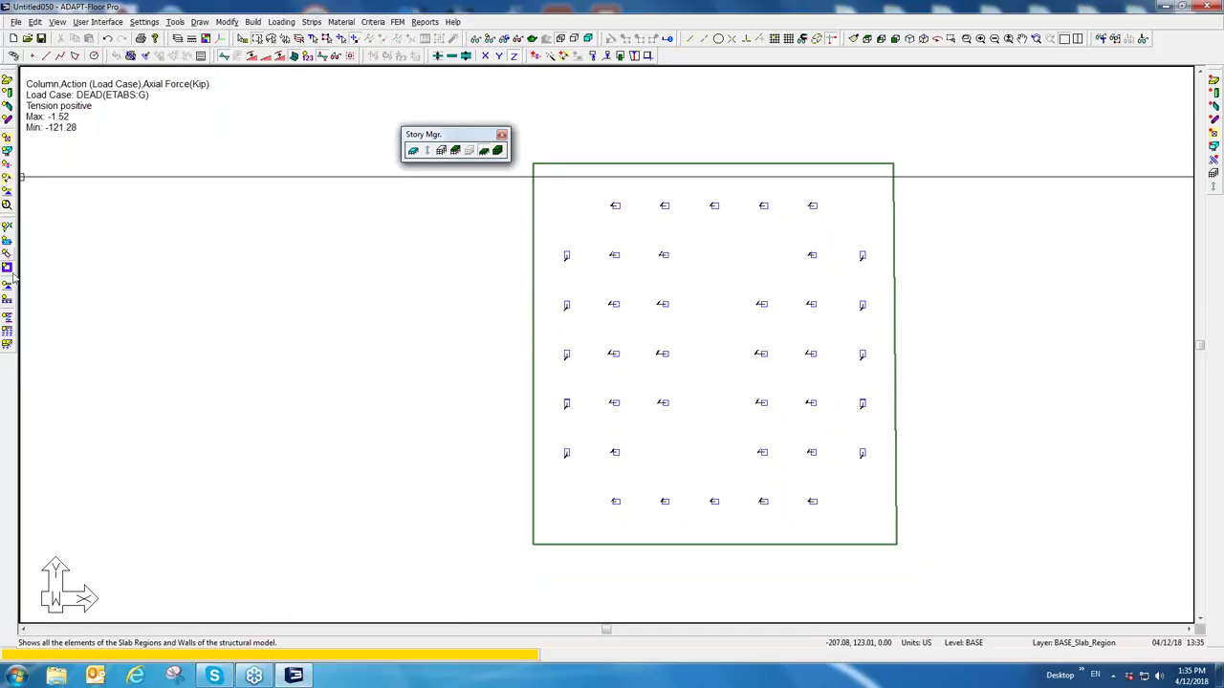
Step: Draw a four-cornered area spring on the BASE level slightly outside the slab region's edges, and close its outline
click(254, 22)
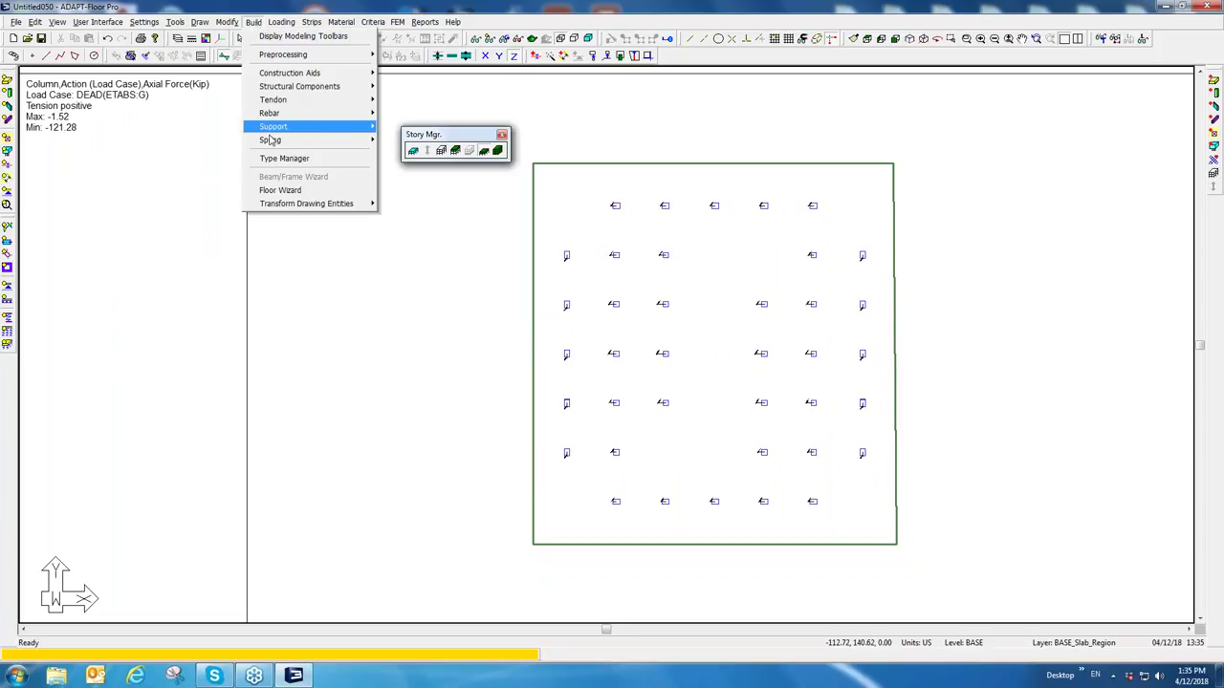
mouse_move(272, 141)
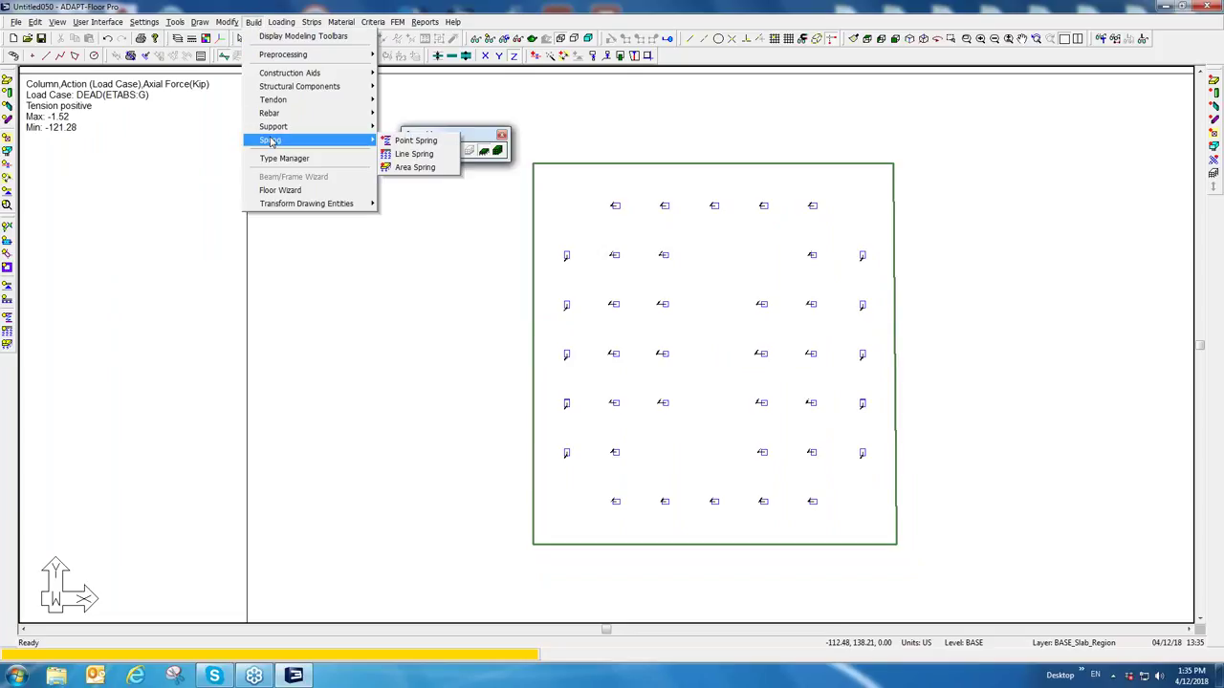
click(411, 167)
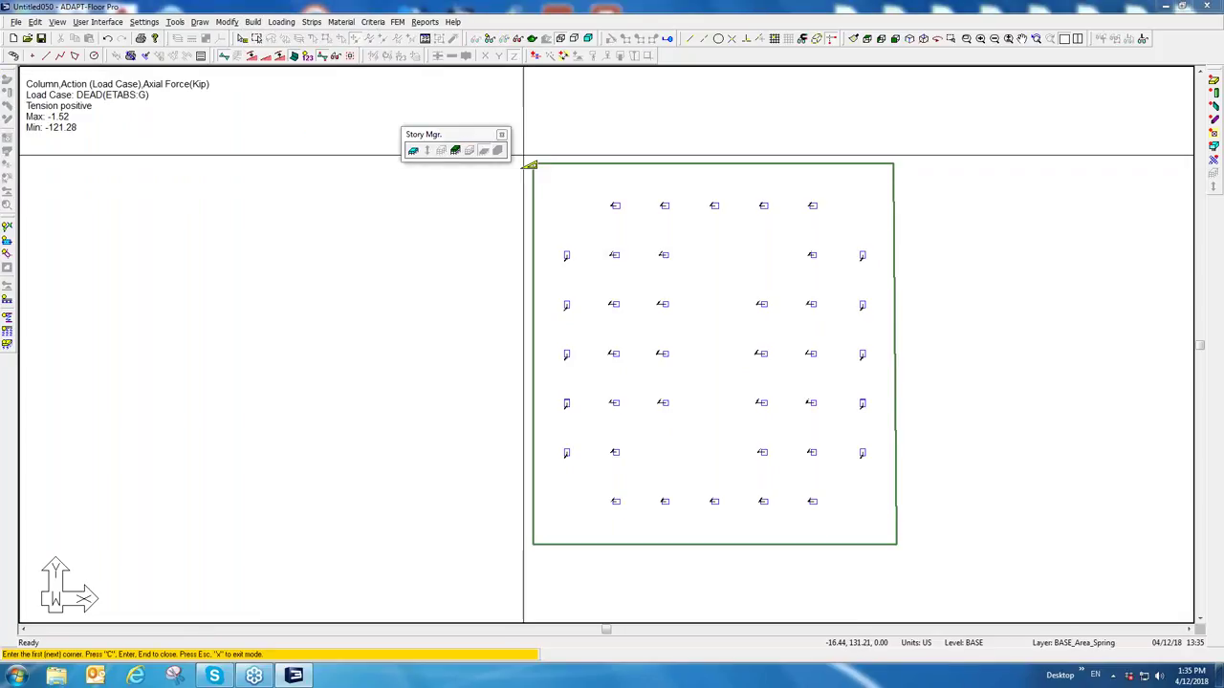
click(906, 561)
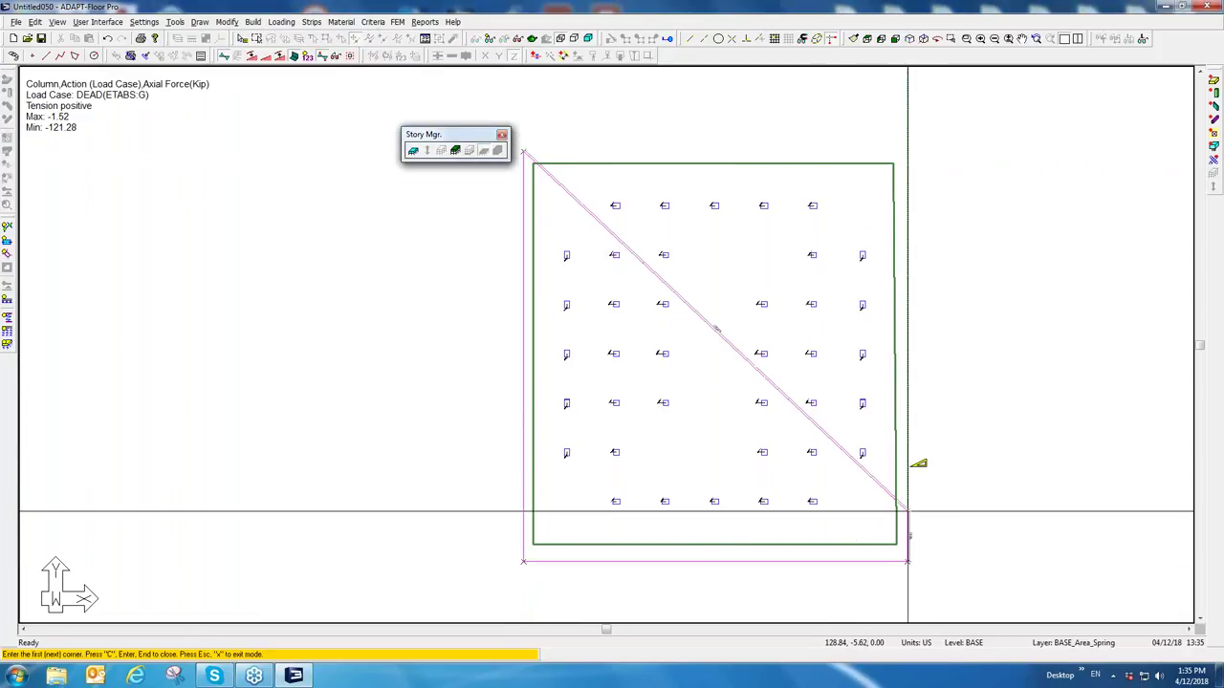
click(906, 146)
right_click(699, 95)
click(714, 105)
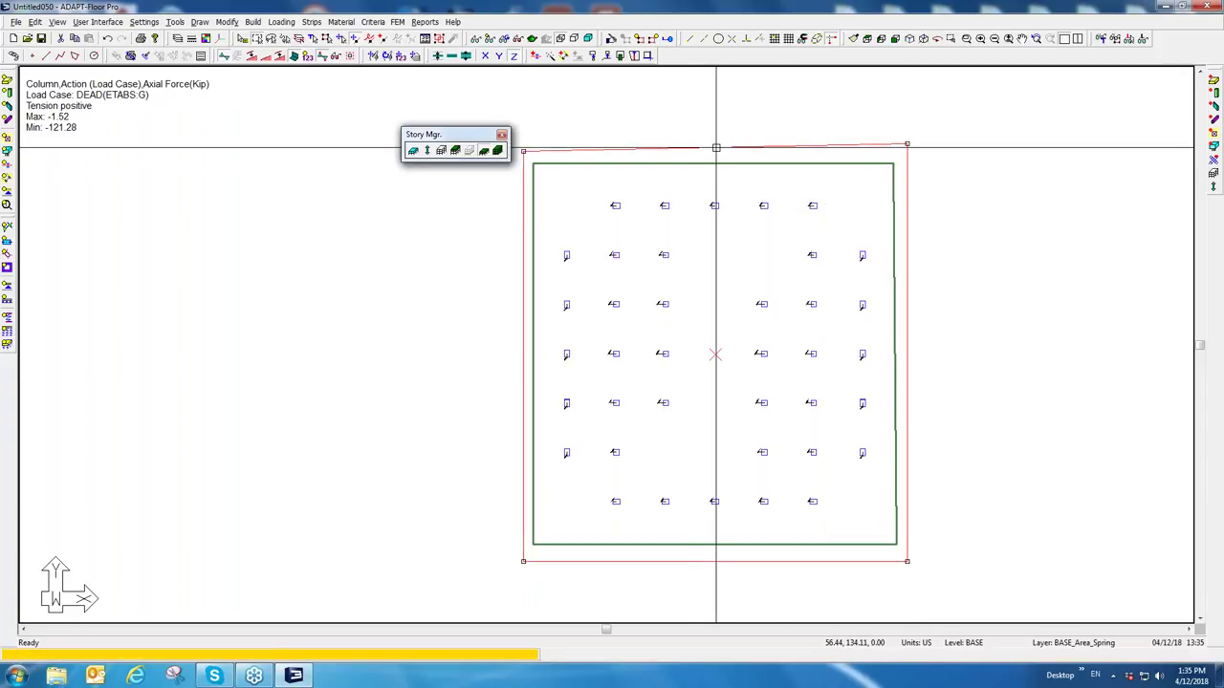
Step: Set the area spring to Compression only, with kxa and kya both at 1.000E+10 pci
click(97, 157)
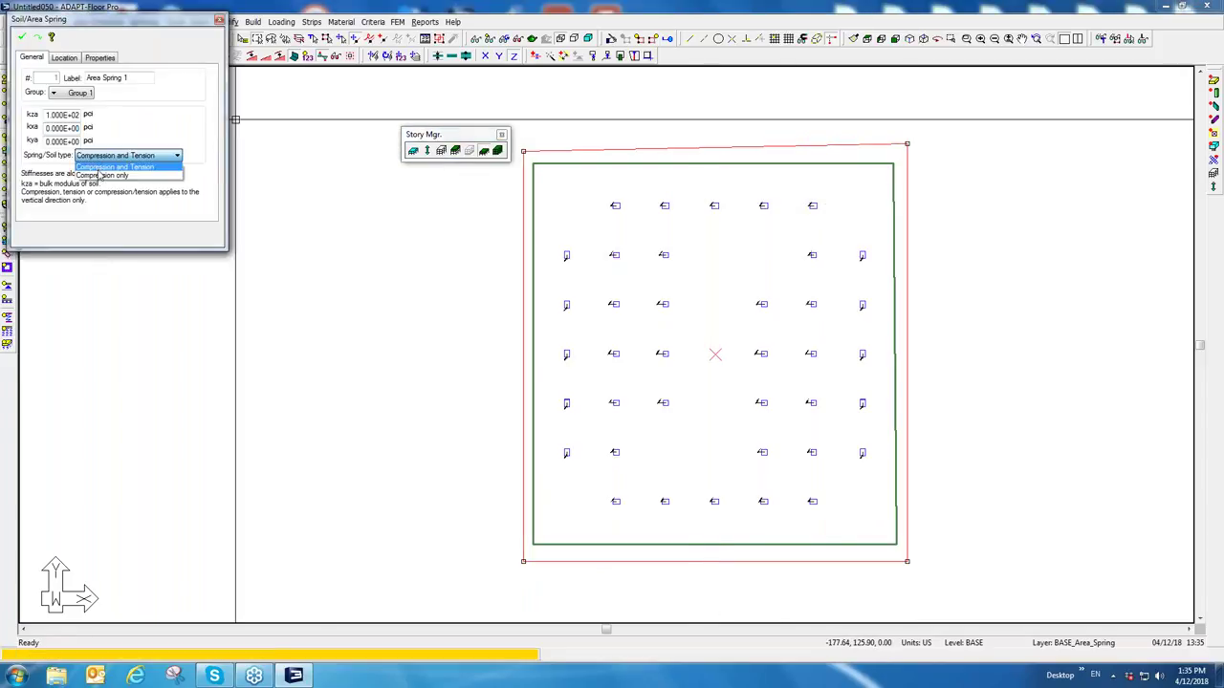
click(99, 175)
click(61, 129)
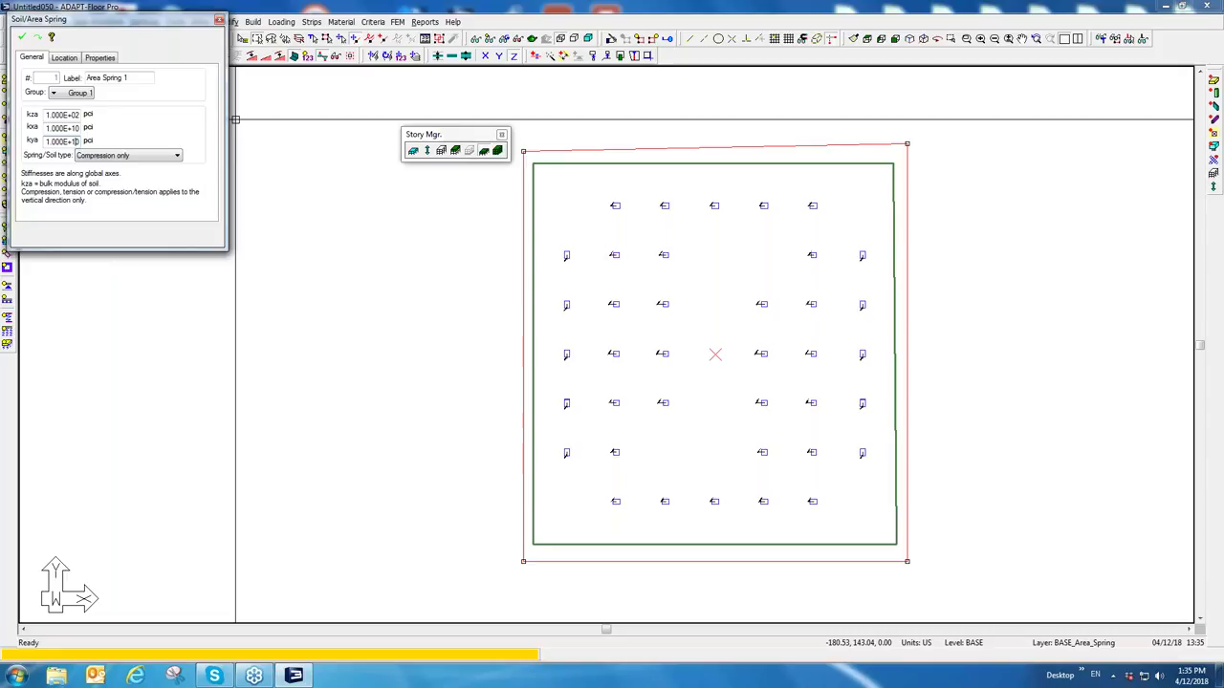
click(21, 39)
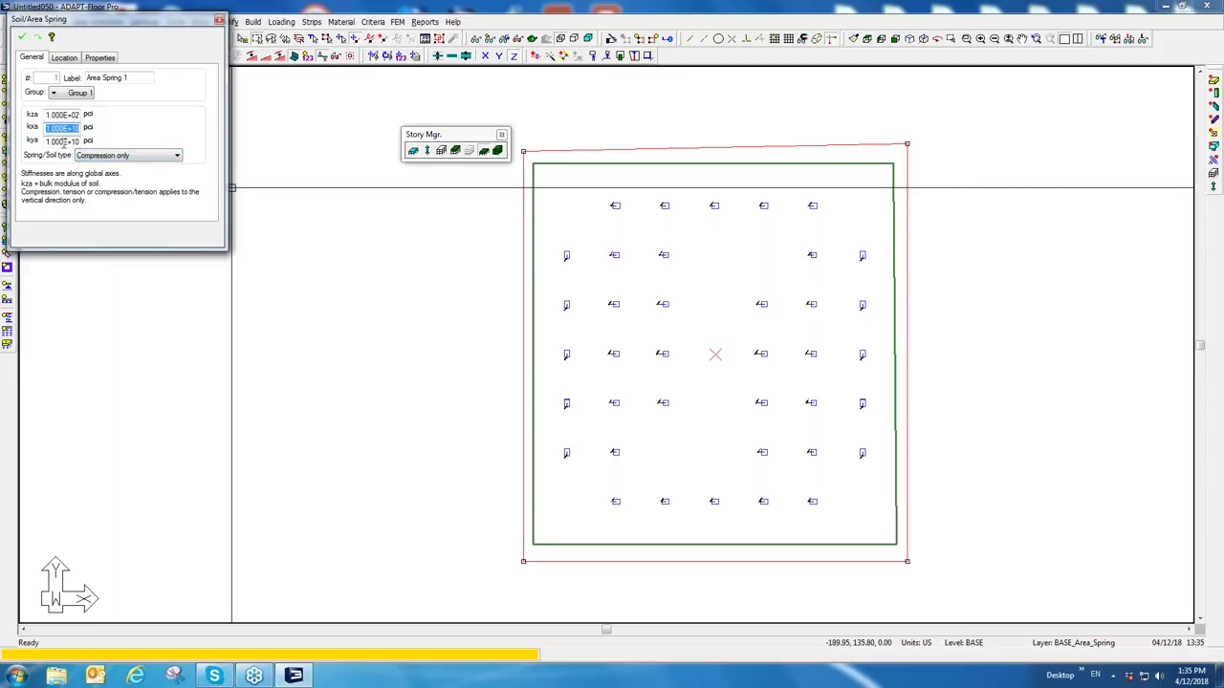
key(Escape)
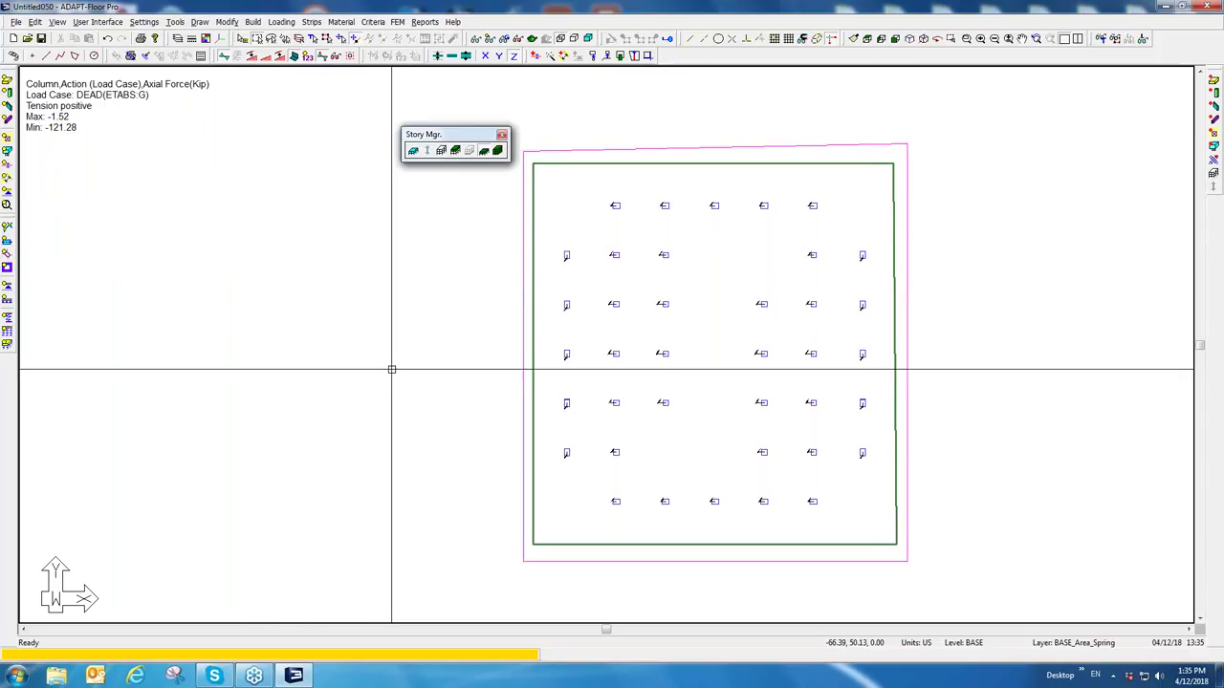
Step: Examine the base slab, its columns and the area spring boundary in a 3D isometric view
scroll(464, 363, down, 1)
click(909, 38)
click(532, 38)
drag(574, 276, 588, 246)
click(1206, 6)
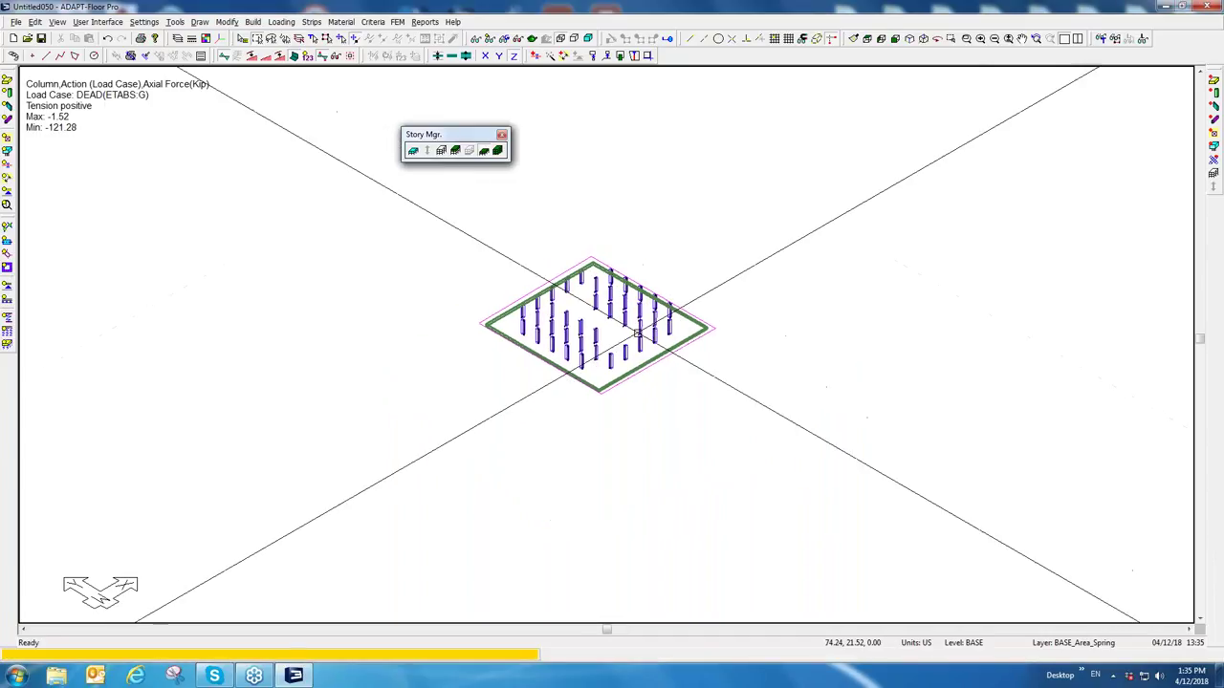
drag(545, 326, 539, 300)
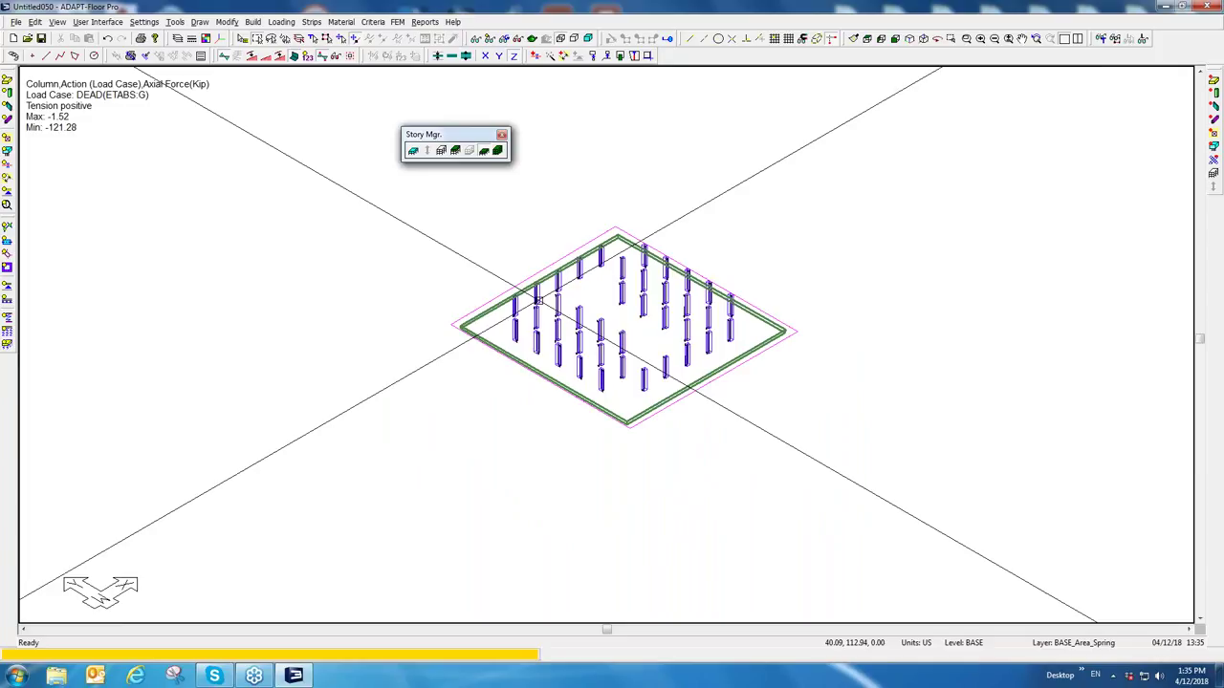
drag(538, 299, 552, 310)
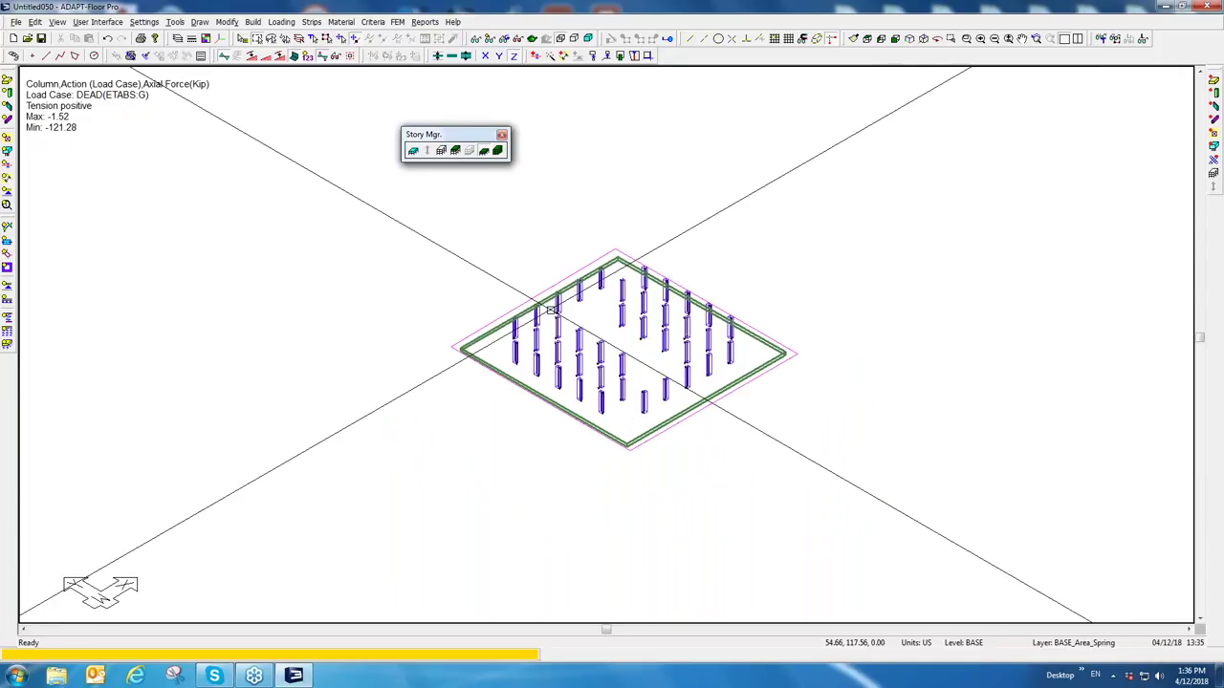
drag(551, 310, 554, 309)
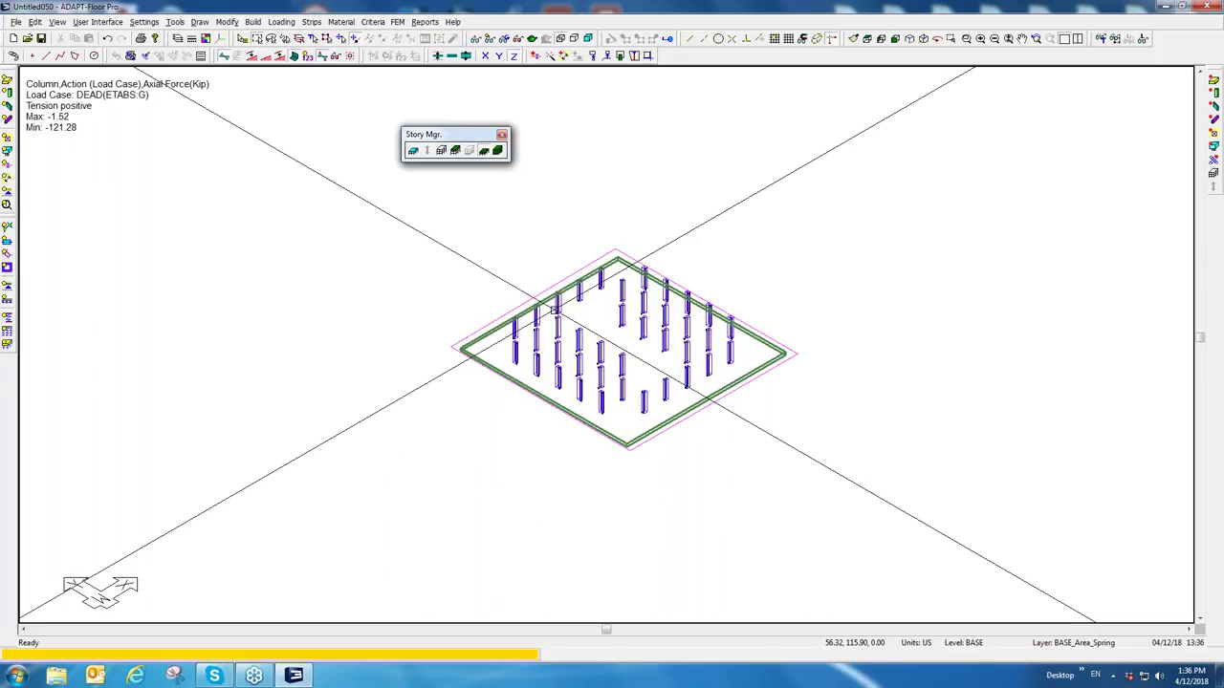
Step: Generate the slab's finite element mesh automatically, with automatic node shifting up to 1.5 ft
click(397, 21)
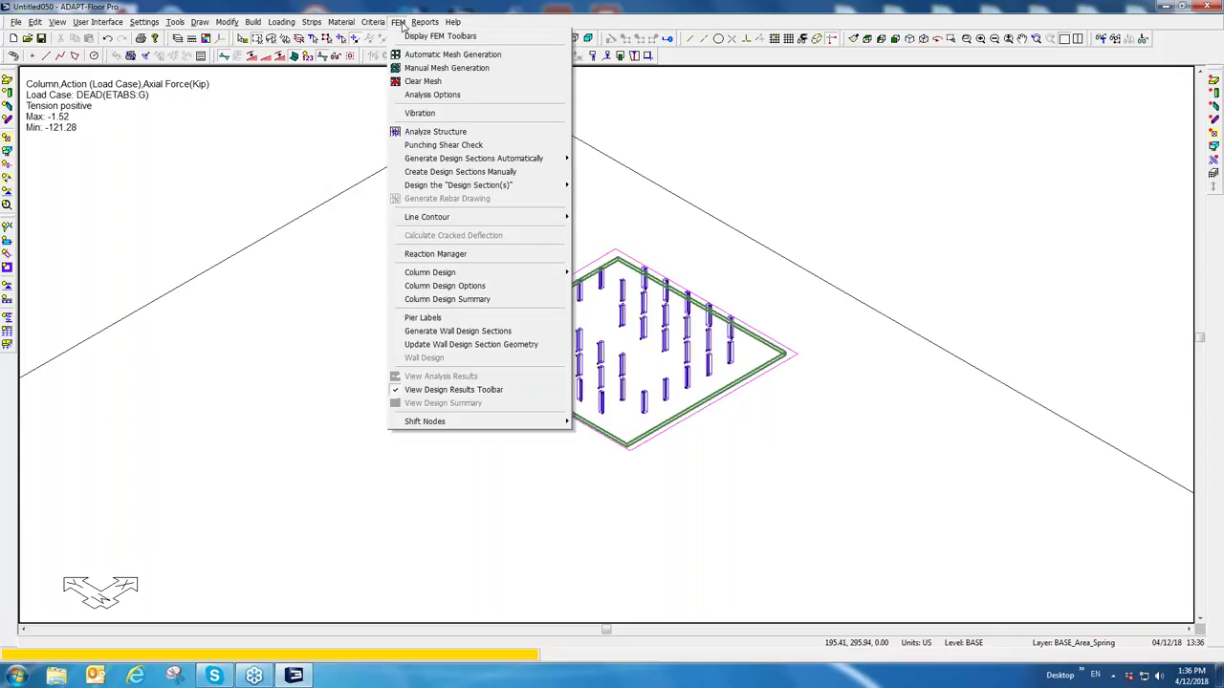
click(421, 55)
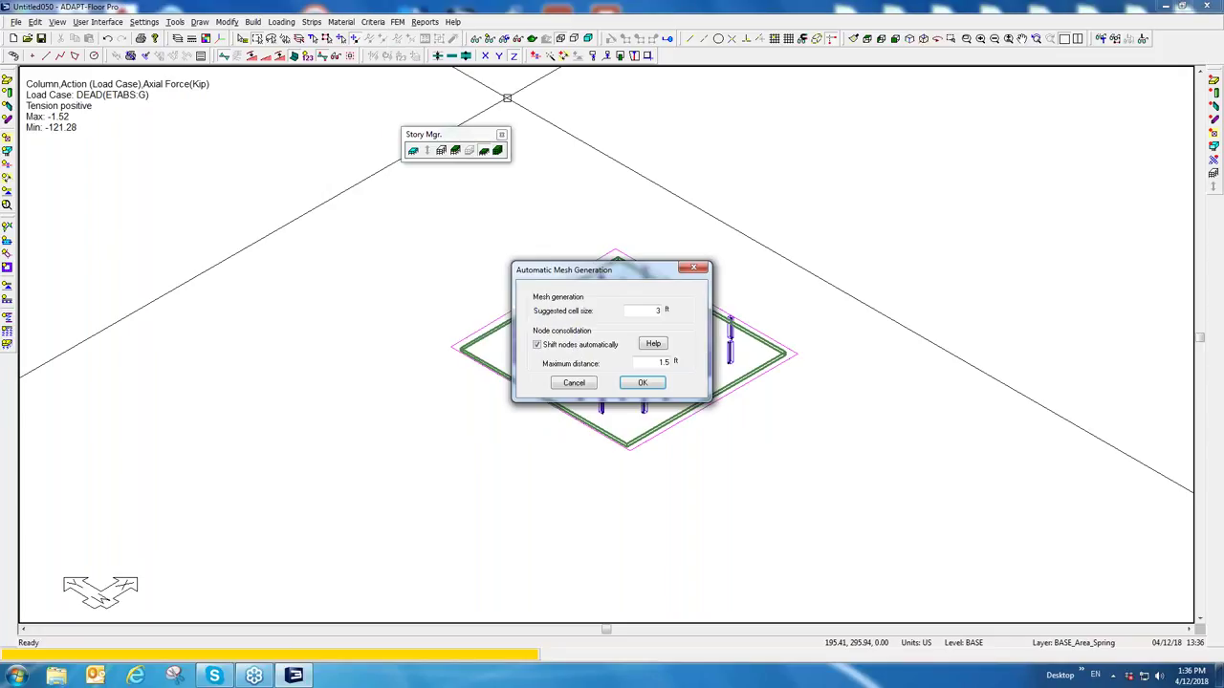
click(647, 310)
click(654, 380)
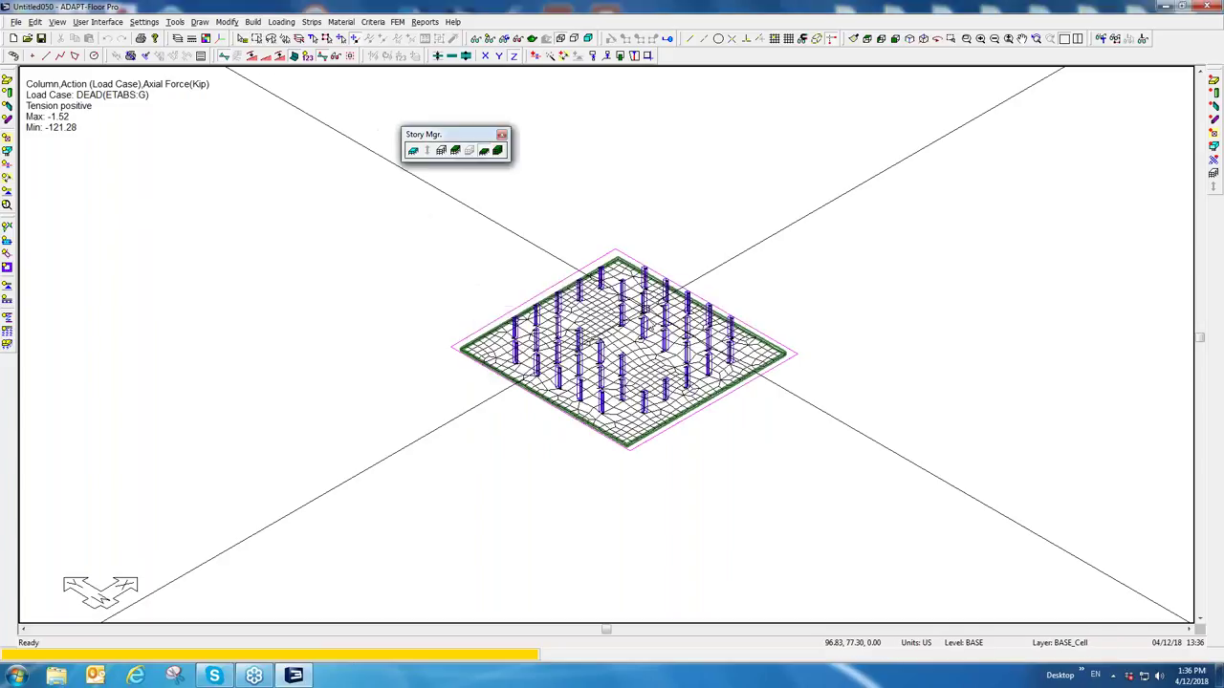
click(398, 21)
click(443, 132)
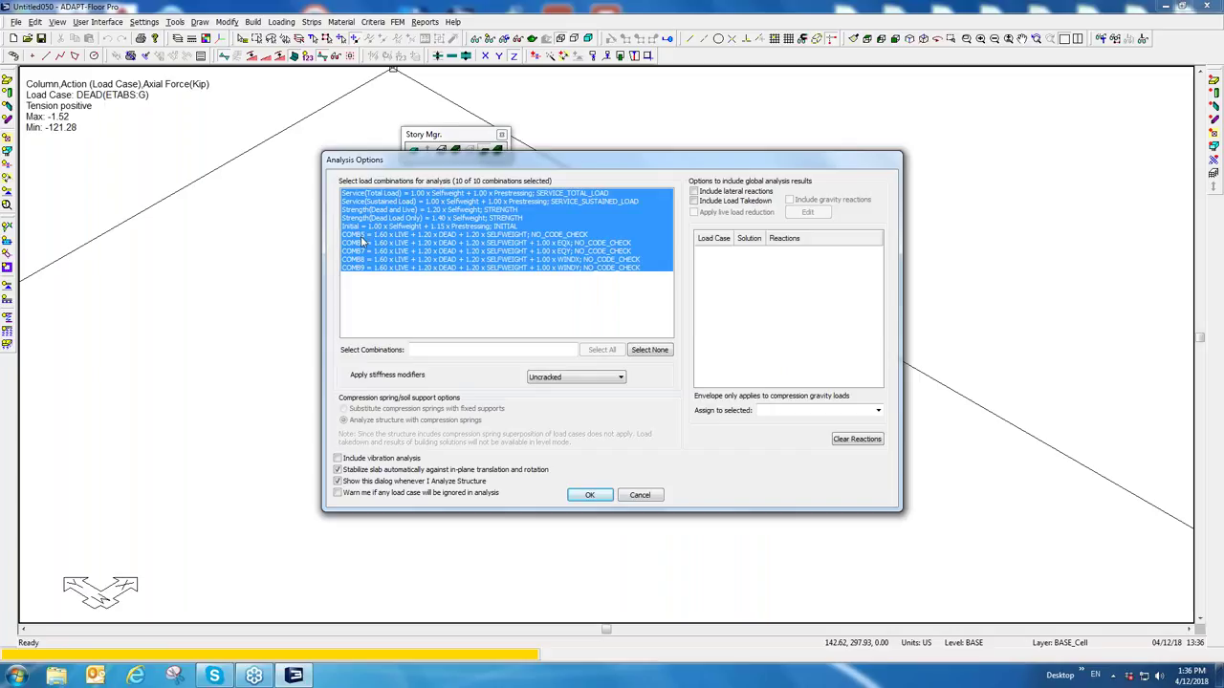
click(363, 195)
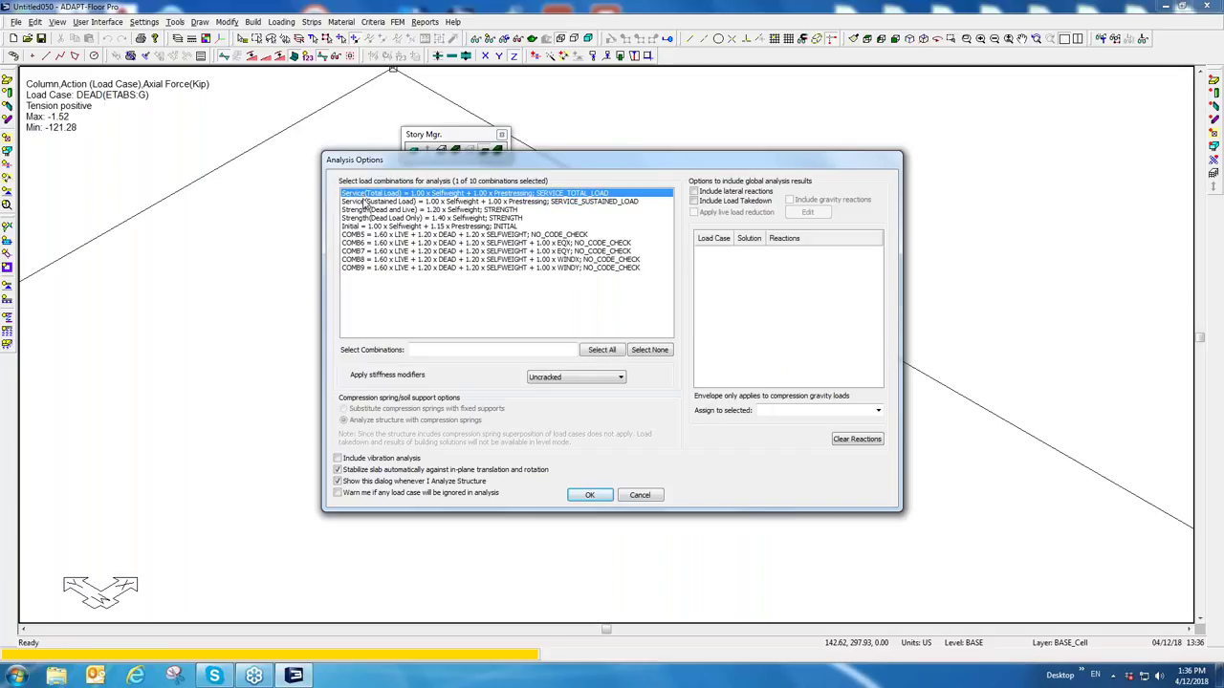
drag(364, 203, 364, 233)
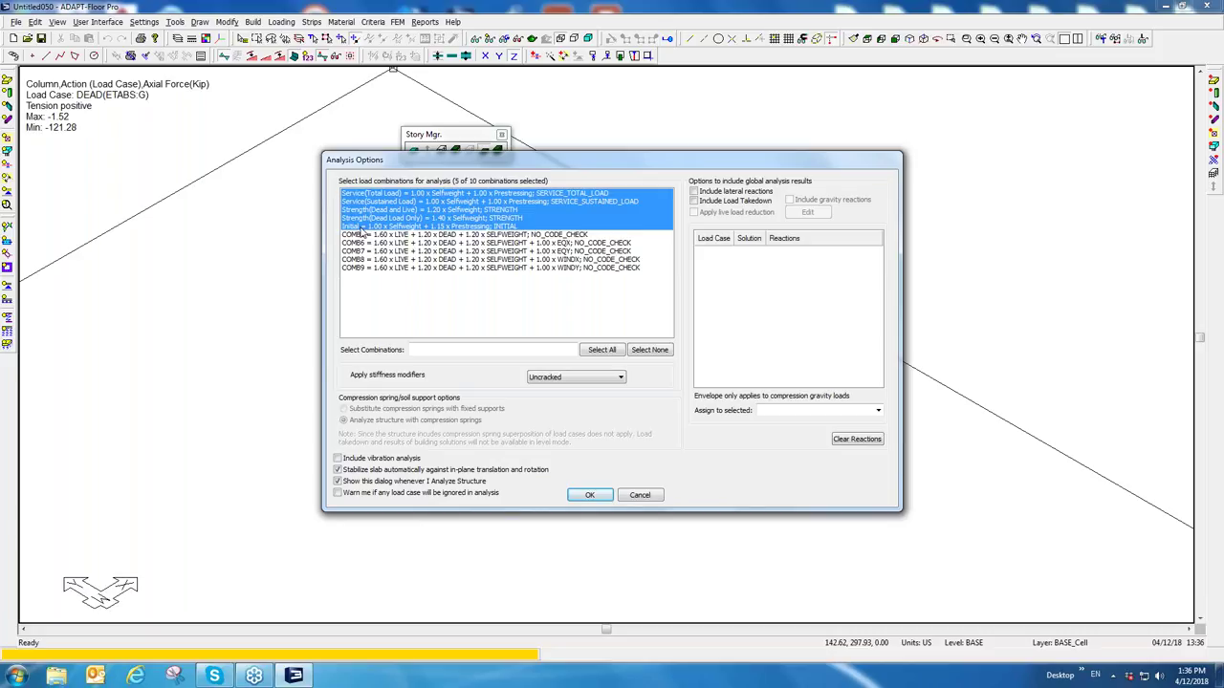
click(359, 235)
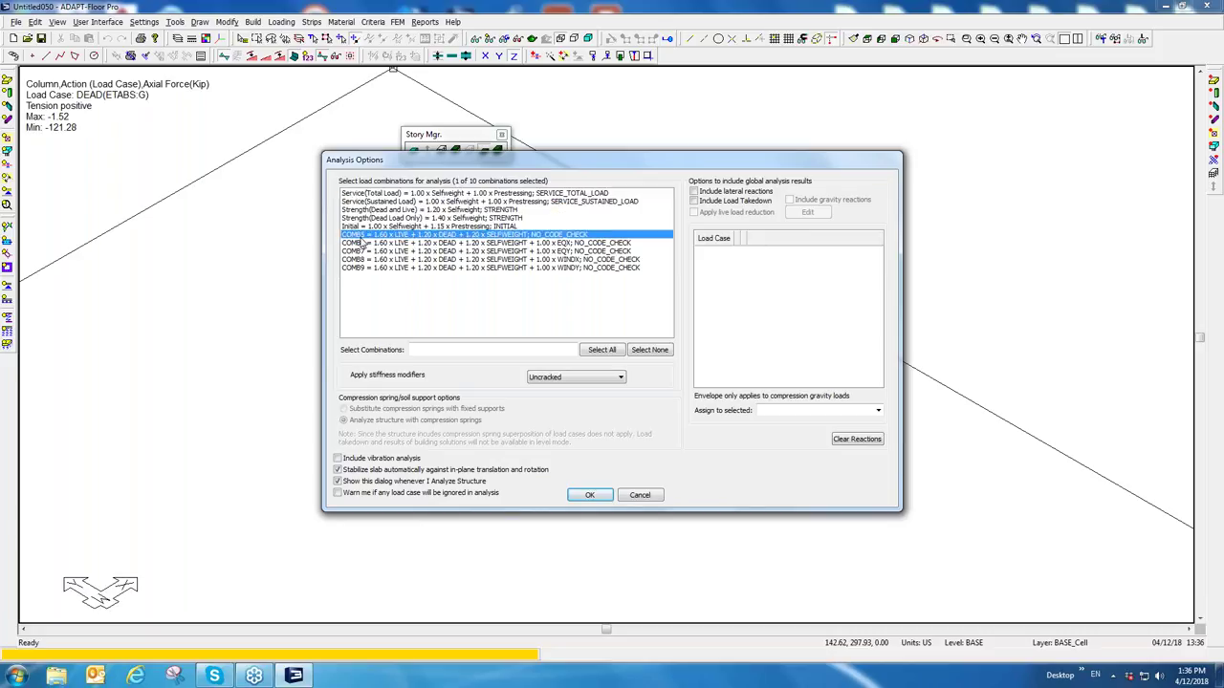
drag(361, 245, 362, 271)
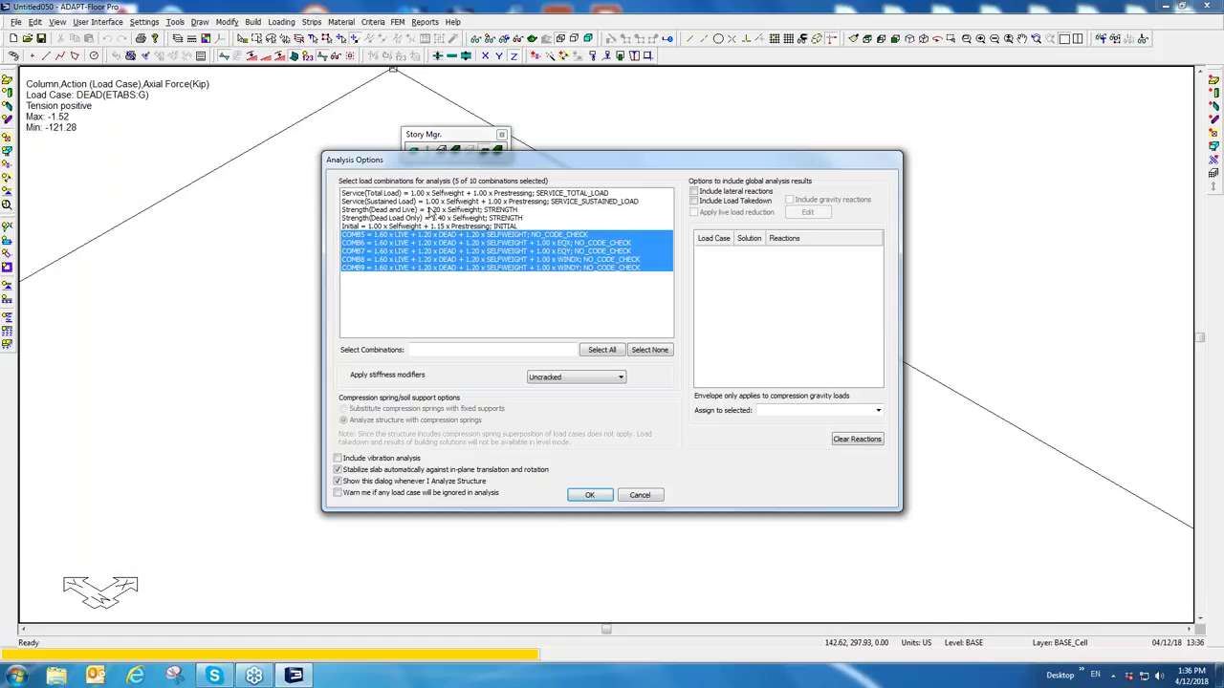
click(635, 495)
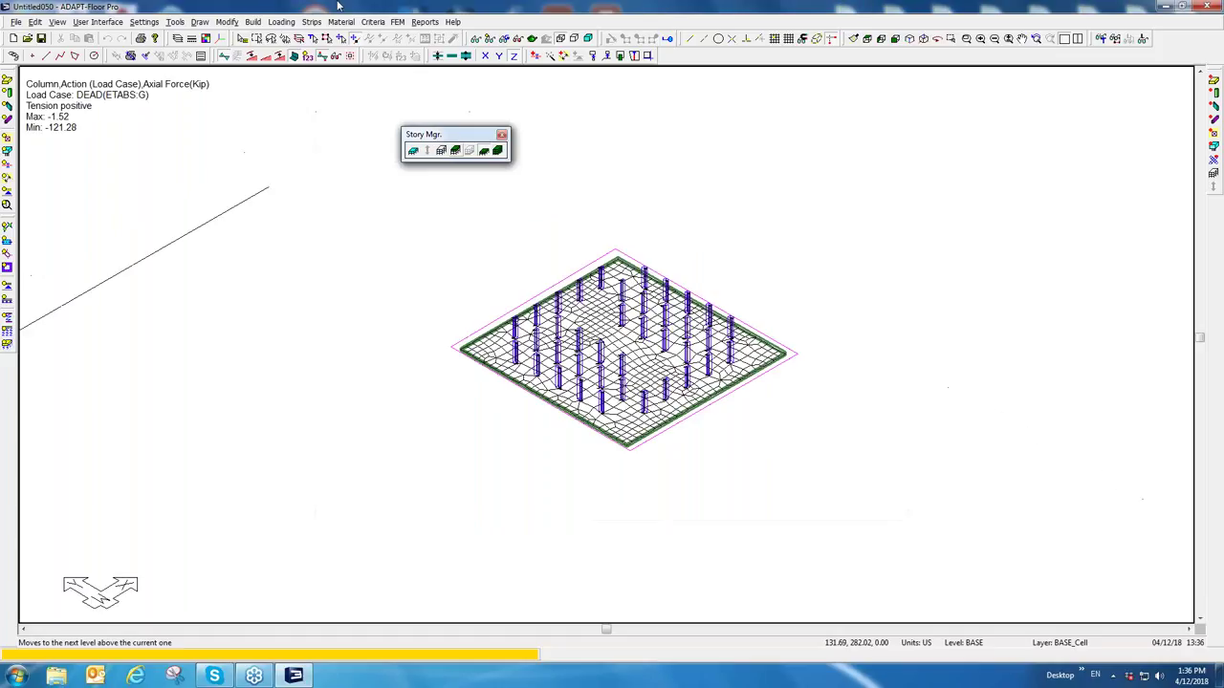
Step: Open the load combinations and examine which self-weight load case COMB5 to COMB9 use
click(284, 23)
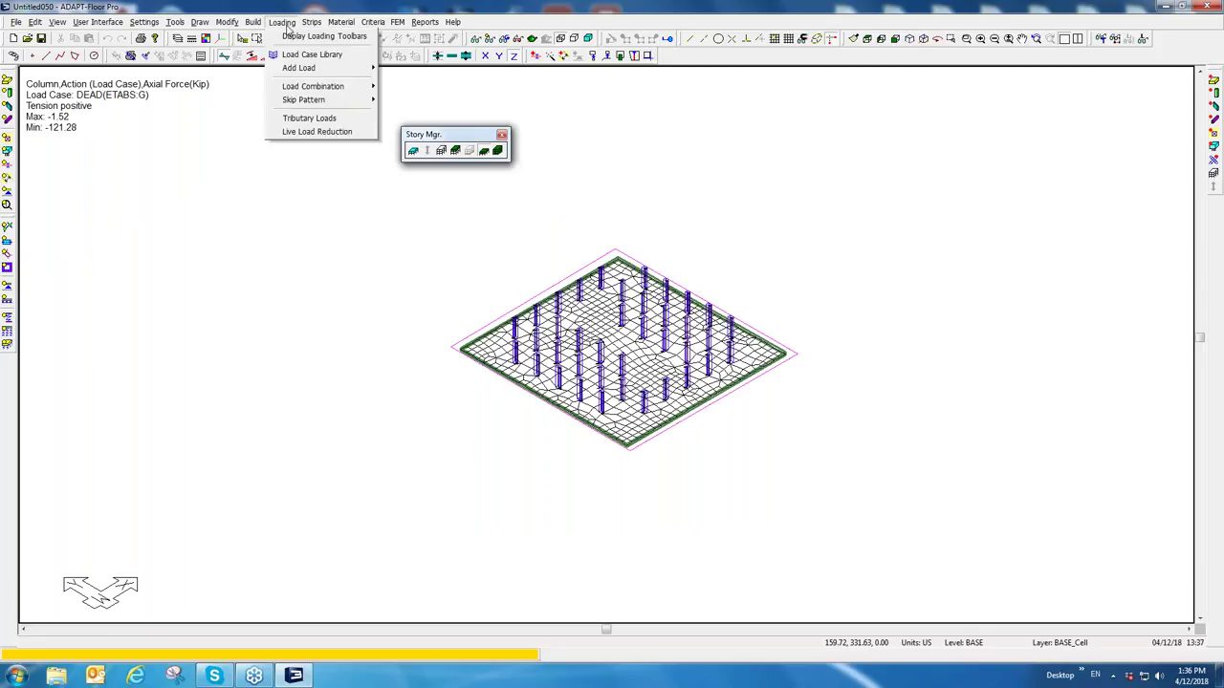
mouse_move(316, 86)
click(413, 87)
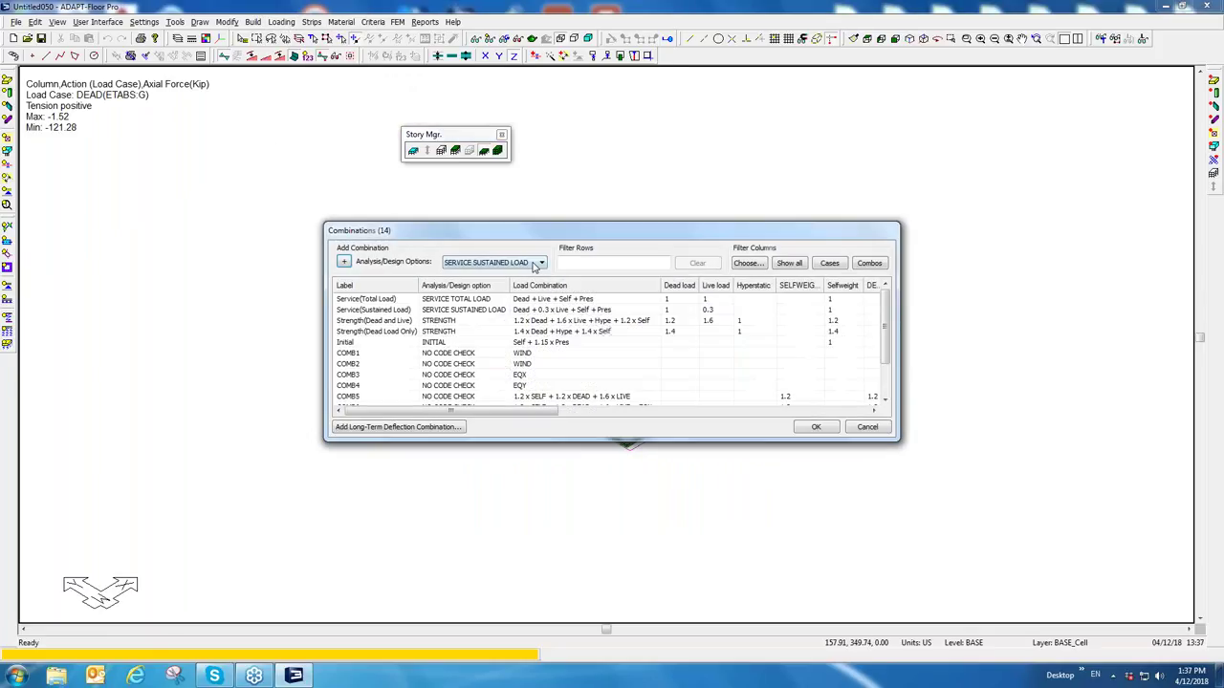
click(673, 356)
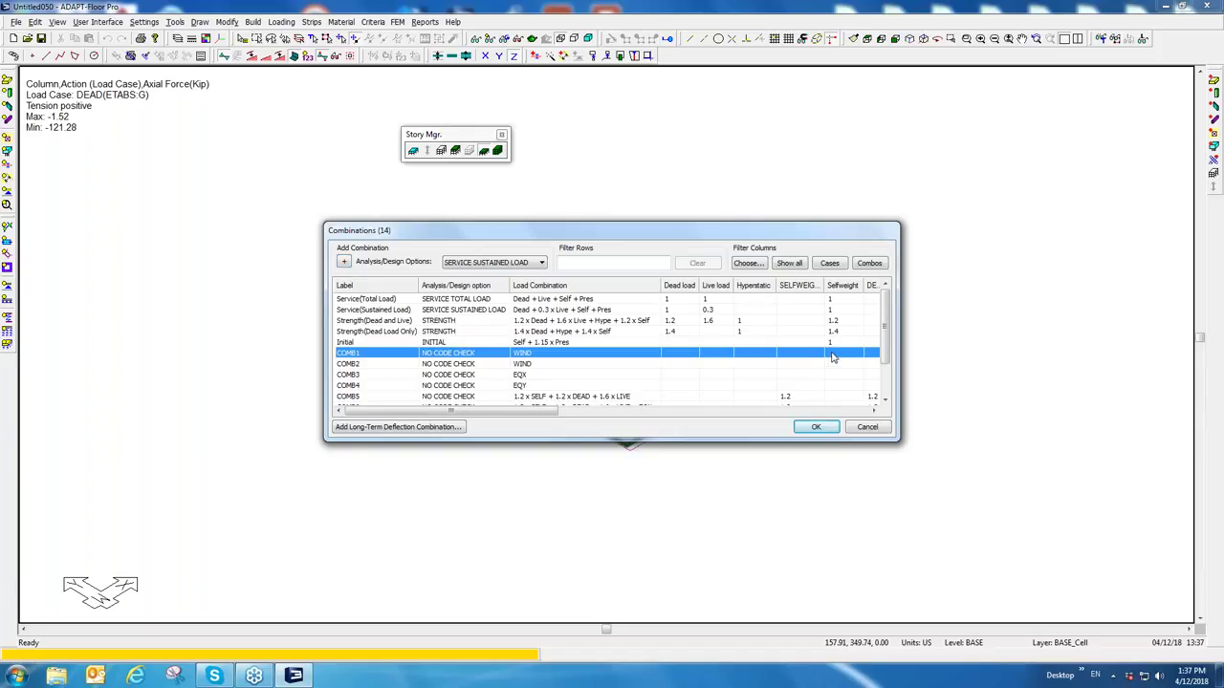
scroll(823, 357, down, 2)
click(792, 355)
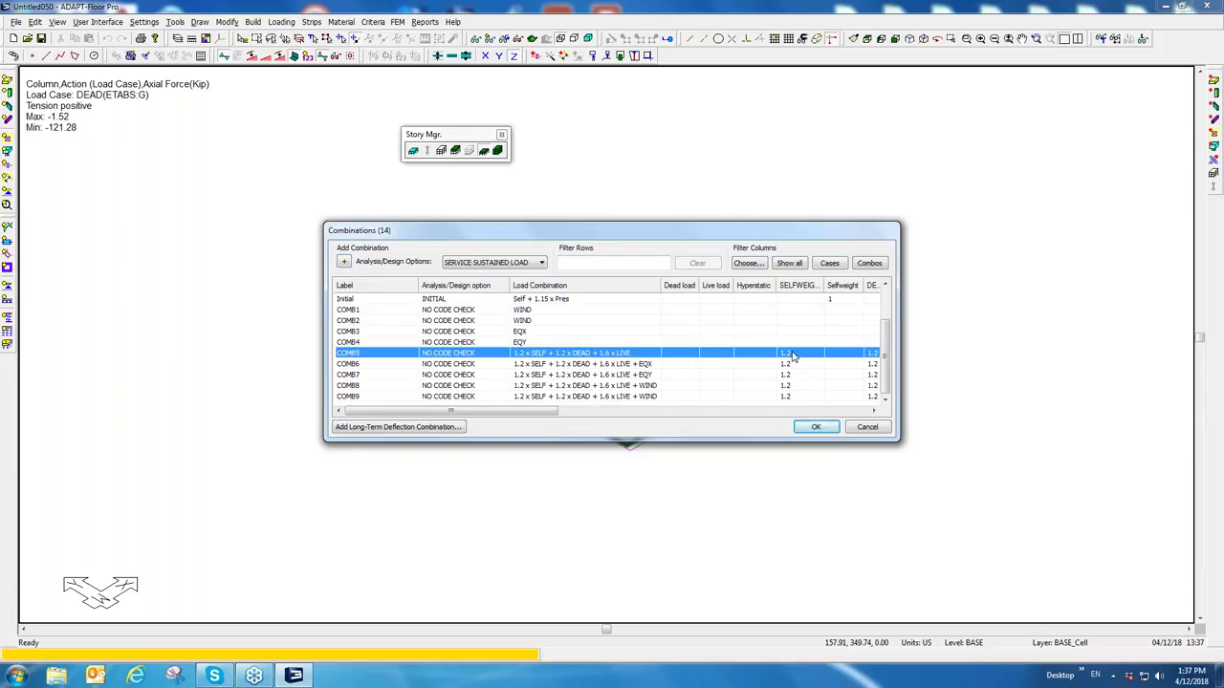
click(792, 355)
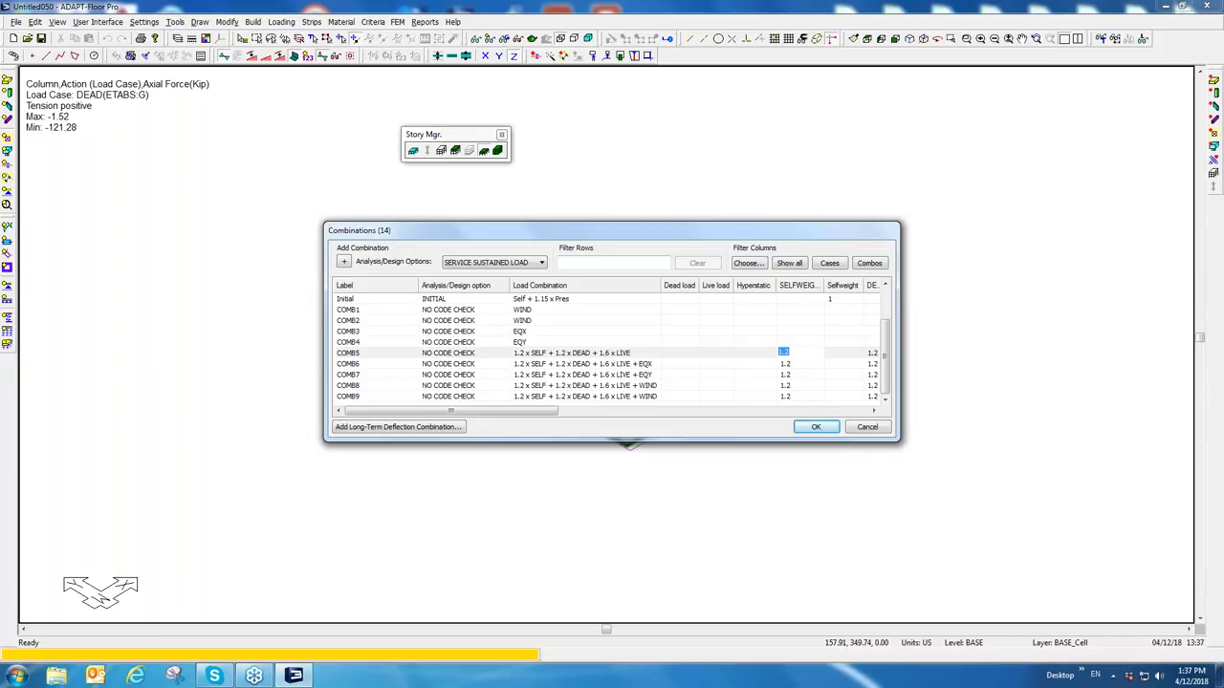
double_click(822, 284)
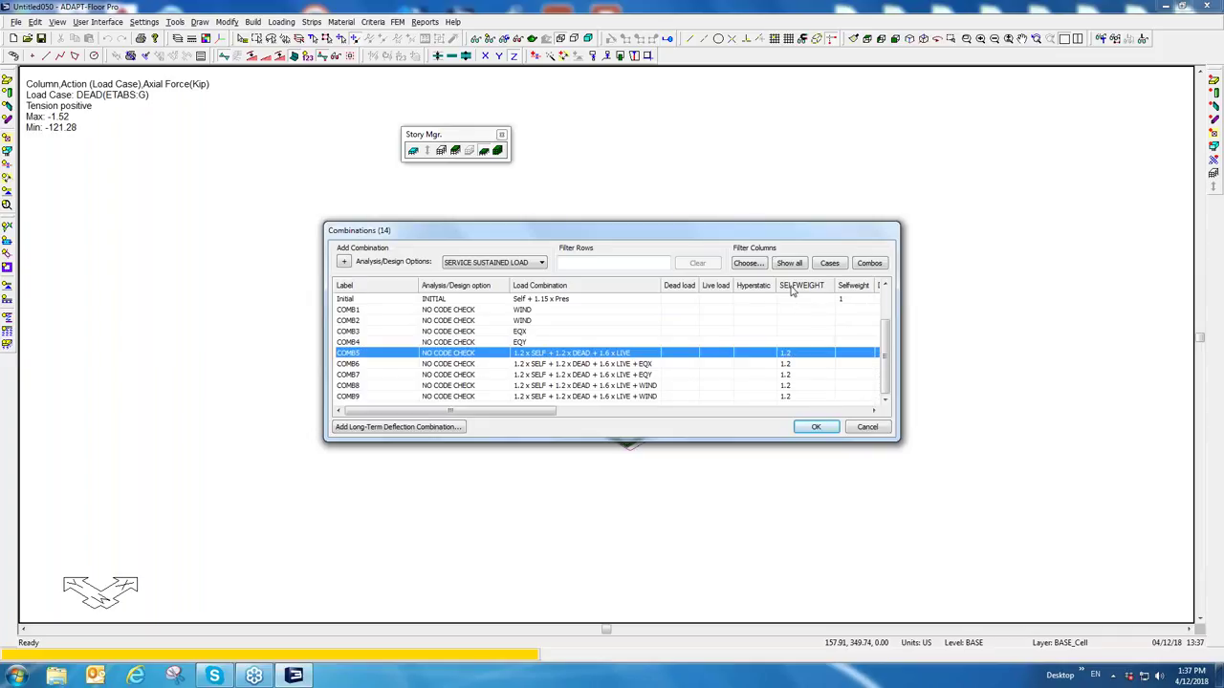
Step: Clear the factors for the imported SELFWEIGHT case in combinations COMB5 to COMB9
click(785, 356)
key(Delete)
click(805, 368)
key(Delete)
click(800, 375)
key(Delete)
click(798, 387)
key(Delete)
click(797, 396)
key(Delete)
click(797, 384)
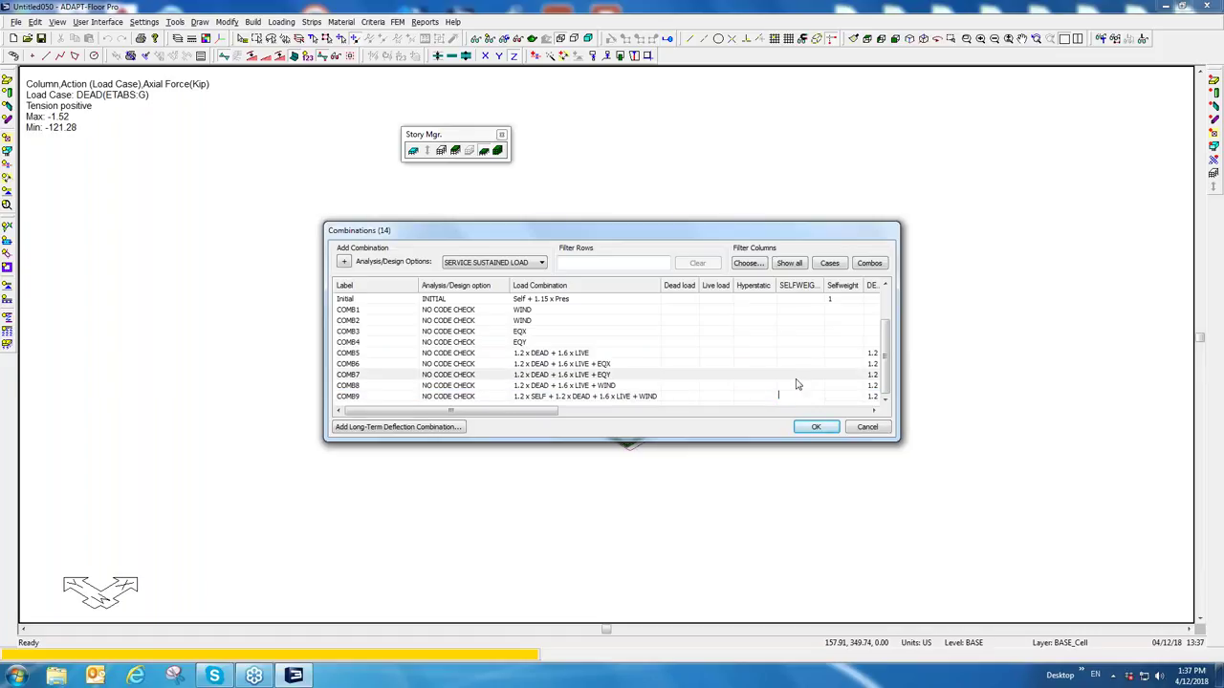
Step: Set the program's own Selfweight factor to 1 in combinations COMB5 to COMB9 and accept the combinations
click(841, 356)
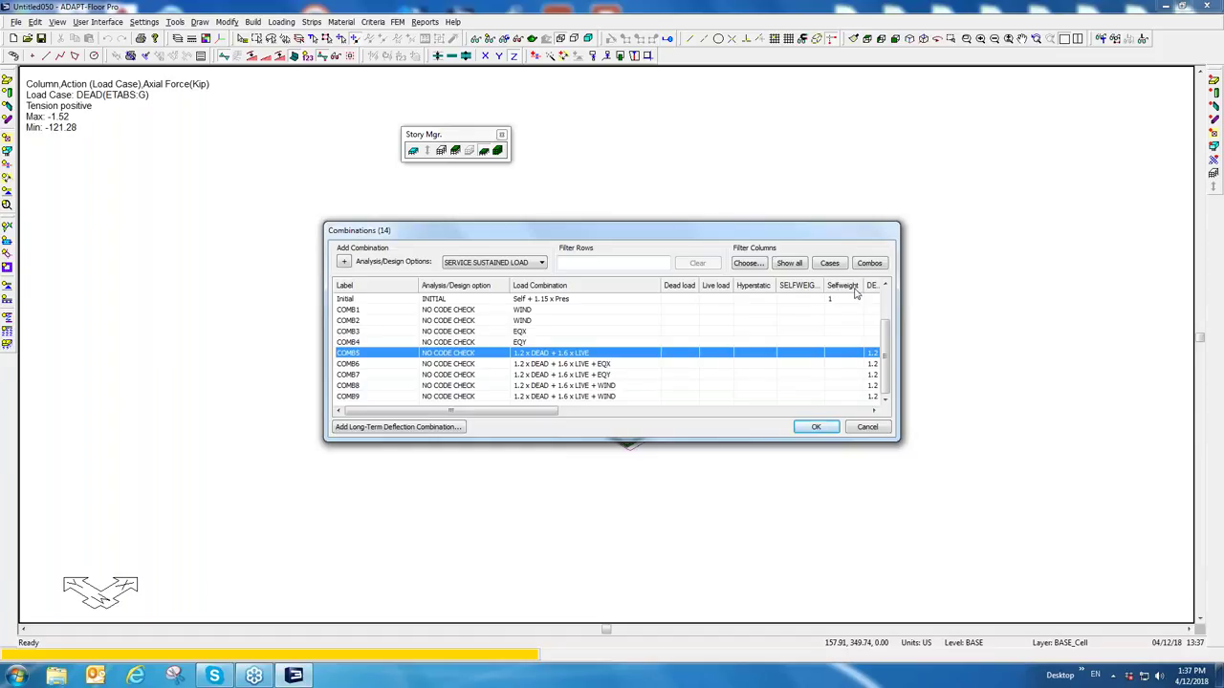
click(842, 355)
text(1)
key(Return)
click(828, 364)
text(1)
key(Return)
click(828, 375)
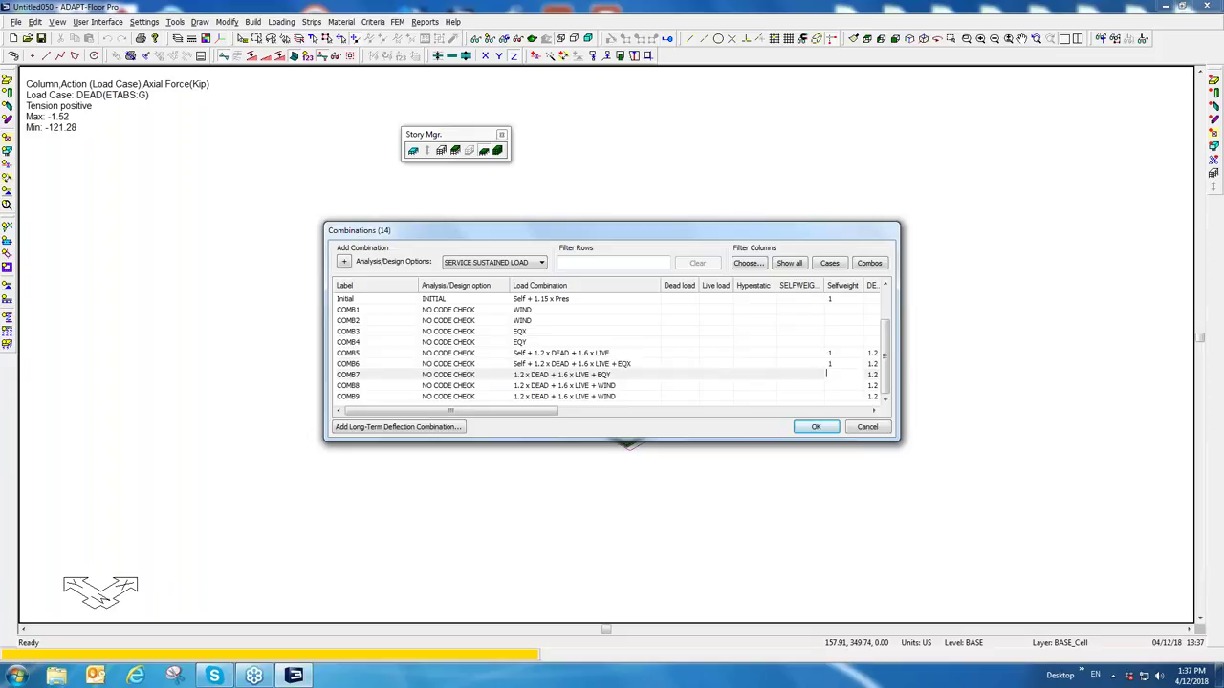
text(1)
key(Return)
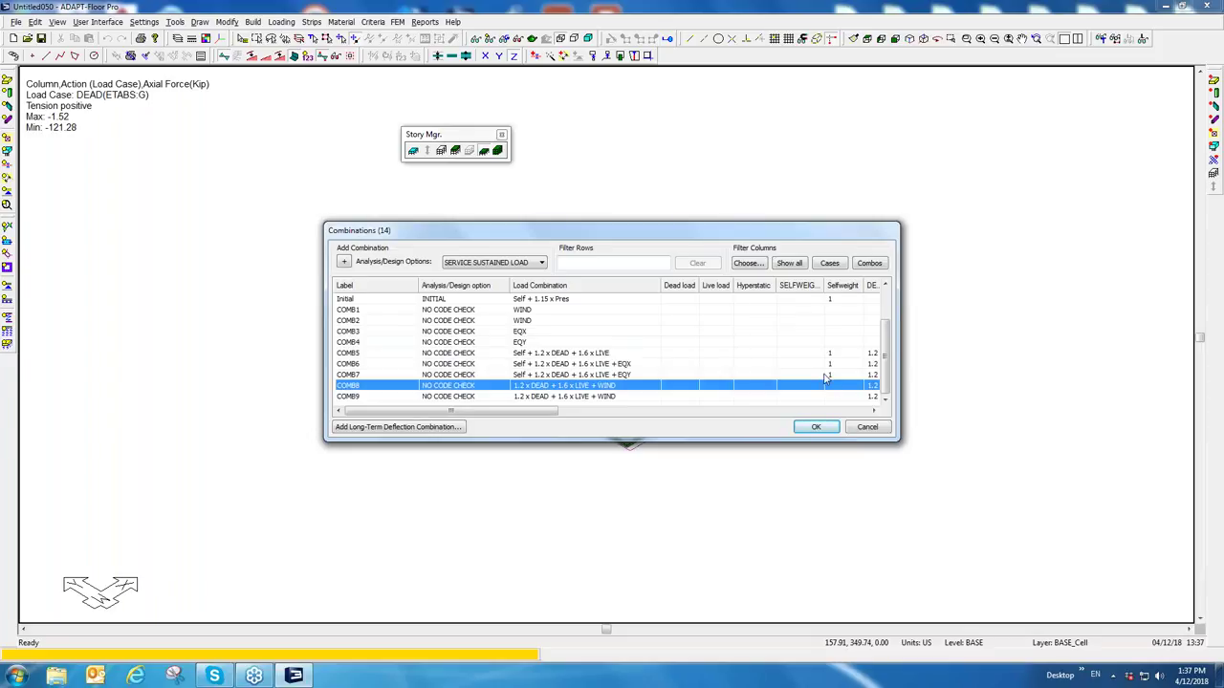
click(828, 386)
text(1)
key(Return)
click(828, 396)
text(1)
key(Return)
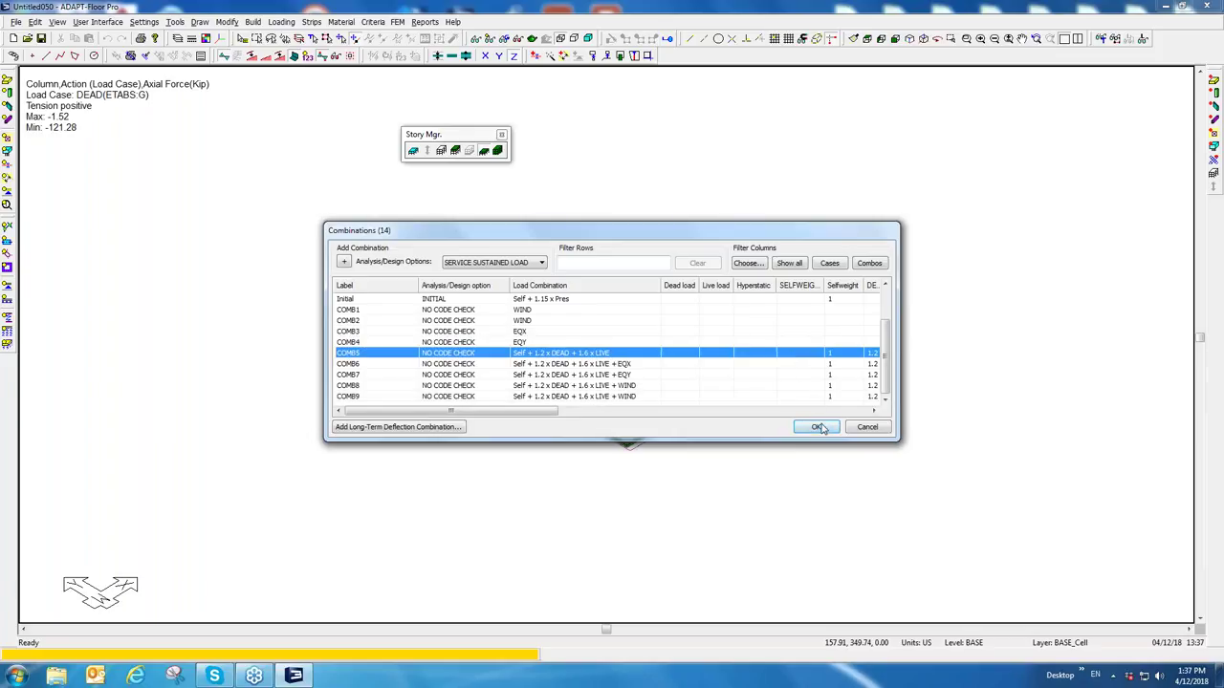
click(815, 426)
Step: Open the structural analysis options and select only load combinations COMB5 to COMB9
click(397, 21)
click(420, 131)
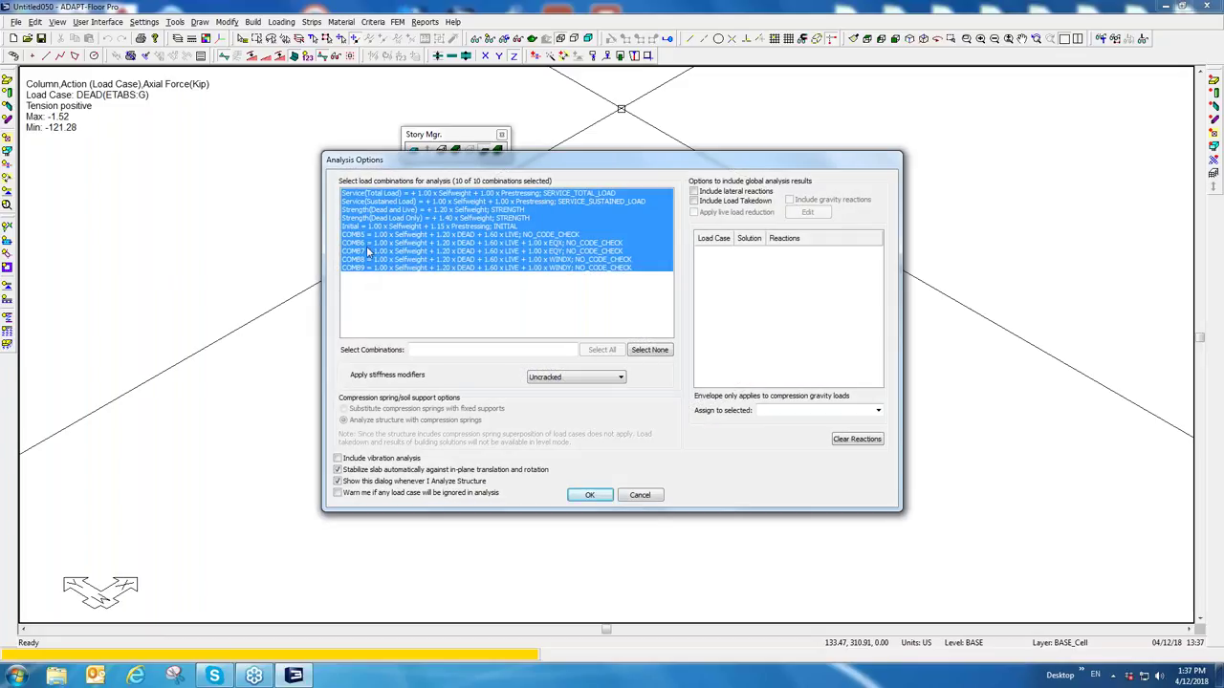
drag(371, 235, 390, 265)
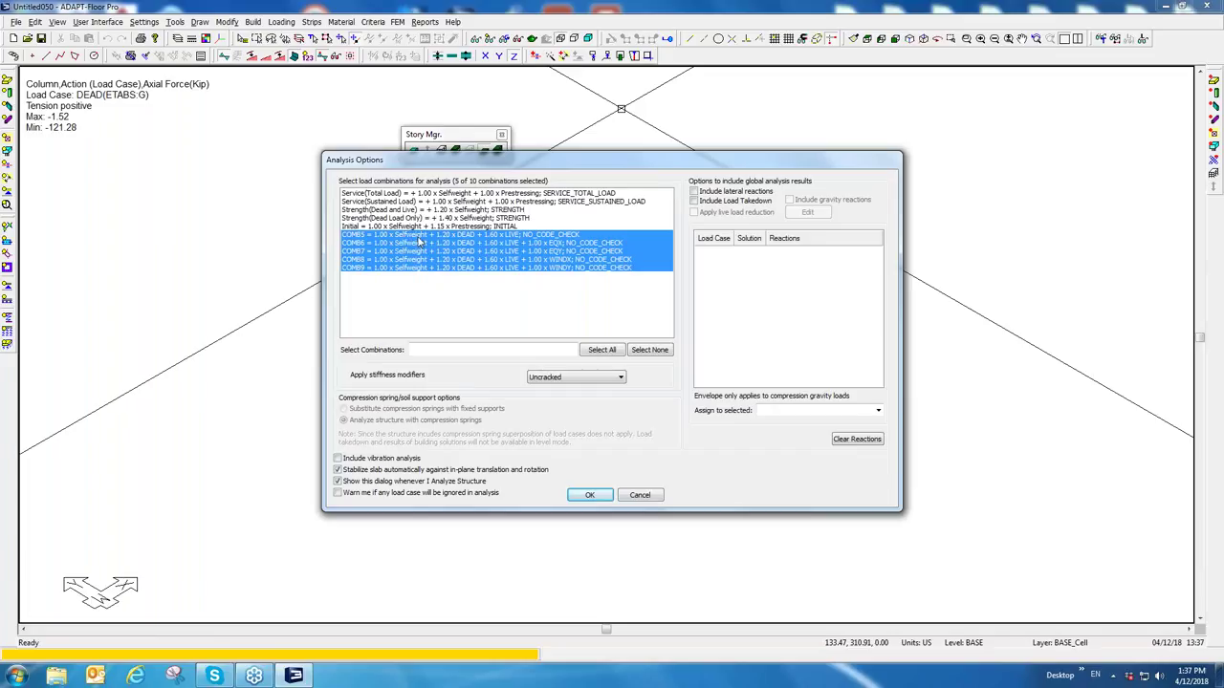
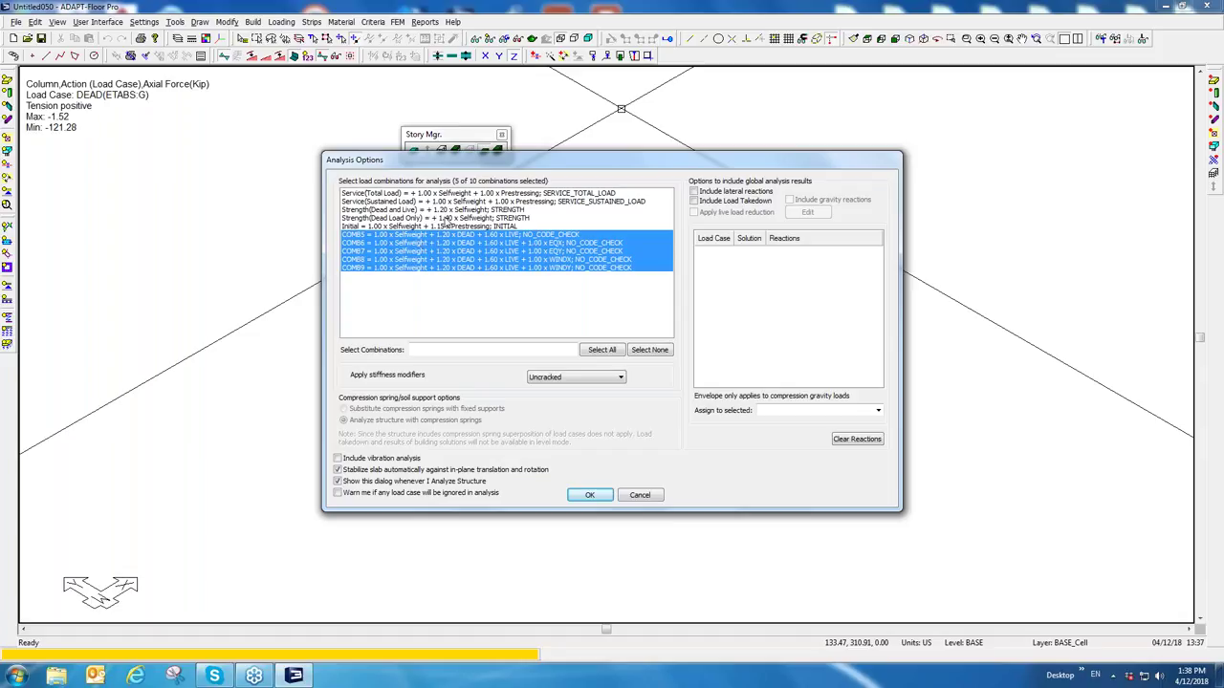
Step: Run the analysis with lateral reactions and load takedown included from the ETABS solution
click(693, 192)
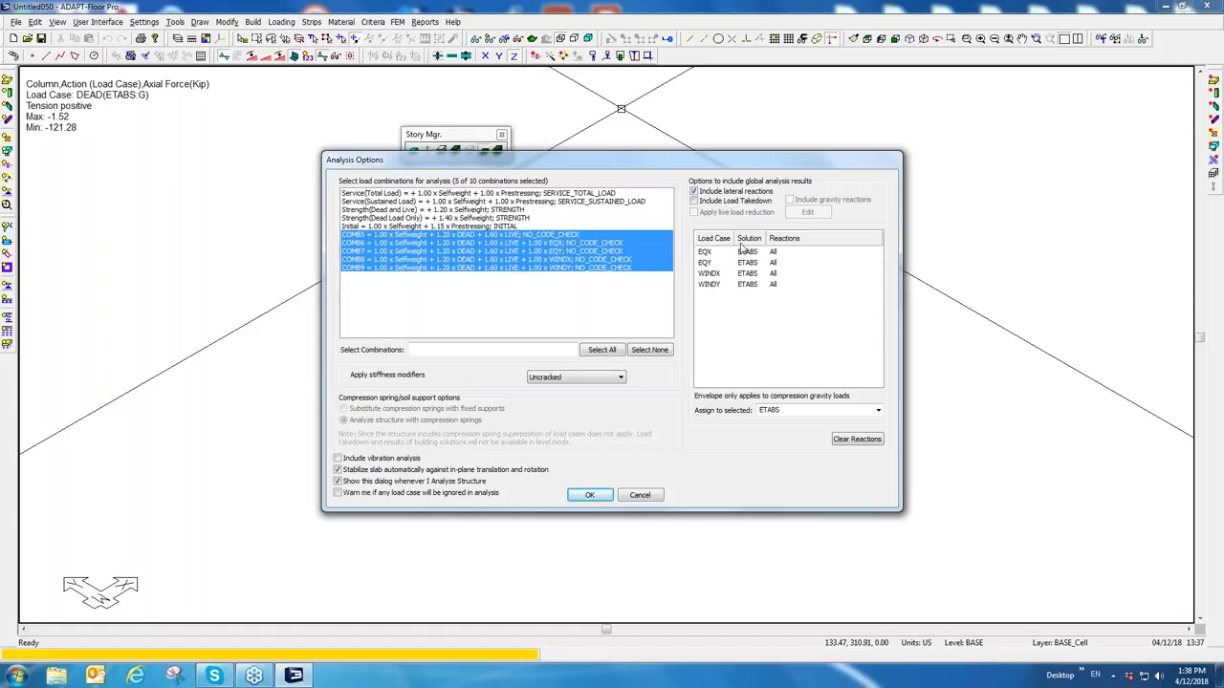
click(694, 201)
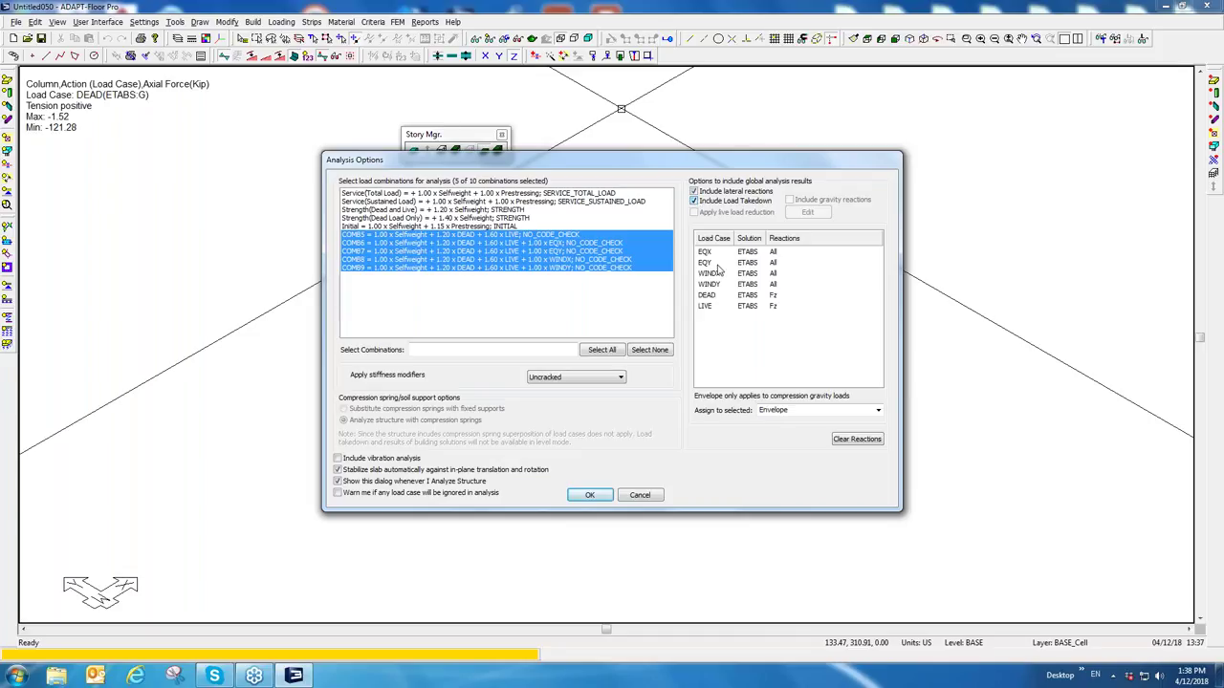
click(706, 306)
click(707, 296)
click(590, 496)
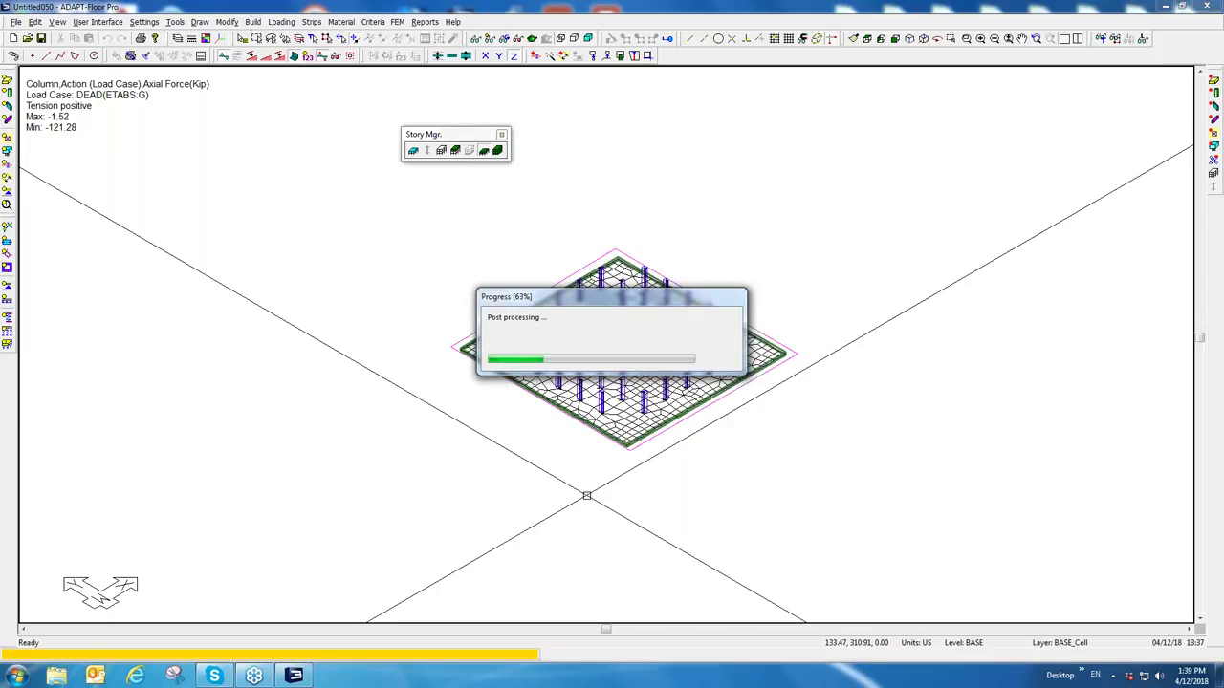
click(592, 366)
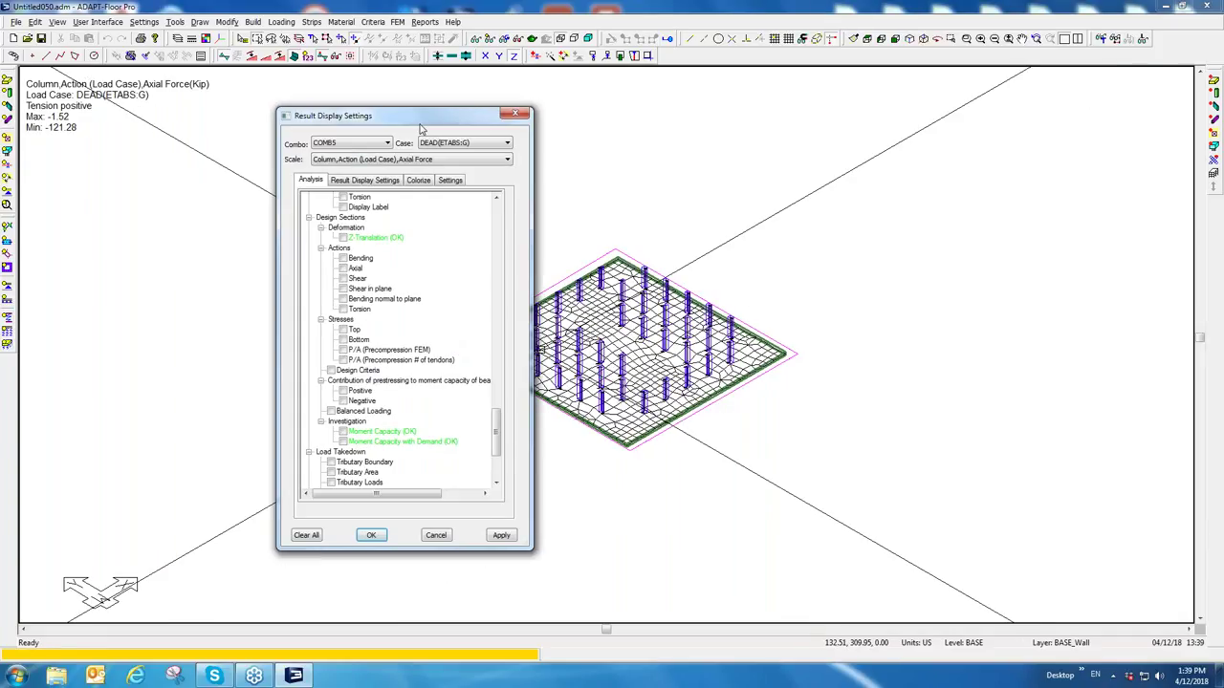
Step: Set the result combination to COMB6 and display the slab's soil pressure contour map
drag(426, 125, 940, 178)
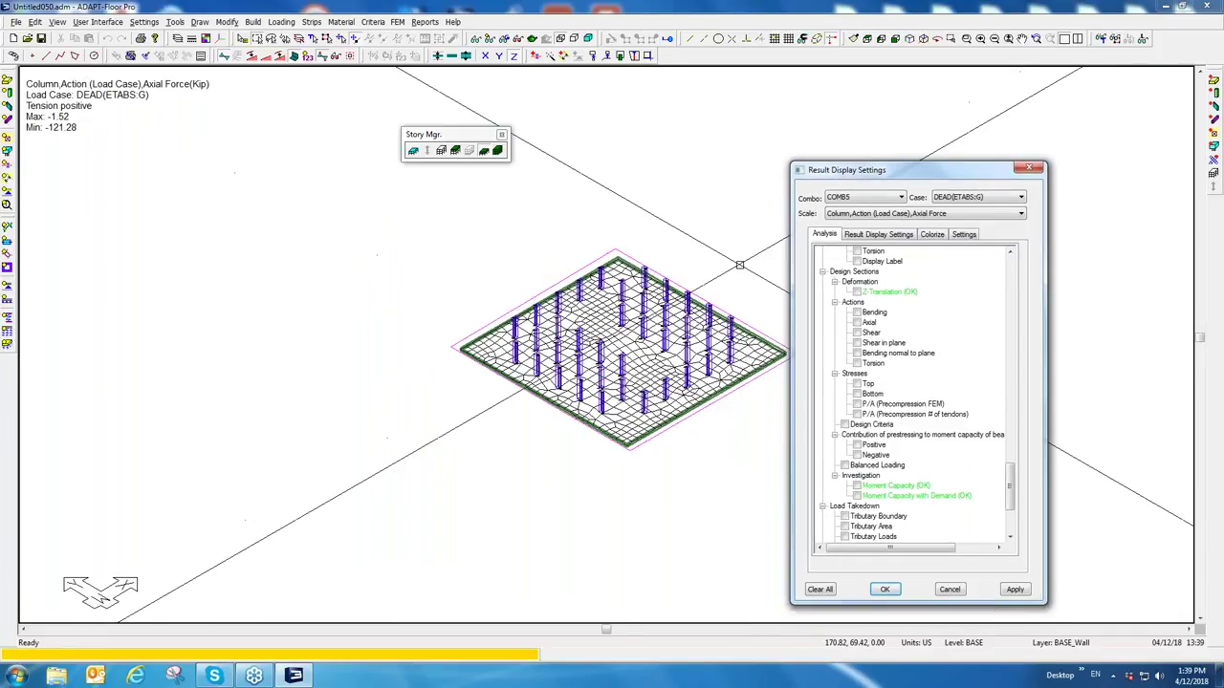
drag(891, 175, 846, 159)
drag(966, 467, 966, 237)
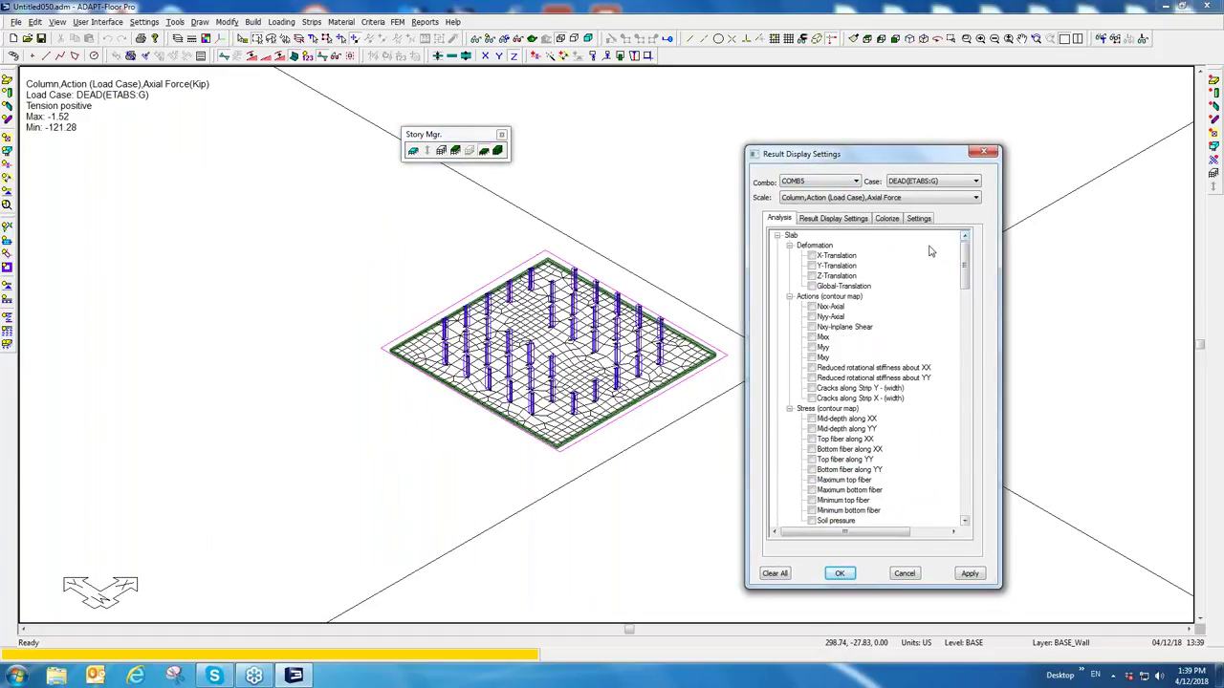
click(817, 181)
click(804, 218)
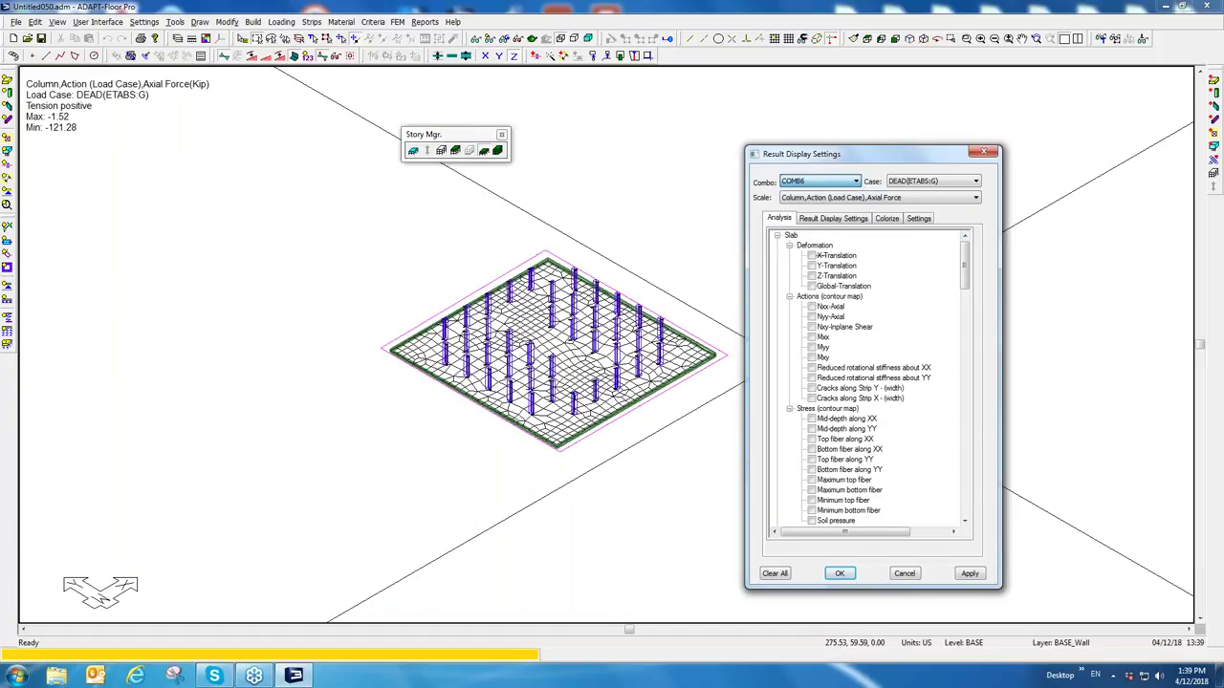
scroll(963, 278, down, 5)
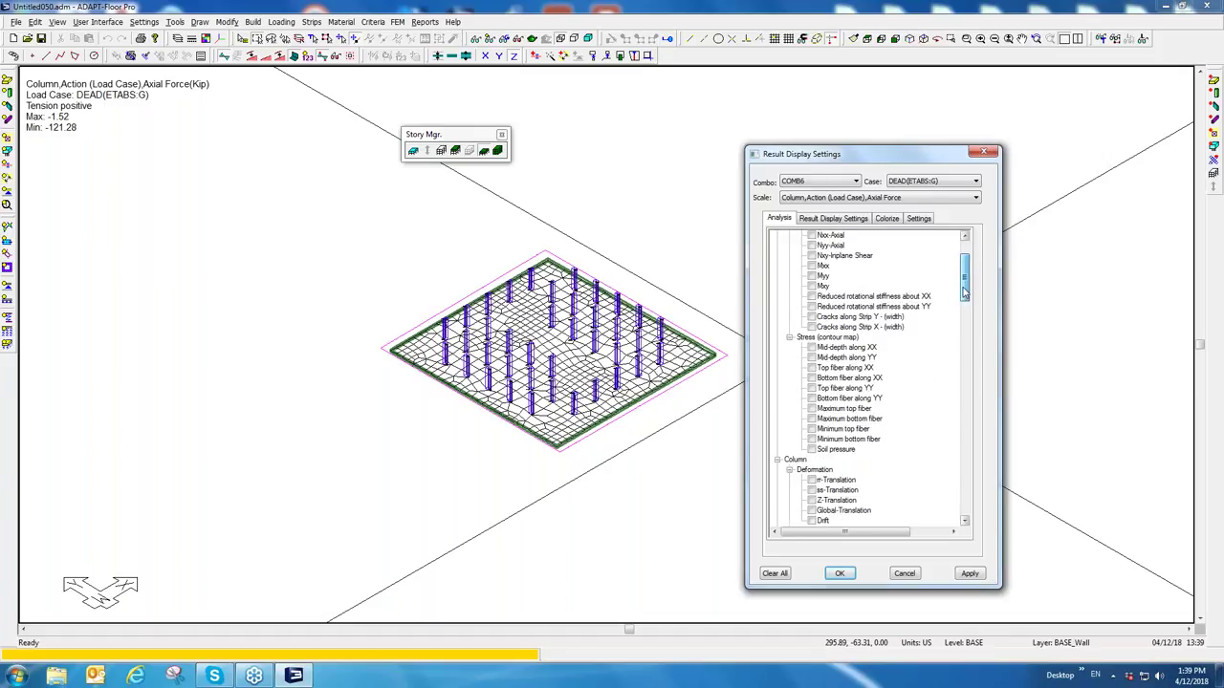
click(812, 368)
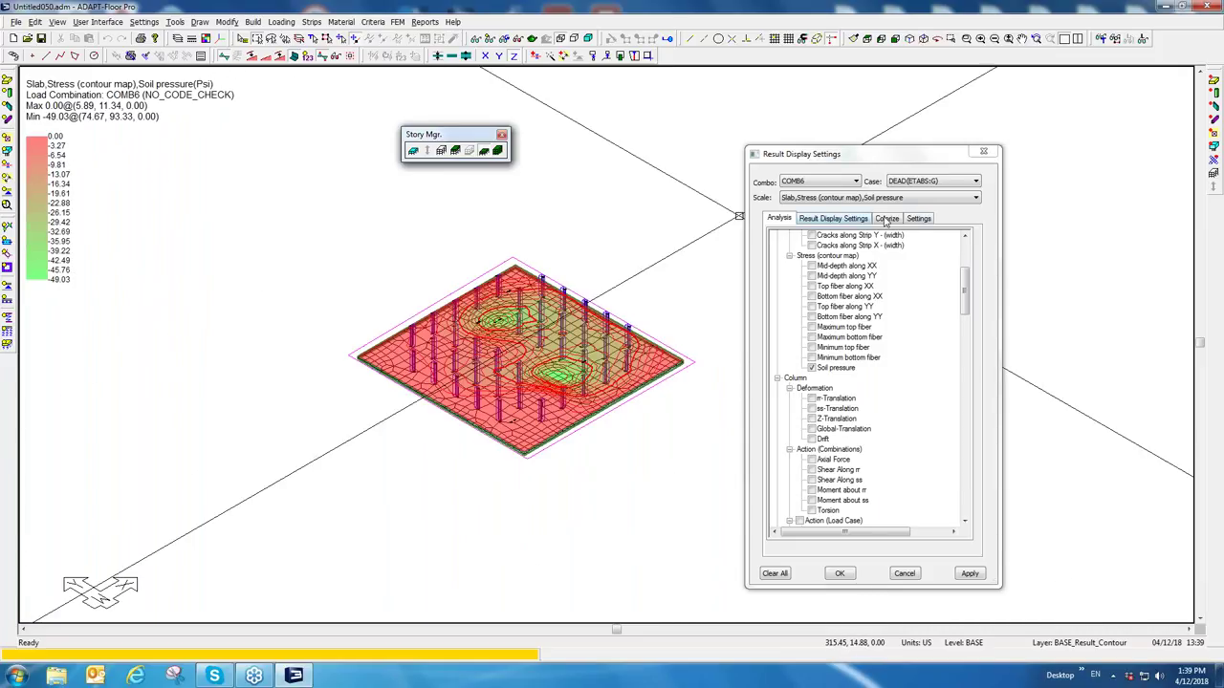
Step: Set the stress result display unit to psf and apply it to the soil pressure contours
click(918, 218)
click(947, 313)
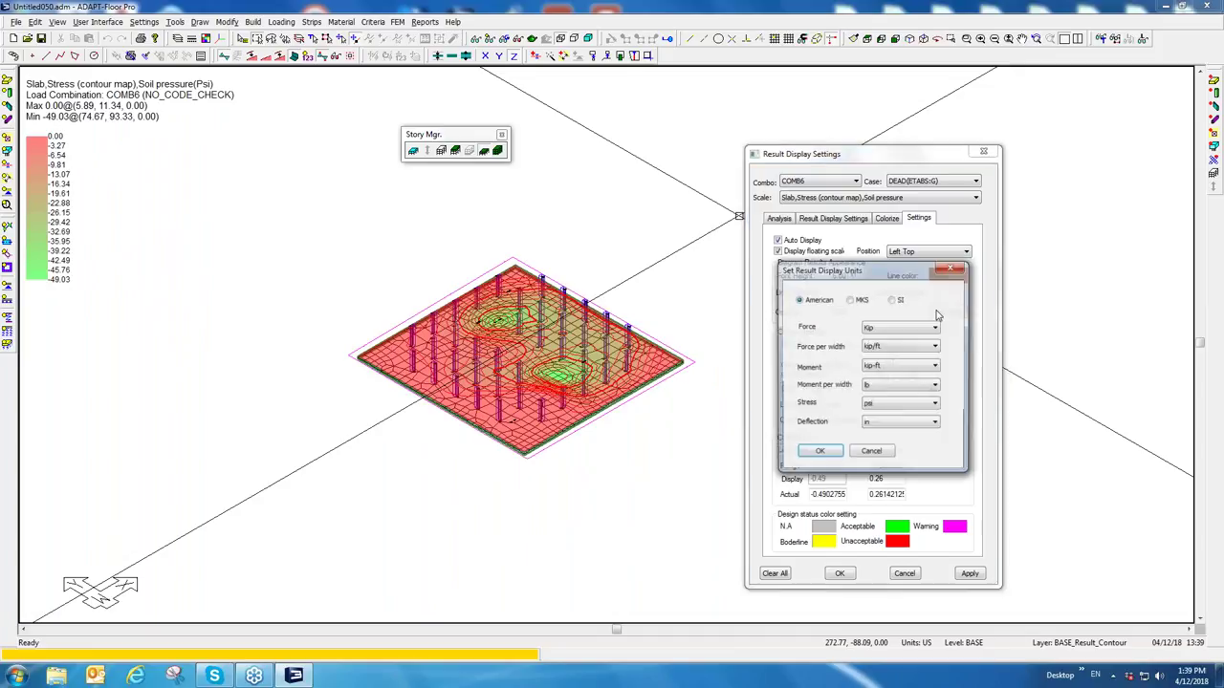
click(889, 407)
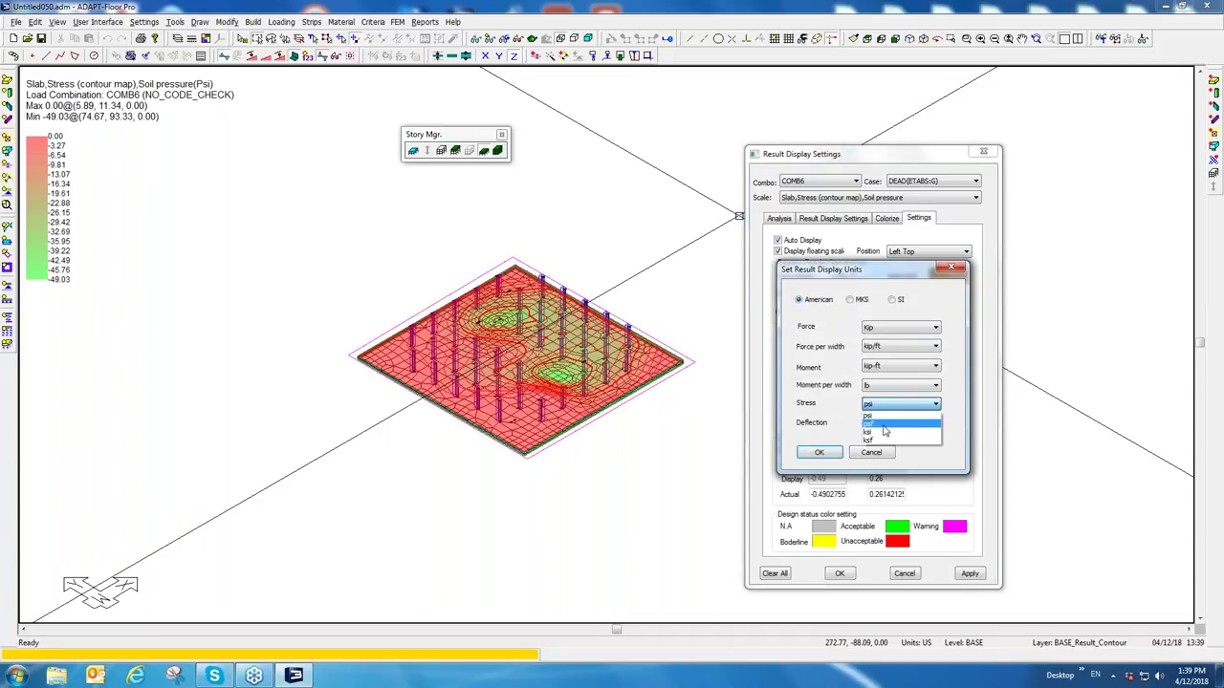
click(888, 430)
click(831, 454)
click(967, 574)
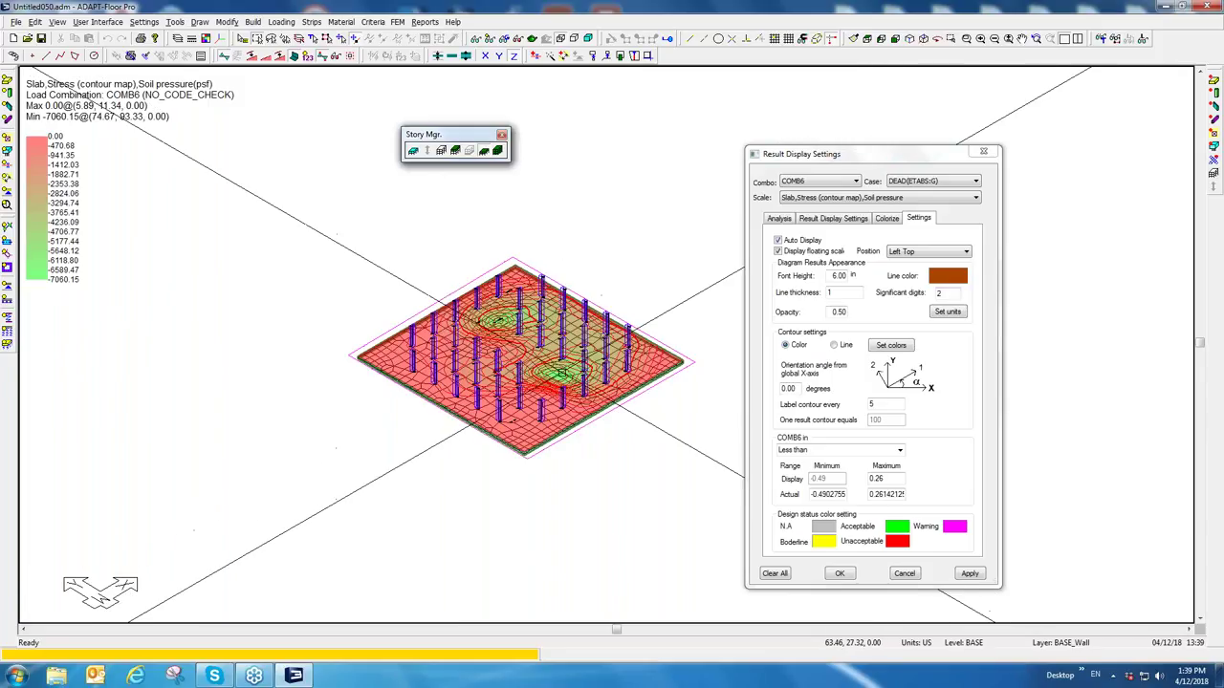
Step: Show the walls and examine the soil pressure contours in plan, then clear all displayed results
click(7, 114)
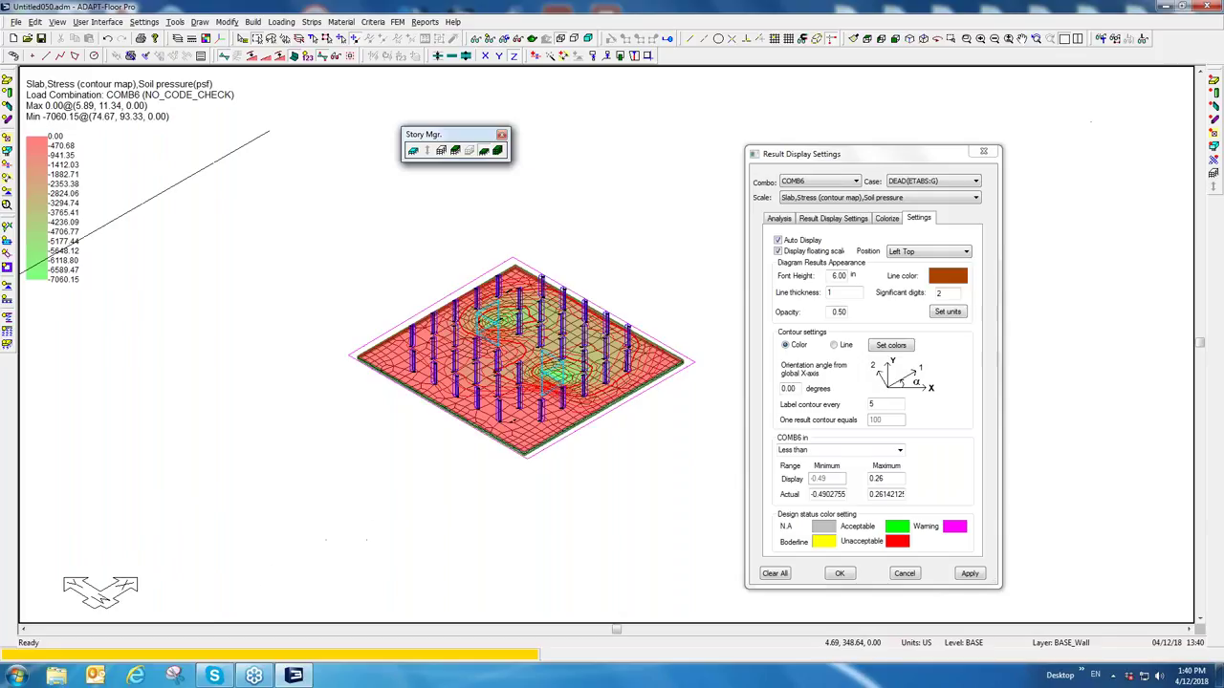
click(768, 189)
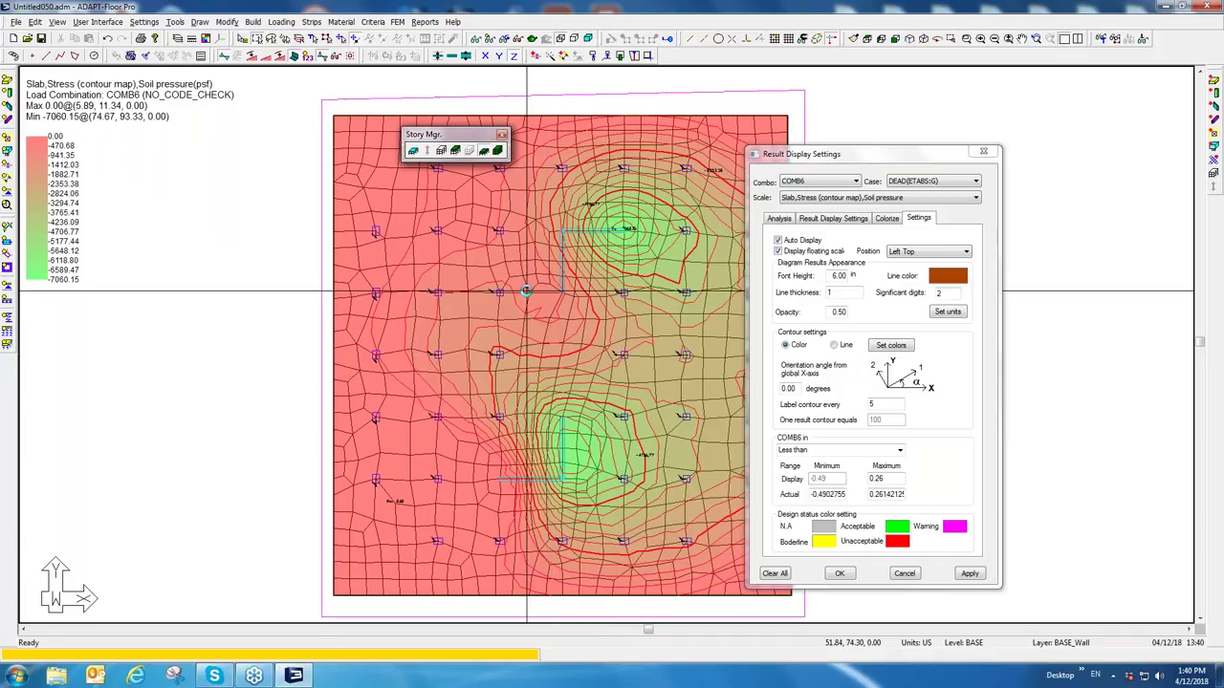
scroll(531, 291, down, 2)
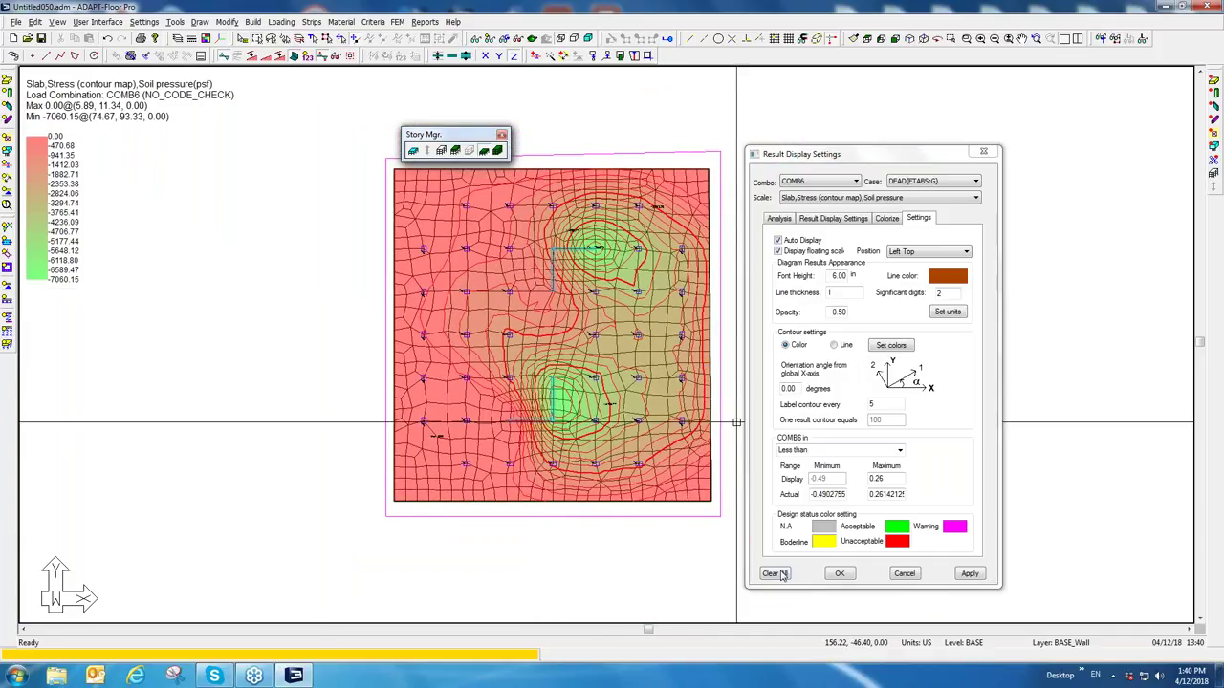
click(774, 574)
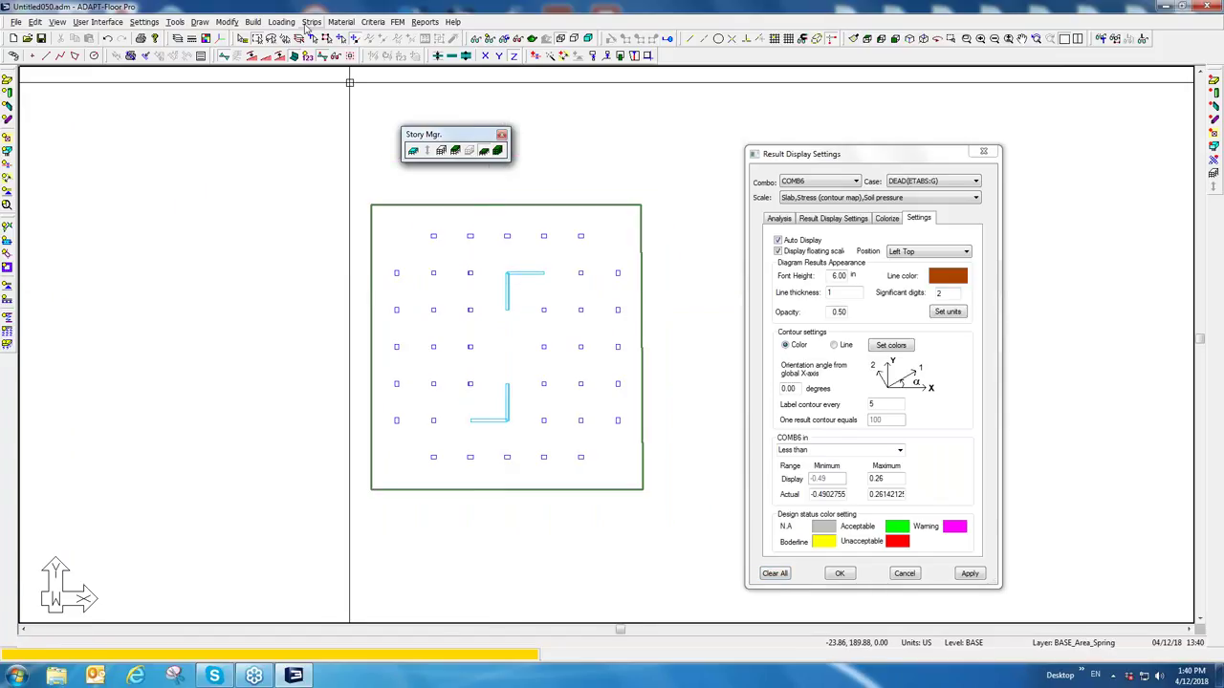
click(312, 22)
click(325, 67)
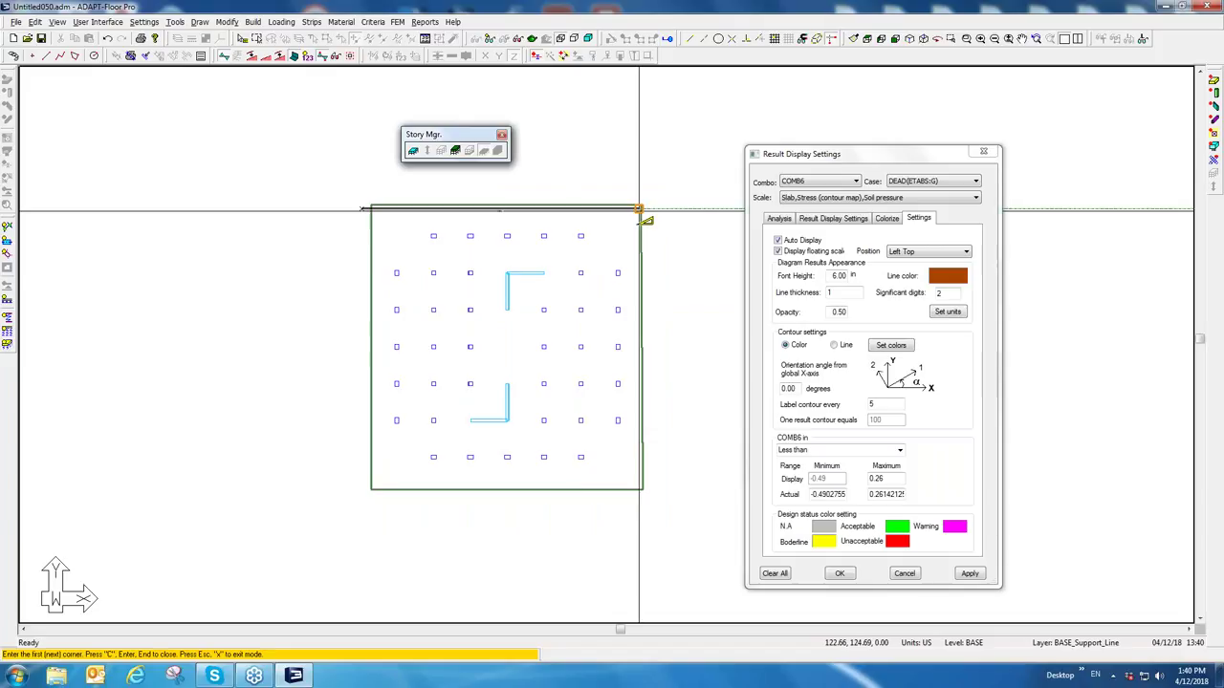
key(Escape)
Step: Create X-direction support lines across the full slab width along the upper four column rows
click(312, 22)
click(325, 68)
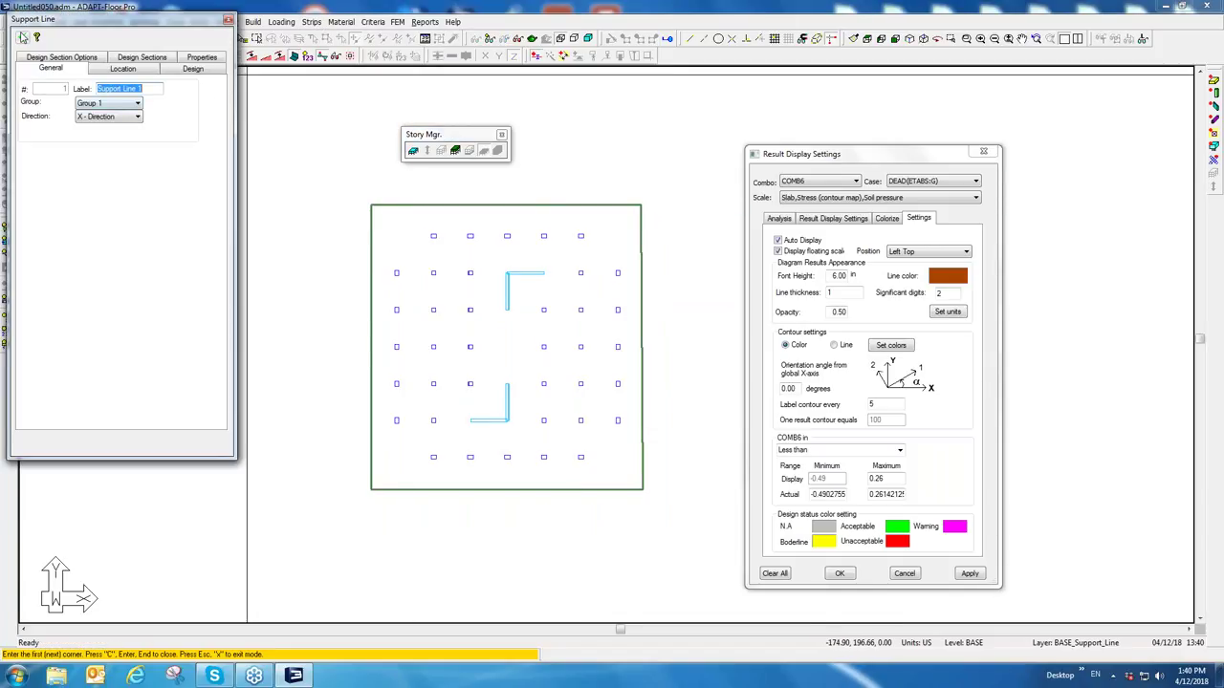
click(349, 234)
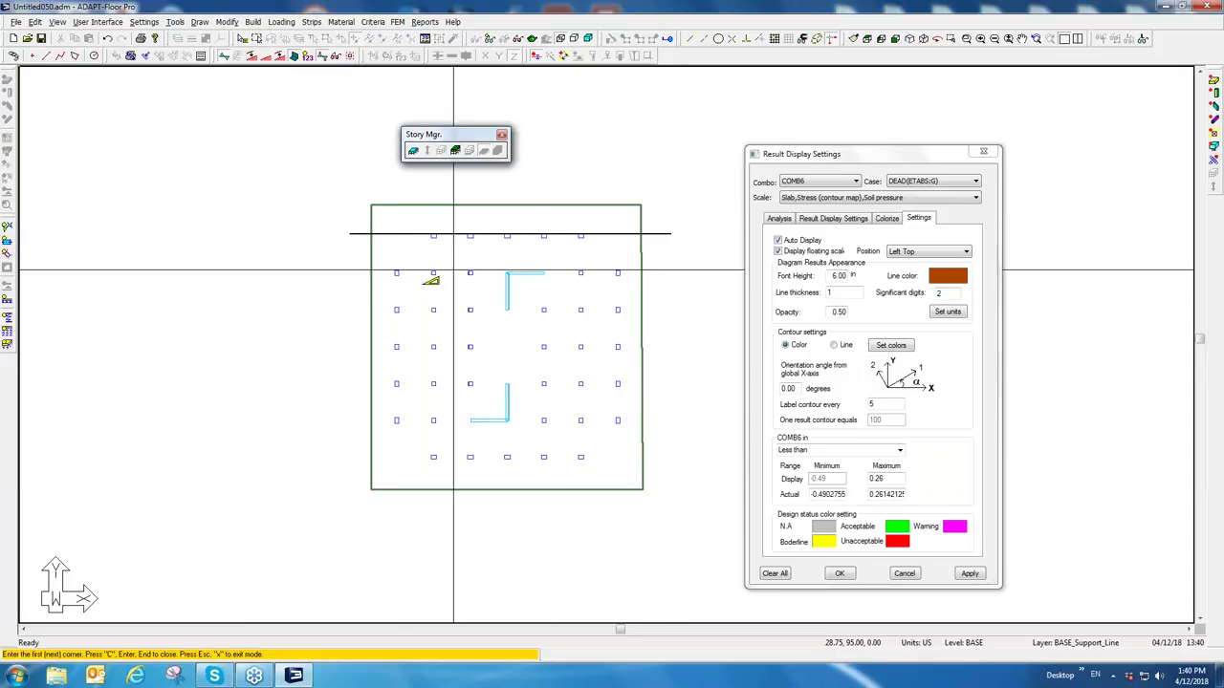
click(362, 273)
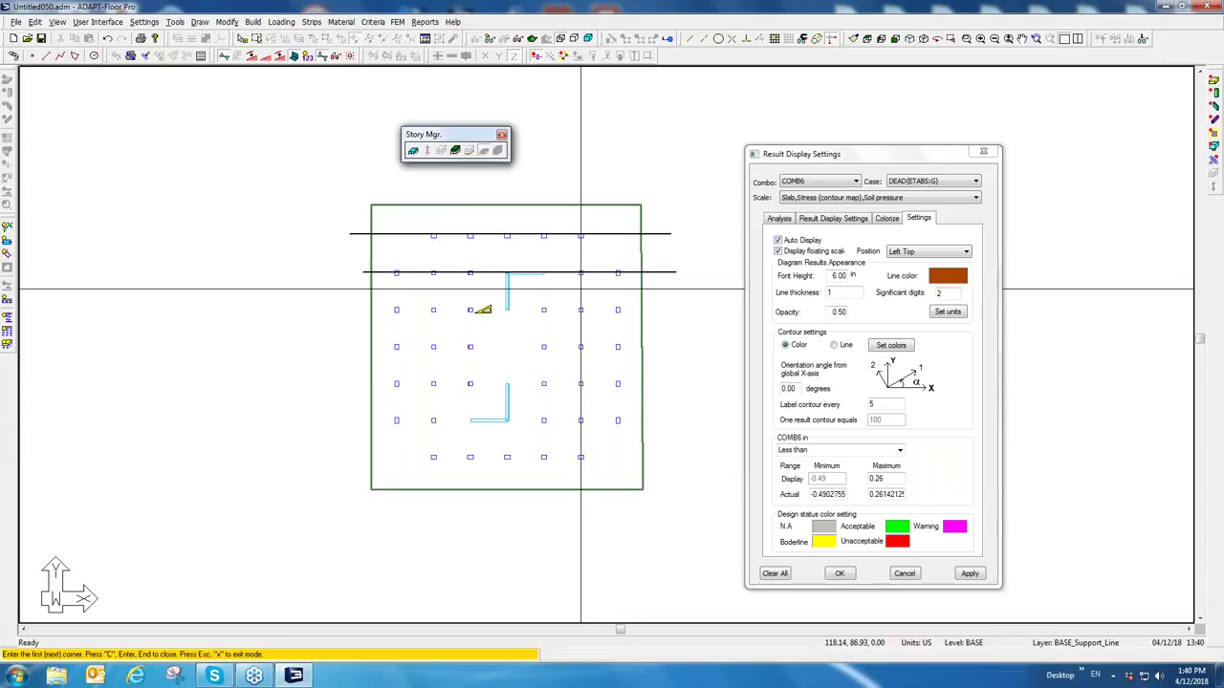
click(366, 310)
click(647, 310)
click(359, 346)
click(657, 346)
Step: Create support lines across the slab along the remaining three lower column rows and finish the command
click(363, 384)
click(651, 400)
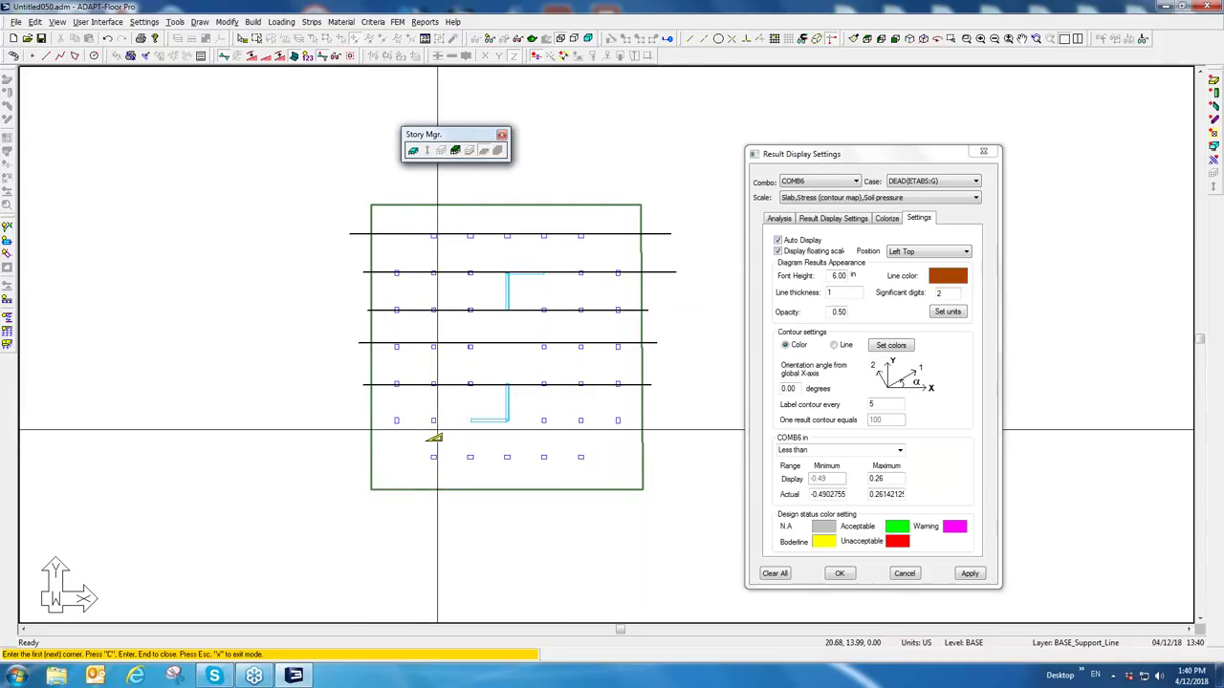
click(358, 421)
click(656, 420)
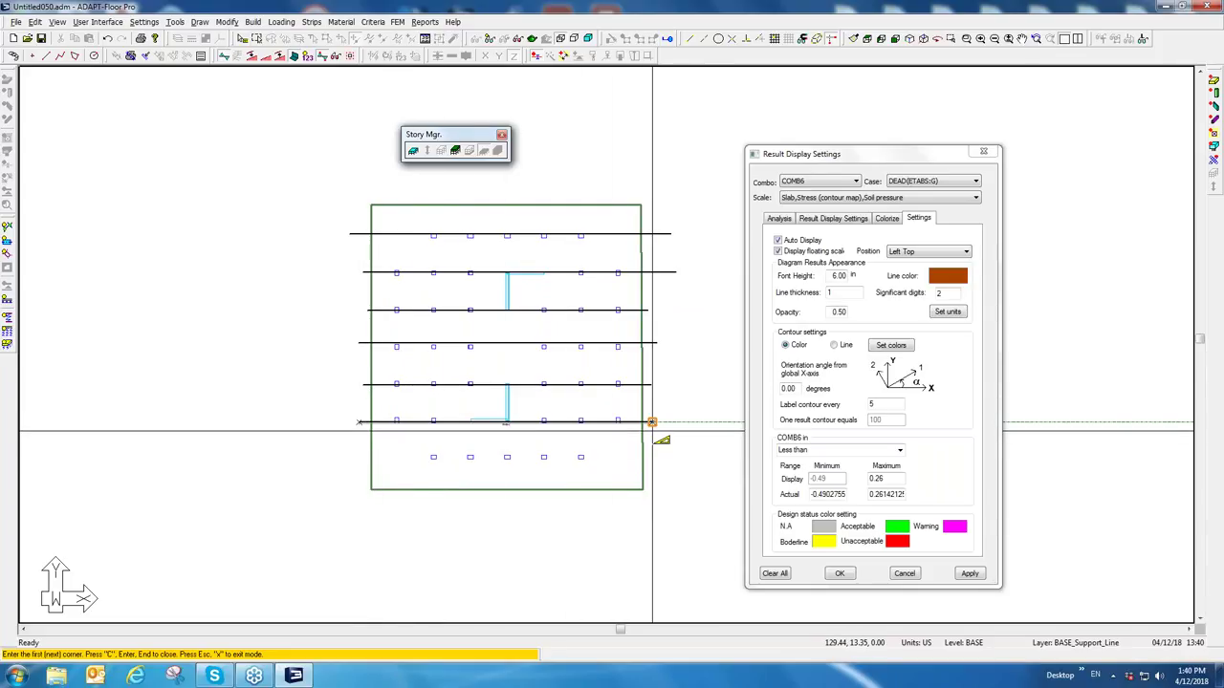
click(358, 459)
click(658, 460)
right_click(291, 182)
click(320, 191)
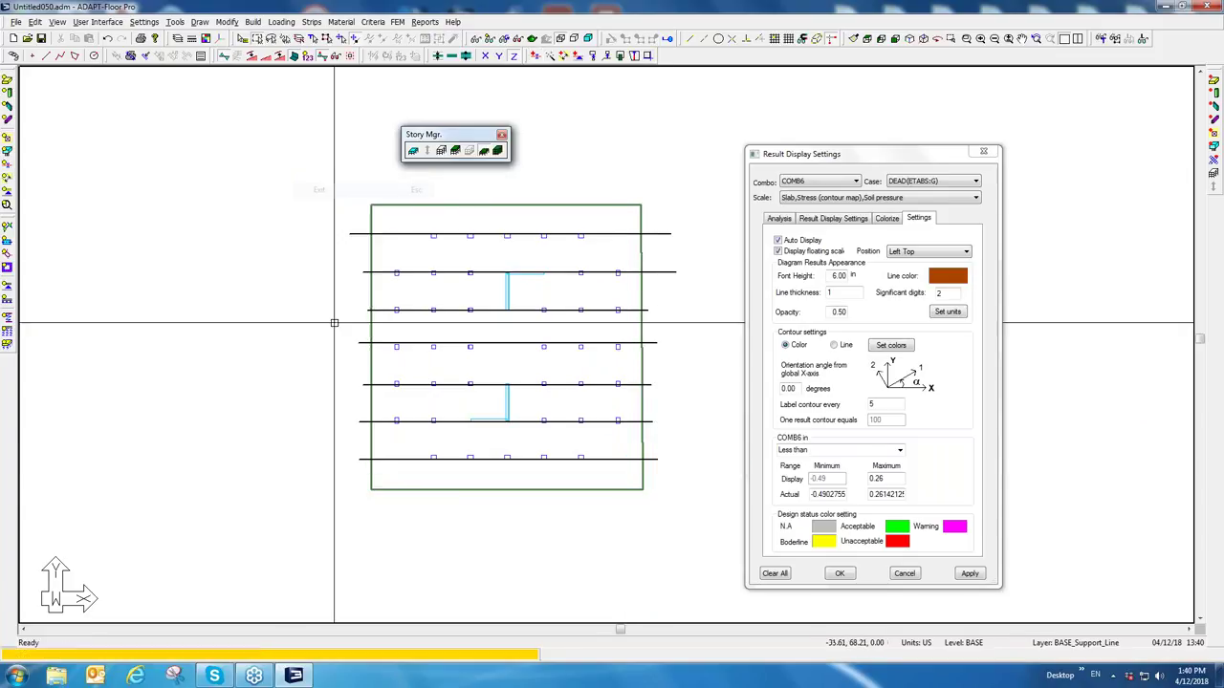
Step: Select all seven support lines and set their maximum number of design sections per span to 30
key(ctrl+a)
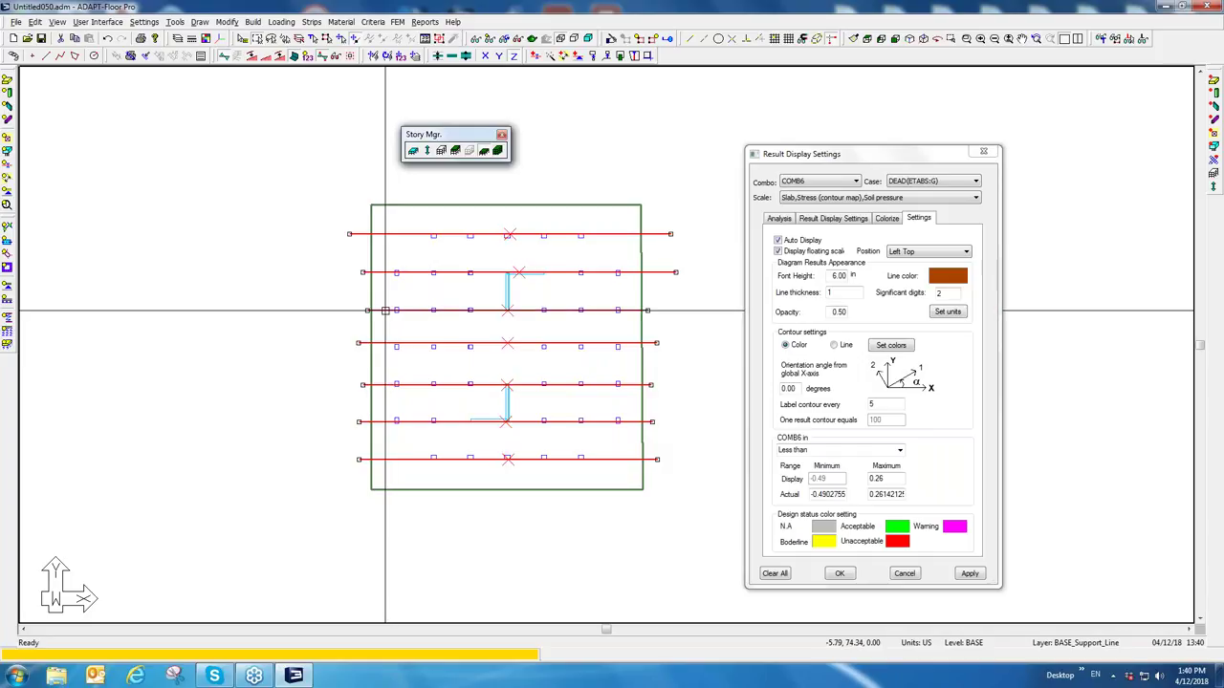
click(351, 230)
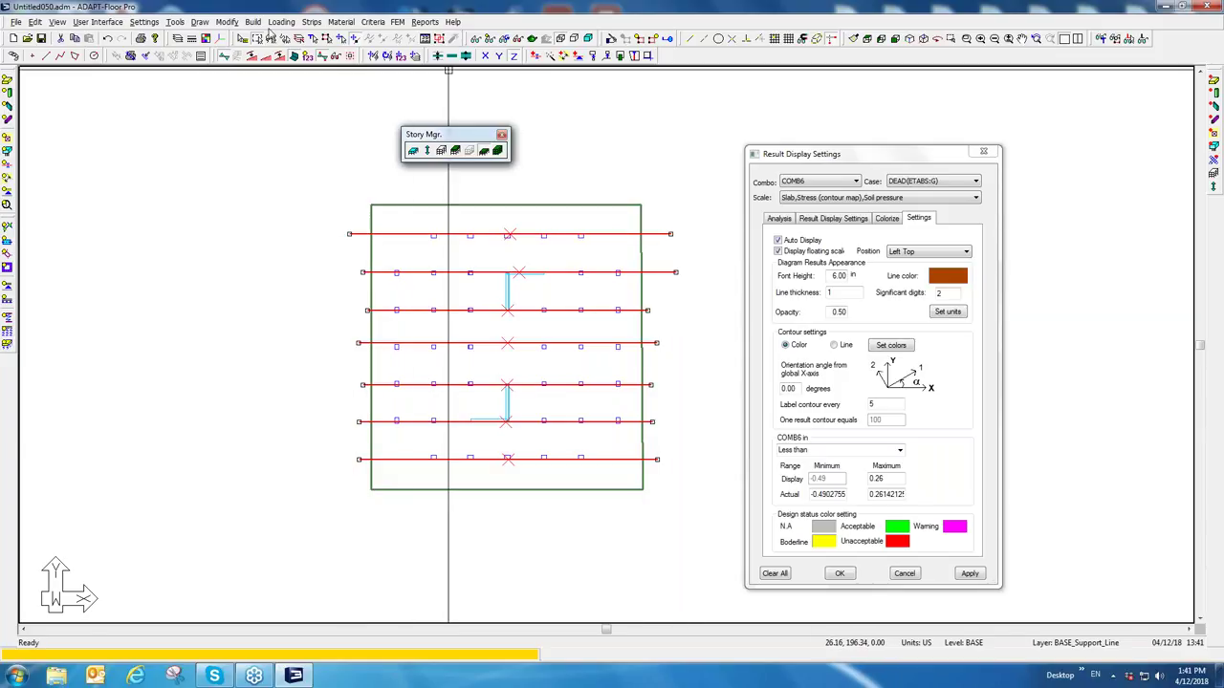
click(229, 22)
click(247, 145)
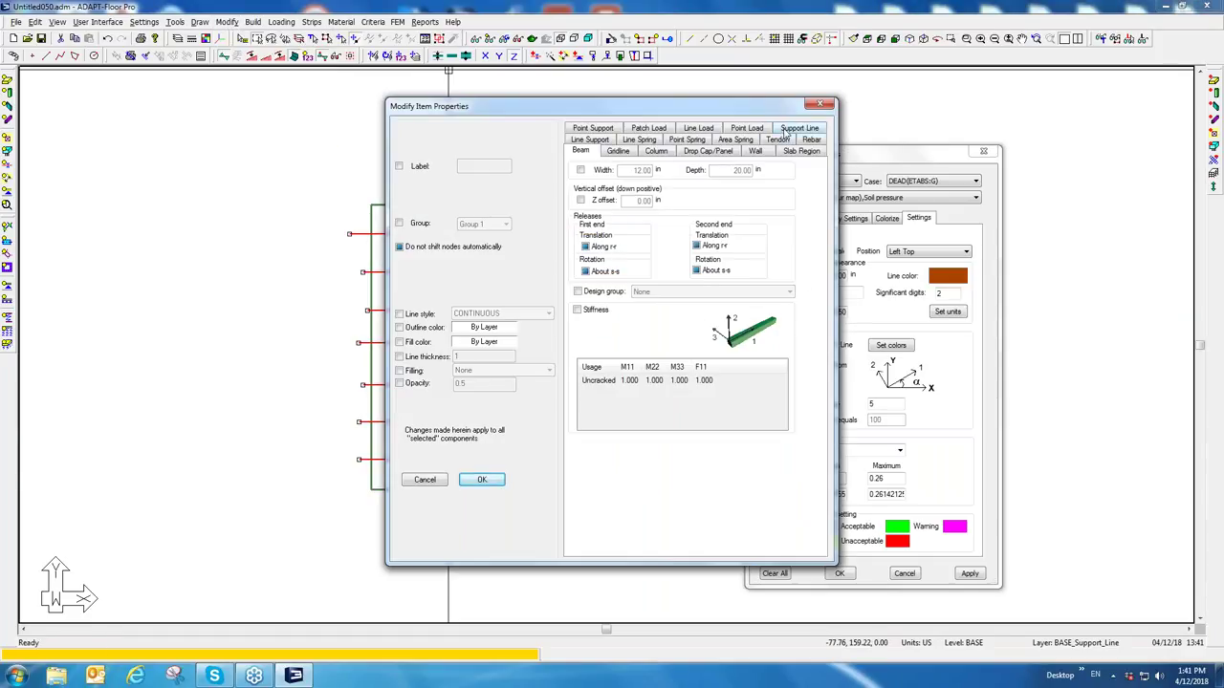
click(798, 128)
click(580, 234)
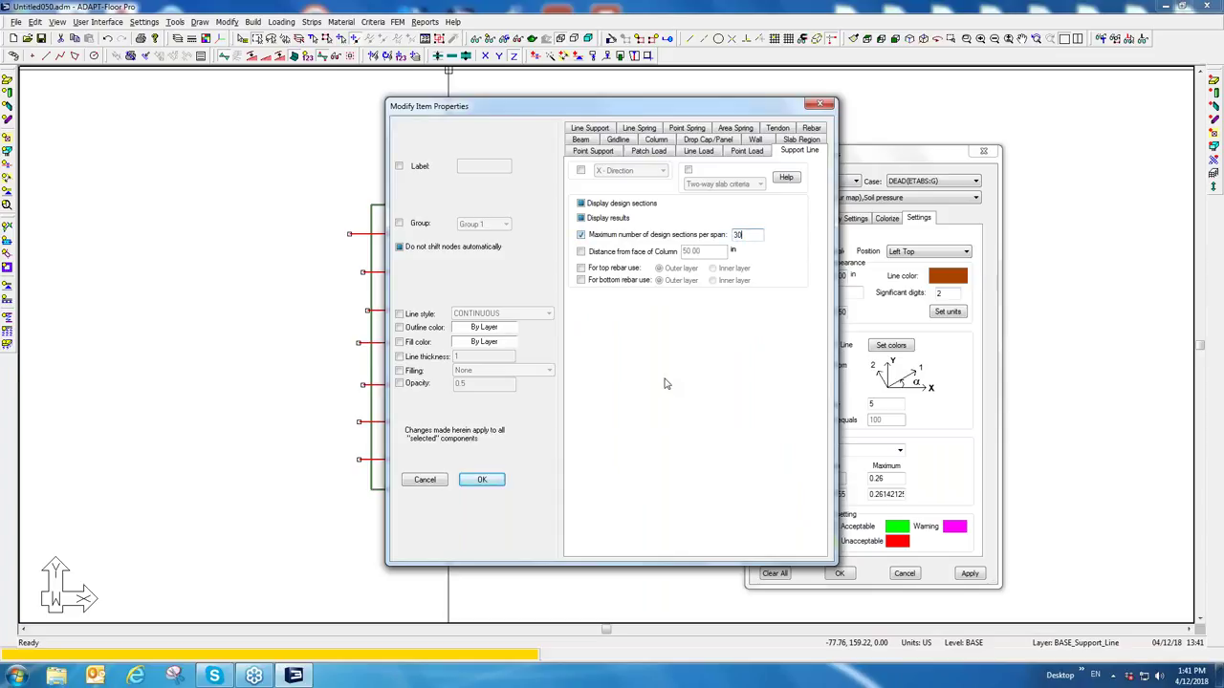
click(484, 480)
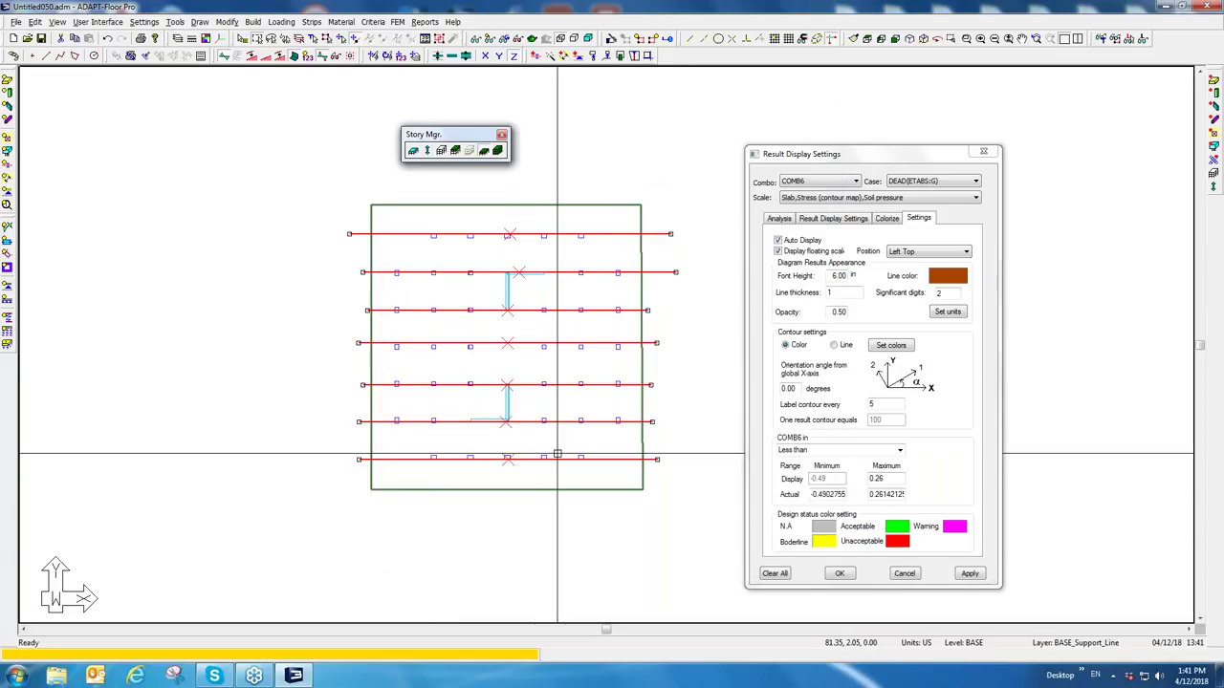
Step: Deselect the support lines and generate the design sections for their strips automatically
click(294, 374)
click(312, 21)
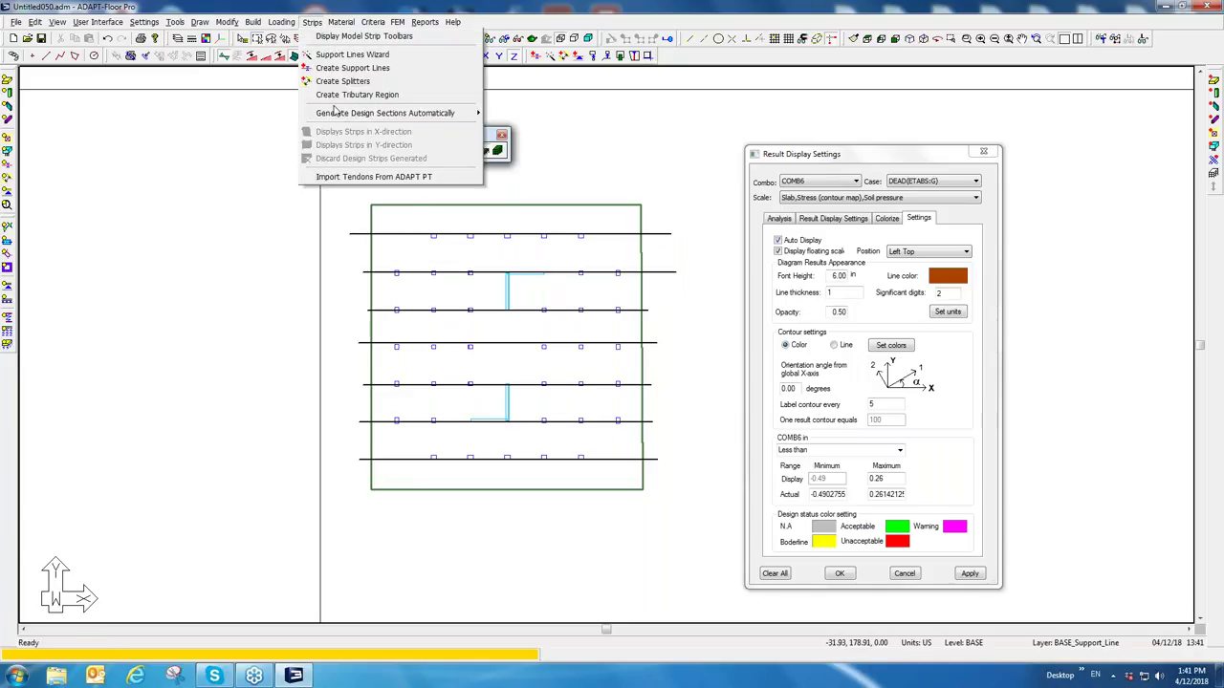
mouse_move(411, 113)
click(520, 129)
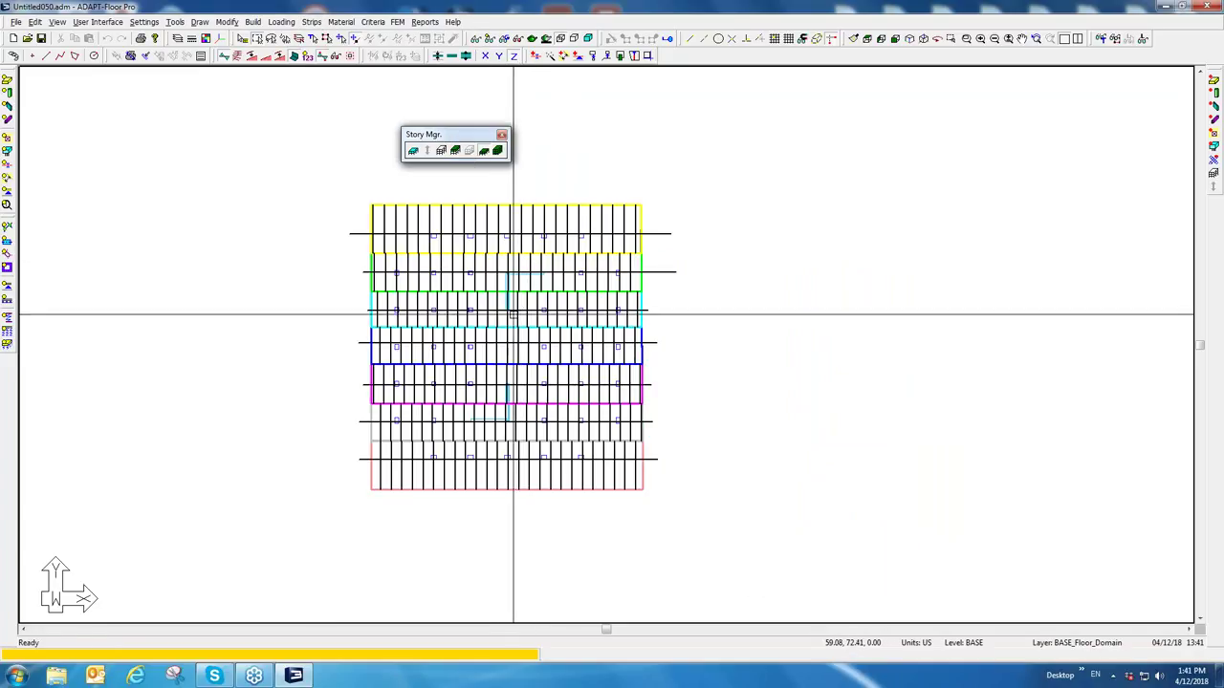
Step: Design the generated design sections, saving the results, and display their bending action for COMB6
click(398, 22)
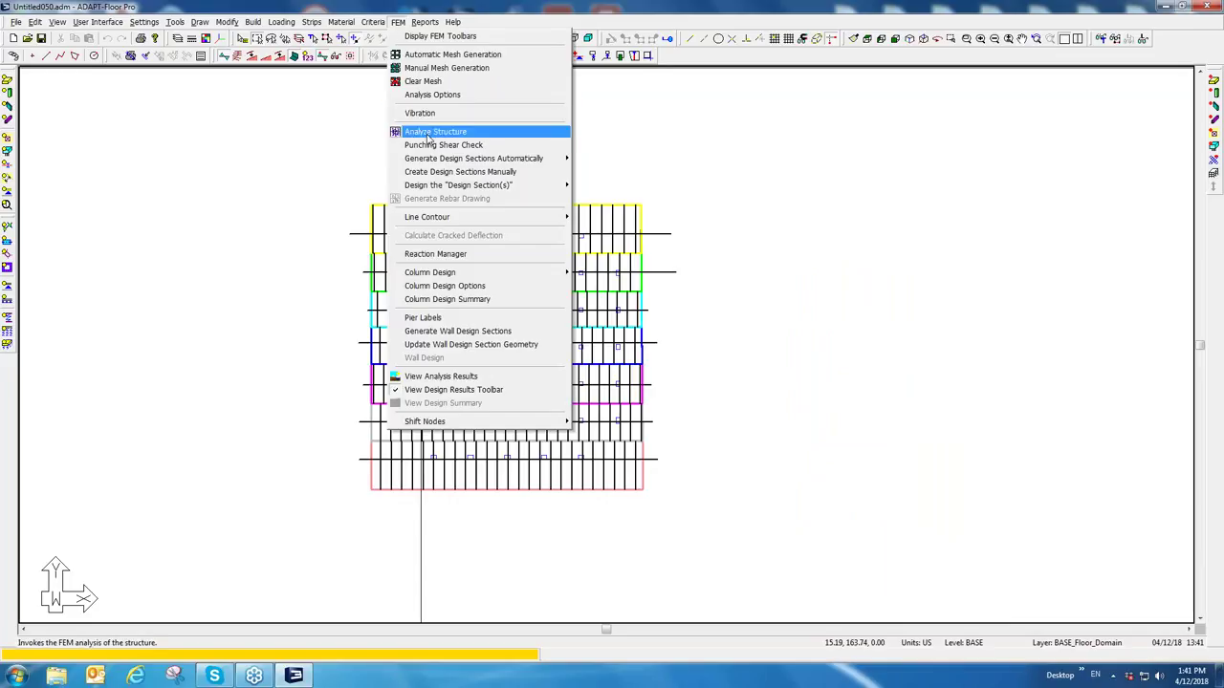
mouse_move(527, 186)
click(601, 185)
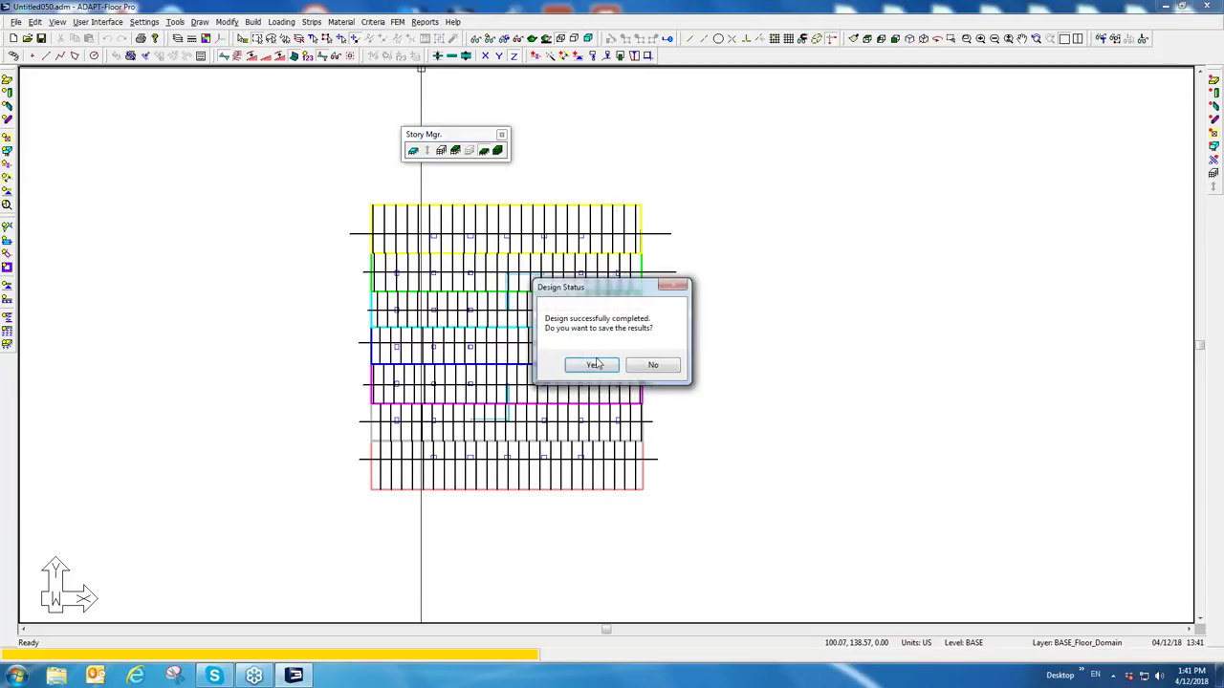
key(Return)
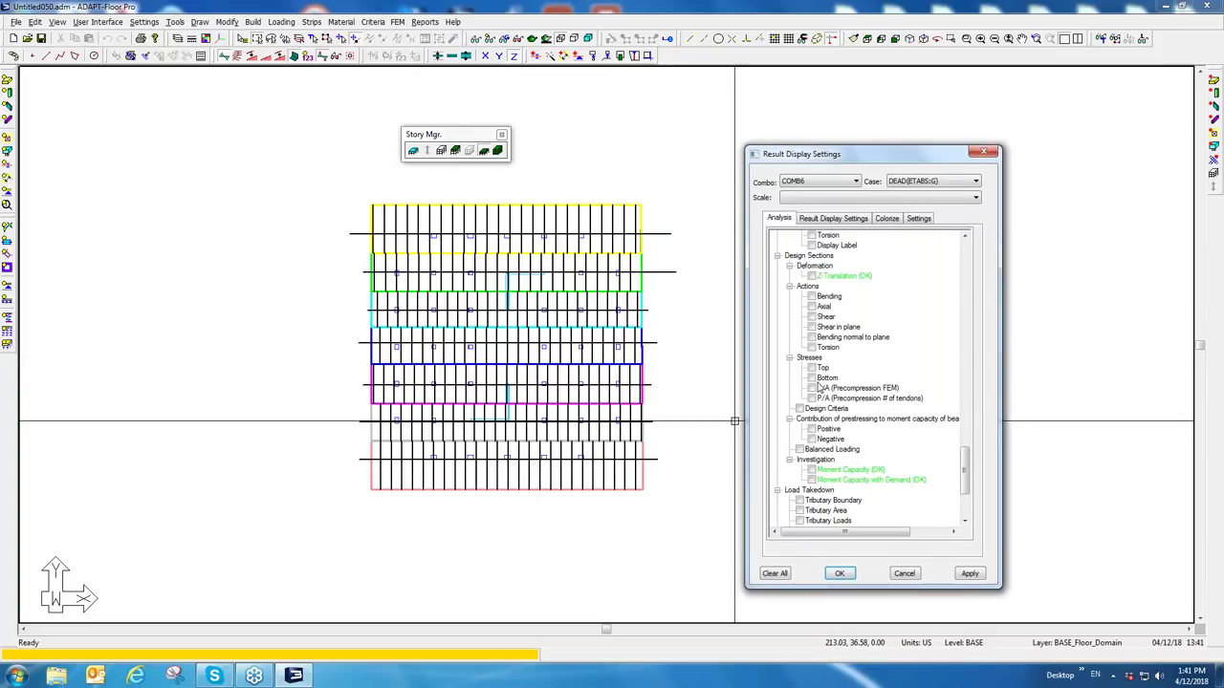
click(828, 296)
click(811, 296)
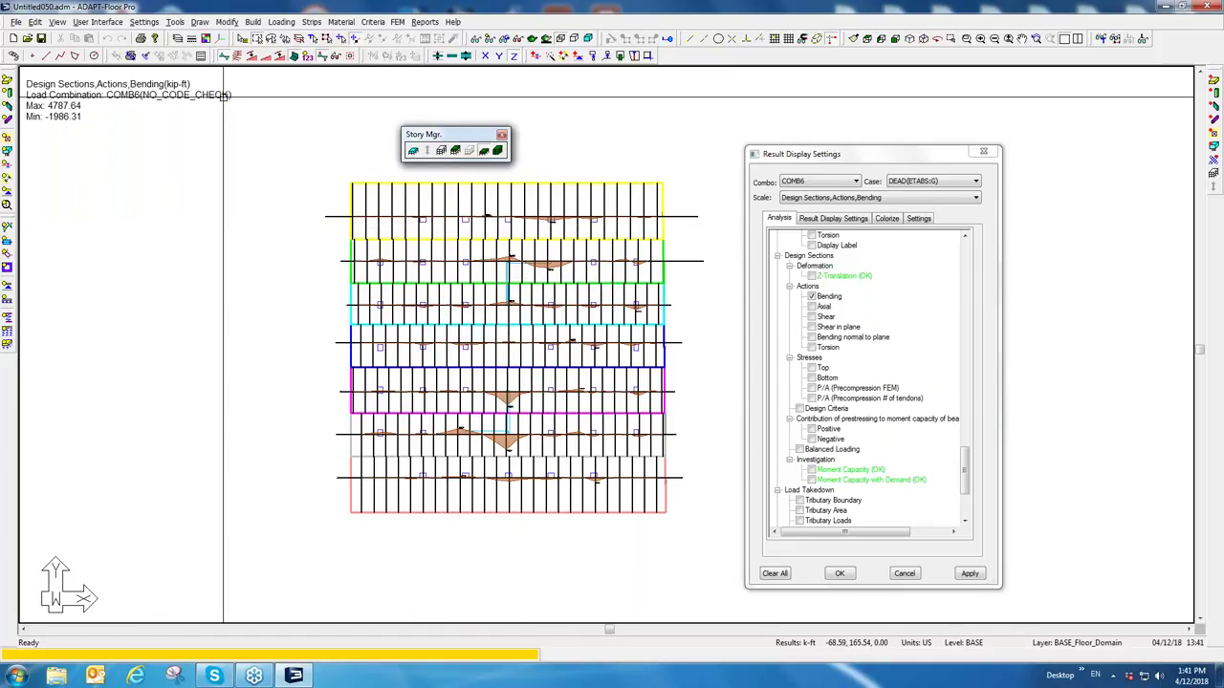
Step: Set the analysis/design option of load combinations COMB1 and COMB2 to STRENGTH
click(282, 21)
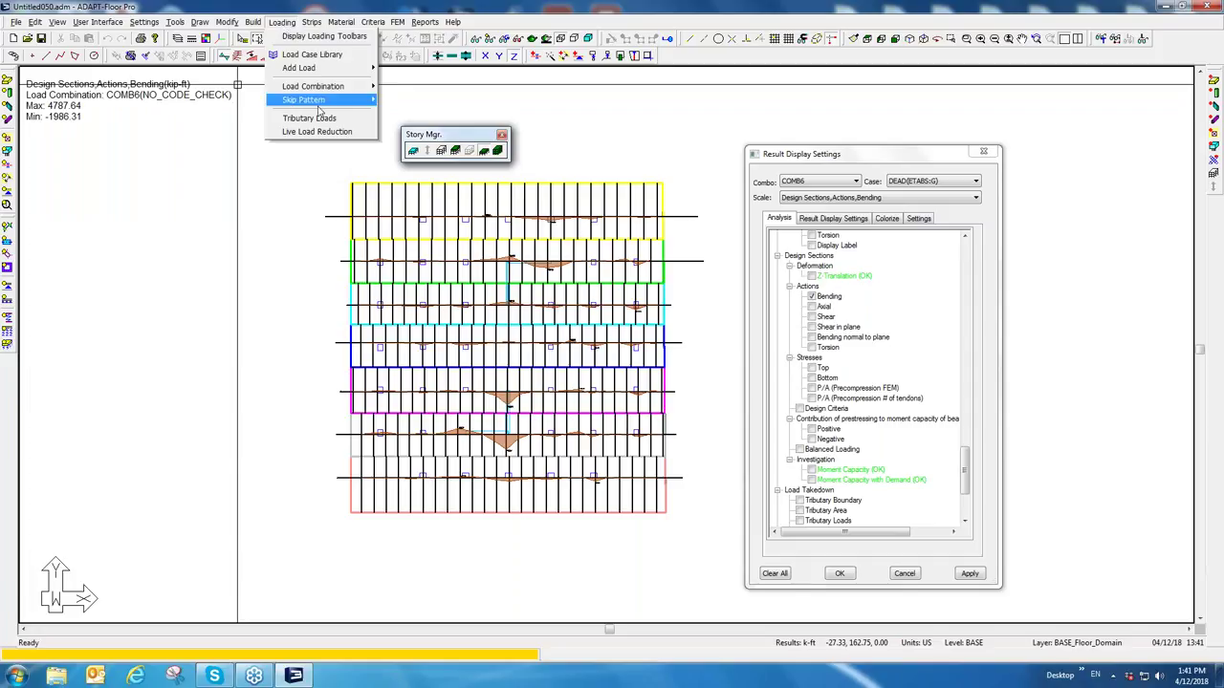
mouse_move(349, 87)
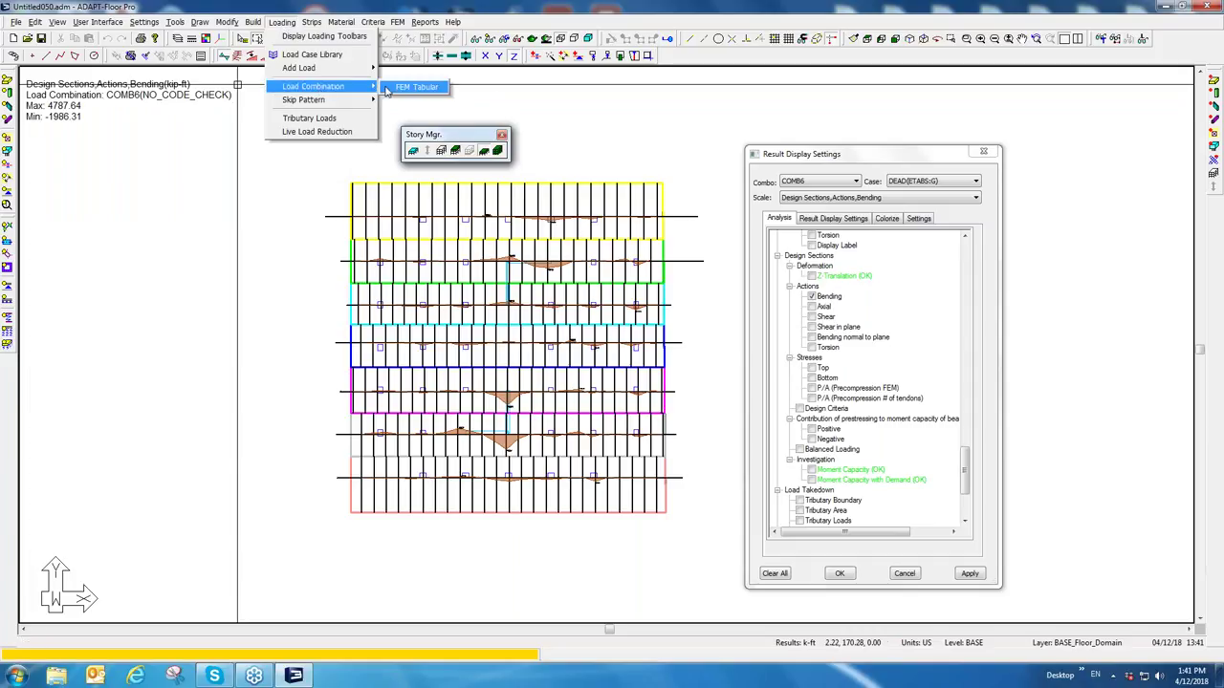
click(414, 87)
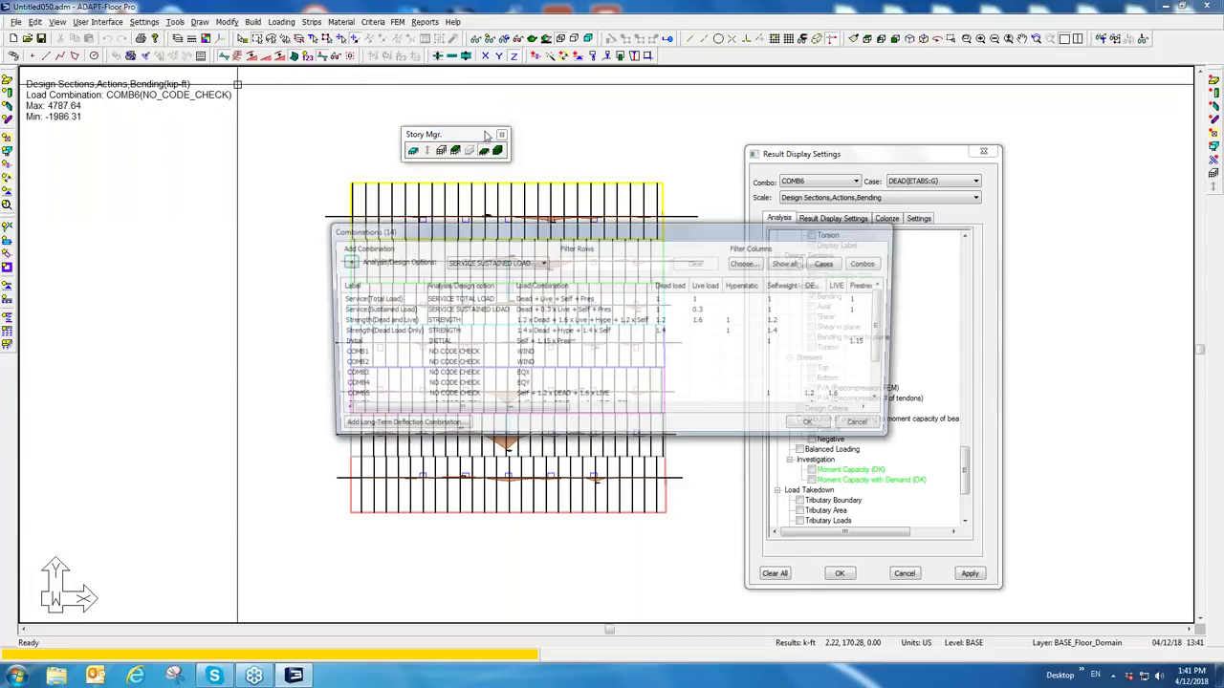
click(456, 356)
click(457, 356)
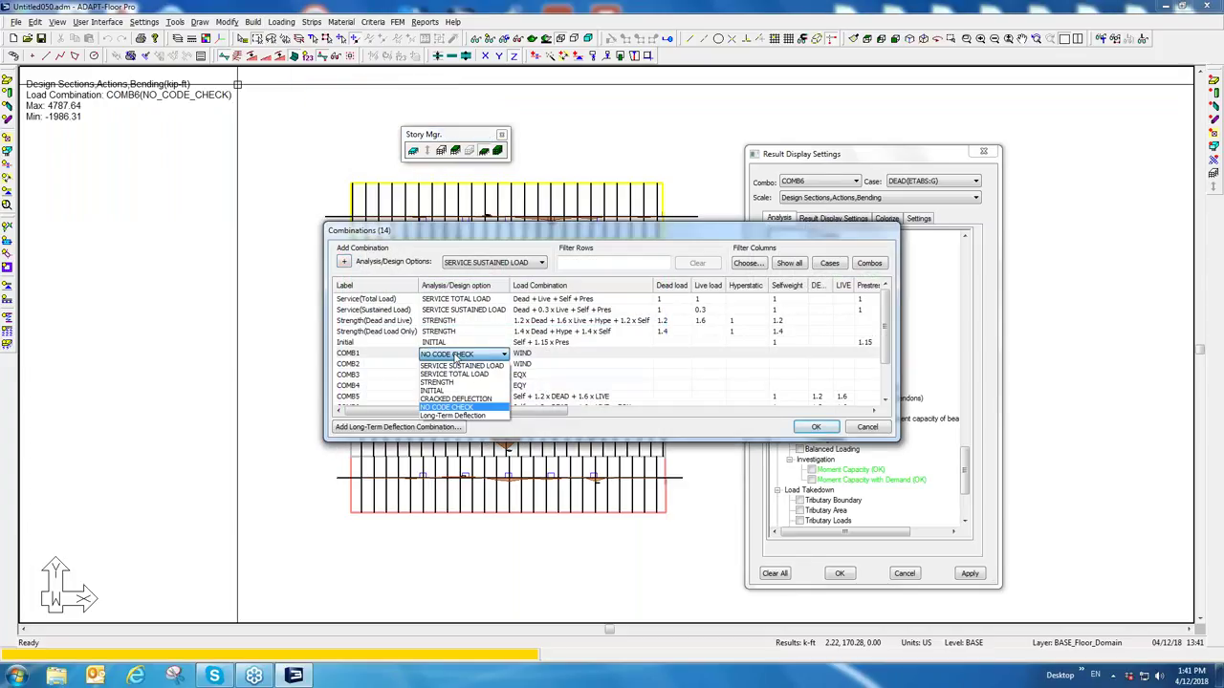
click(452, 383)
click(454, 370)
click(455, 369)
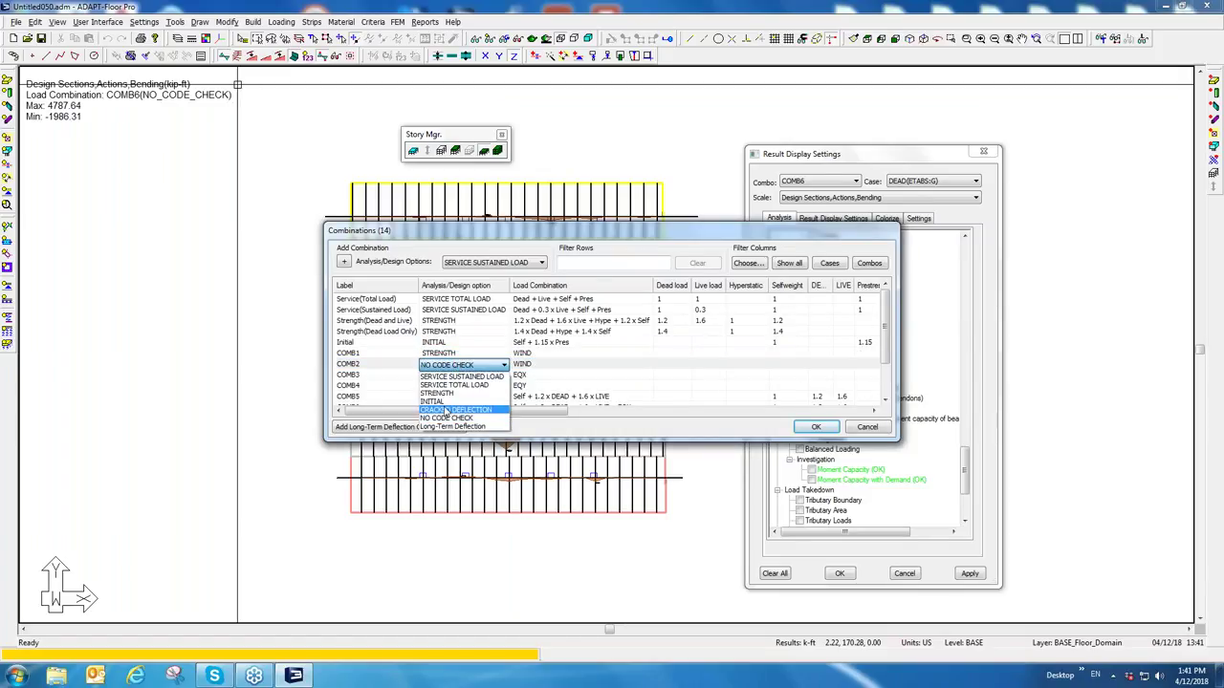
click(446, 392)
Step: Set the analysis/design option of load combinations COMB3, COMB4 and COMB5 to STRENGTH
click(449, 375)
click(450, 375)
click(445, 403)
click(450, 386)
click(450, 386)
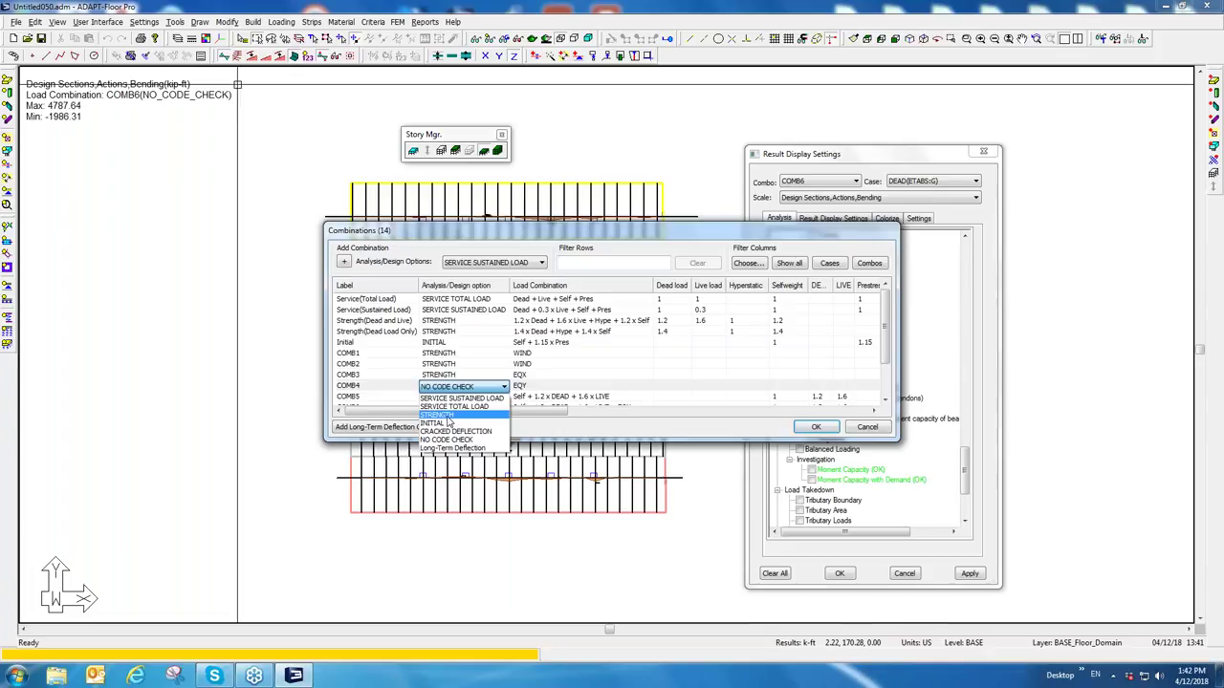
click(444, 414)
click(457, 398)
click(457, 398)
click(457, 398)
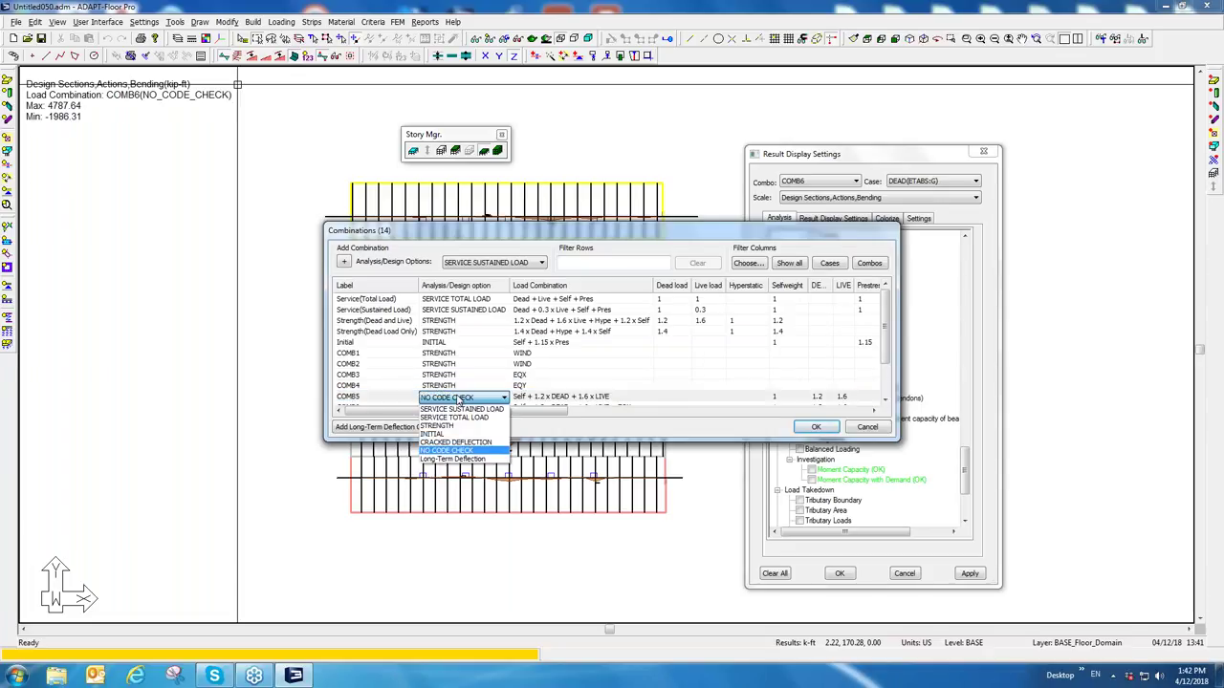
click(451, 431)
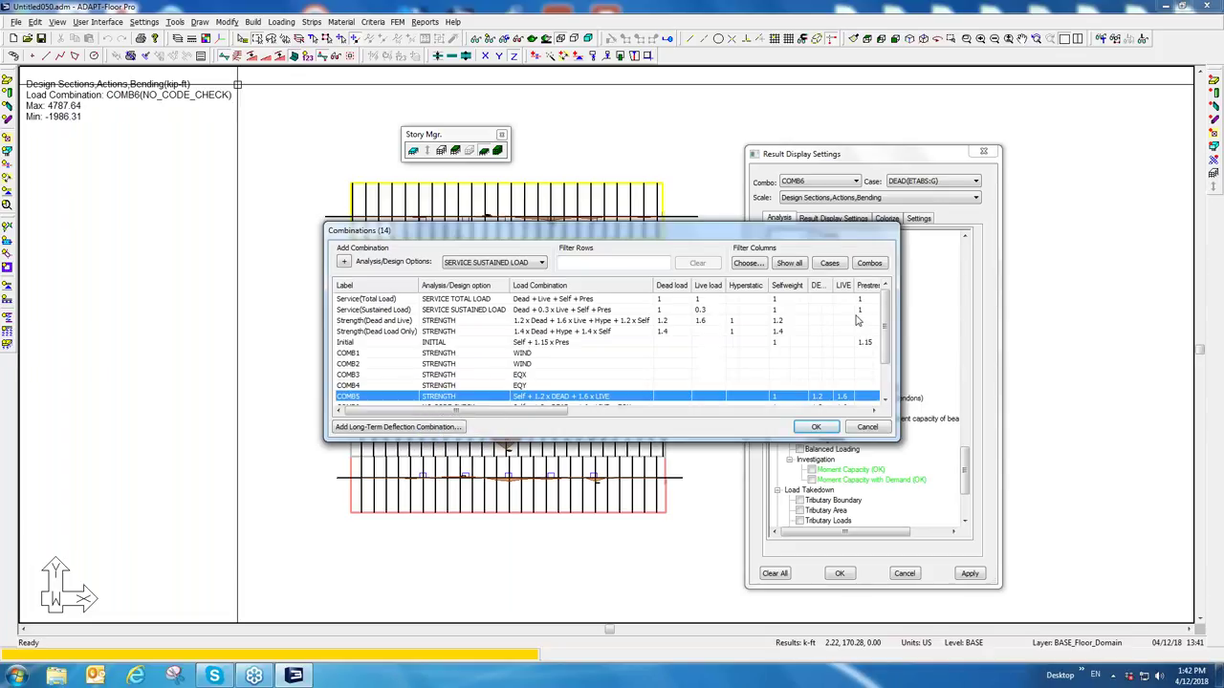
Step: Set the analysis/design option of load combinations COMB6 and COMB7 to STRENGTH
scroll(575, 354, down, 2)
click(474, 366)
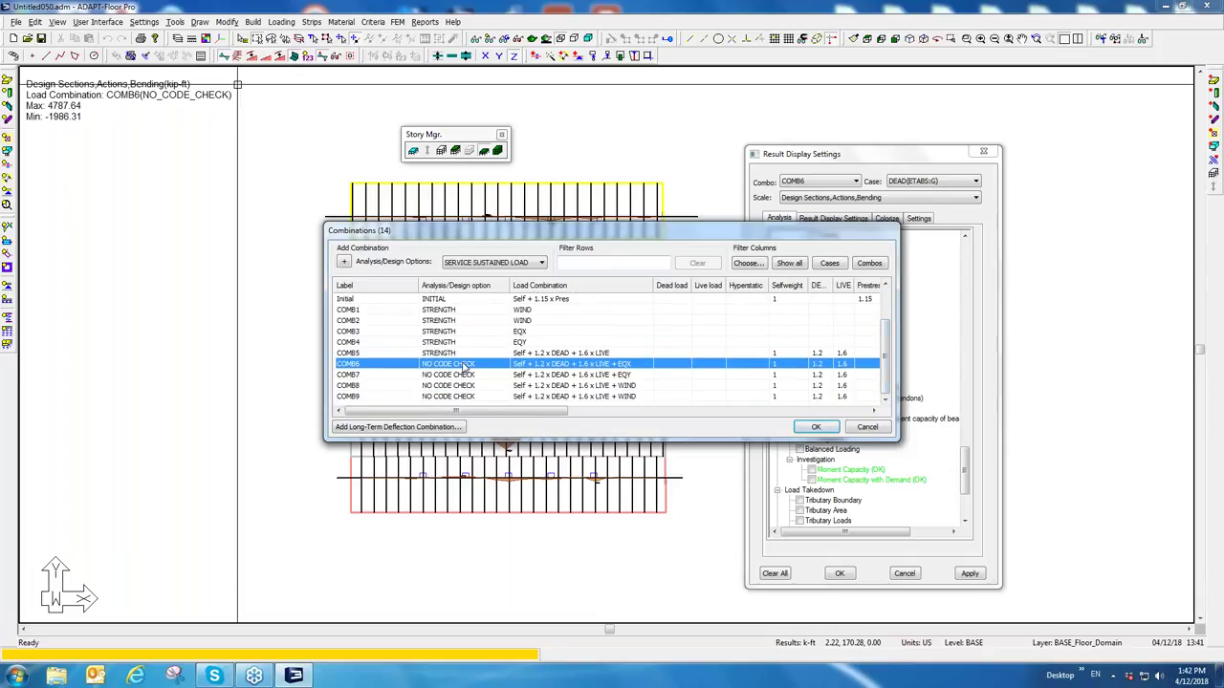
click(464, 368)
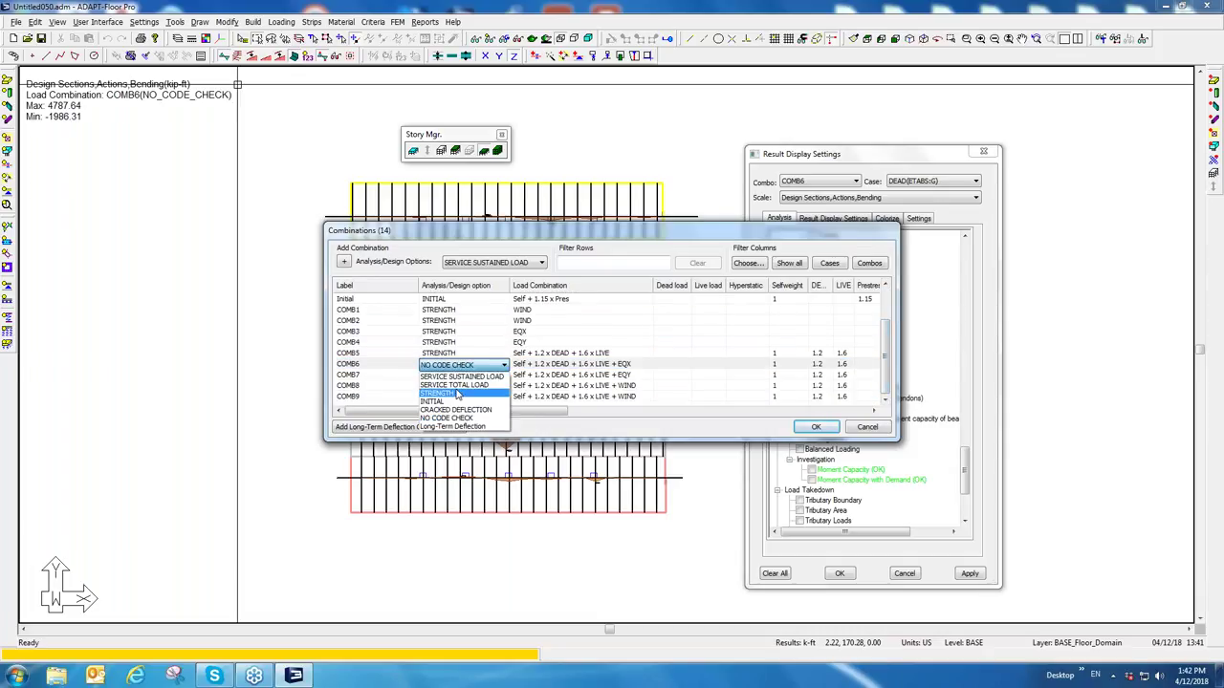
click(453, 386)
scroll(593, 349, down, 2)
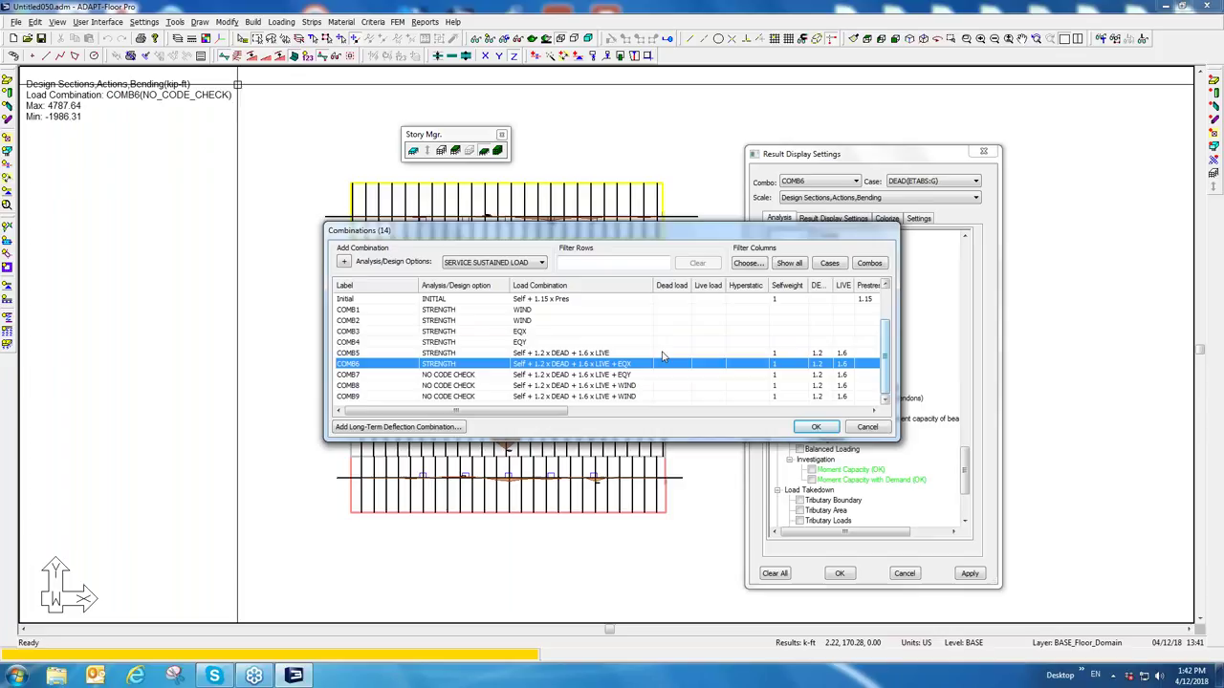
click(461, 374)
click(461, 380)
click(461, 380)
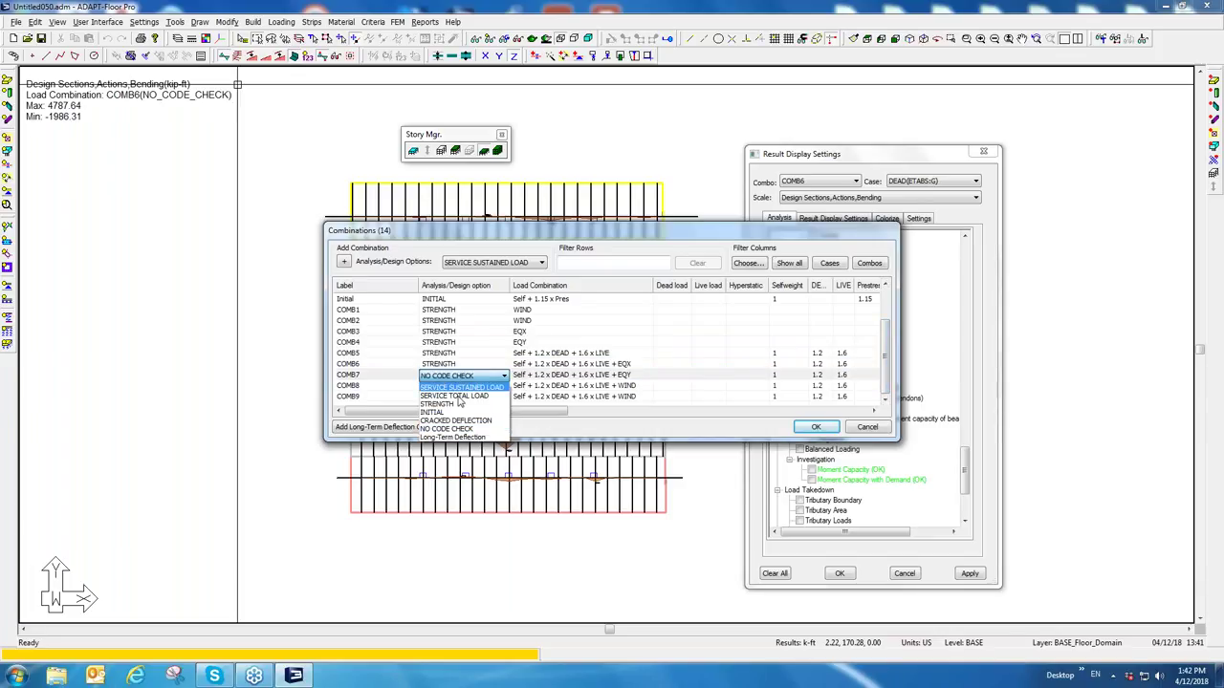
click(458, 408)
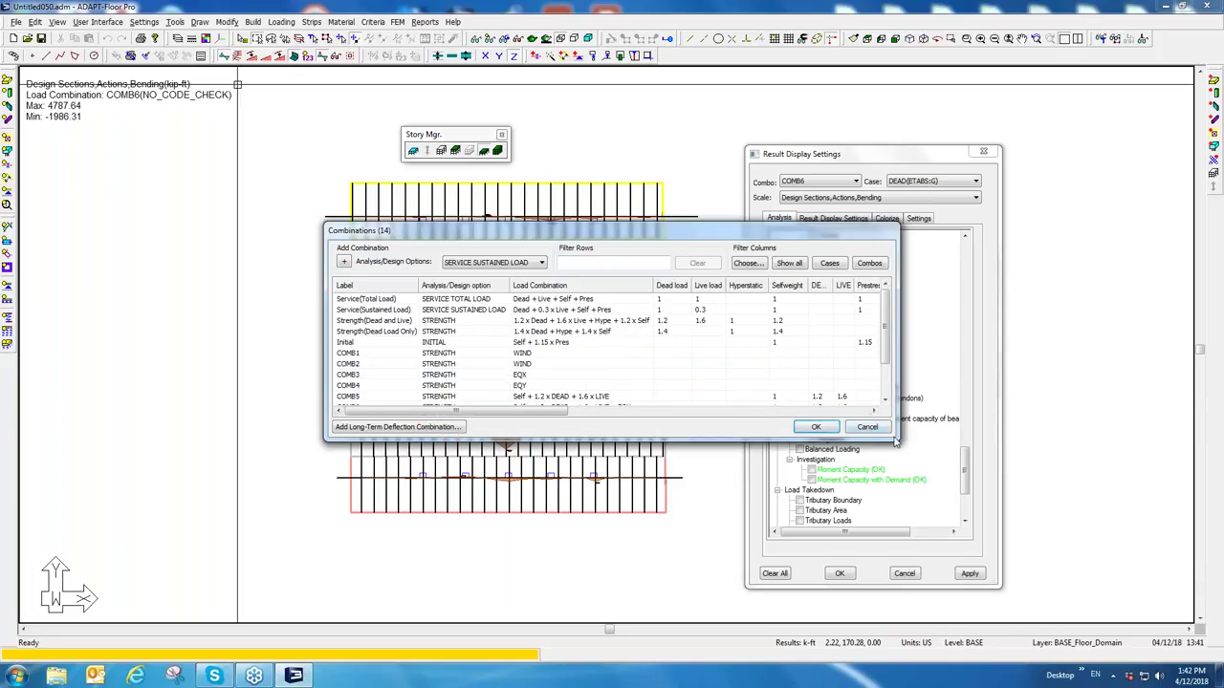
Step: Set the analysis/design option of COMB8 and COMB9 to STRENGTH and accept the revised combinations
click(468, 430)
click(475, 432)
click(475, 443)
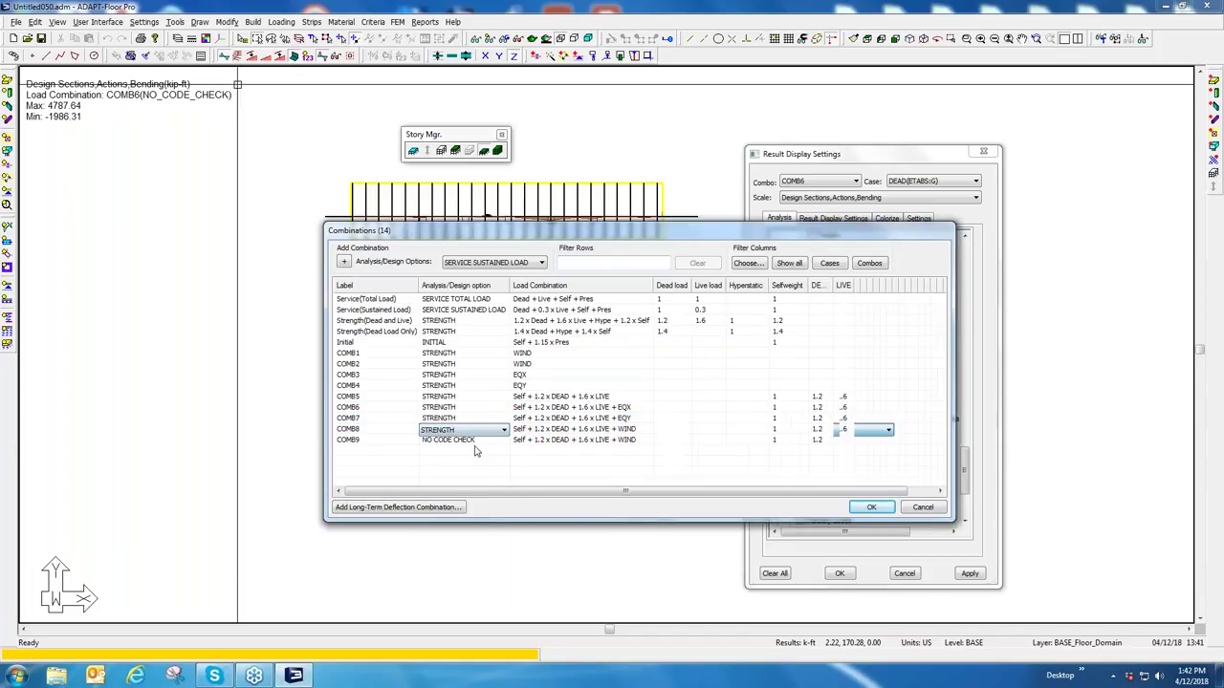
click(476, 442)
click(476, 441)
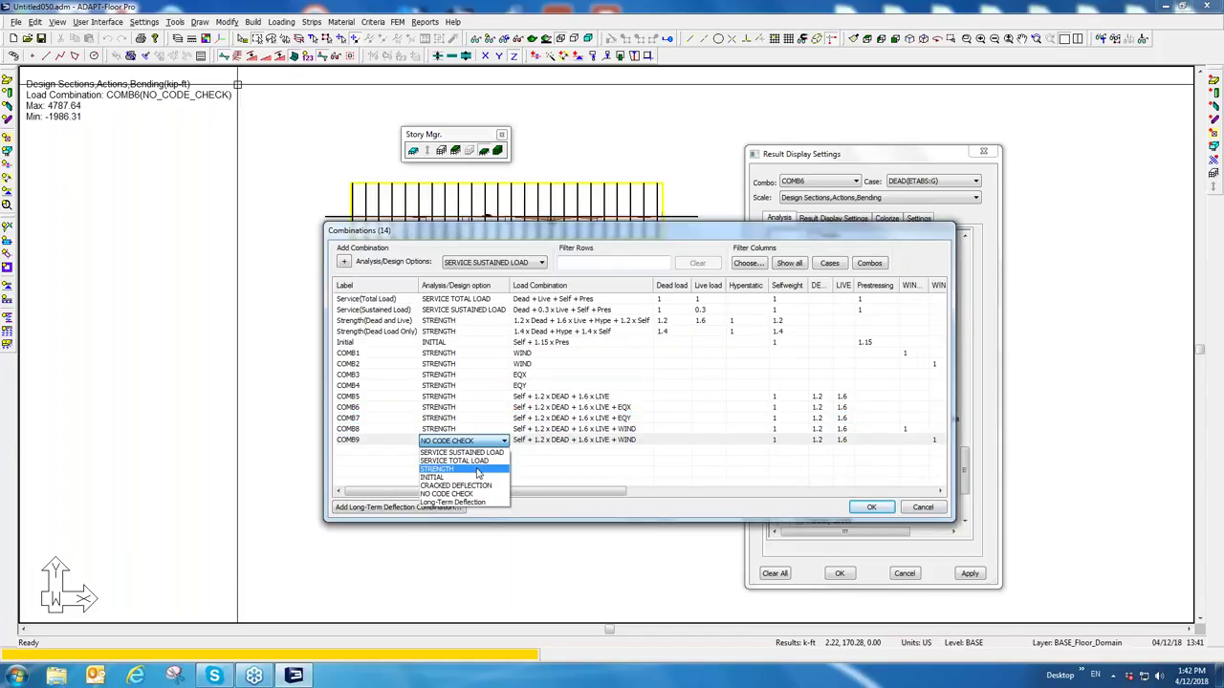
click(478, 469)
click(862, 508)
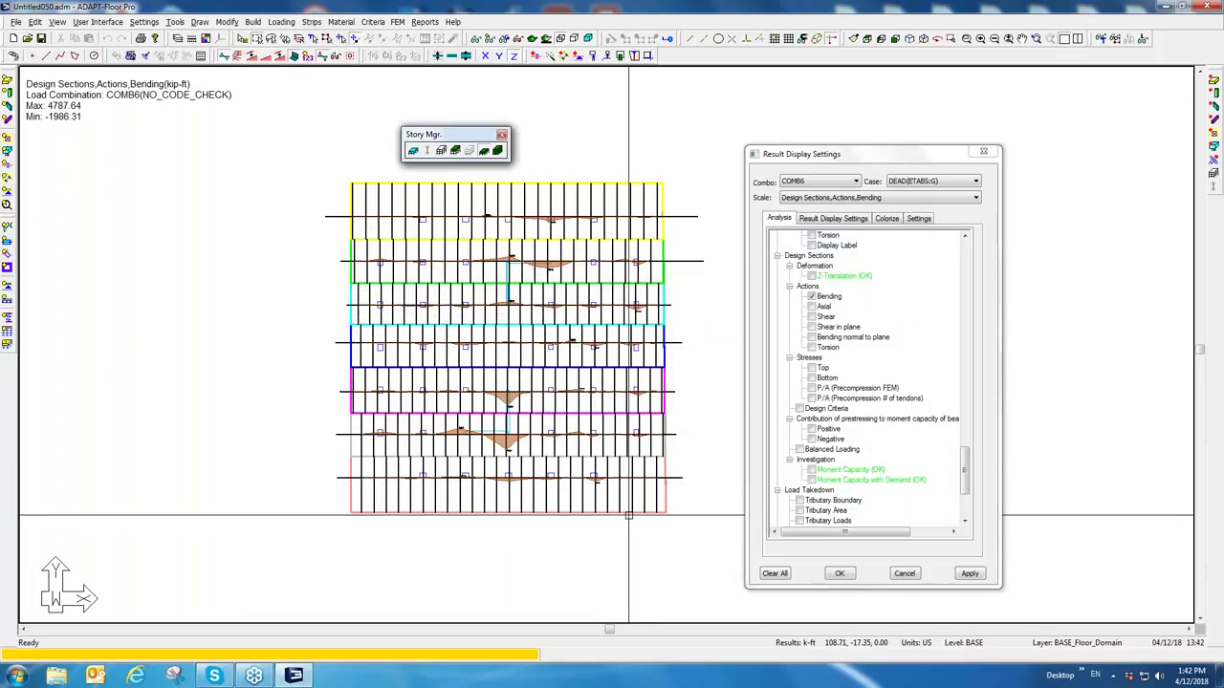
Step: Reanalyze the structure for COMB5 through COMB9 with uncracked stiffness
click(398, 22)
click(432, 133)
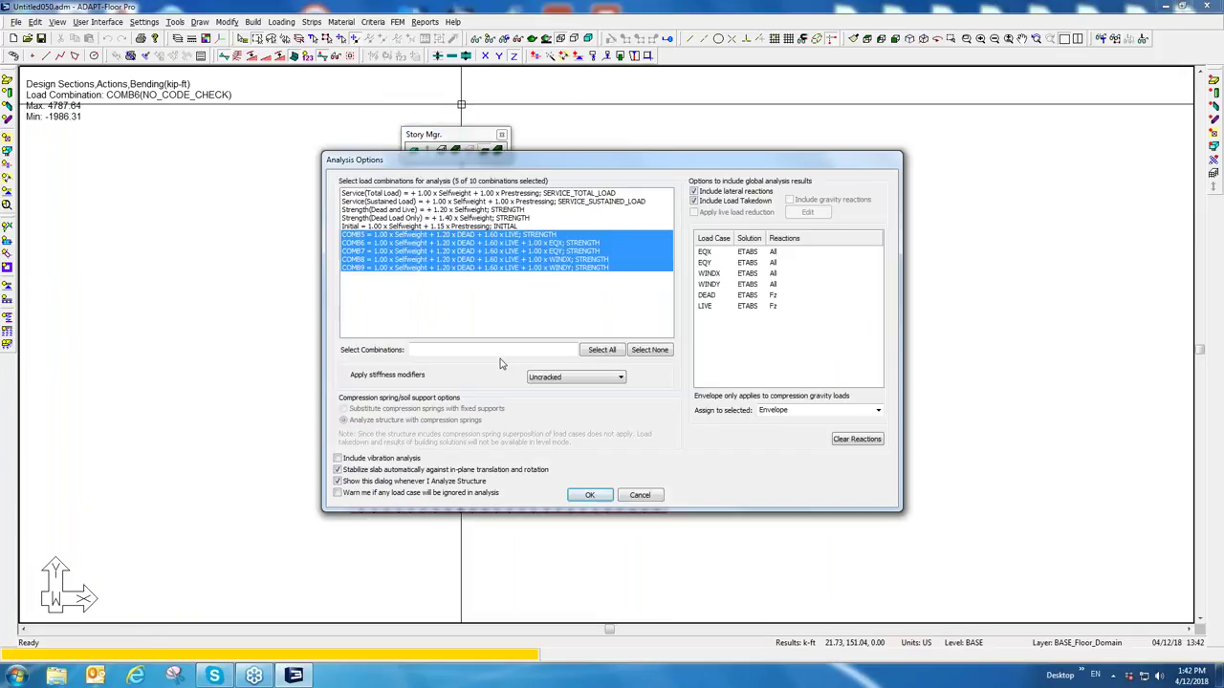
click(592, 496)
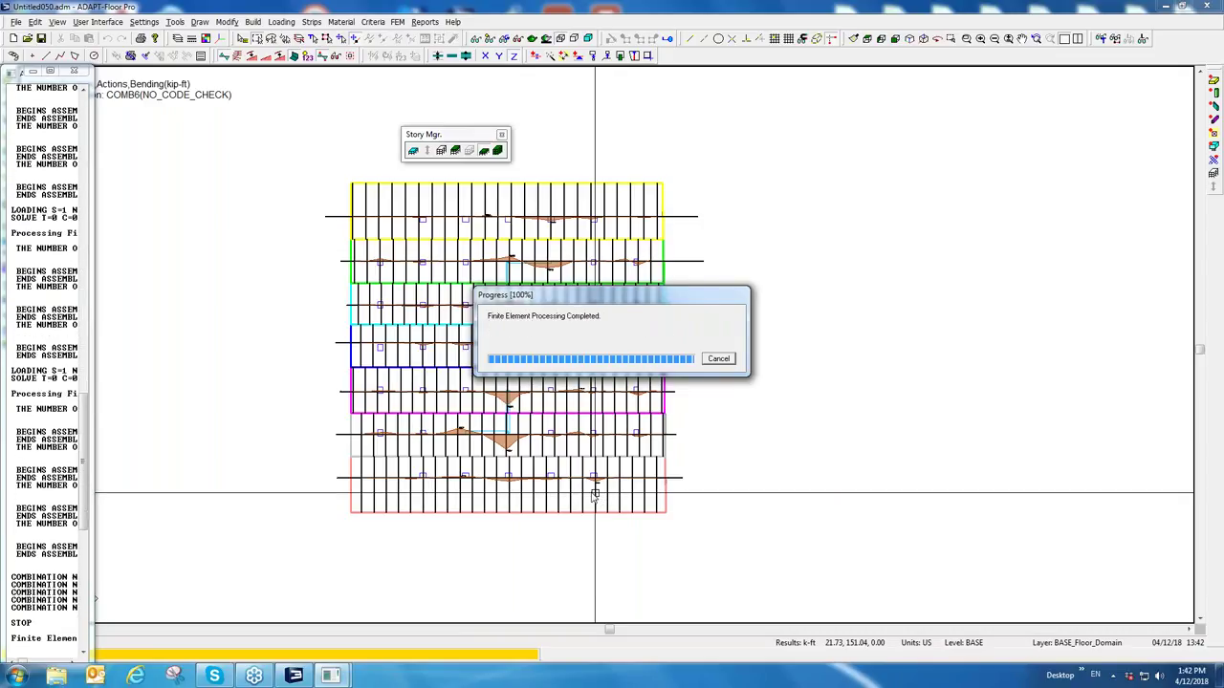
click(576, 363)
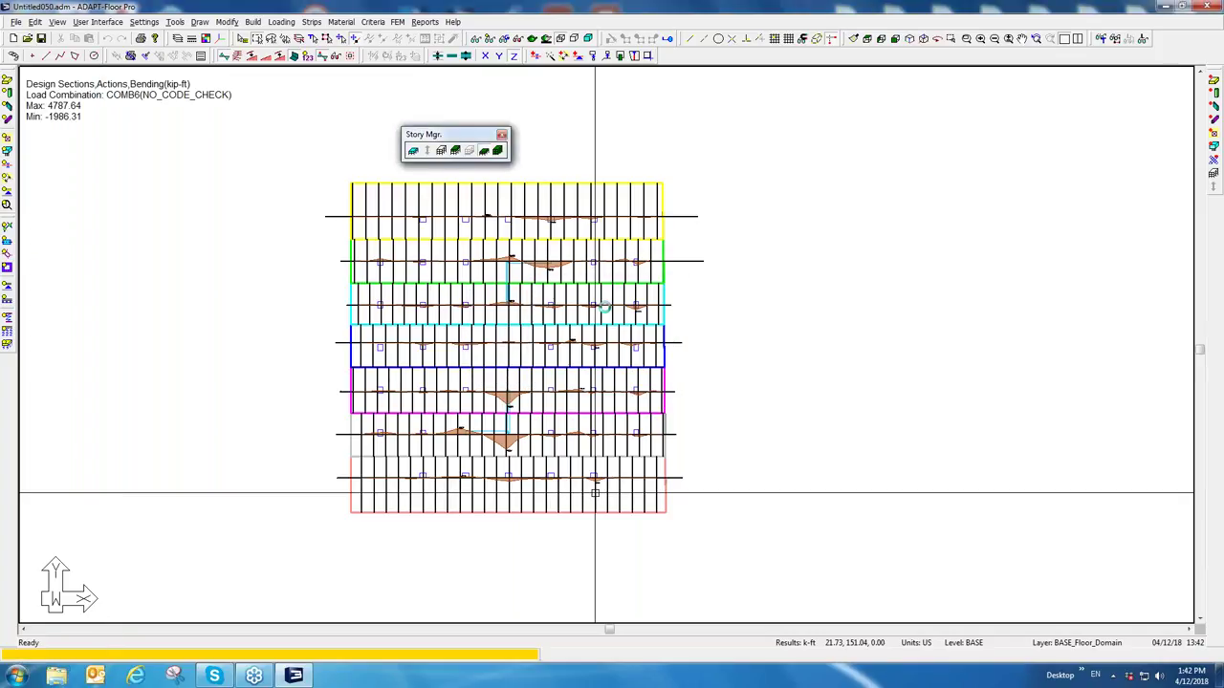
Step: Redesign the mat's design sections for the updated combinations and save the design results
click(312, 21)
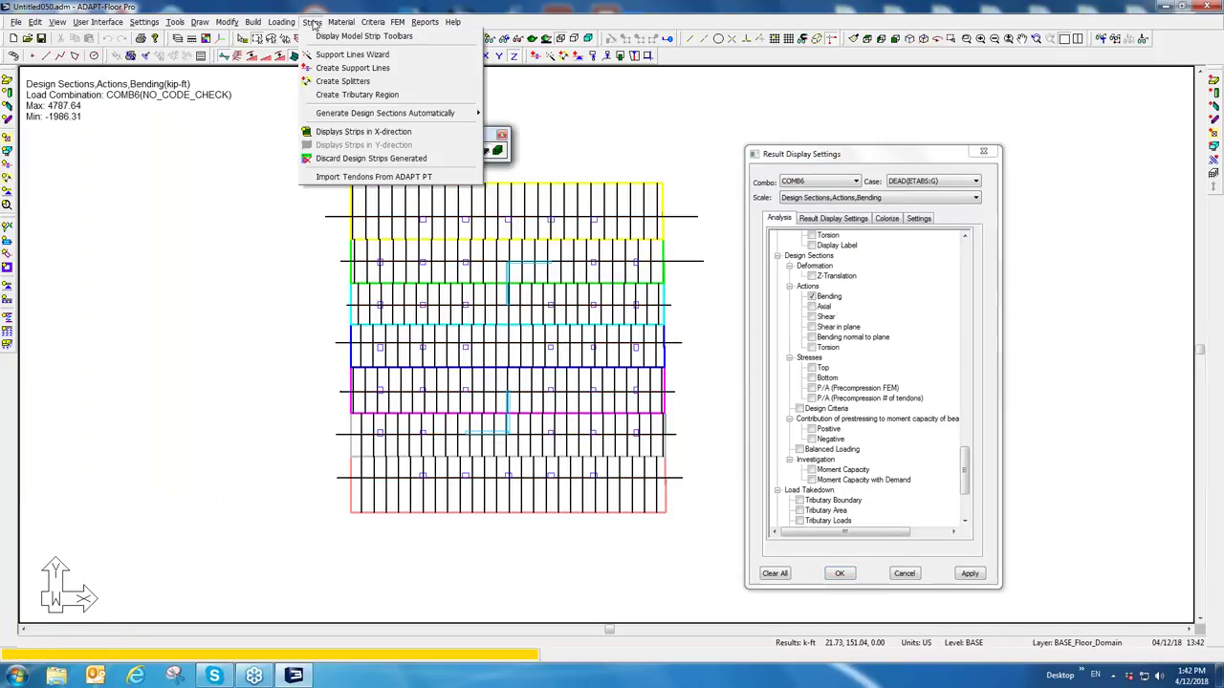
click(398, 22)
mouse_move(481, 186)
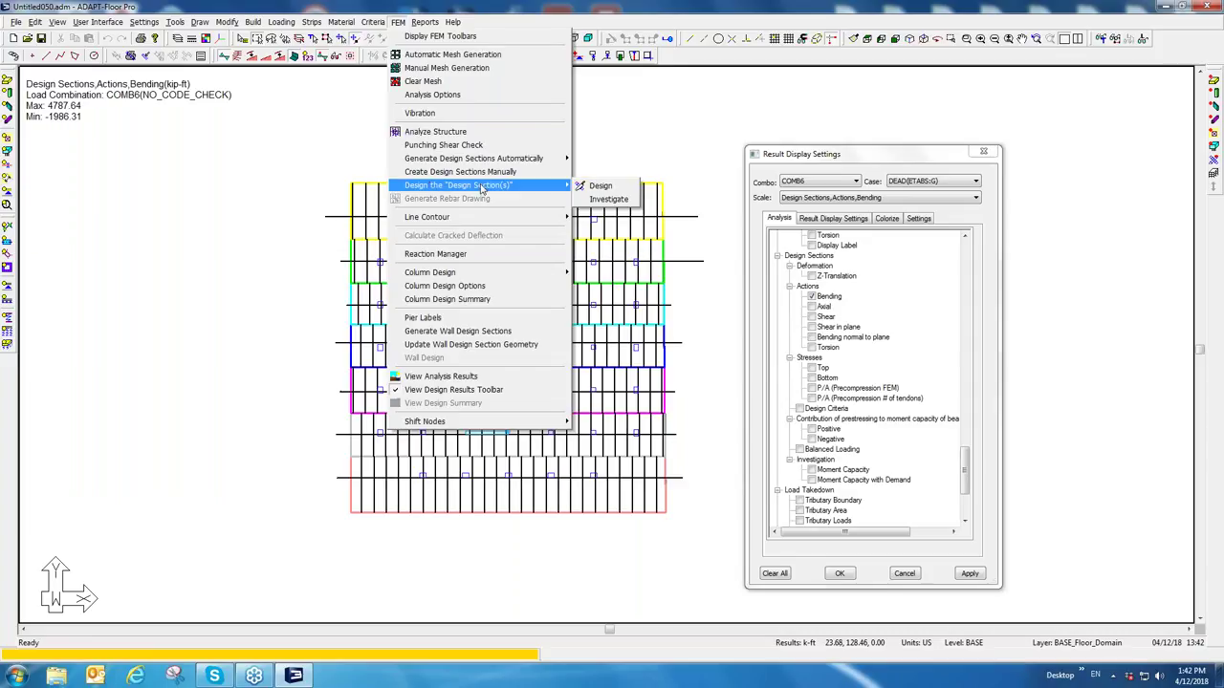
click(602, 186)
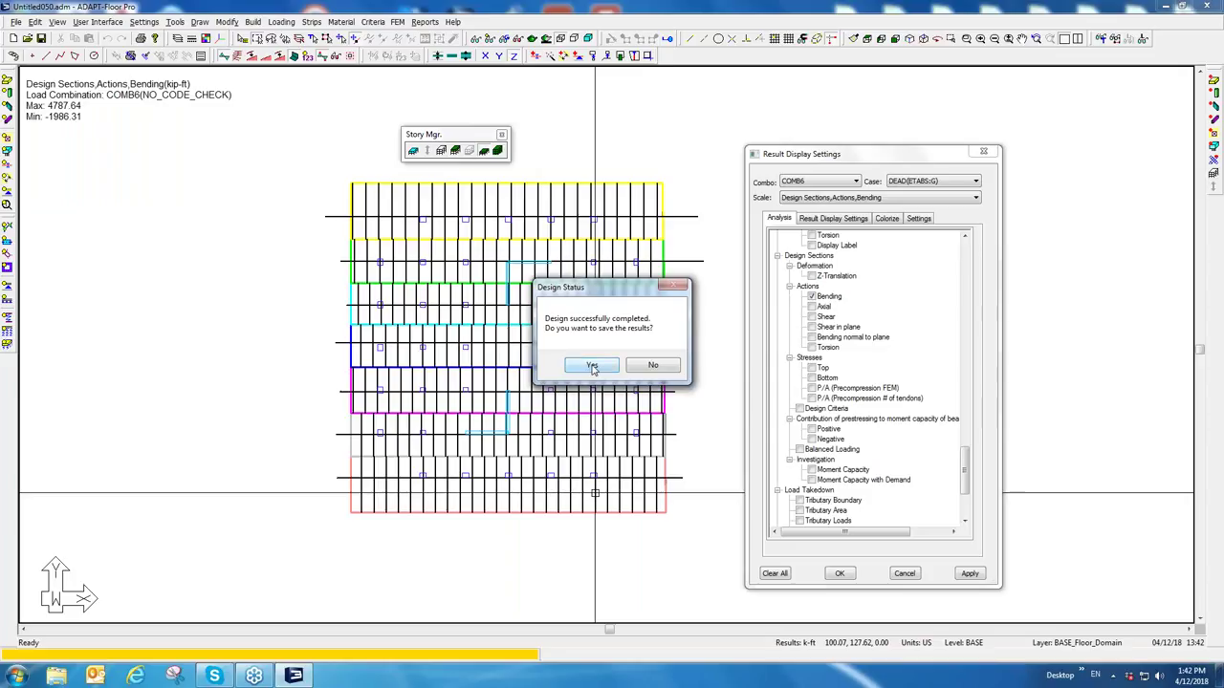
click(592, 366)
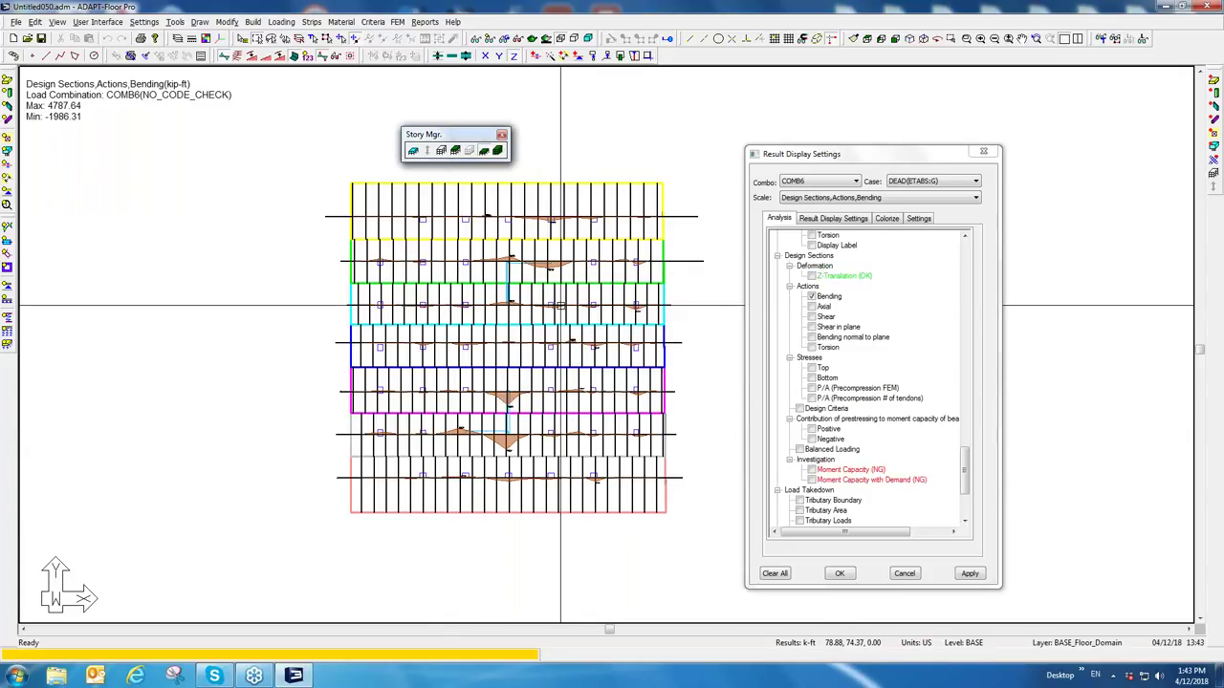
Step: Display the design sections' bending action for the Envelope Strength combination
click(818, 181)
click(818, 253)
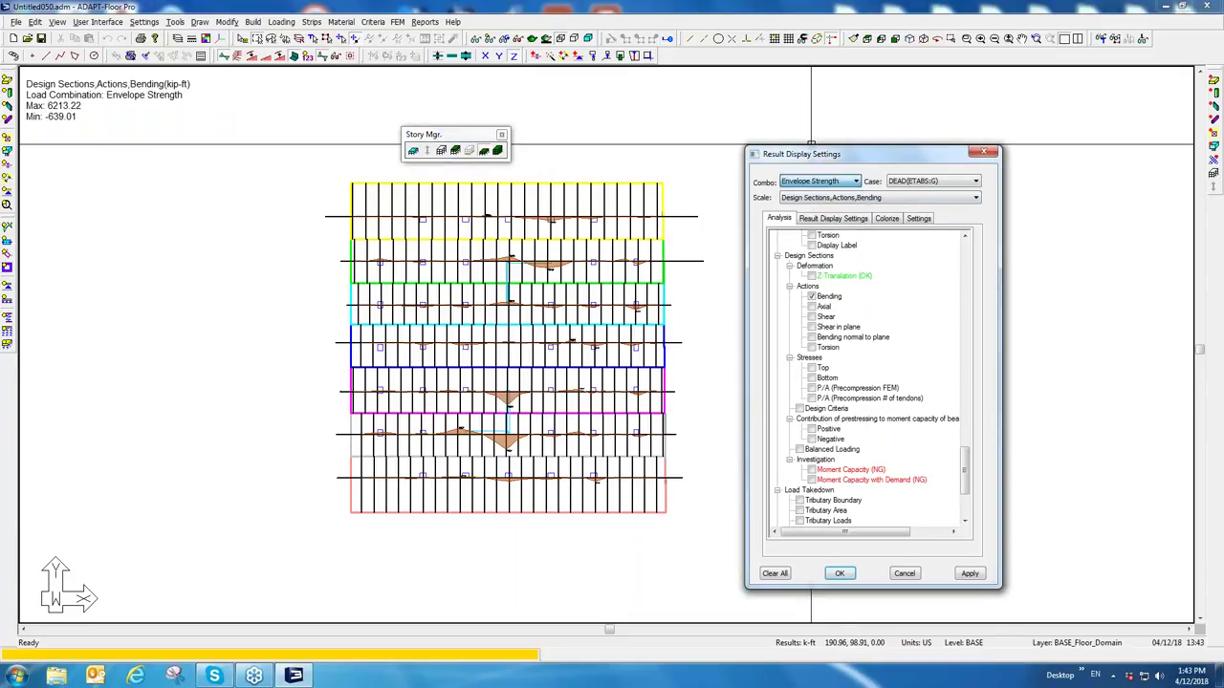
middle_drag(467, 449, 441, 468)
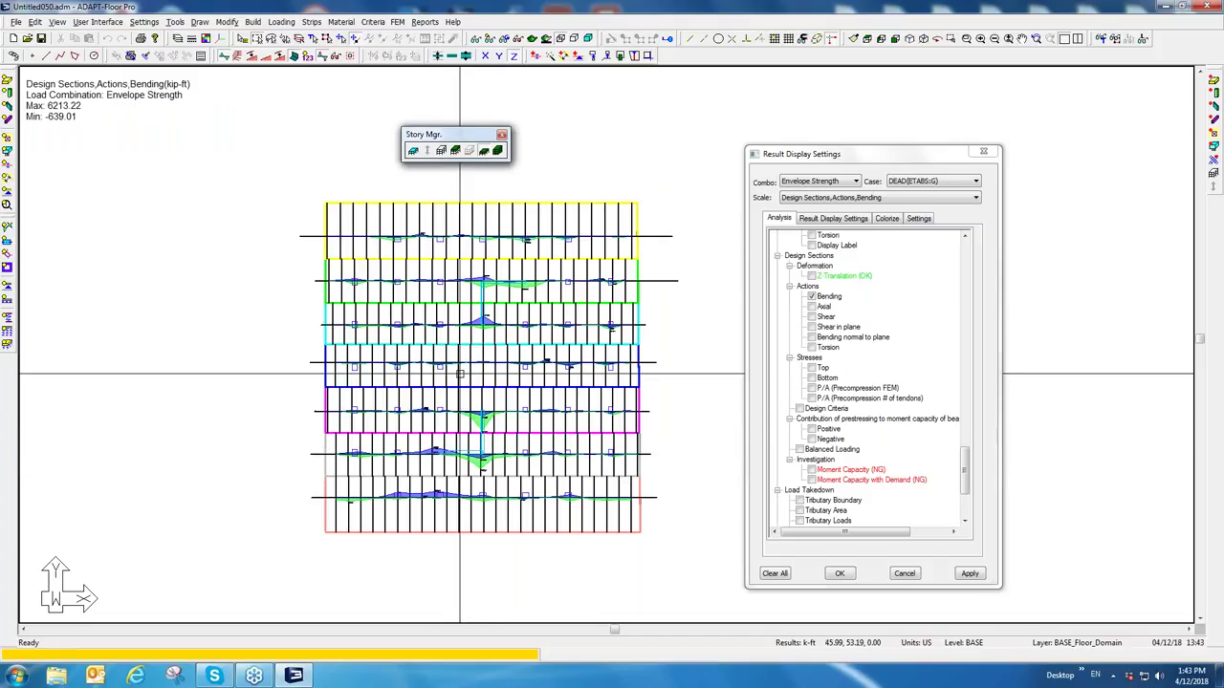
Step: Generate the rebar drawing for the Envelope combination with calculated bar lengths oriented along the support lines
click(397, 21)
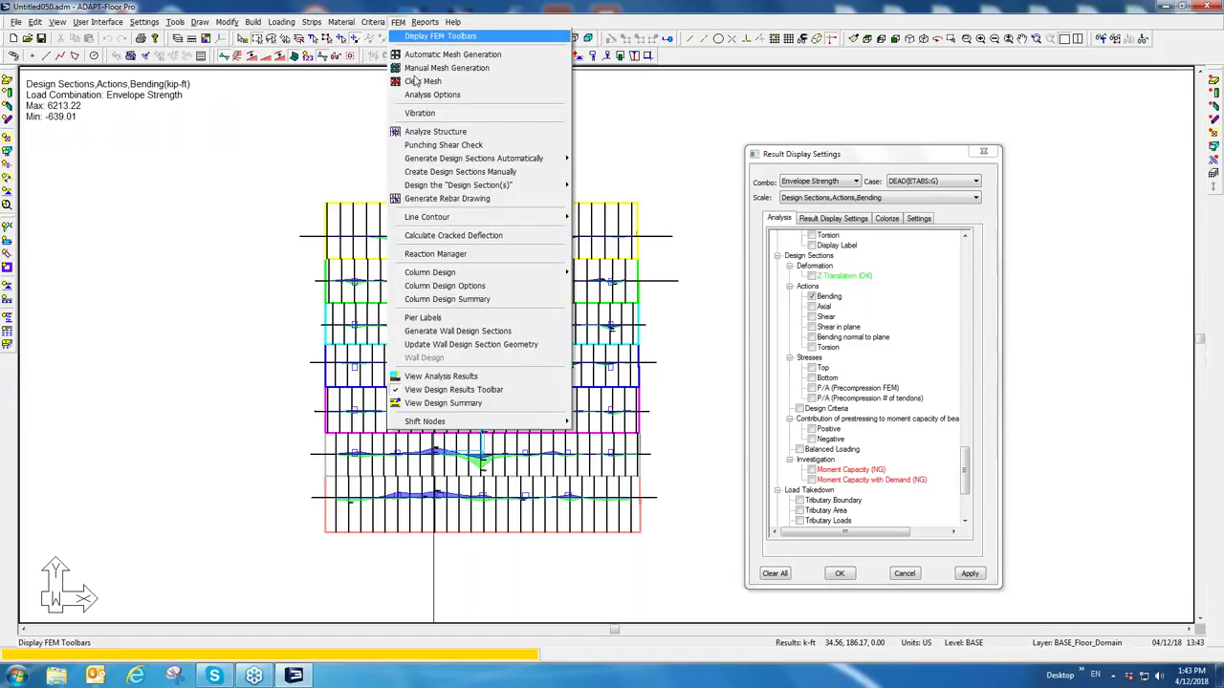
click(439, 199)
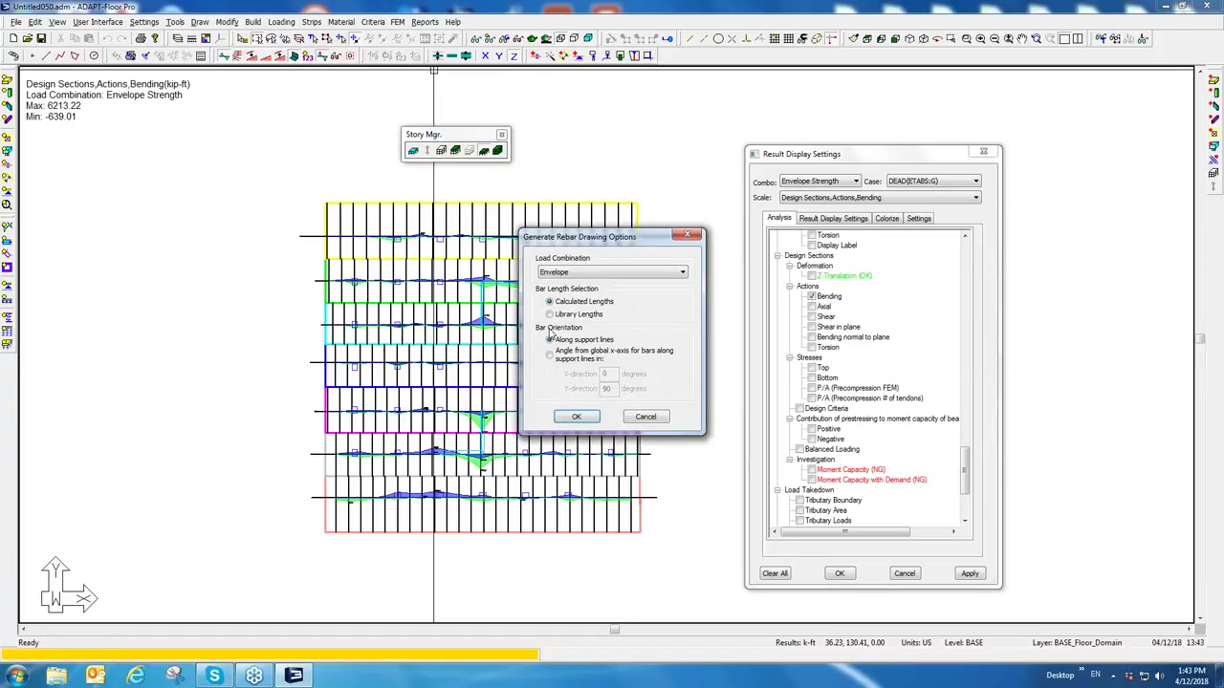
click(575, 418)
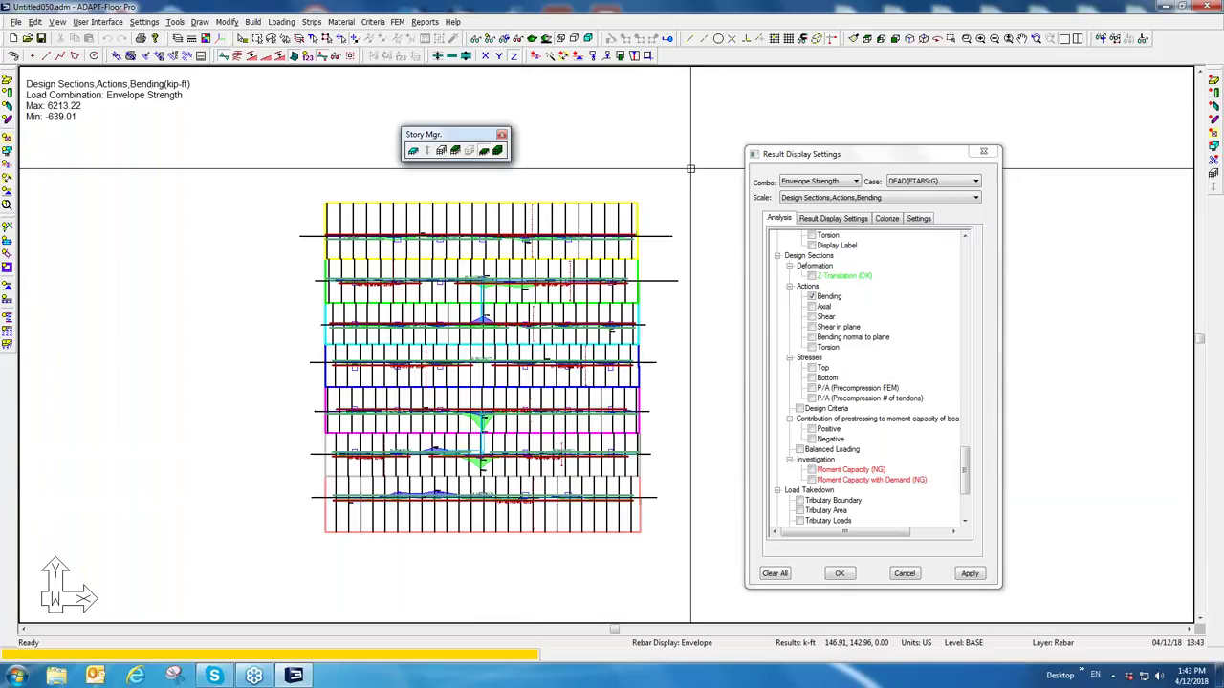
Step: Clear all displayed analysis results from the rebar plan and close the result display settings
middle_drag(690, 166, 705, 148)
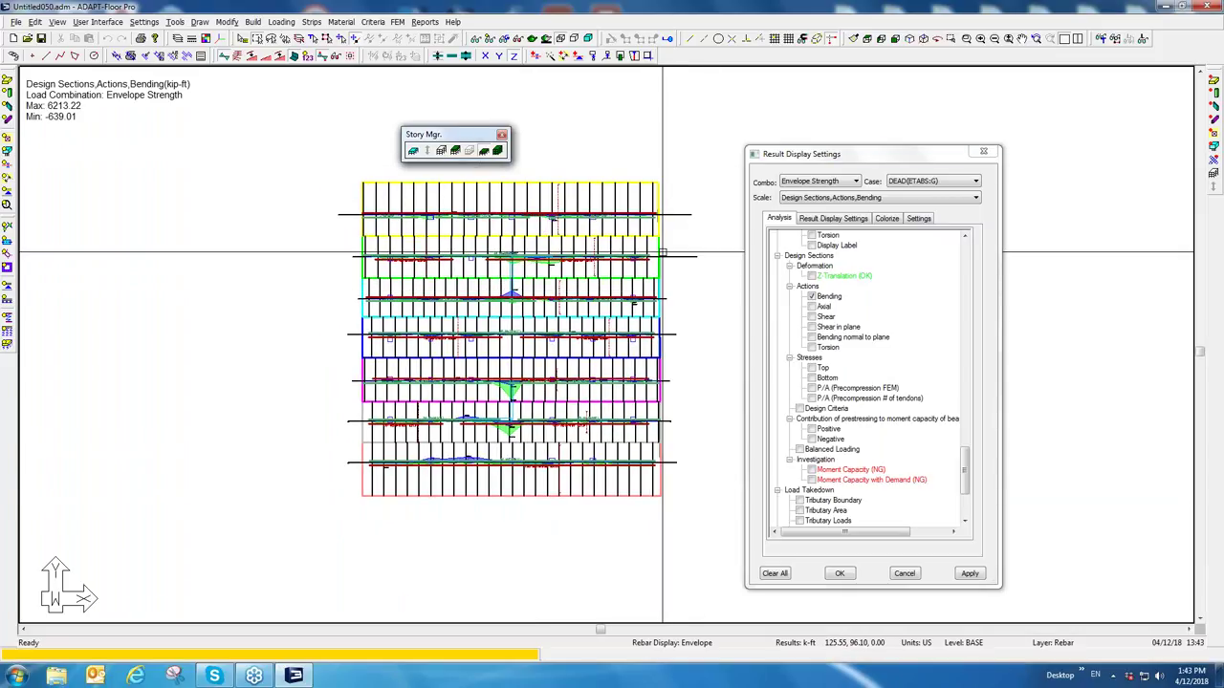
scroll(669, 273, down, 1)
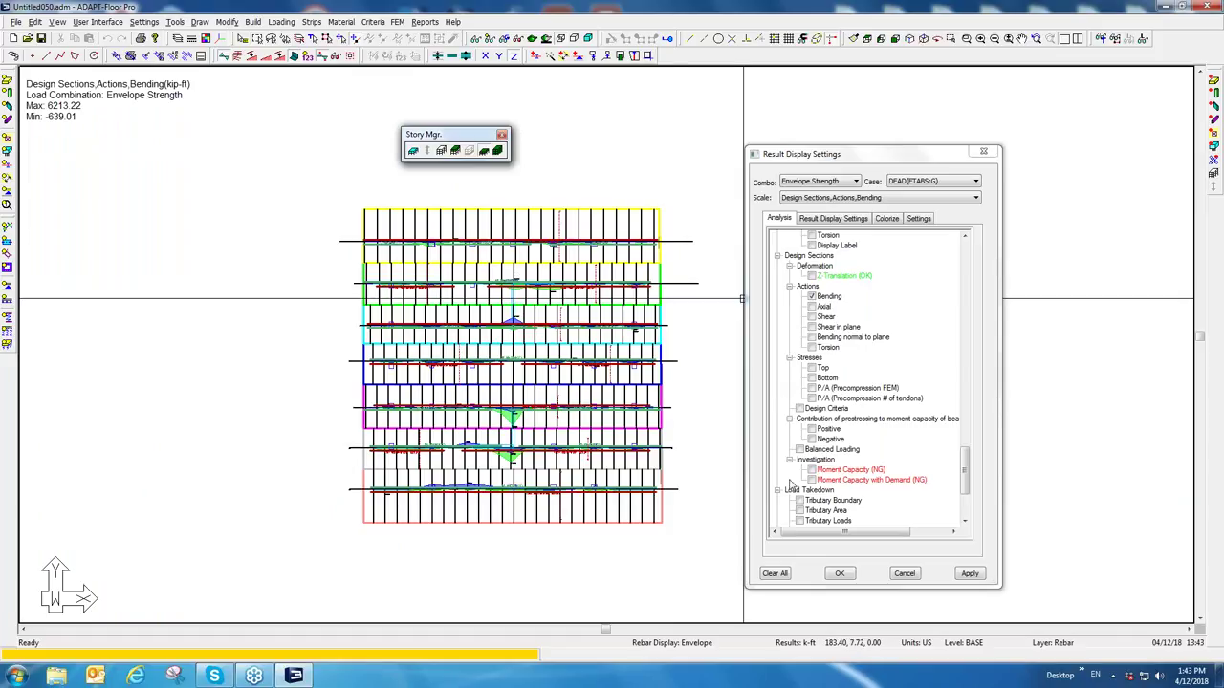
click(776, 573)
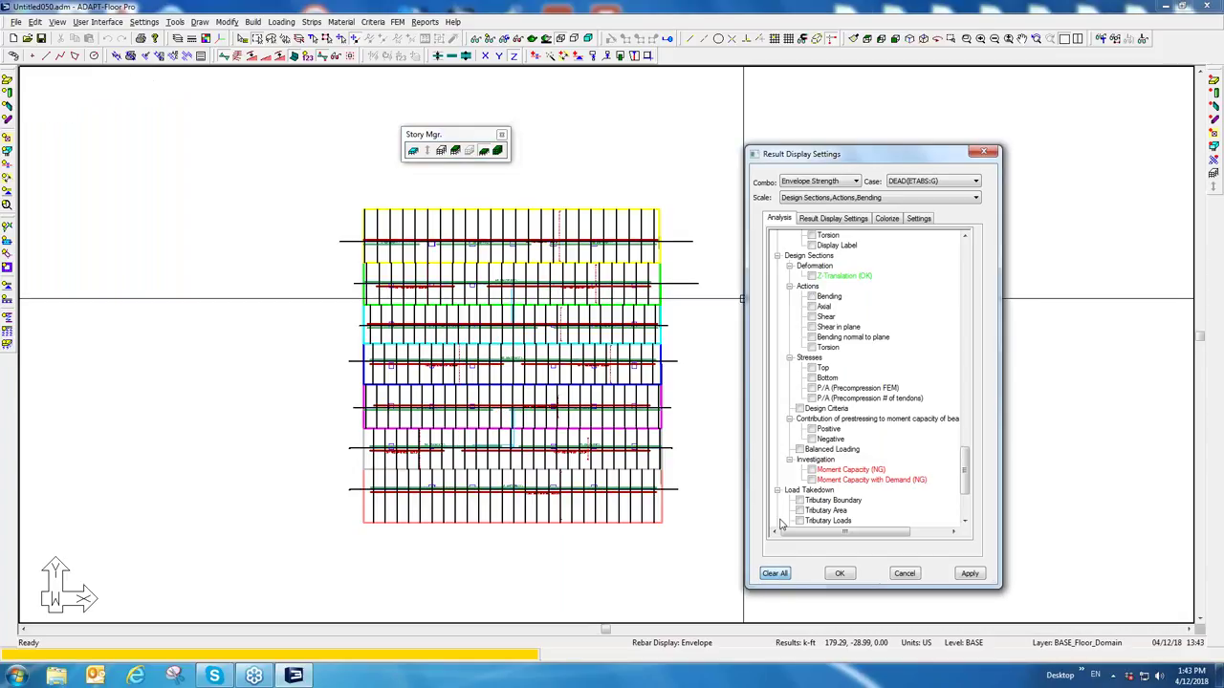
click(904, 573)
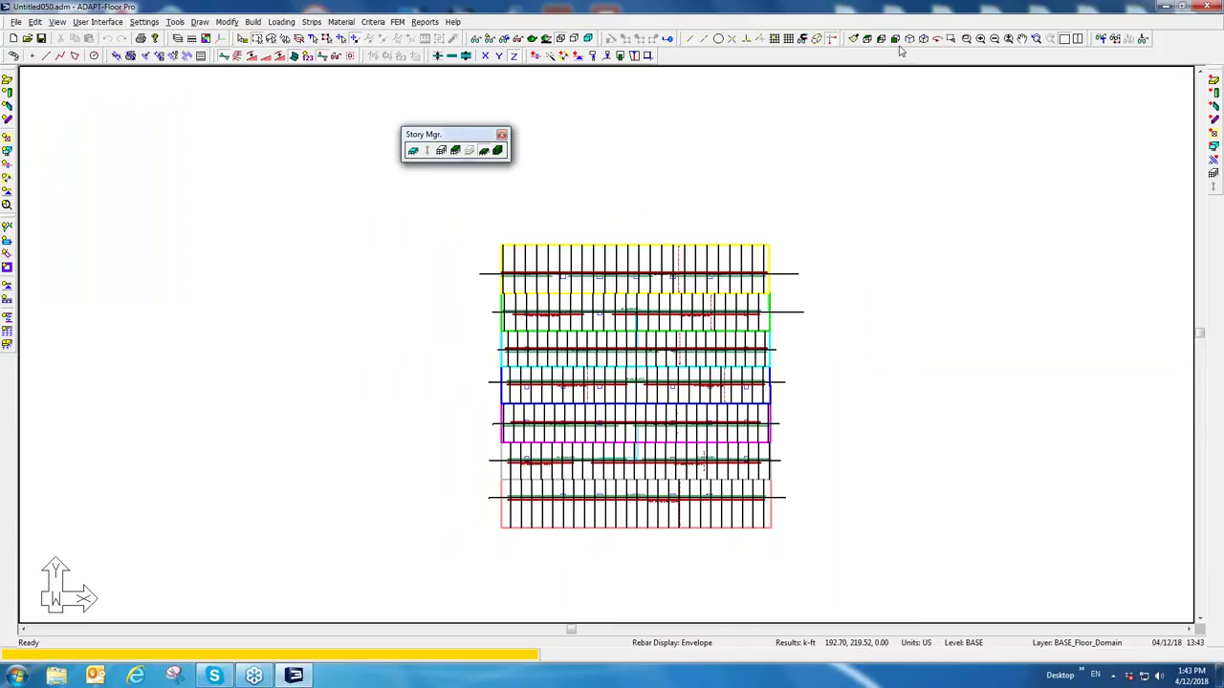
Step: Show the full multistory building in a 3D view and try to generate its finite element mesh automatically
click(937, 39)
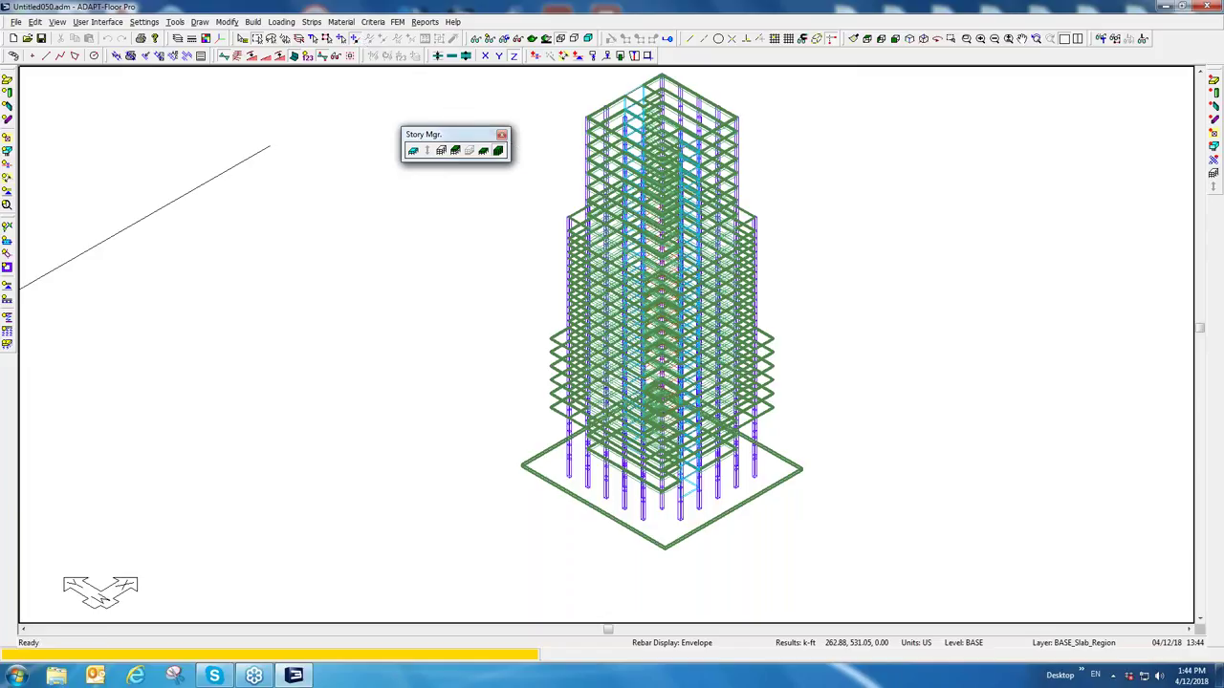
click(400, 22)
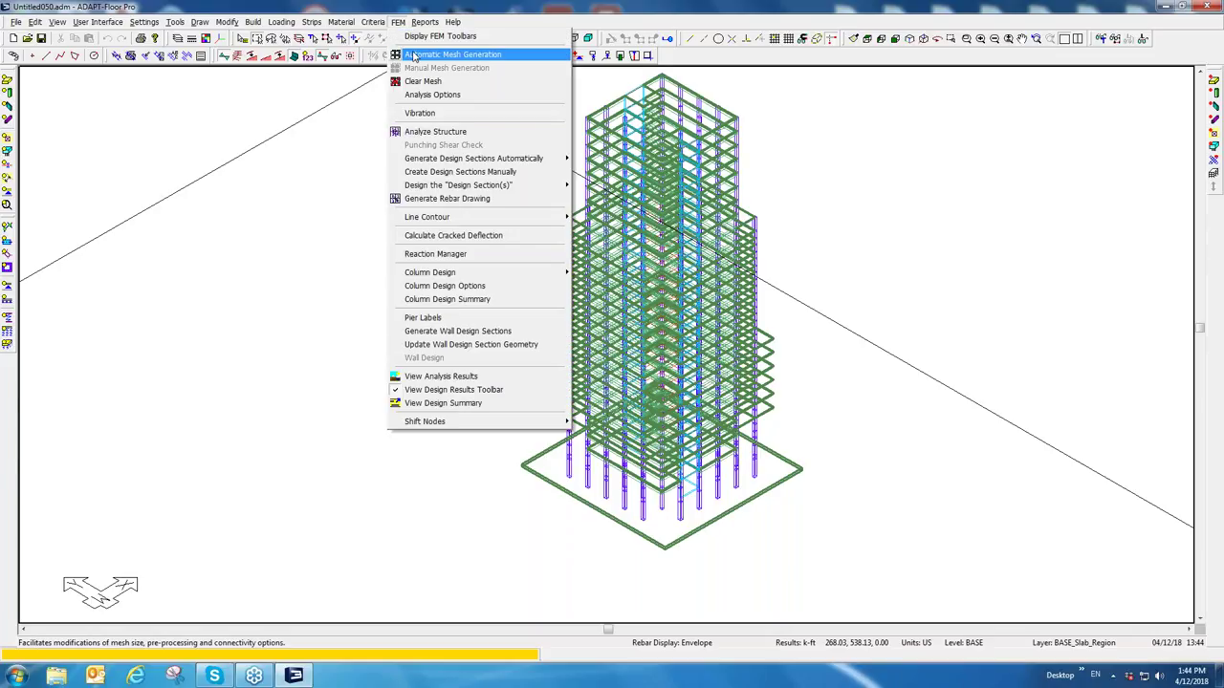
click(430, 55)
click(641, 383)
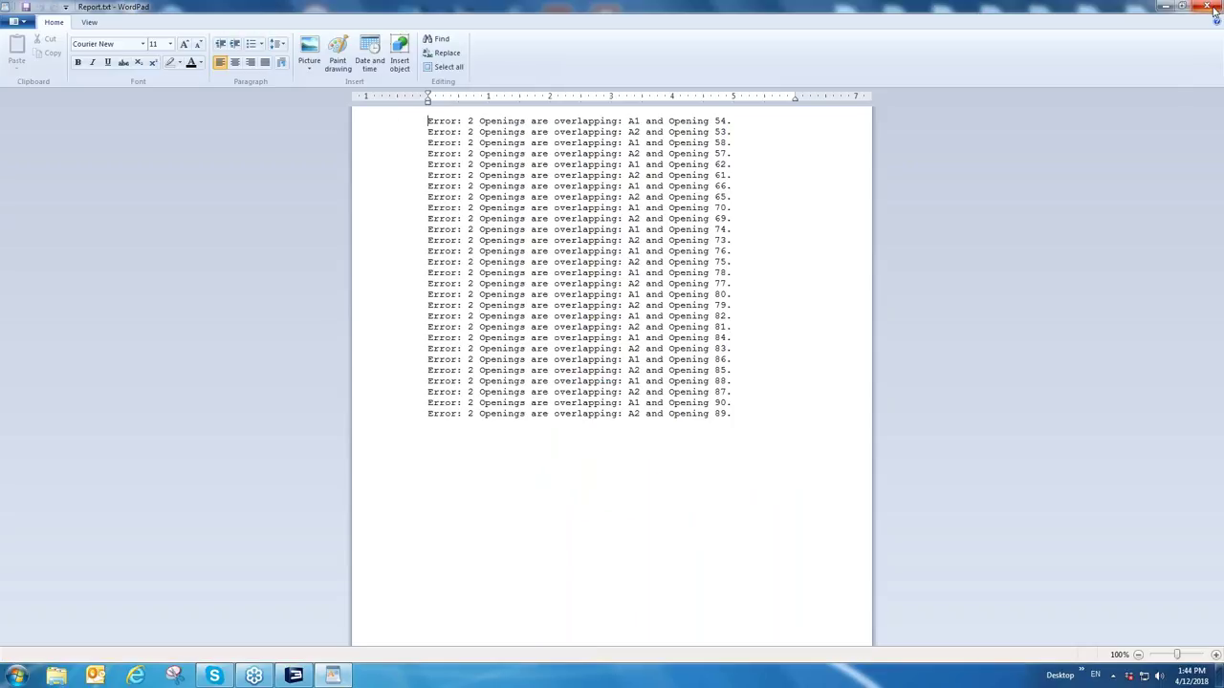
Step: Dismiss the overlapping-openings error report, select every opening in the building model by type, and delete them
click(1212, 8)
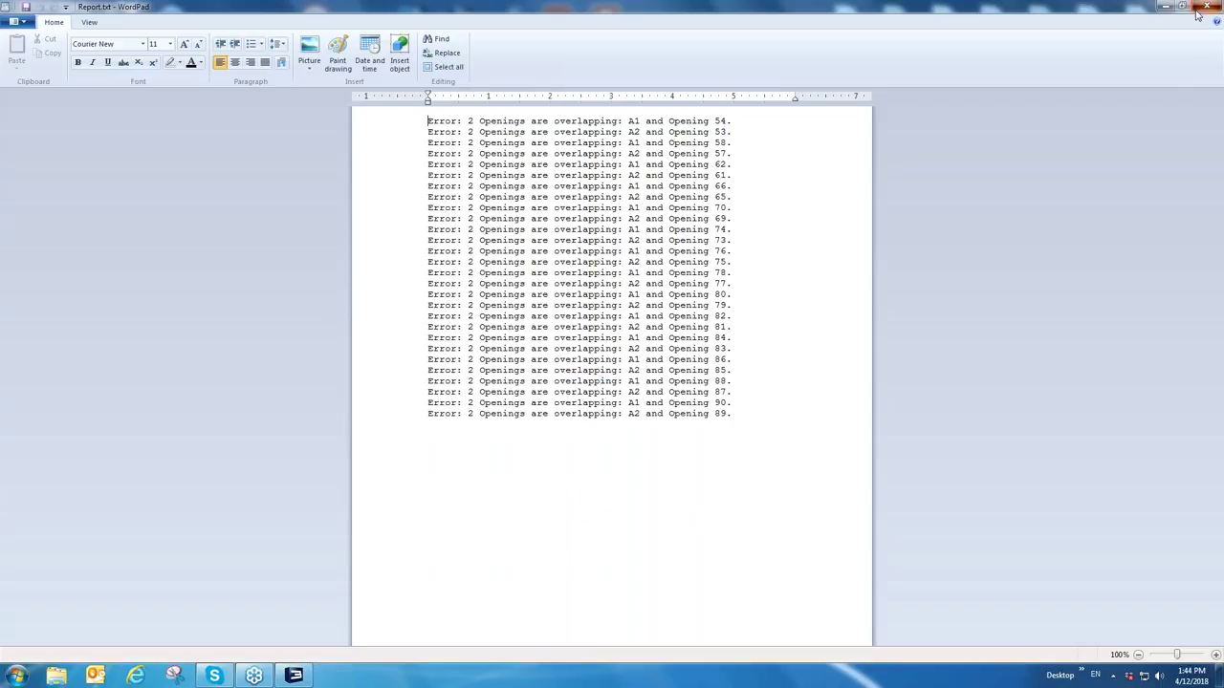
key(Return)
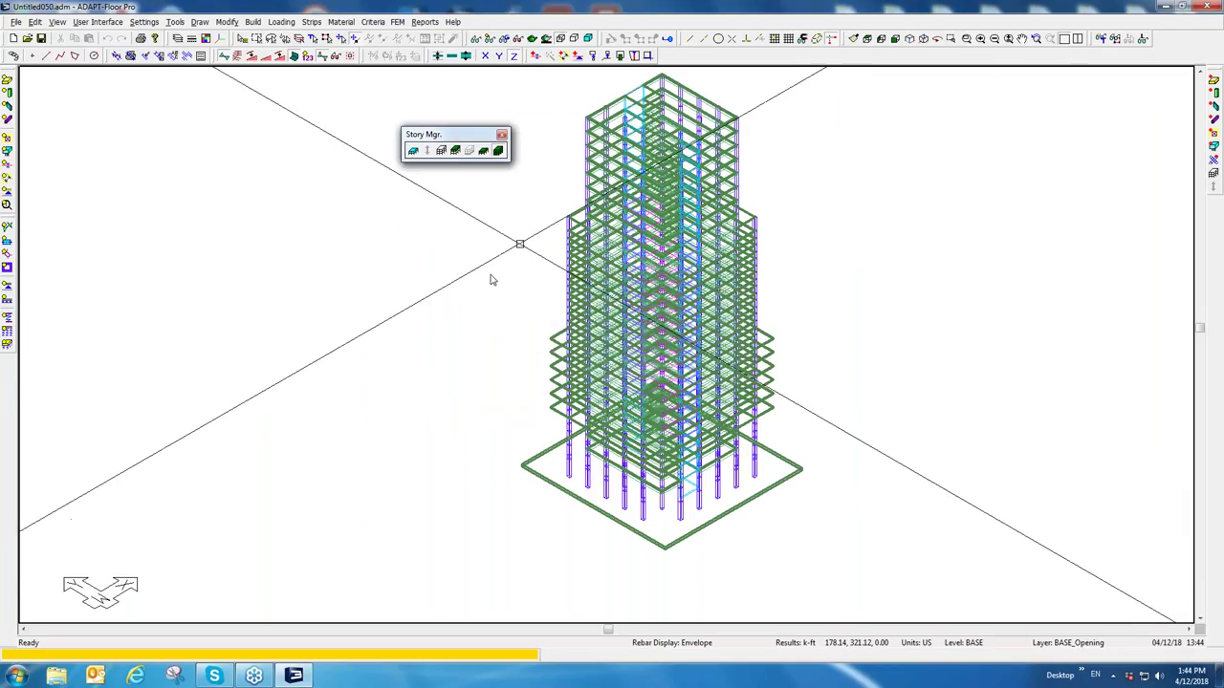
click(7, 141)
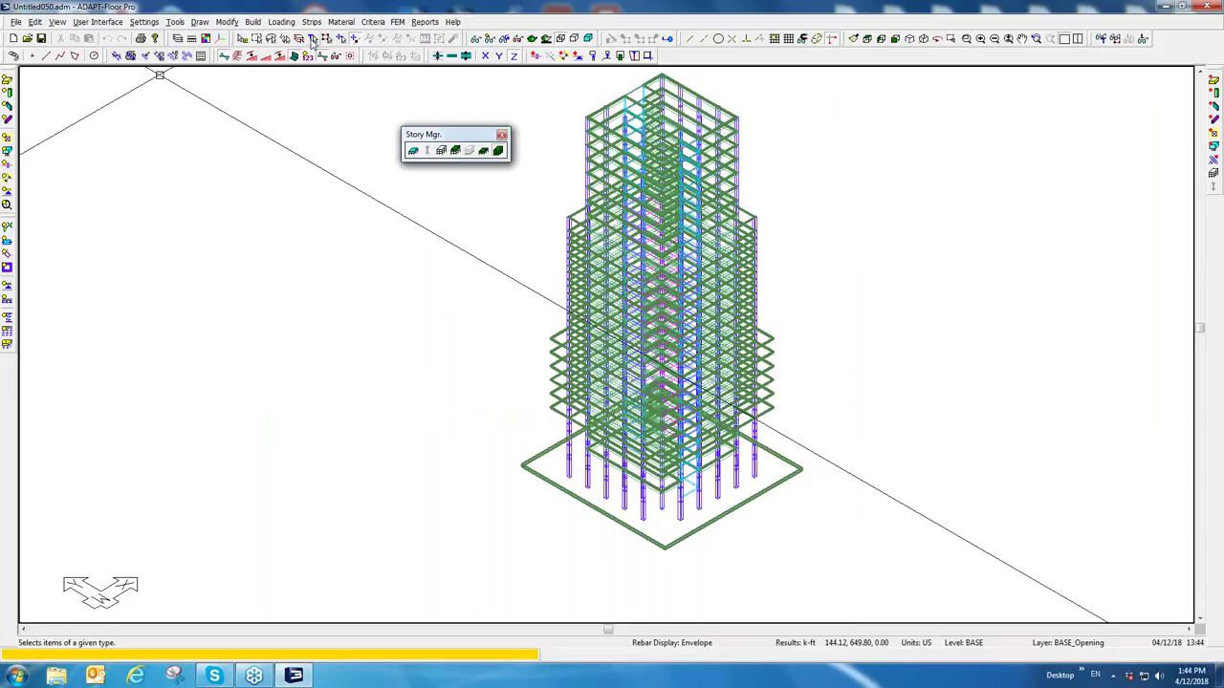
click(312, 38)
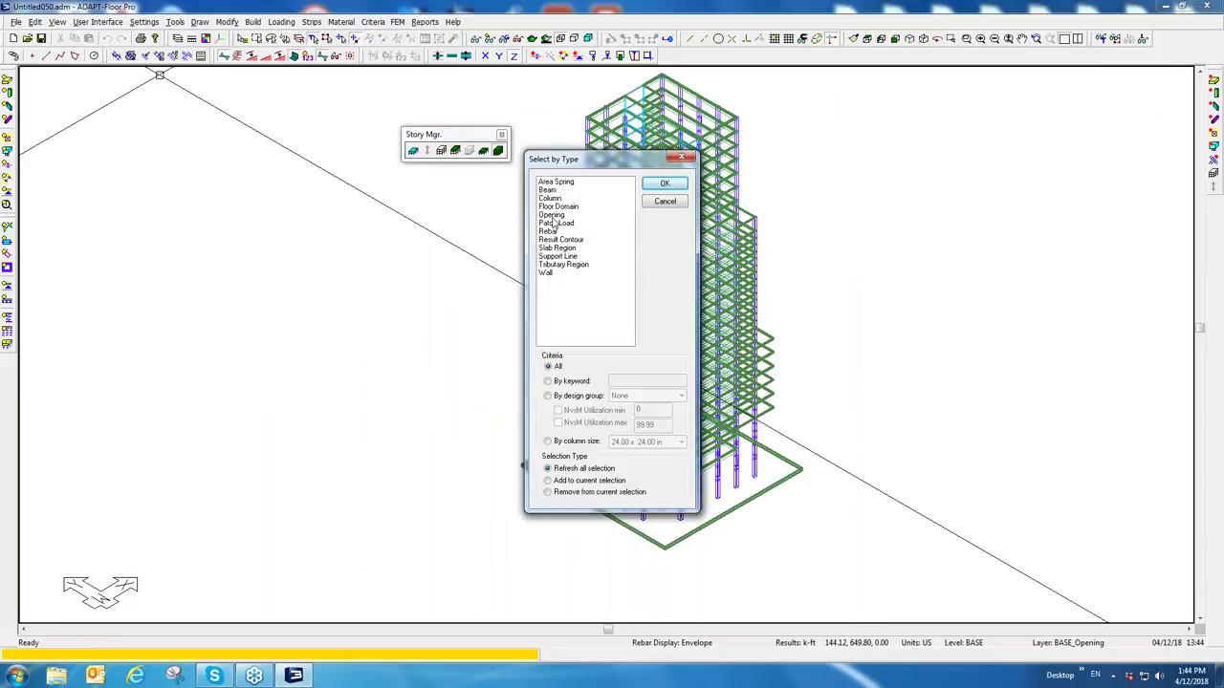
click(554, 218)
click(664, 185)
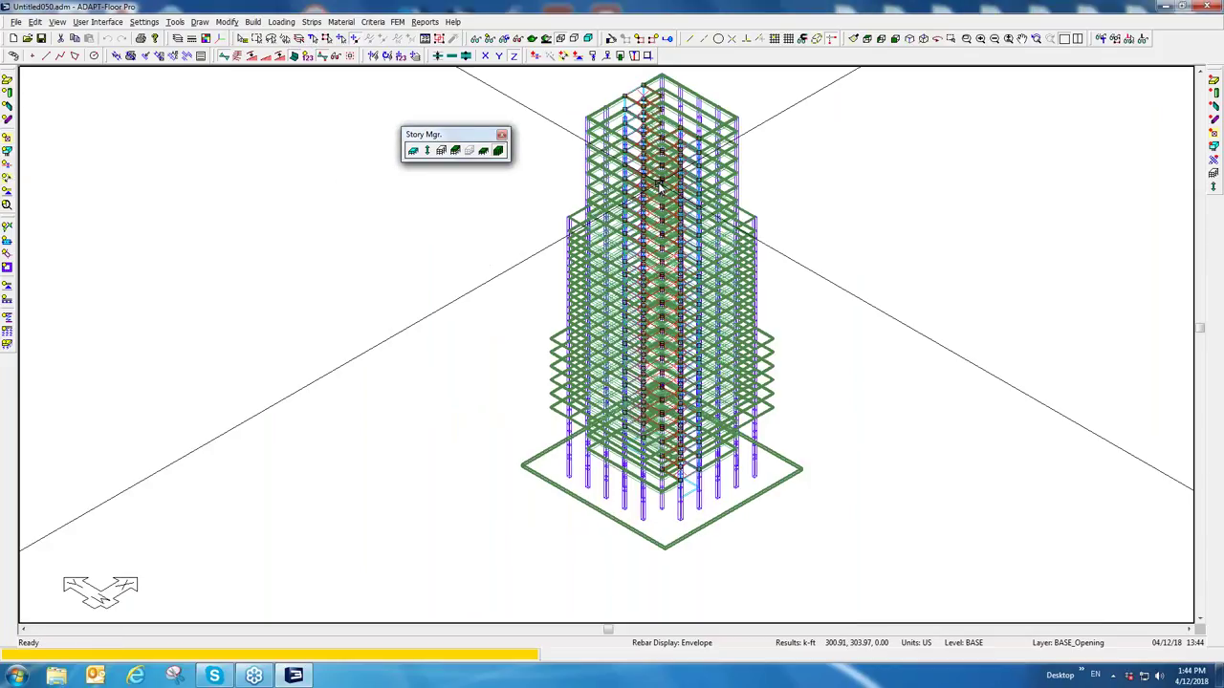
drag(594, 188, 598, 127)
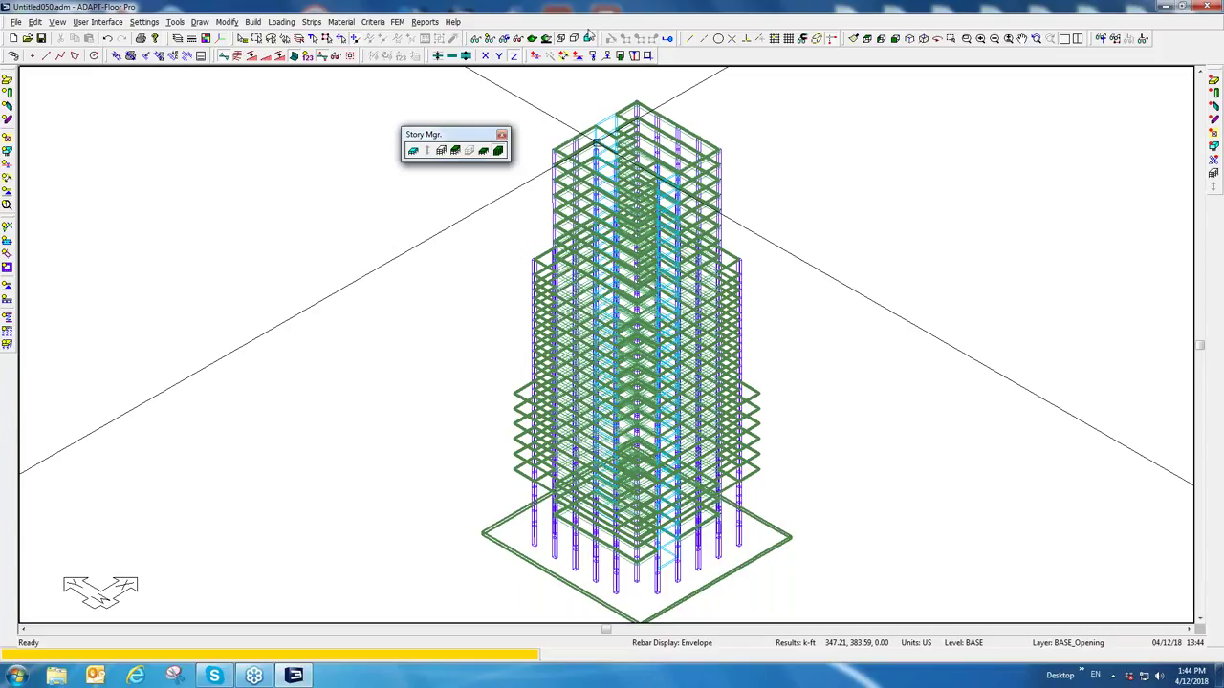
Step: Generate the full building's mesh automatically with a 5 ft cell size and nodes shifted within a maximum distance of 1.5 ft
click(397, 22)
click(425, 49)
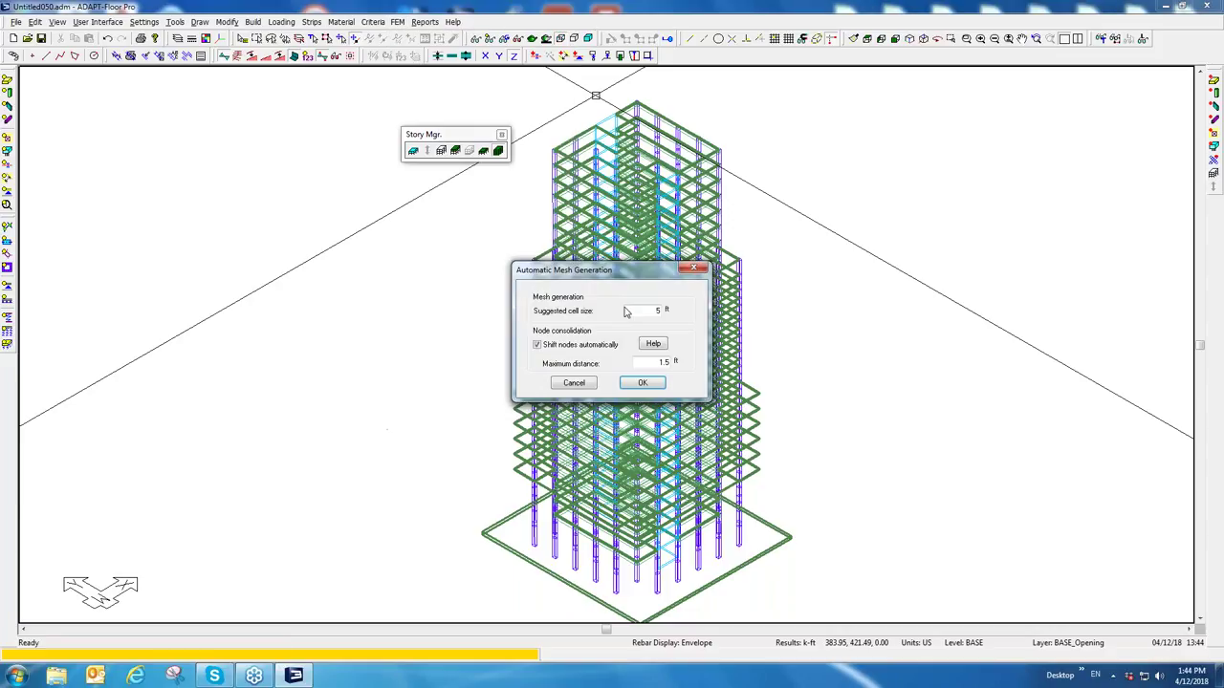
click(643, 383)
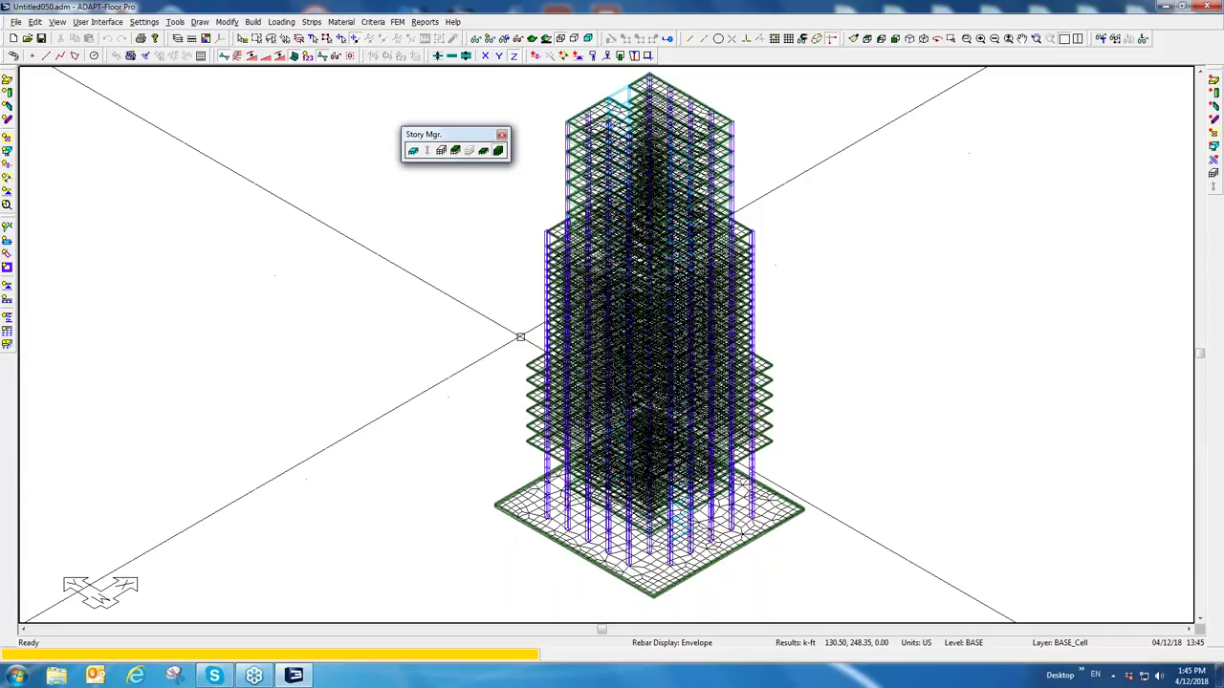
mouse_move(524, 366)
middle_down()
mouse_move(500, 374)
mouse_move(462, 311)
mouse_move(494, 308)
mouse_move(601, 364)
mouse_move(613, 411)
middle_up()
scroll(612, 411, up, 2)
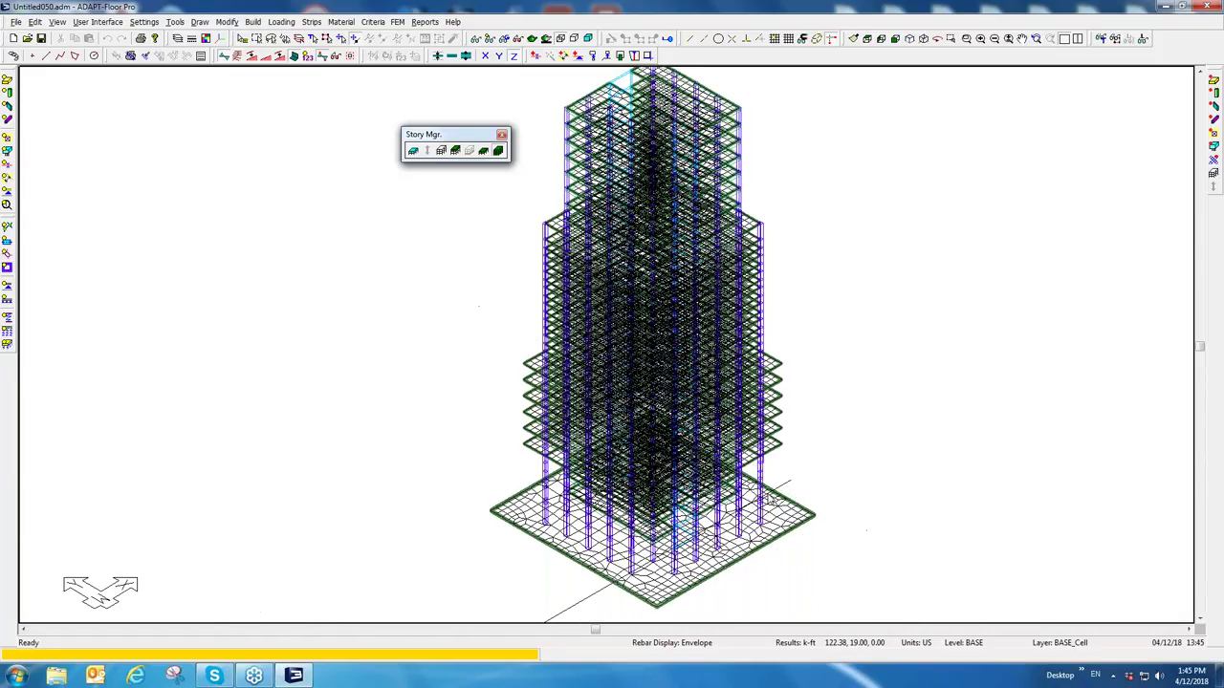
Step: Analyze the full building for COMB5 to COMB9 with Uncracked stiffness and fixed supports in place of compression springs, and save the solution
click(398, 22)
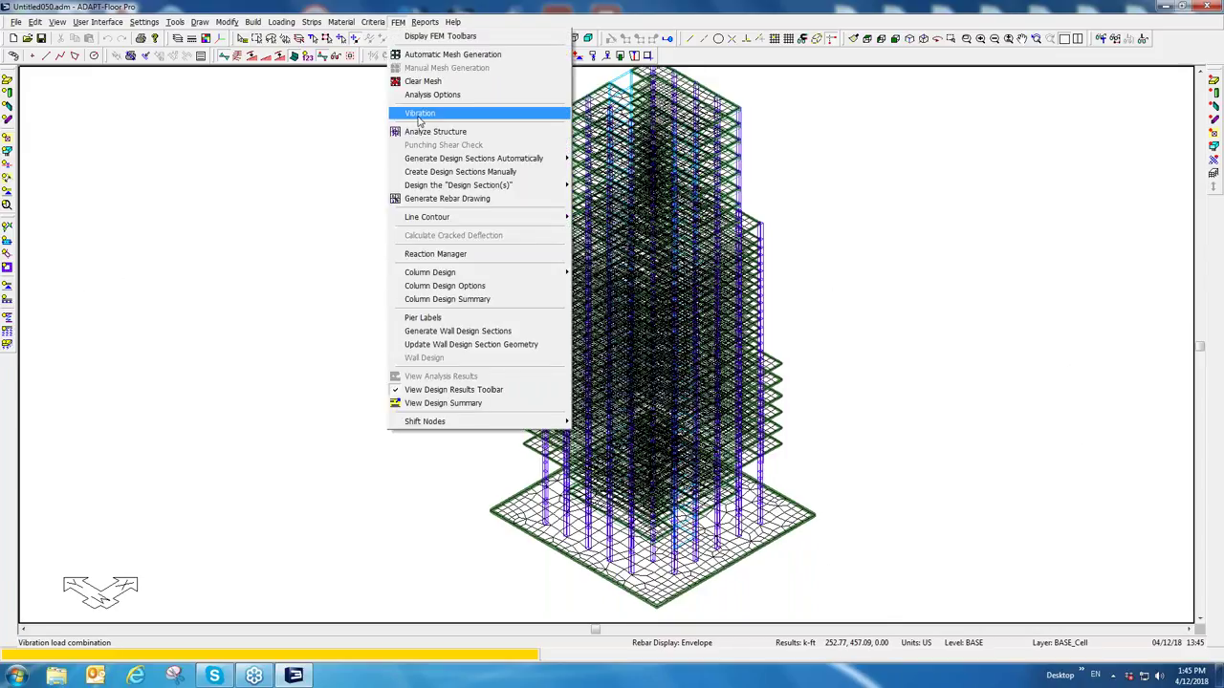
click(422, 137)
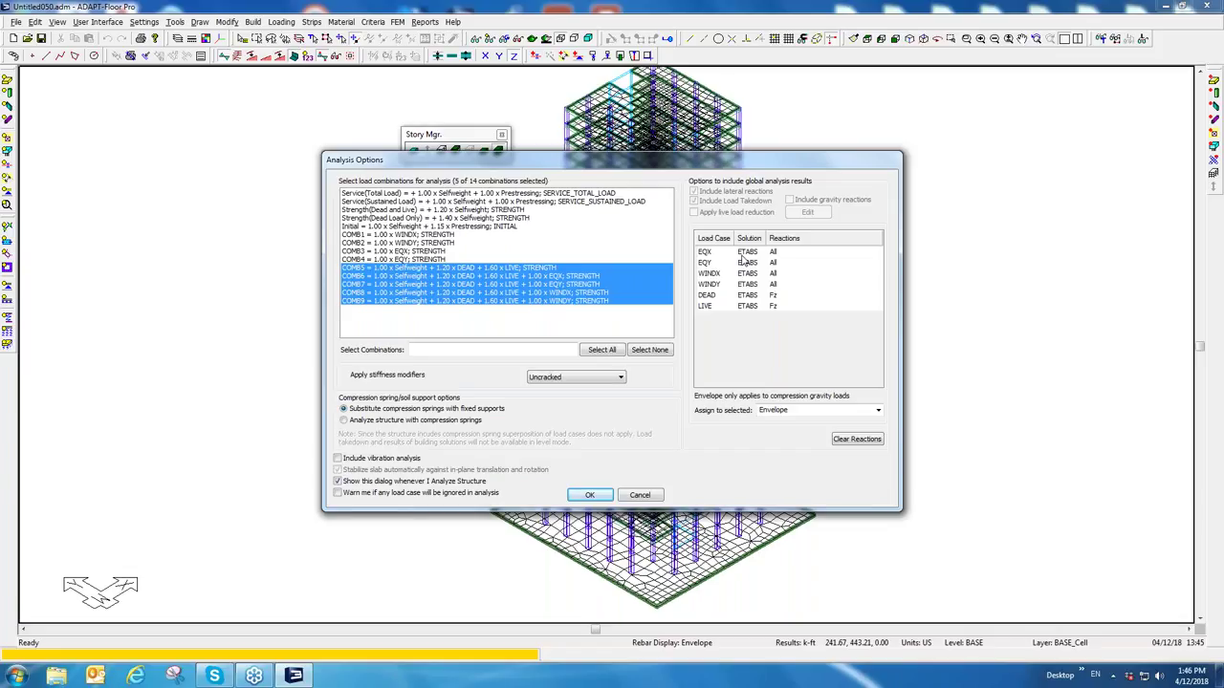
click(575, 381)
click(574, 383)
drag(396, 235, 399, 308)
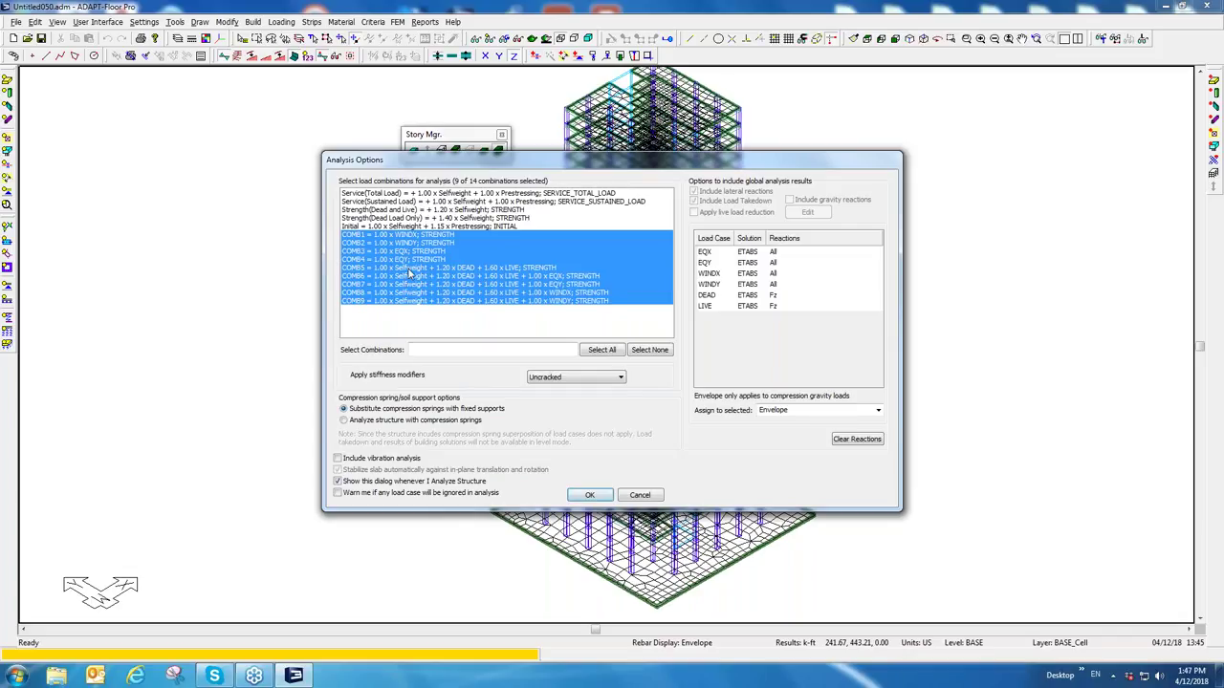
drag(412, 268, 413, 304)
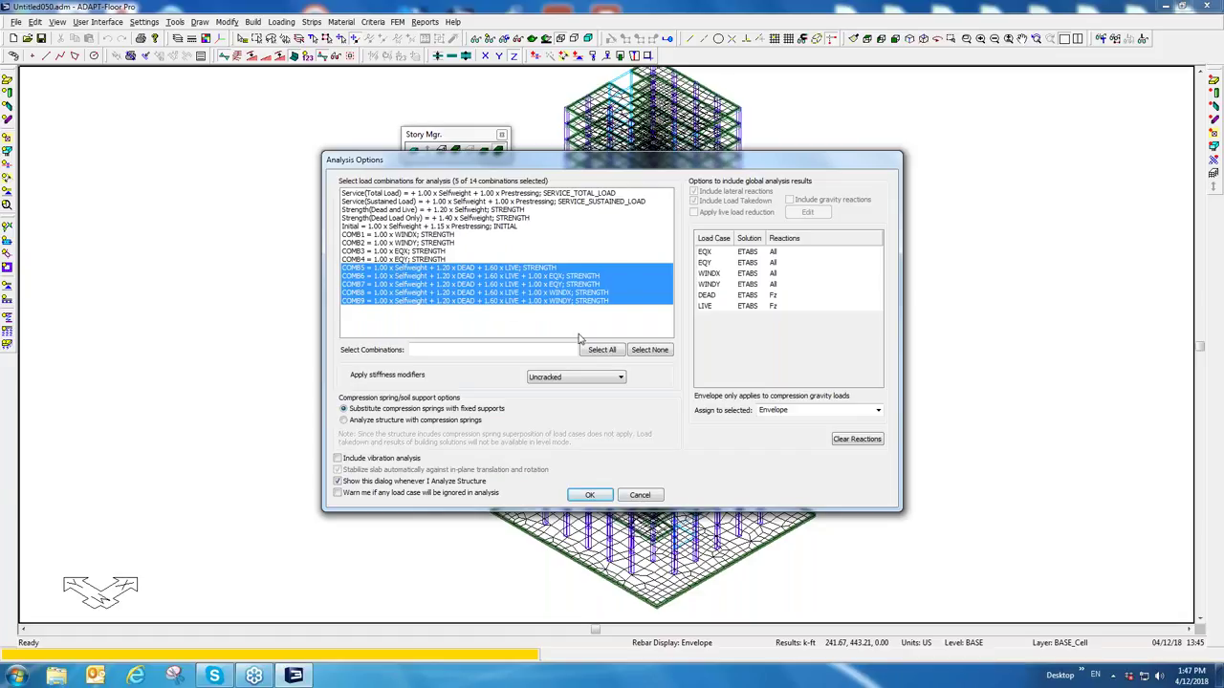
click(585, 492)
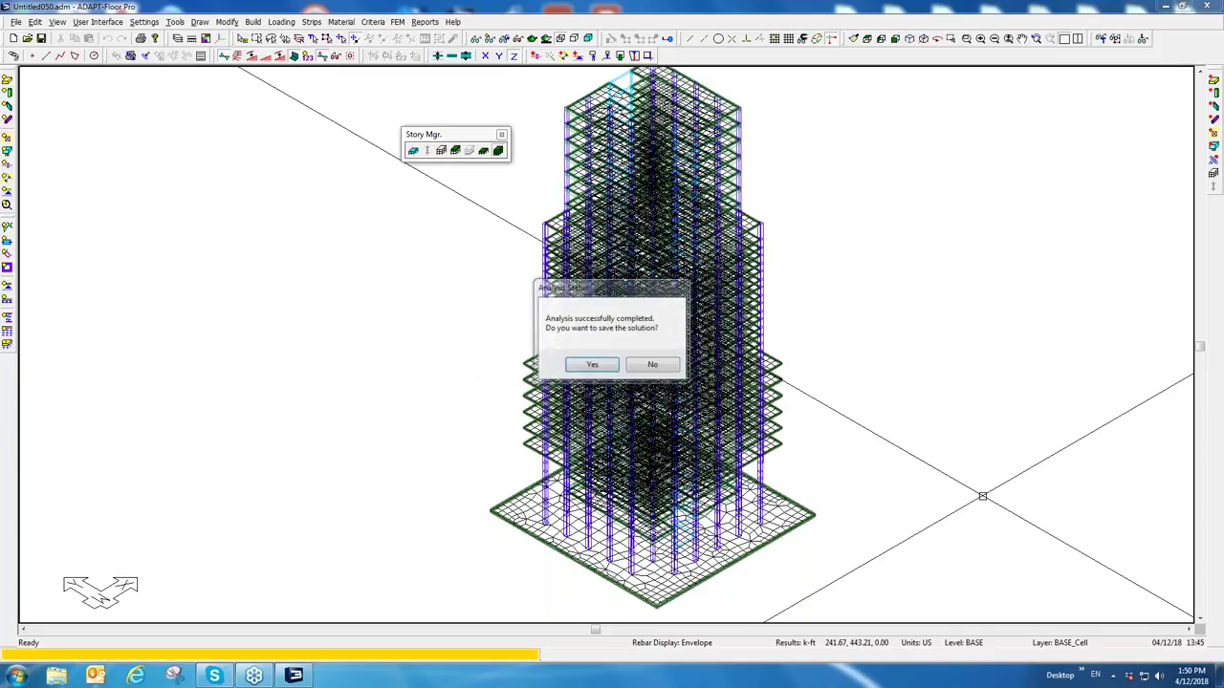
click(592, 364)
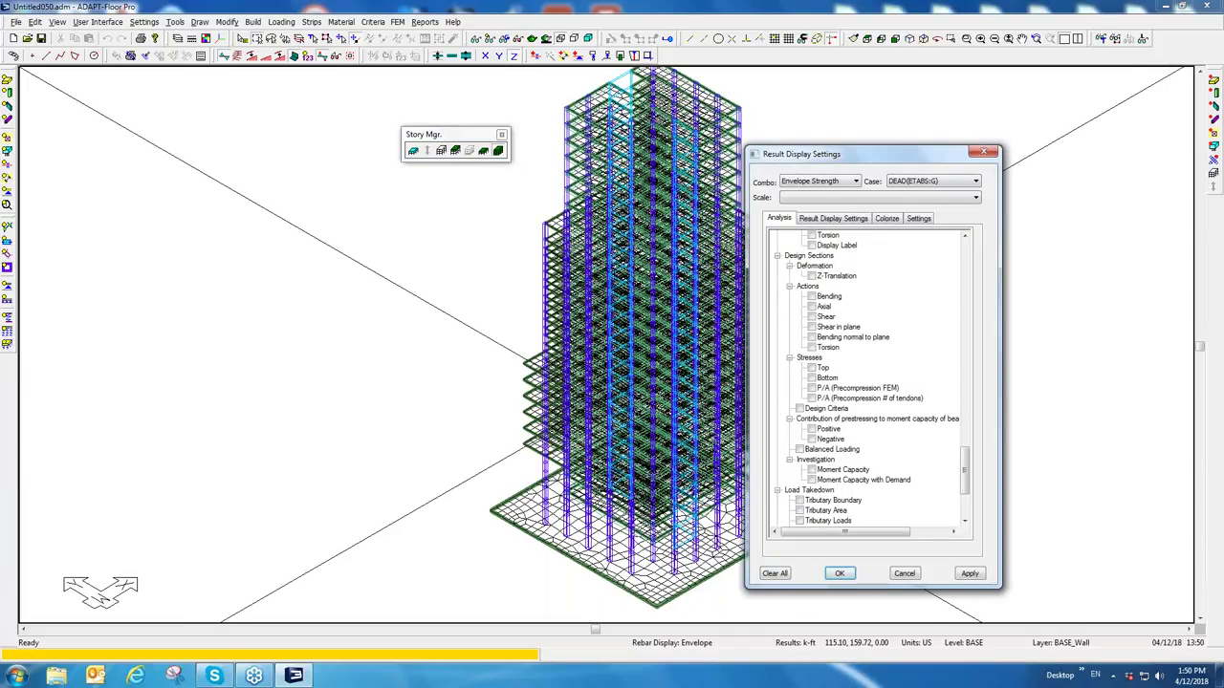
Step: Isolate the BASE level with its columns and walls in the 3D view and hide its finite element mesh
middle_drag(560, 478, 503, 444)
scroll(572, 518, down, 1)
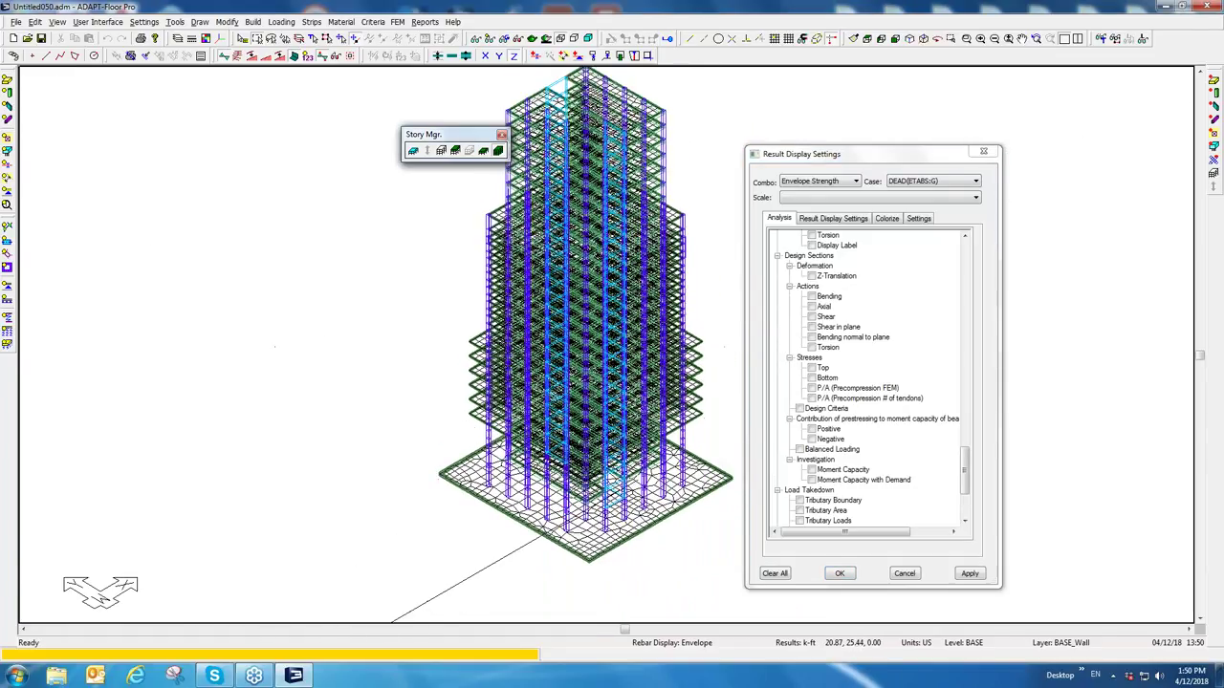
click(484, 153)
middle_drag(495, 293, 495, 69)
click(489, 38)
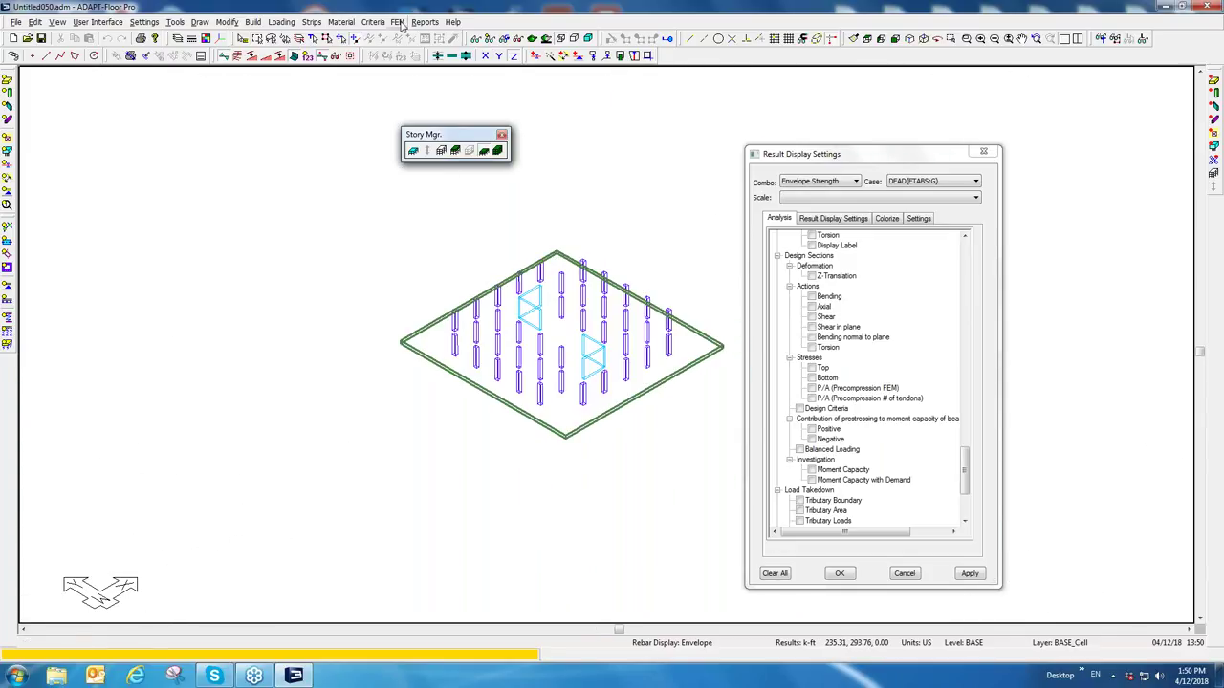
Step: Start a structural analysis of the BASE level and assign the Uncracked solution to load cases EQX and EQY
click(398, 22)
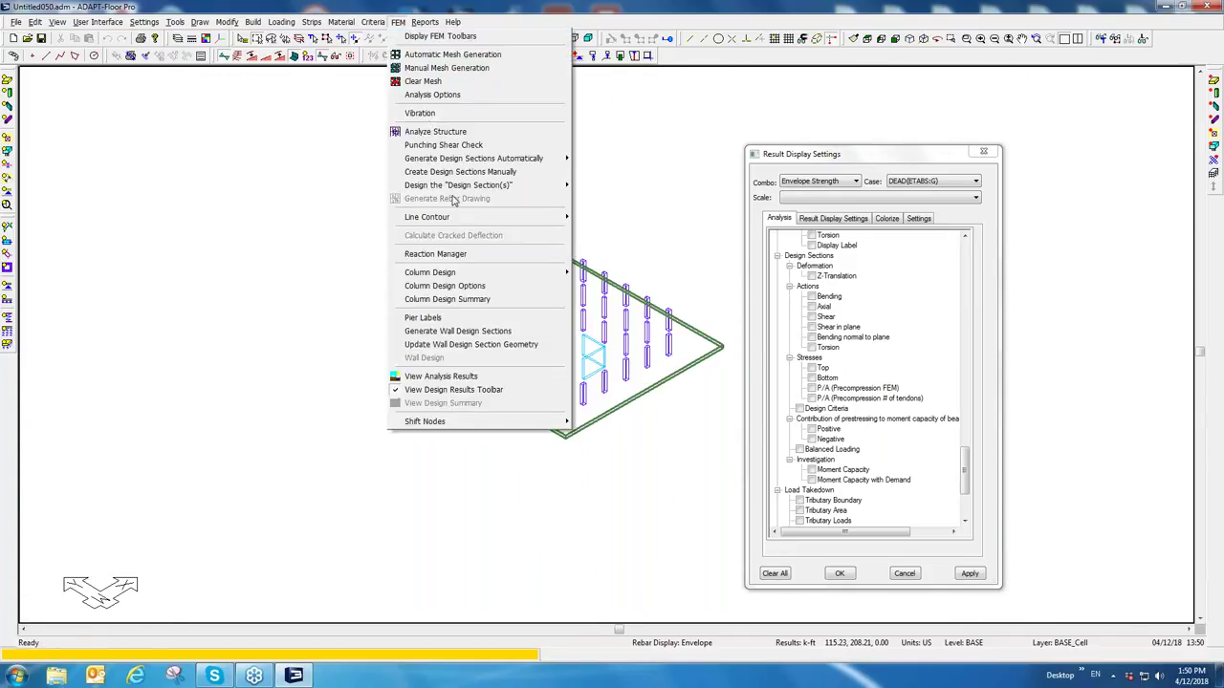
click(461, 132)
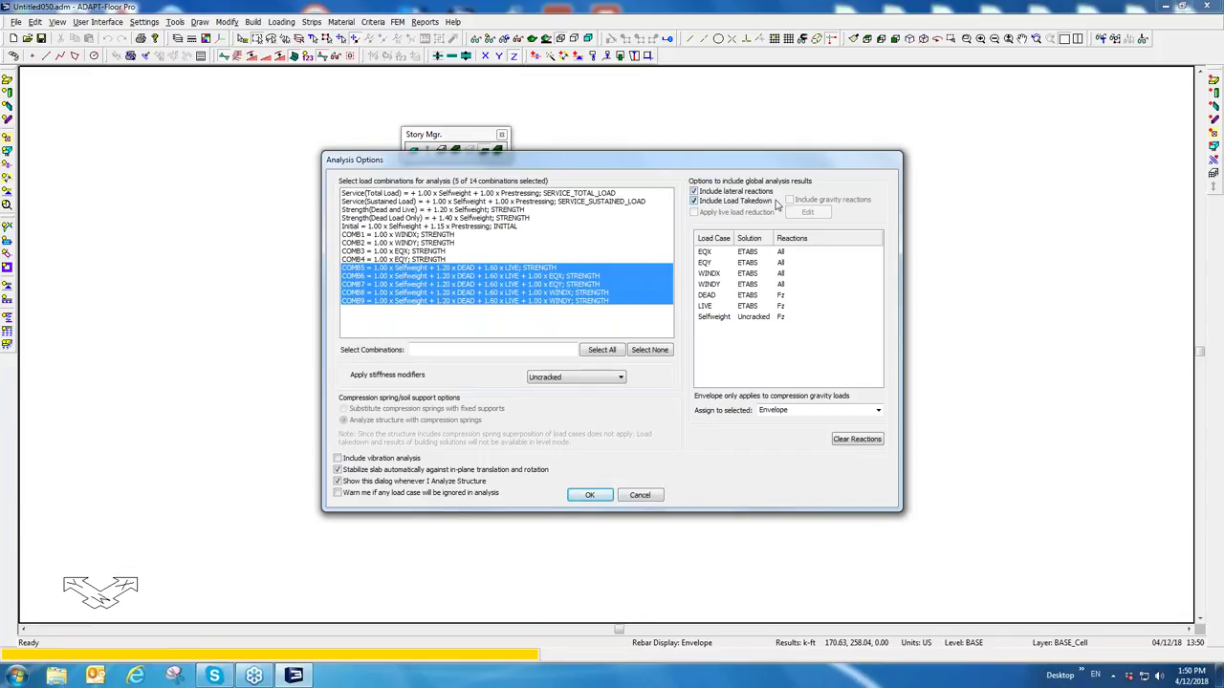
click(709, 253)
click(747, 253)
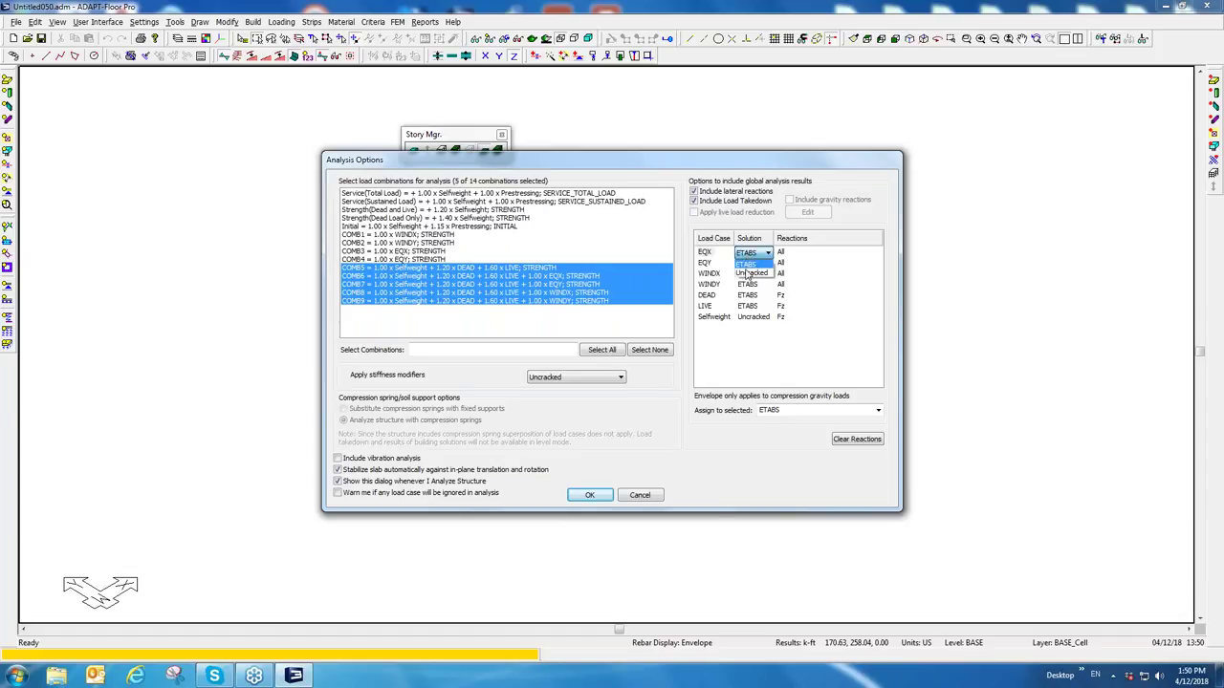
click(749, 274)
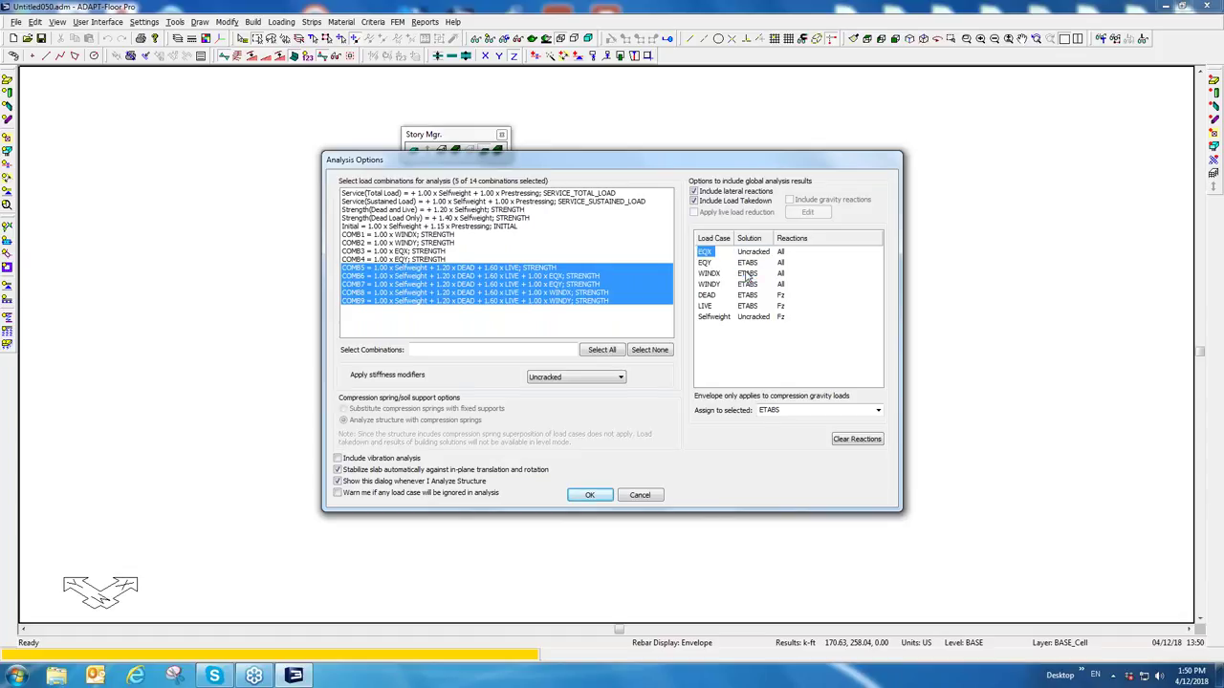
click(709, 263)
click(747, 262)
click(751, 284)
Step: Assign the Uncracked solution to the wind load cases WINDX and WINDY
click(710, 273)
click(751, 274)
click(751, 294)
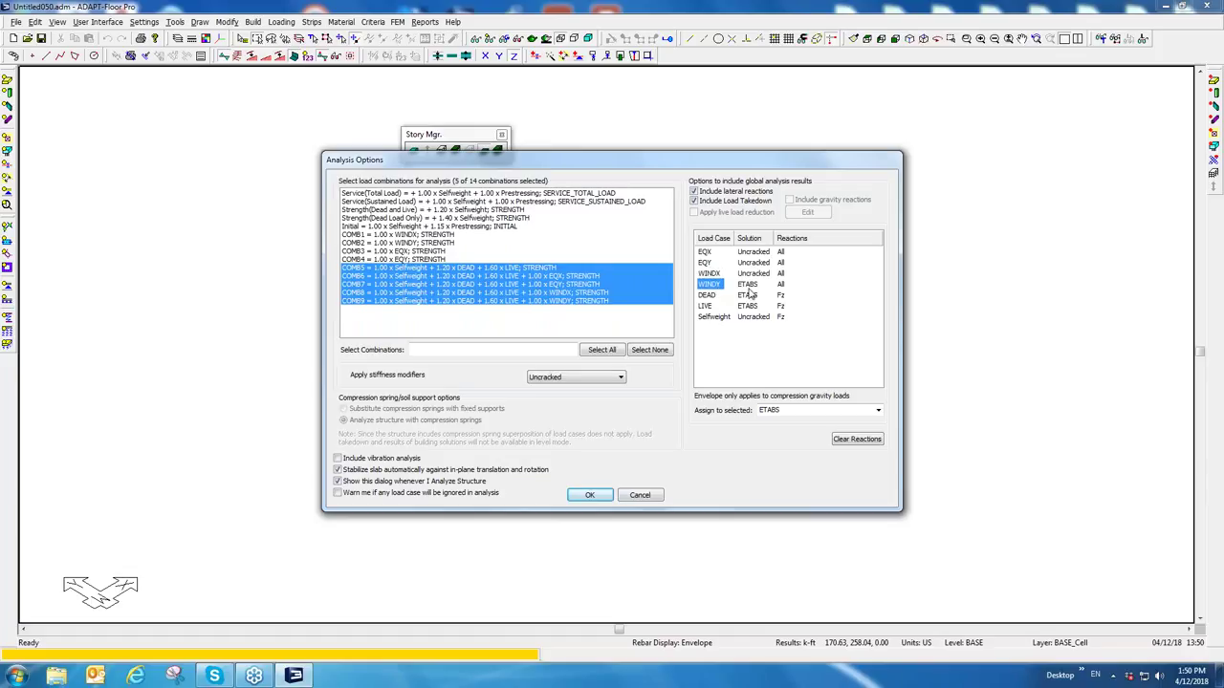
click(751, 284)
click(751, 305)
Step: Assign the Uncracked solution to the gravity load cases DEAD and LIVE
click(708, 297)
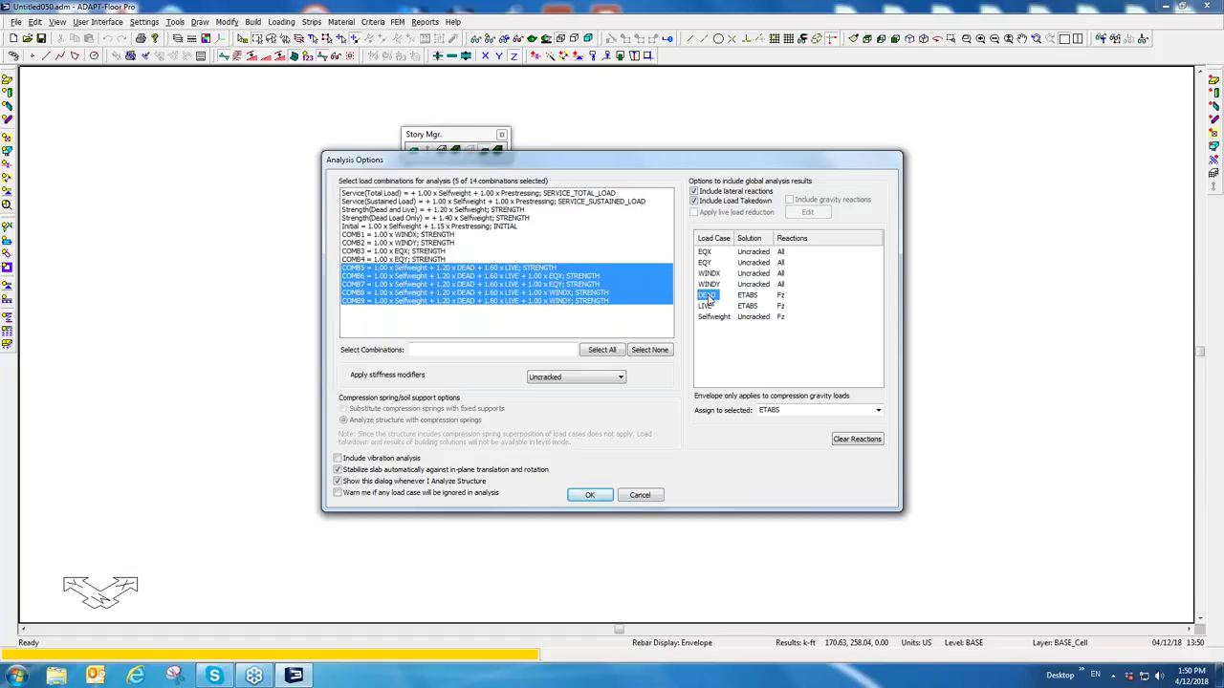
click(748, 296)
click(750, 315)
click(707, 306)
click(748, 307)
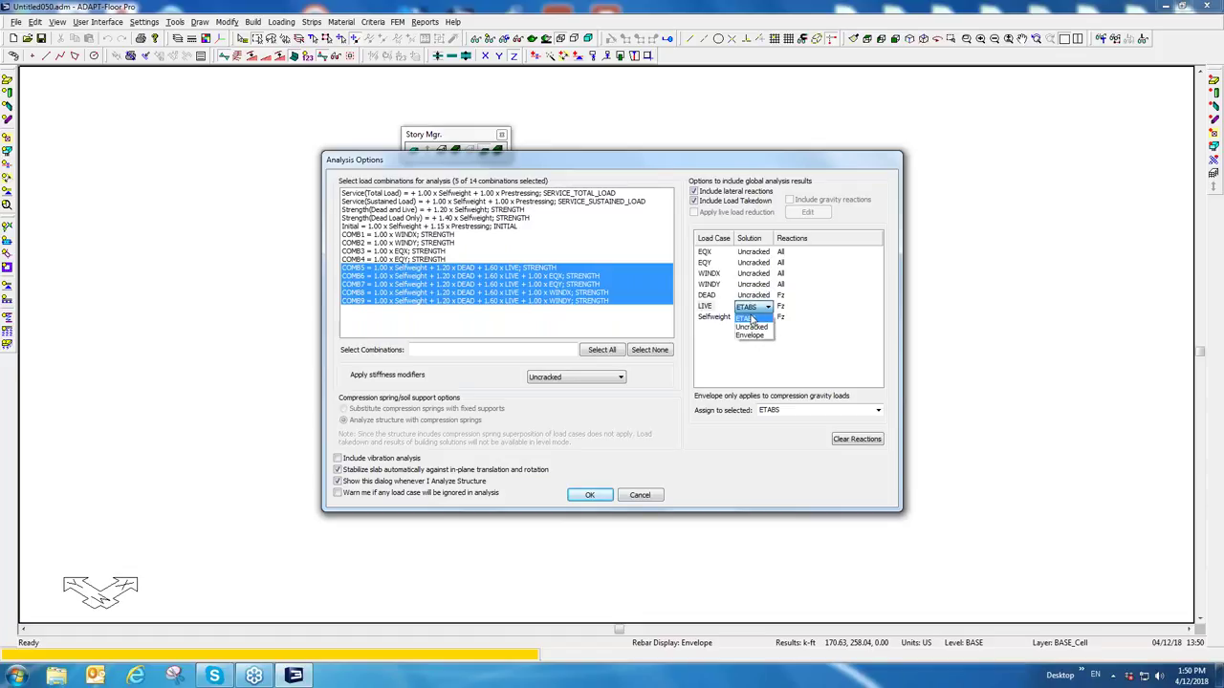
click(750, 327)
Step: Set Selfweight to the Uncracked solution, run the BASE level analysis for COMB5 to COMB9, and save the solution
click(712, 316)
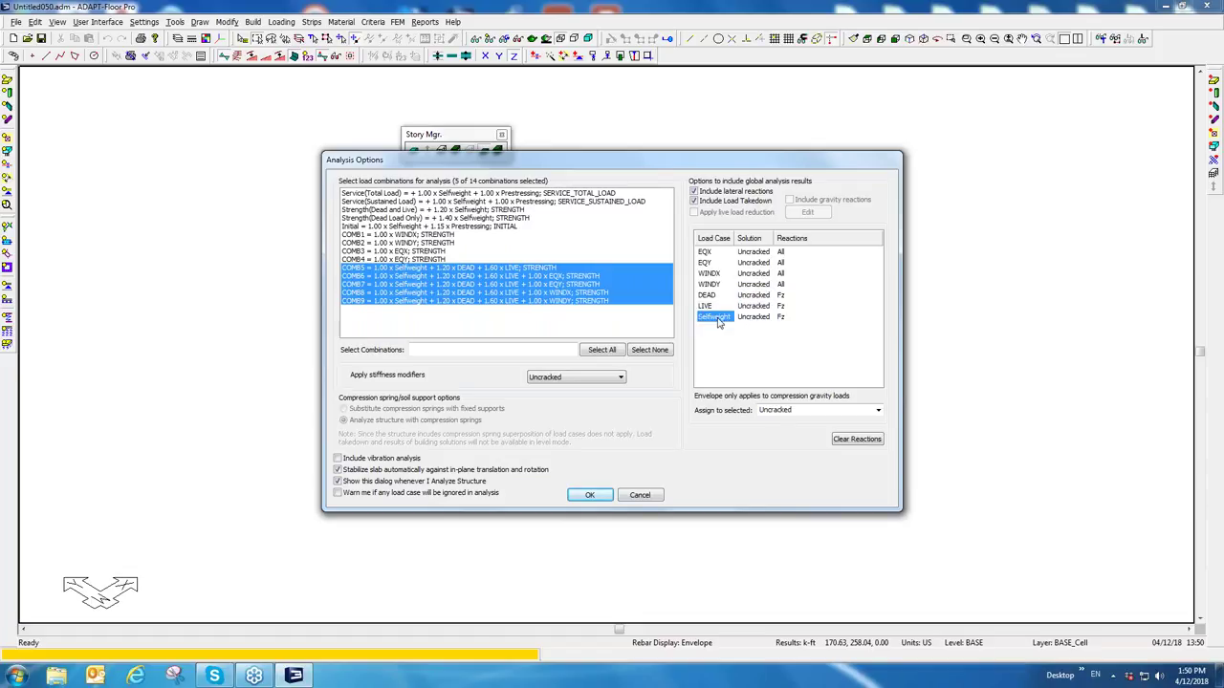
click(748, 317)
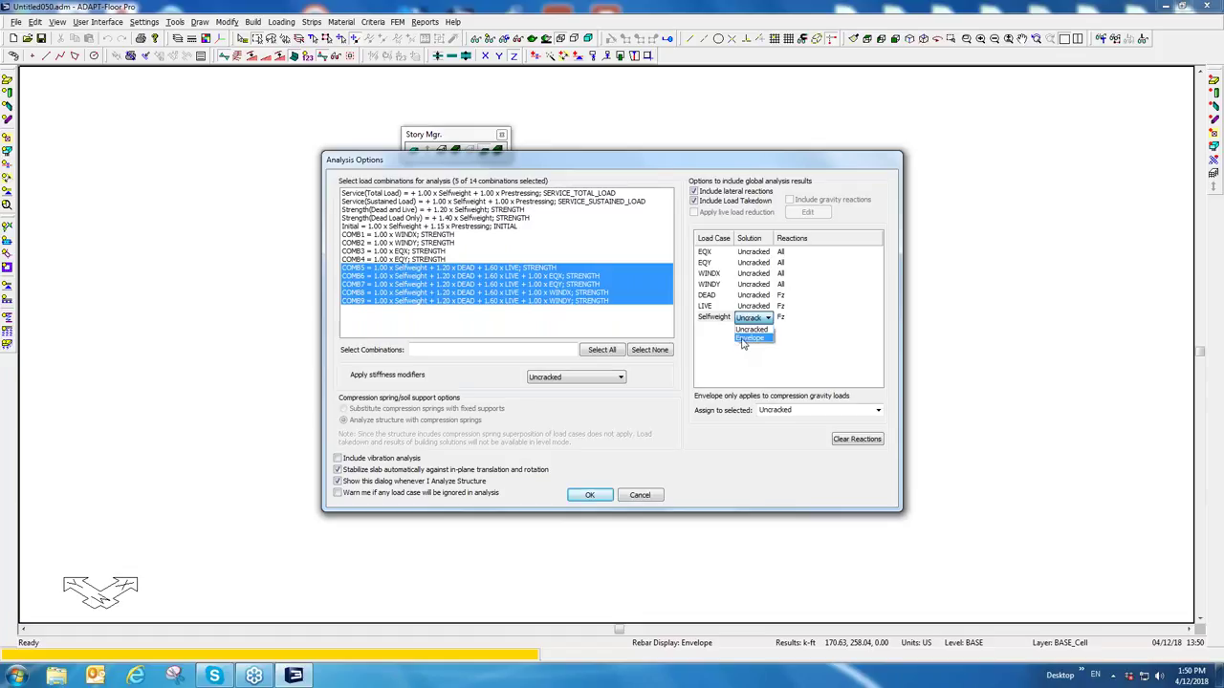
click(751, 329)
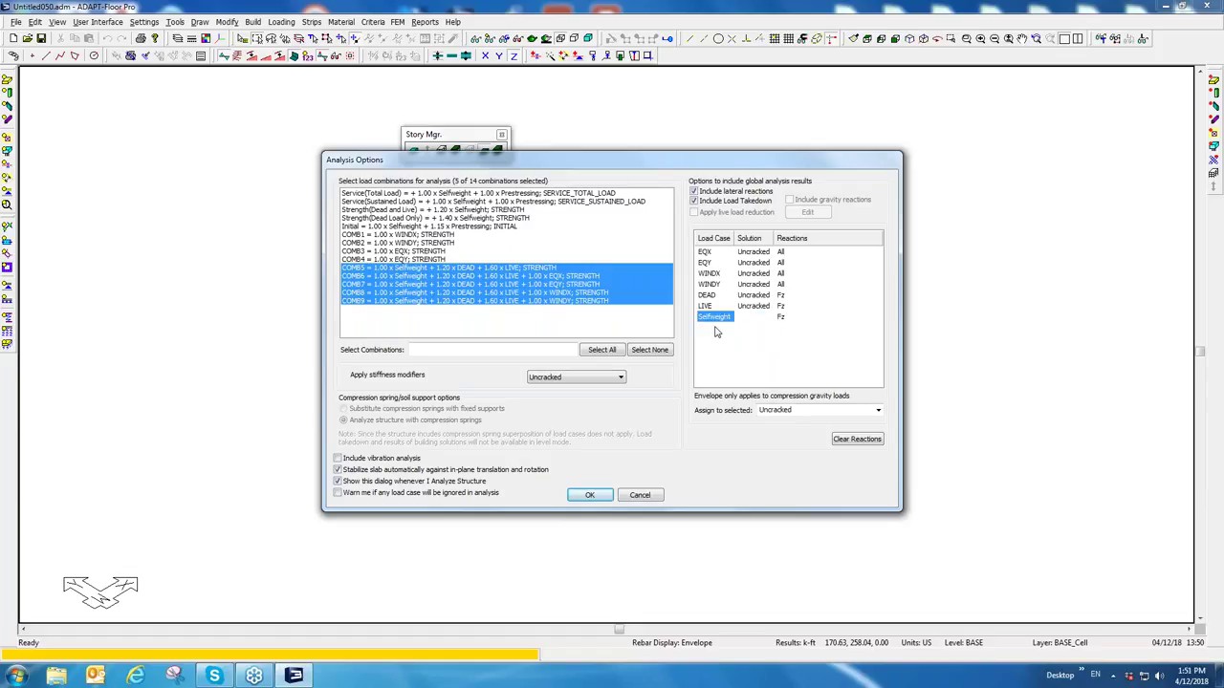
click(750, 316)
click(751, 330)
click(589, 495)
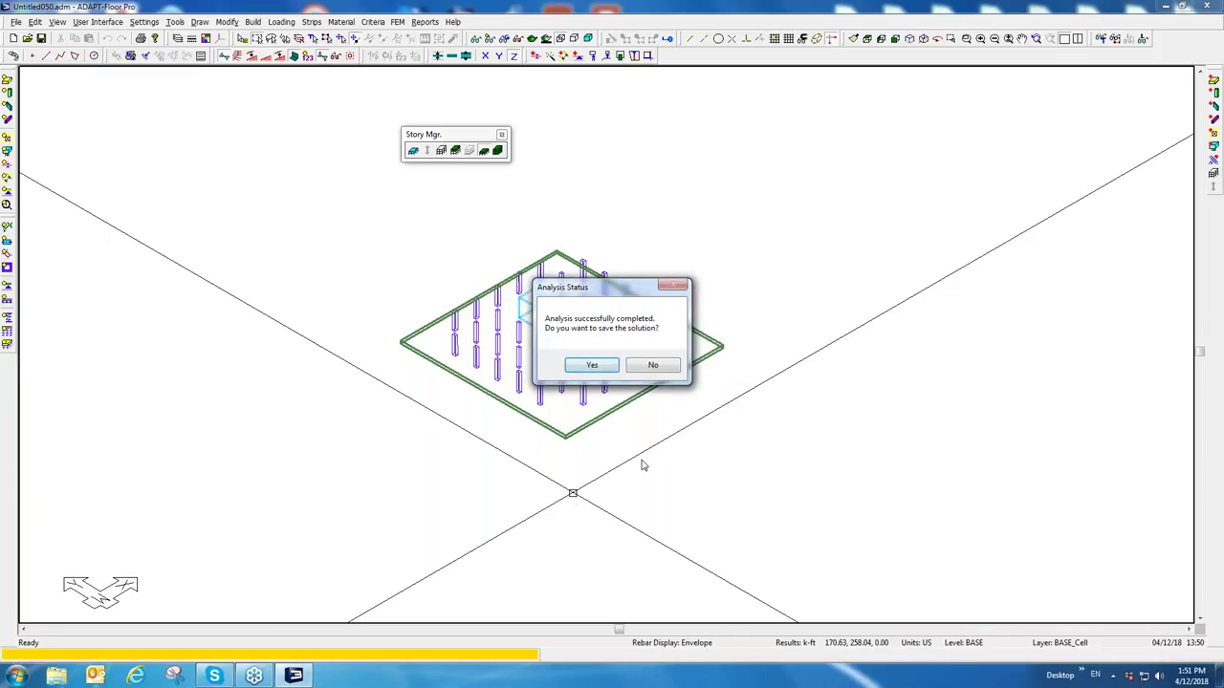
click(592, 367)
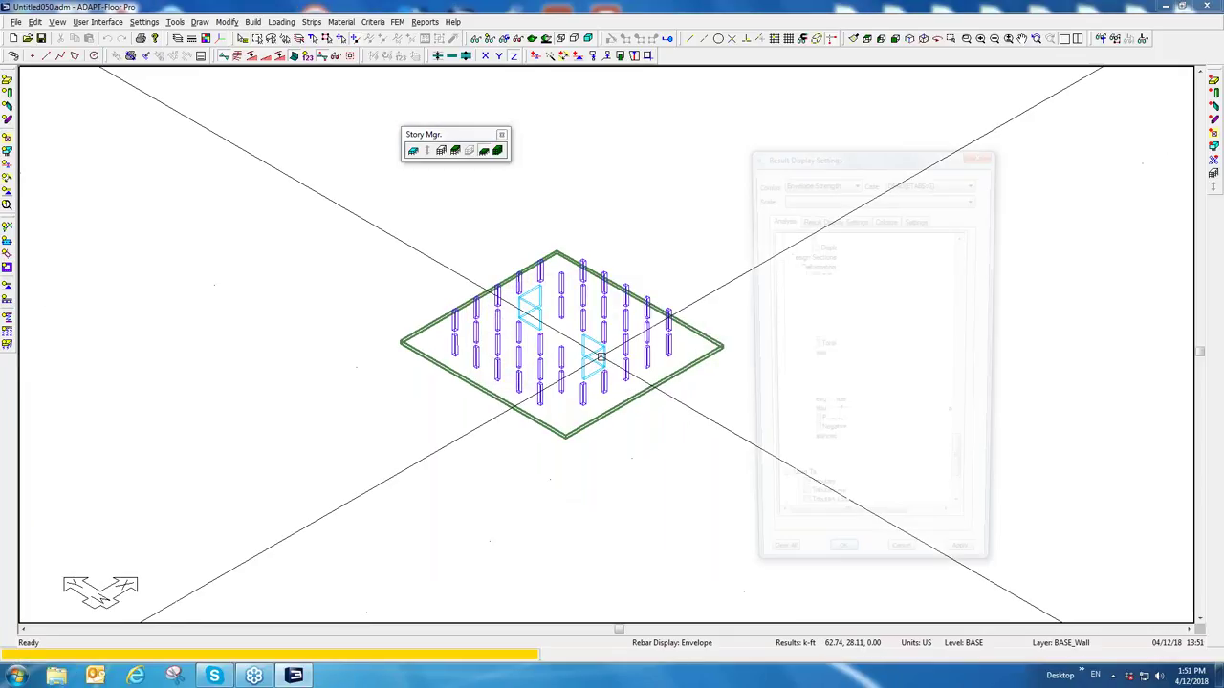
Step: Display the base slab's soil pressure contour for COMB6 to examine it, and clear all displayed results
click(827, 184)
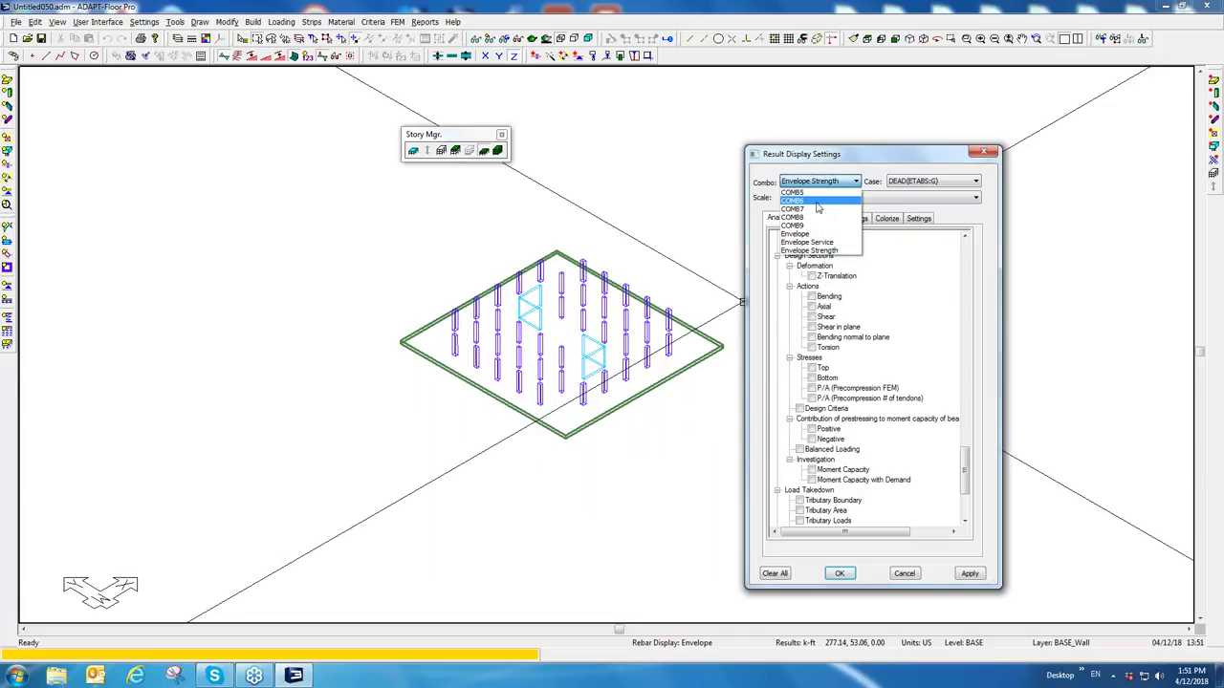
click(817, 201)
scroll(963, 490, up, 15)
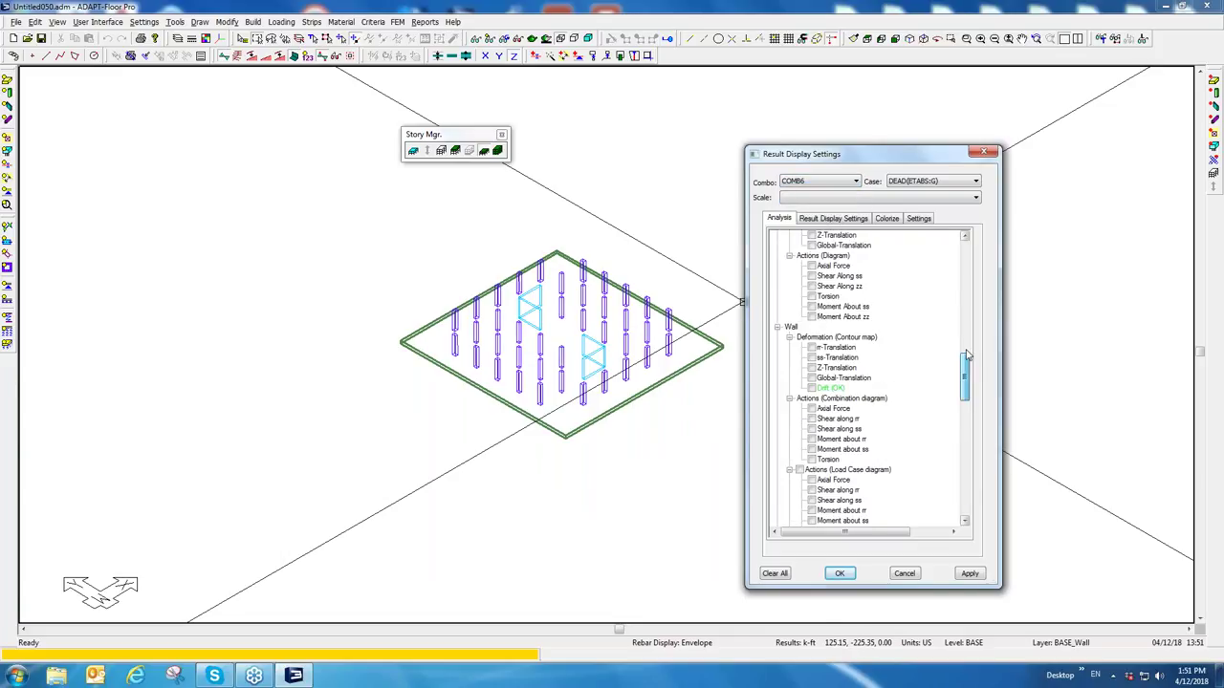
click(812, 358)
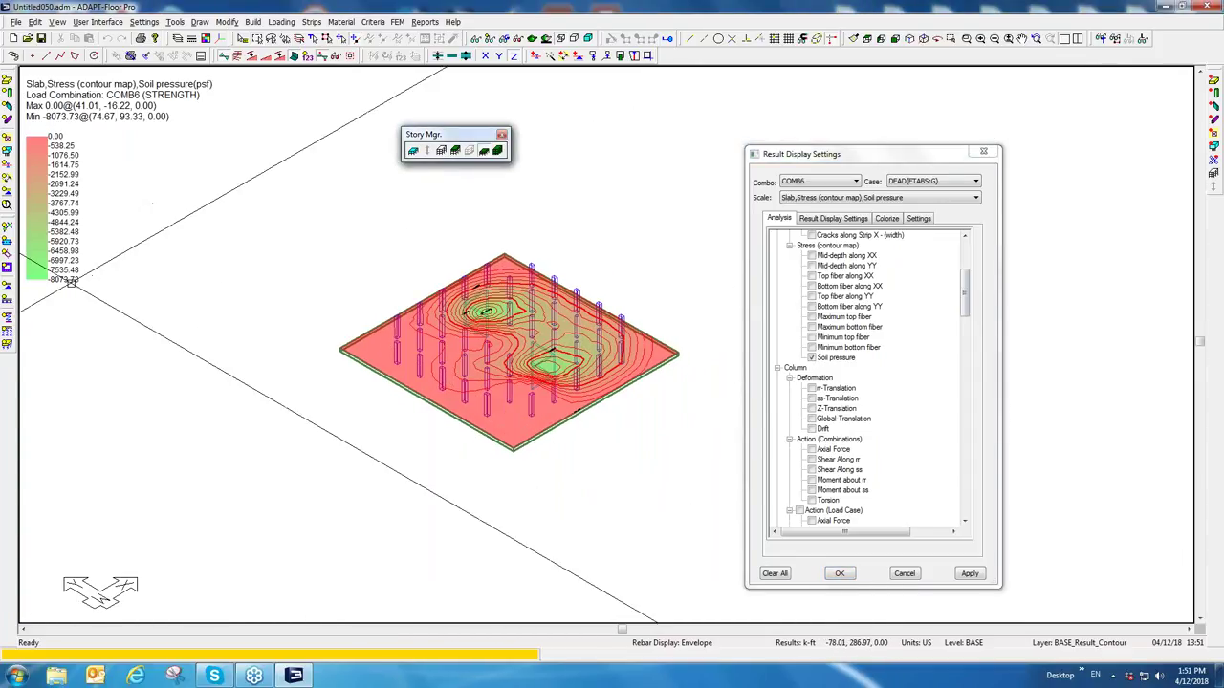
middle_drag(80, 290, 476, 312)
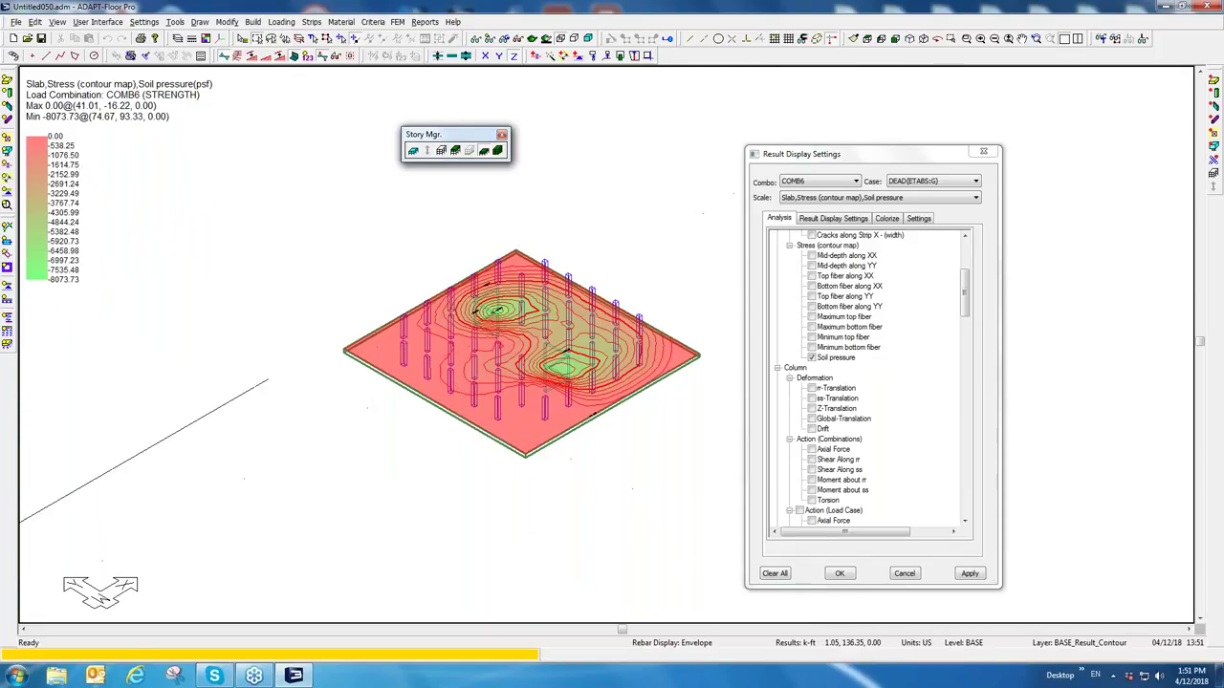
scroll(344, 344, up, 2)
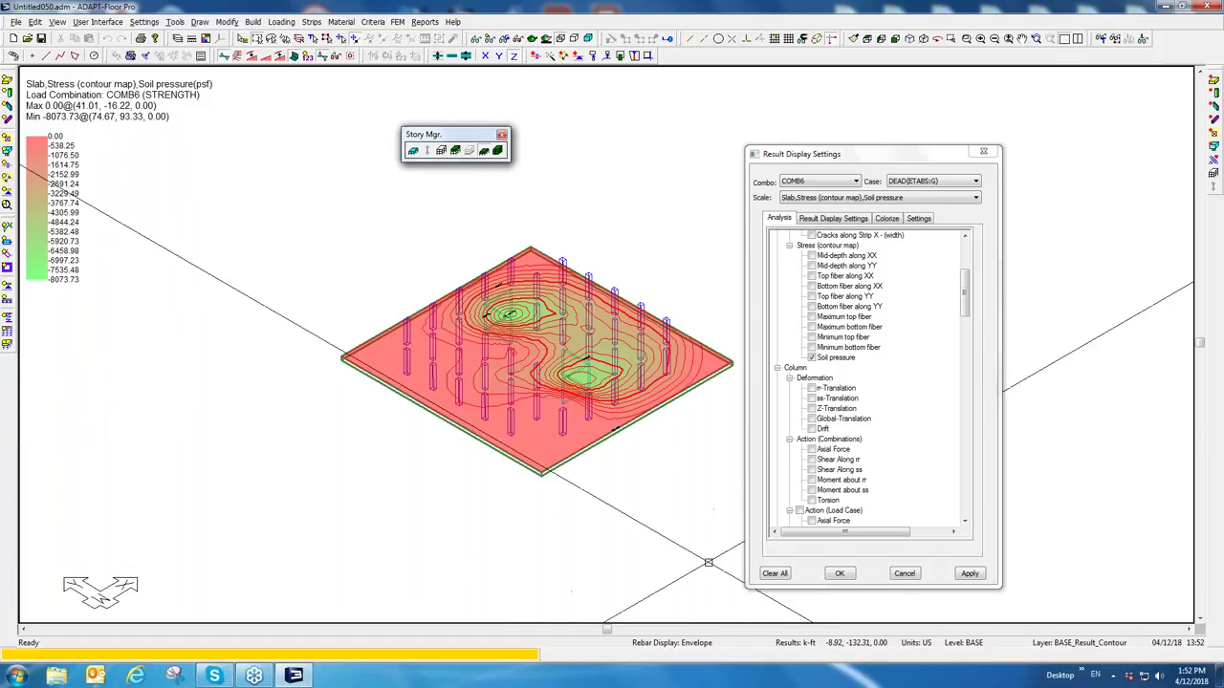
click(773, 575)
scroll(435, 371, up, 3)
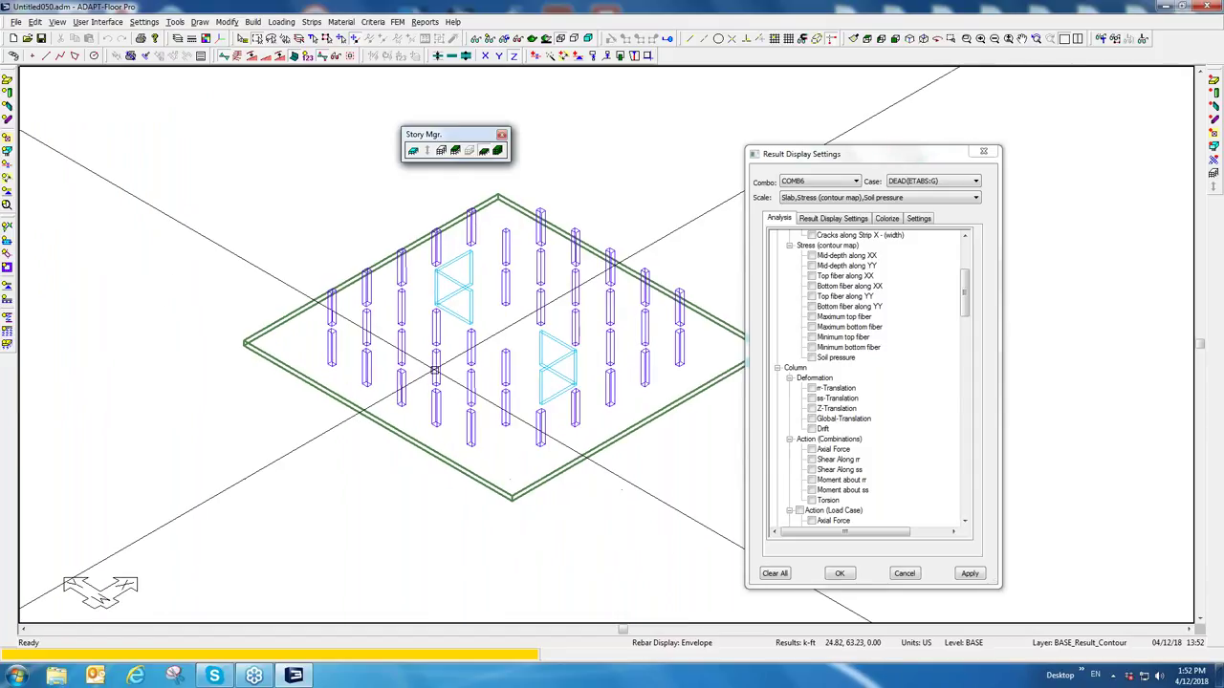
Step: Examine the general section properties of column C1 near the slab's rear corner
scroll(435, 371, down, 3)
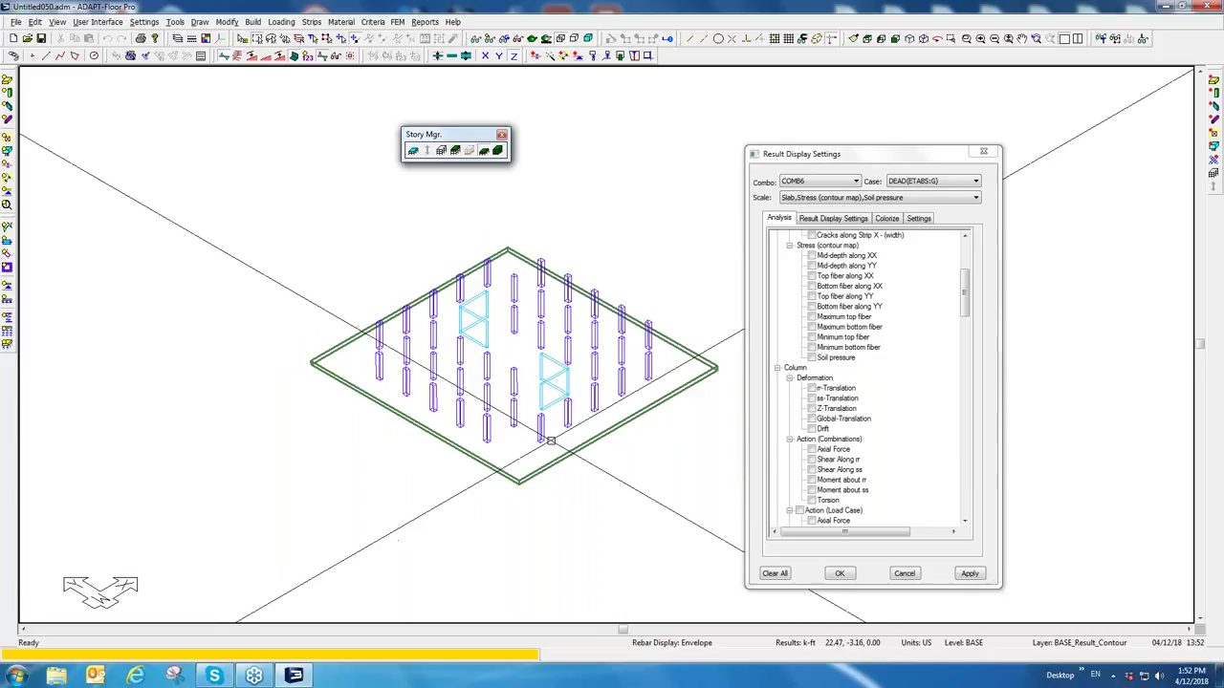
scroll(512, 308, up, 3)
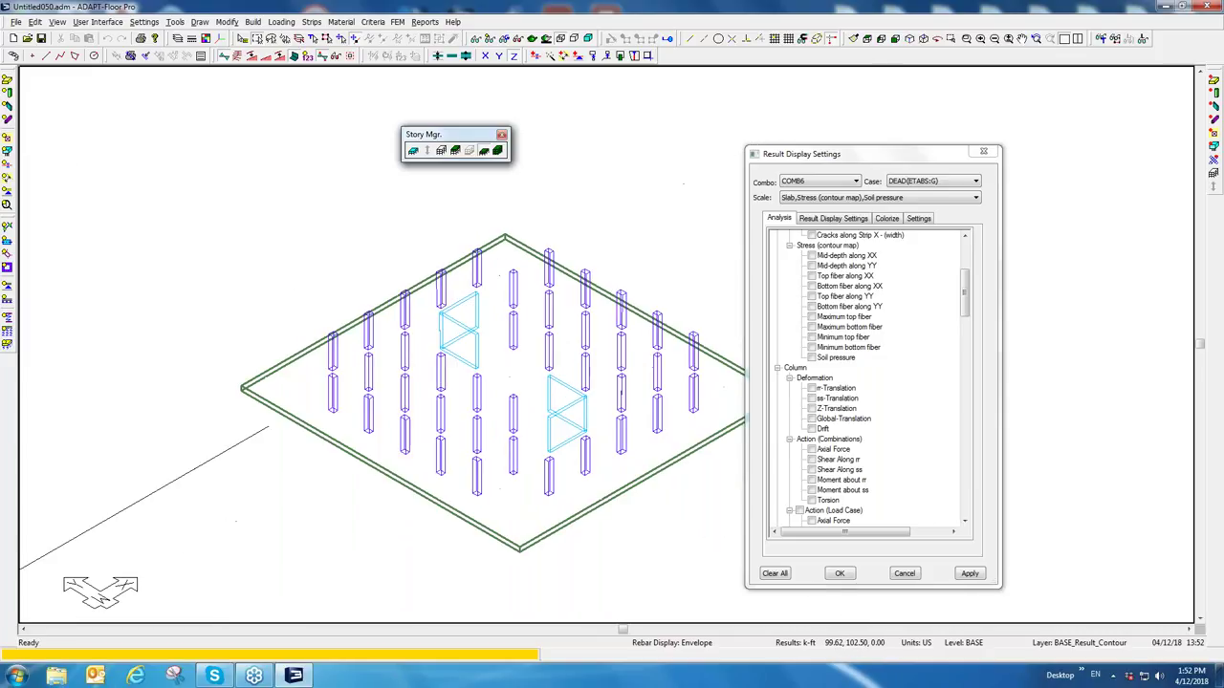
scroll(511, 308, down, 1)
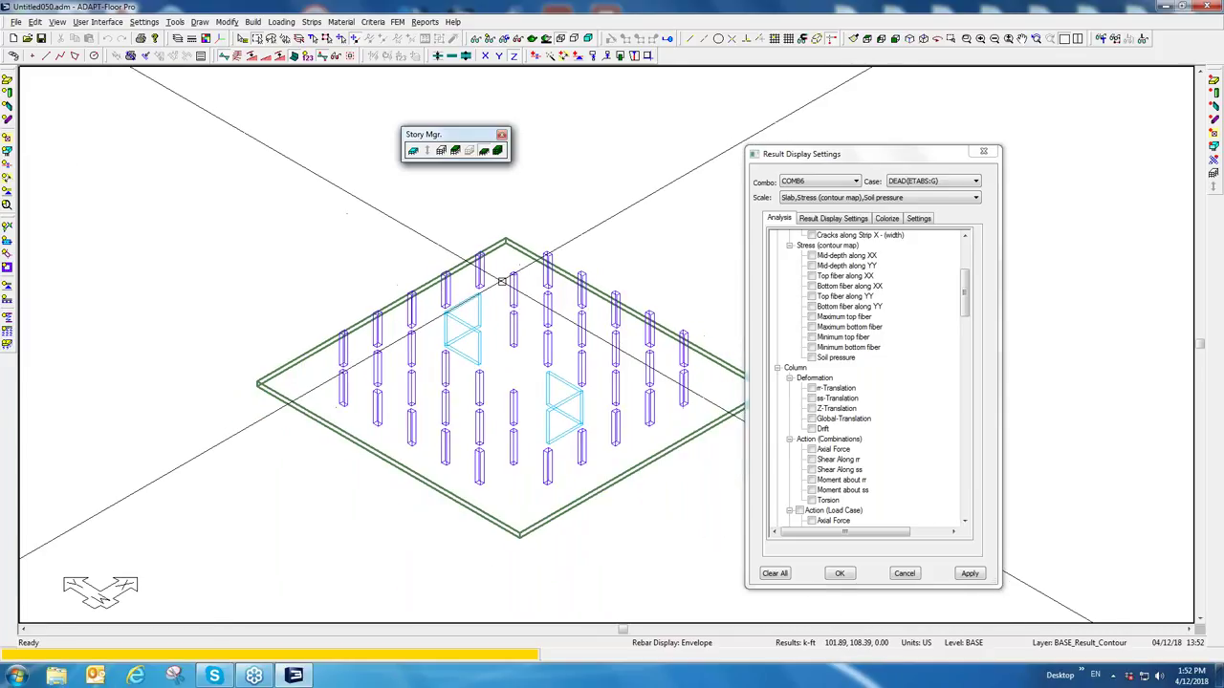
scroll(497, 287, up, 2)
scroll(478, 273, up, 2)
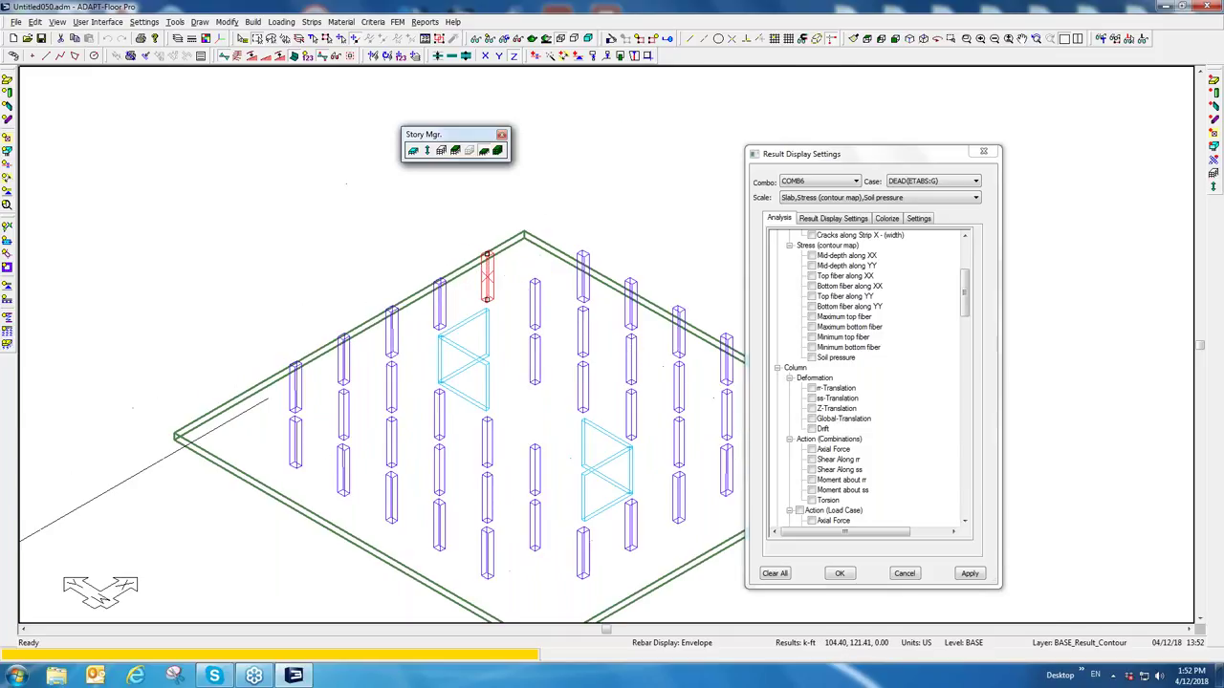
double_click(487, 277)
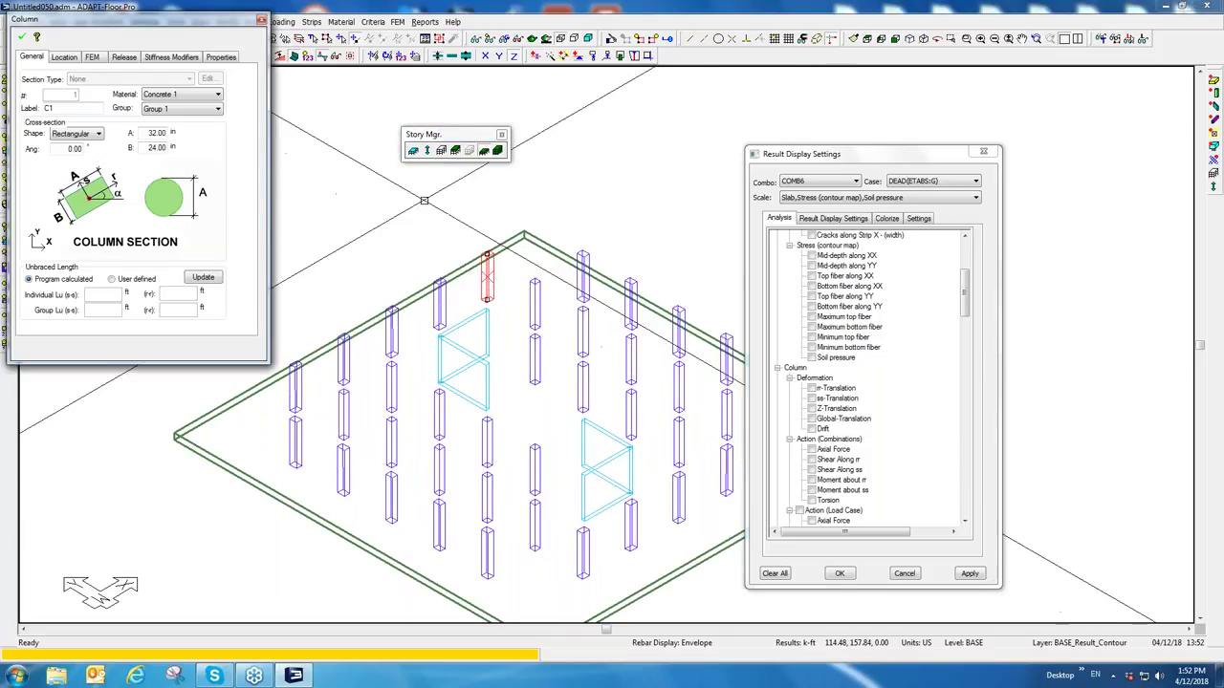
key(Escape)
Step: Assign column C1 a design group using Auto assign new individual, and check its section type
click(486, 282)
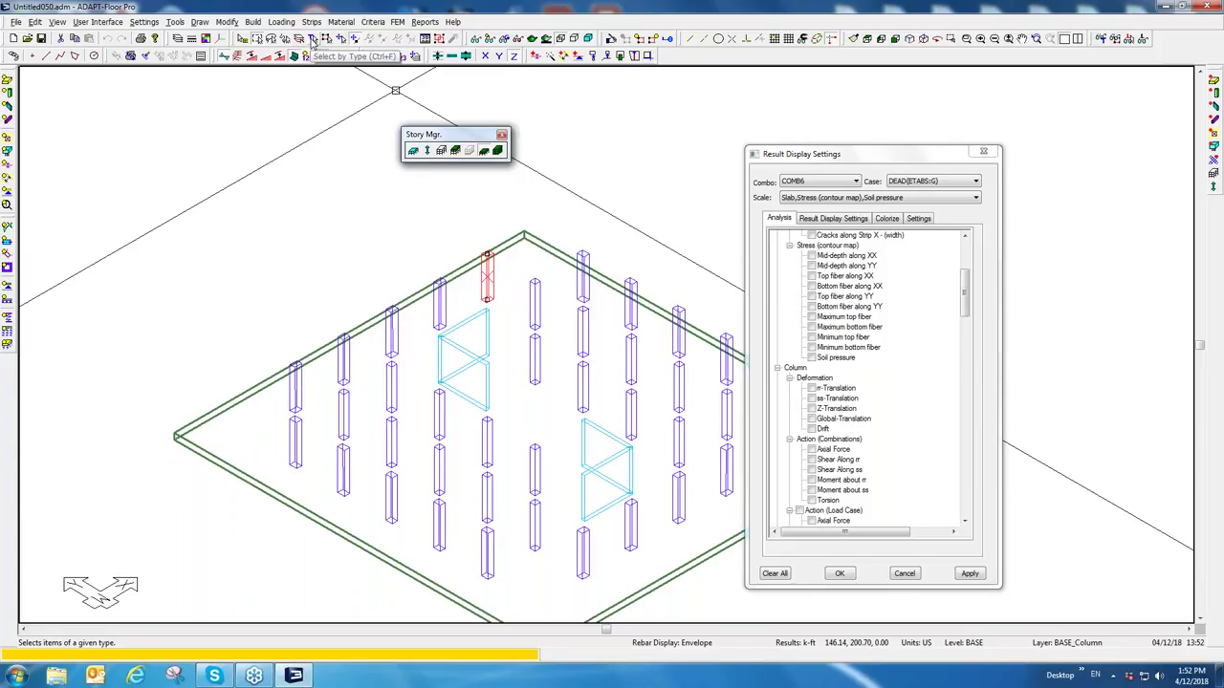
click(313, 43)
click(654, 204)
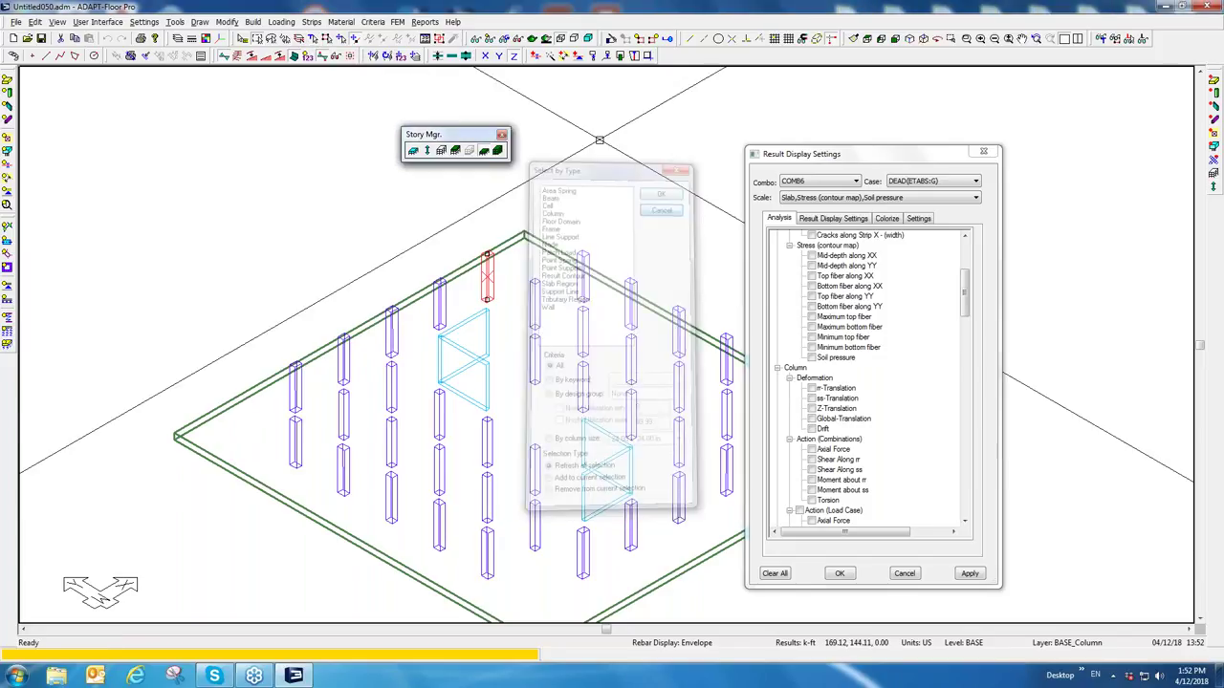
click(612, 38)
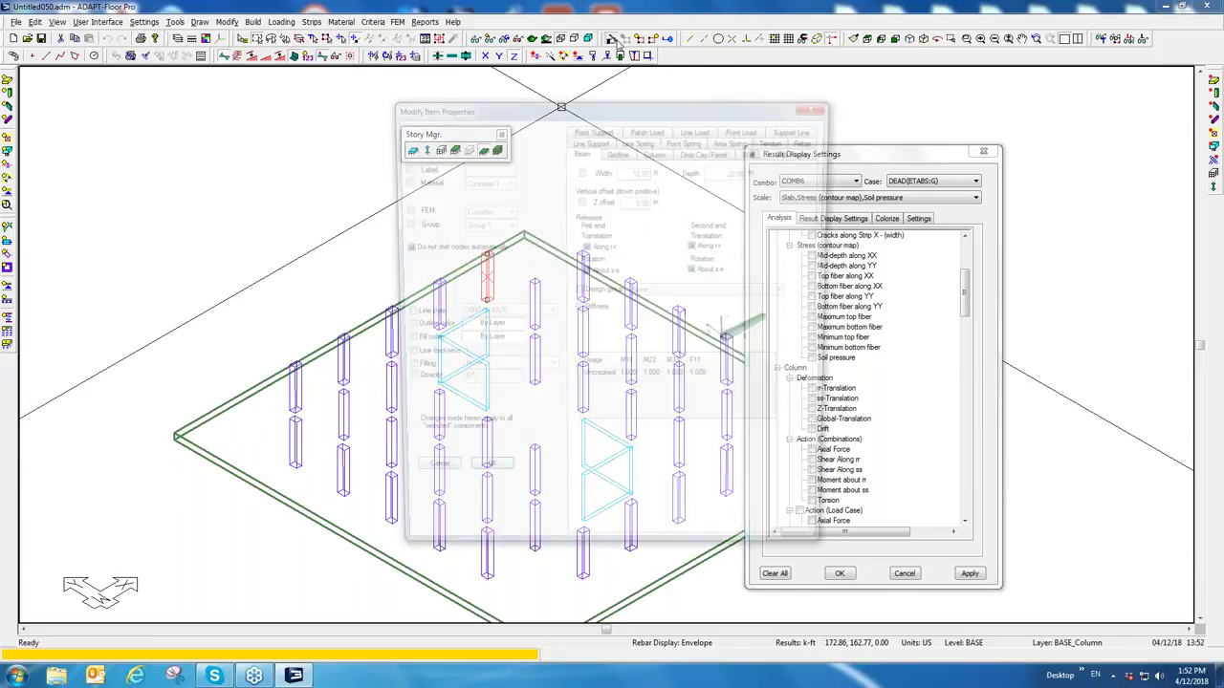
click(656, 151)
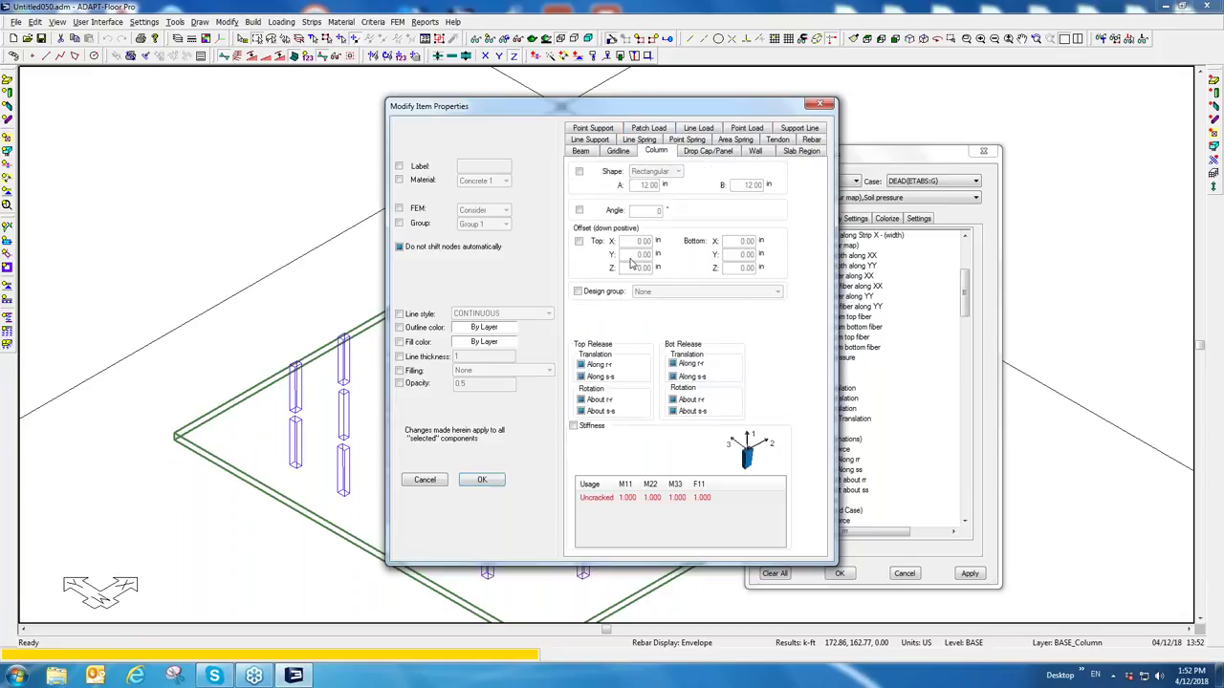
click(579, 292)
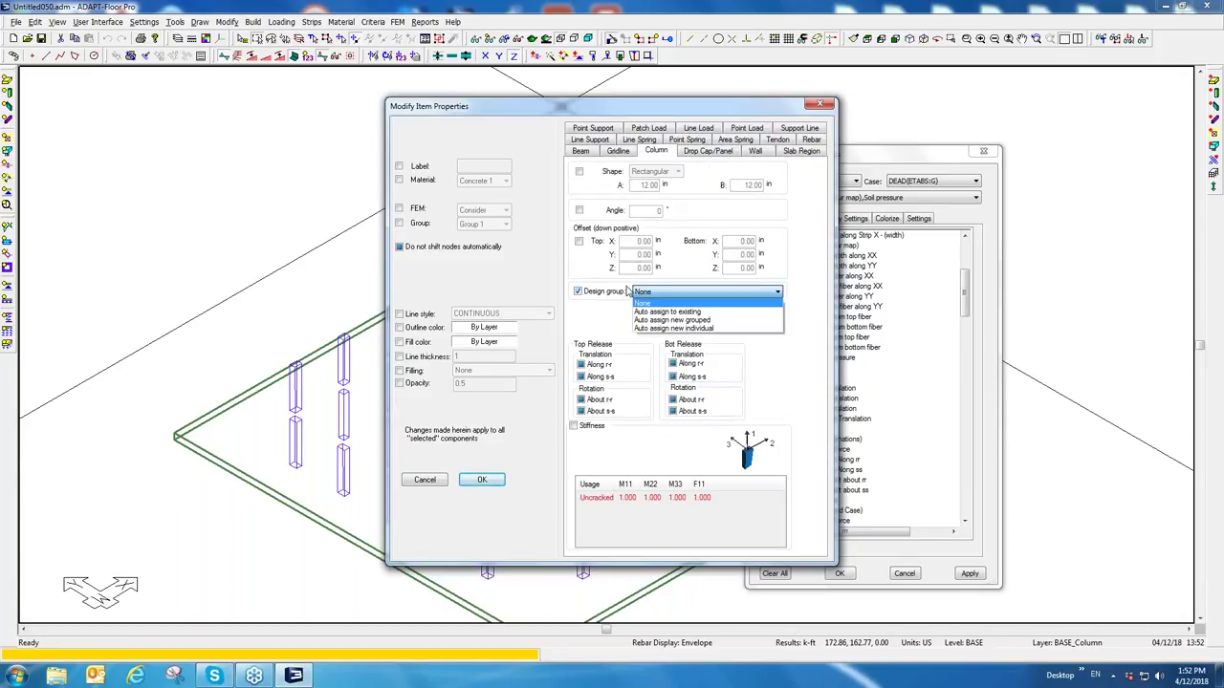
click(670, 328)
click(492, 481)
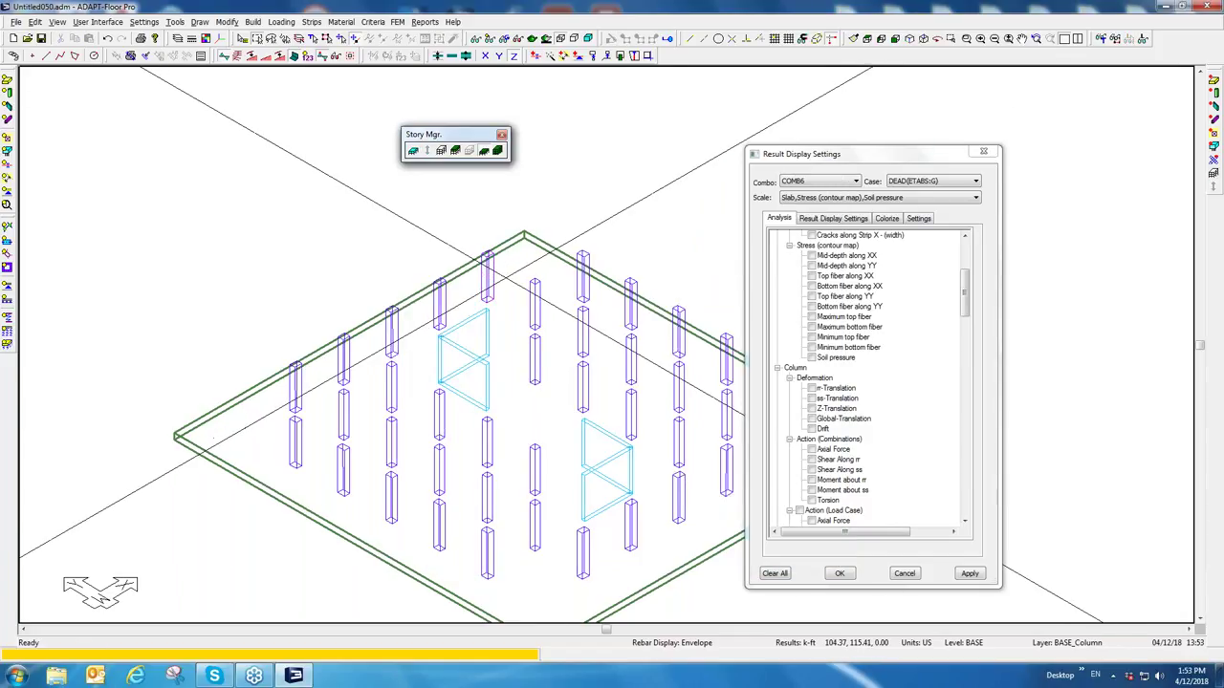
double_click(488, 277)
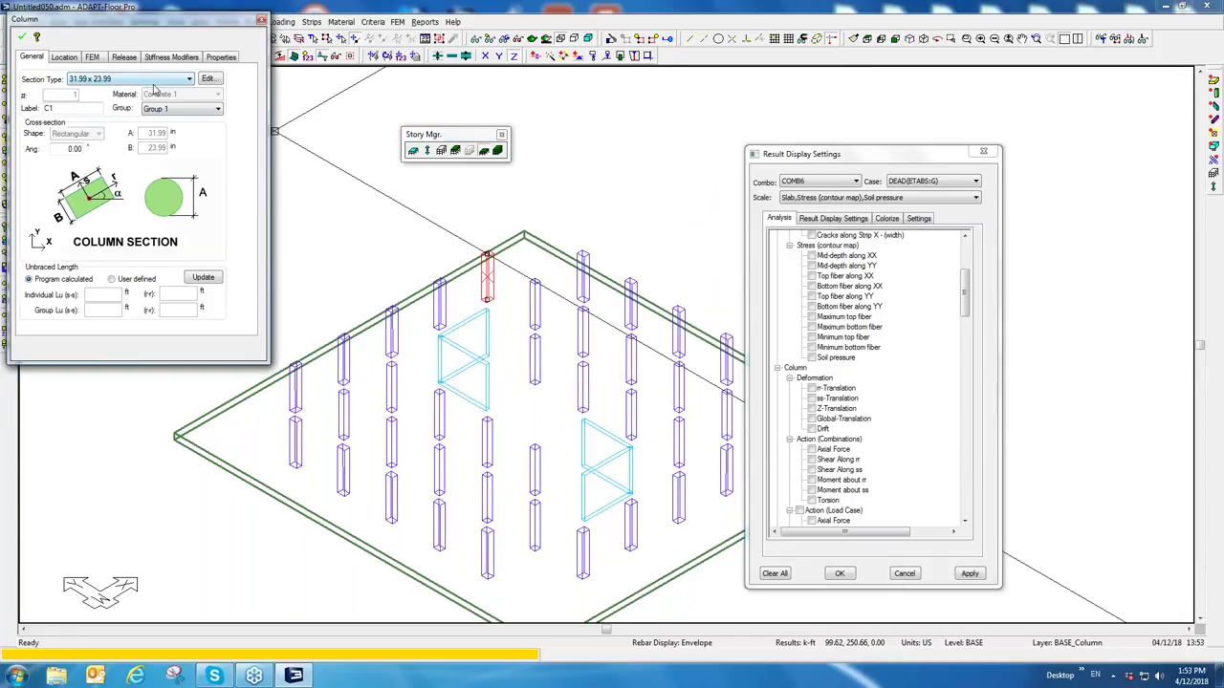
click(261, 21)
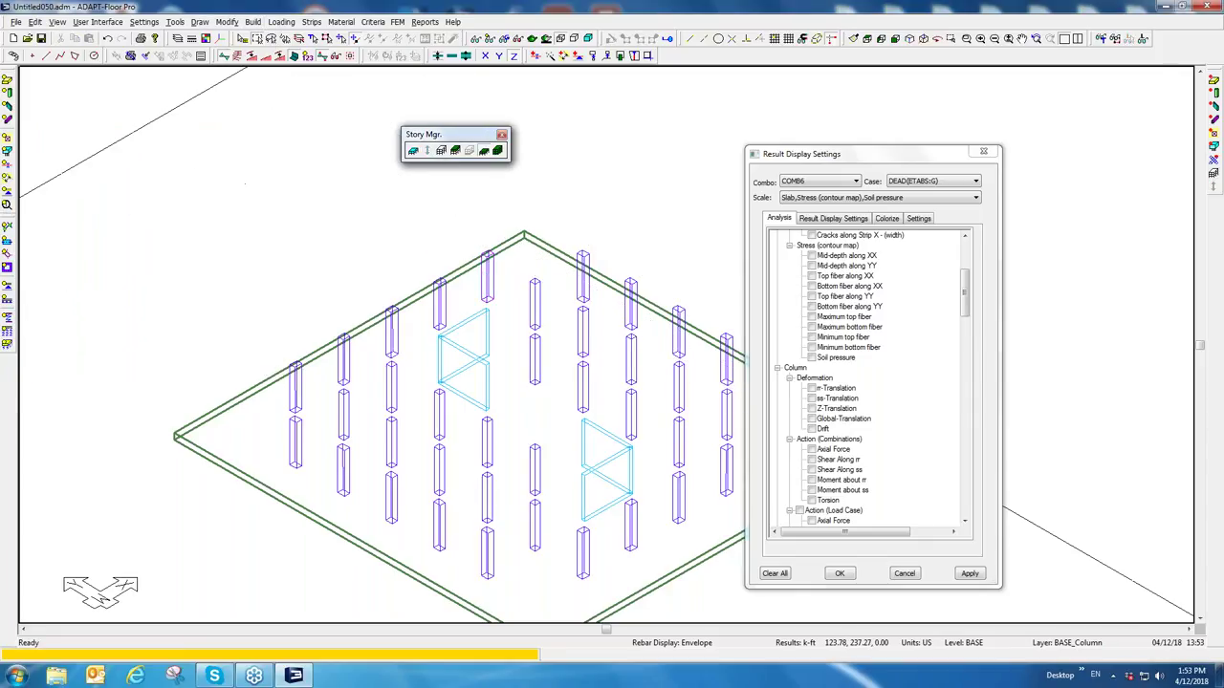
Step: Set the vertical bar size of the 31.99 x 23.99 column type to #10 in the Type Manager
click(252, 22)
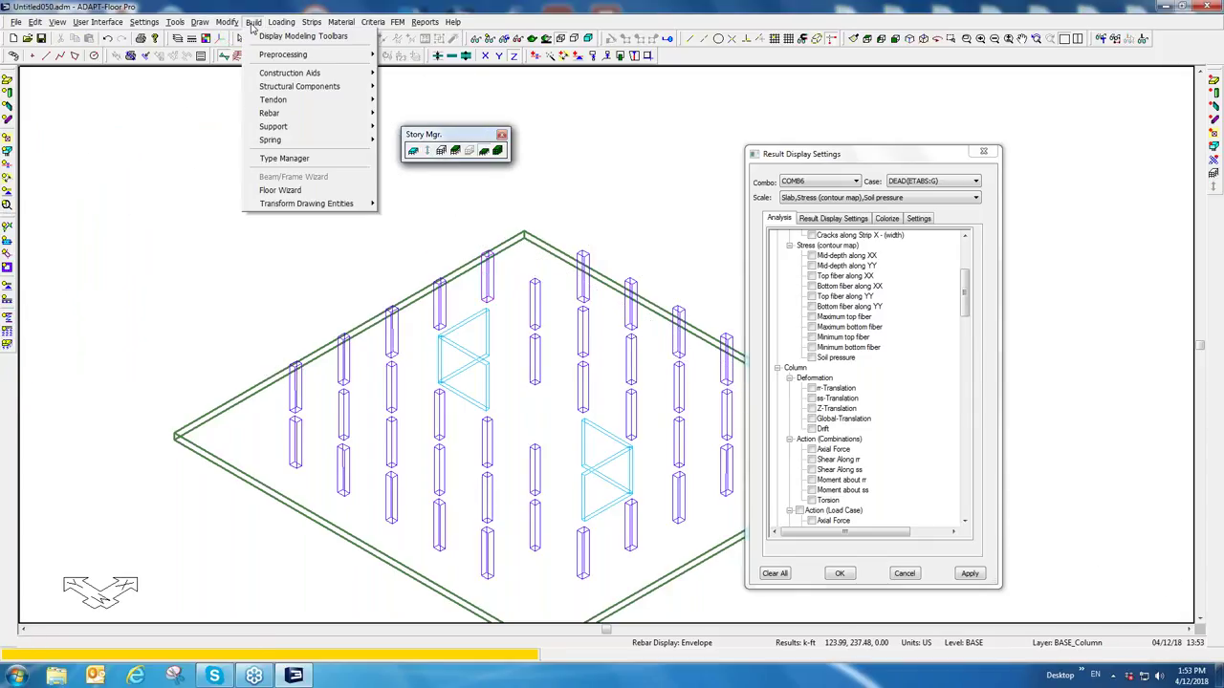
click(278, 158)
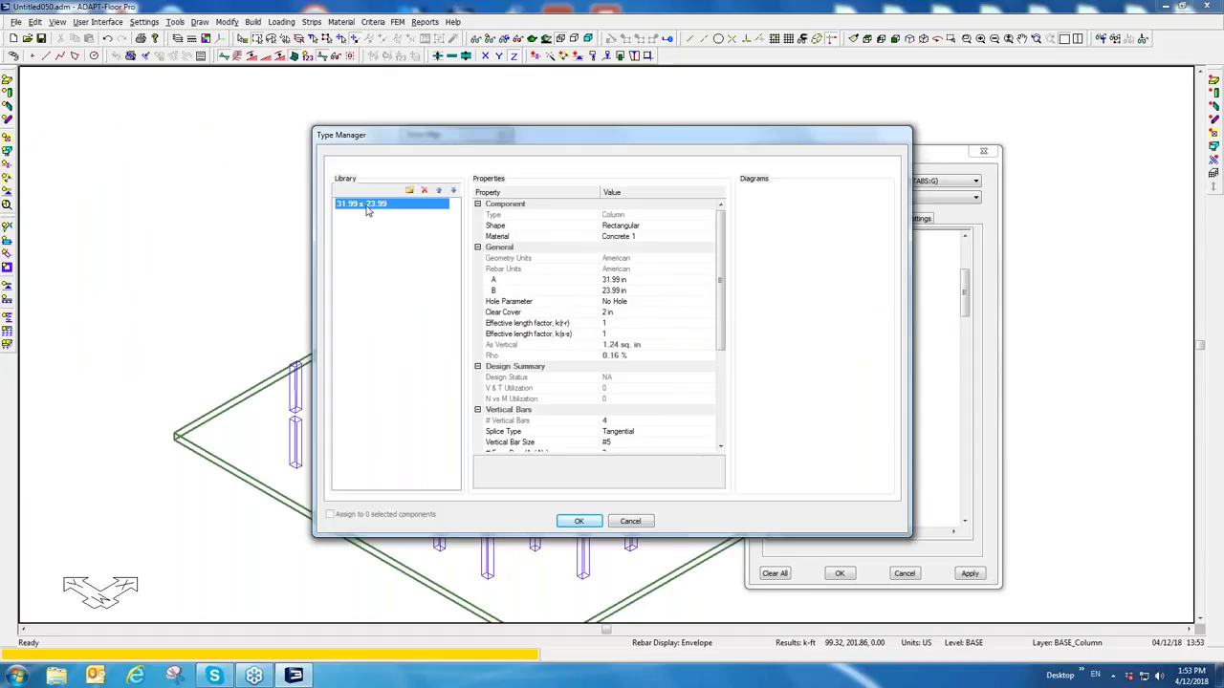
click(367, 210)
click(387, 241)
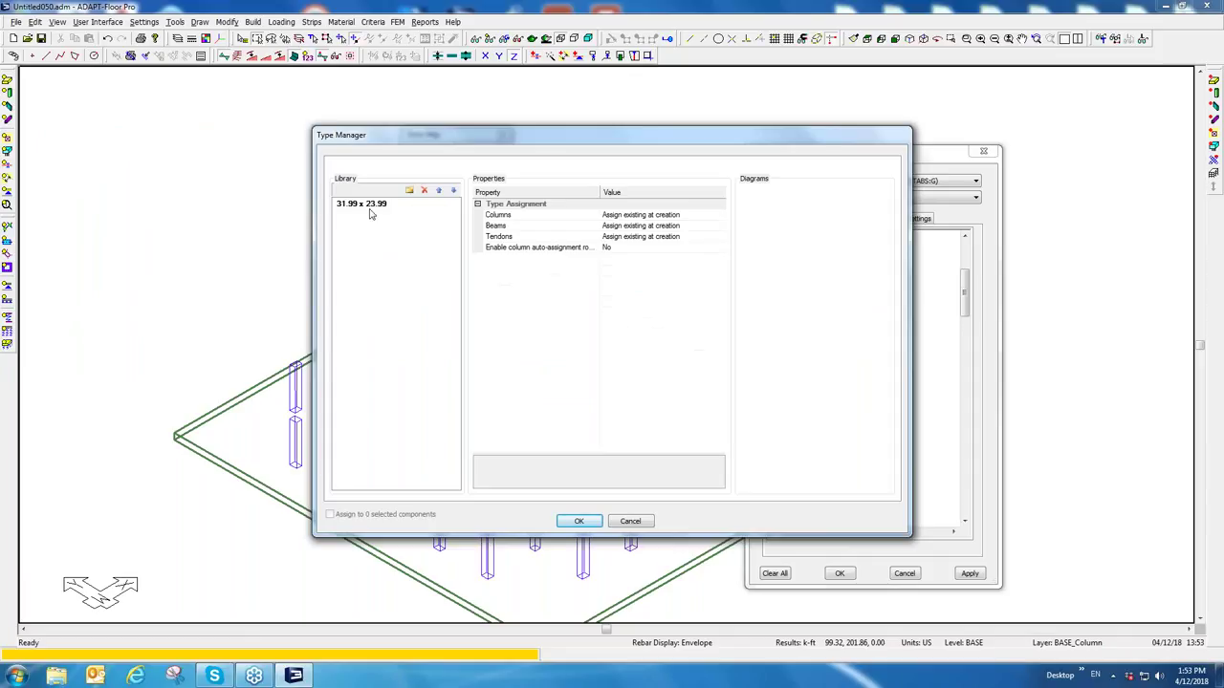
click(368, 210)
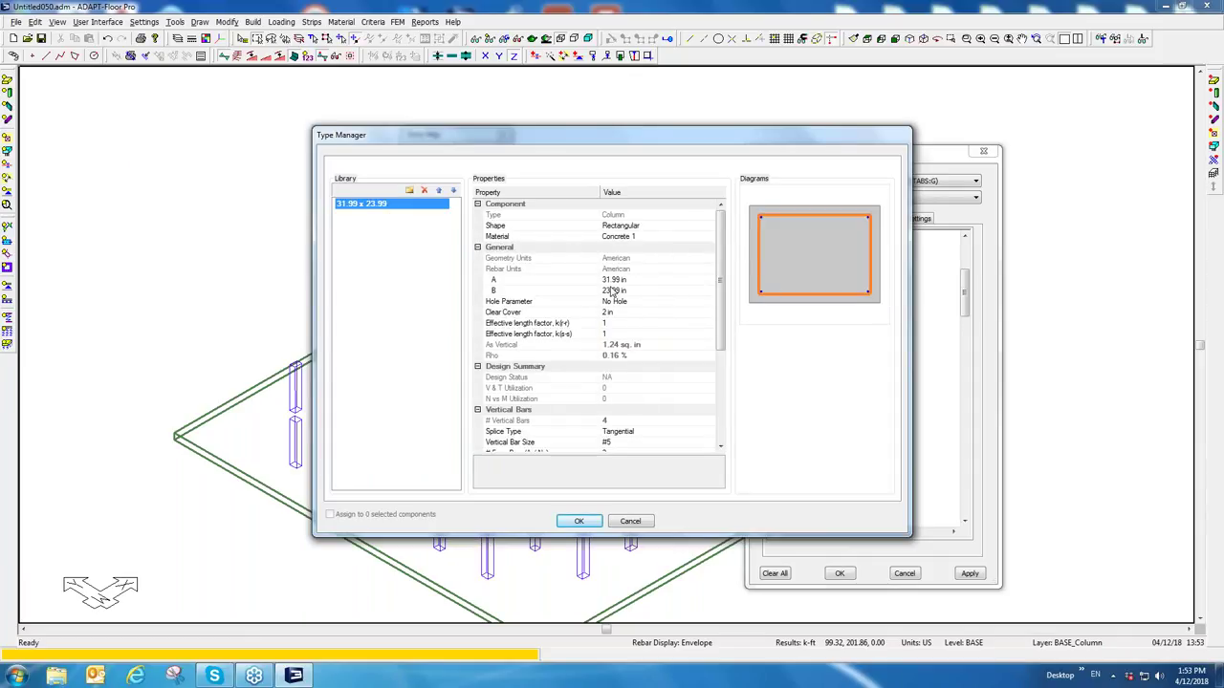
drag(721, 309, 721, 363)
click(612, 345)
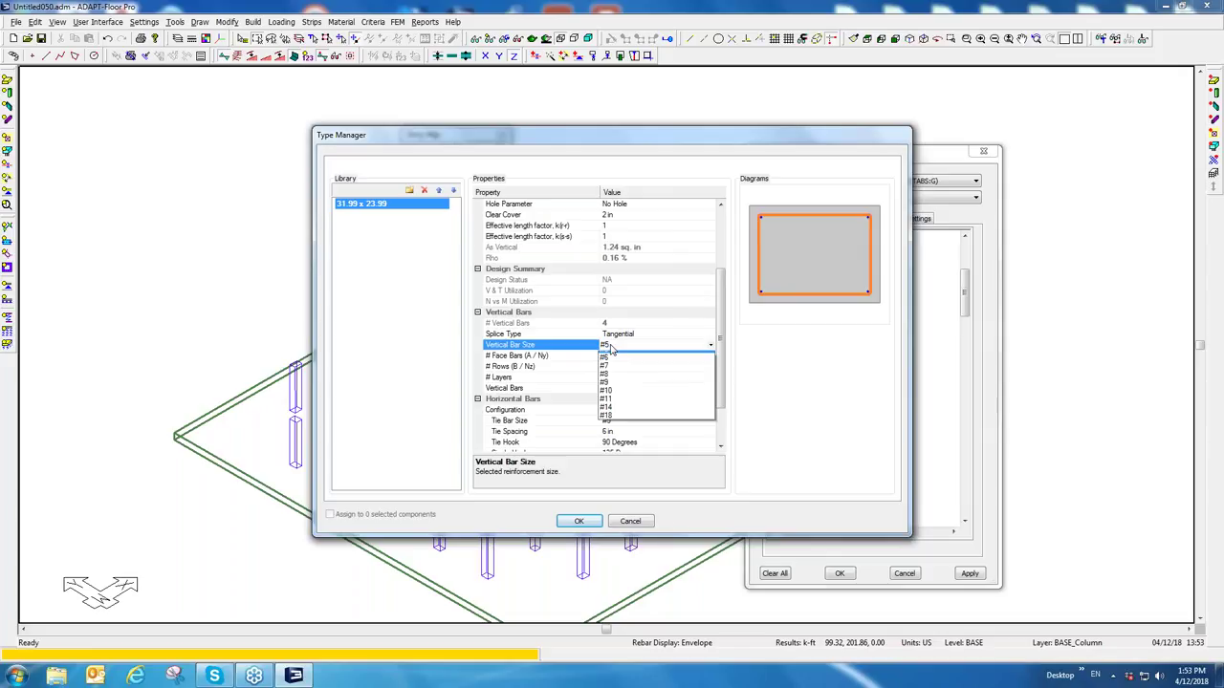
click(610, 413)
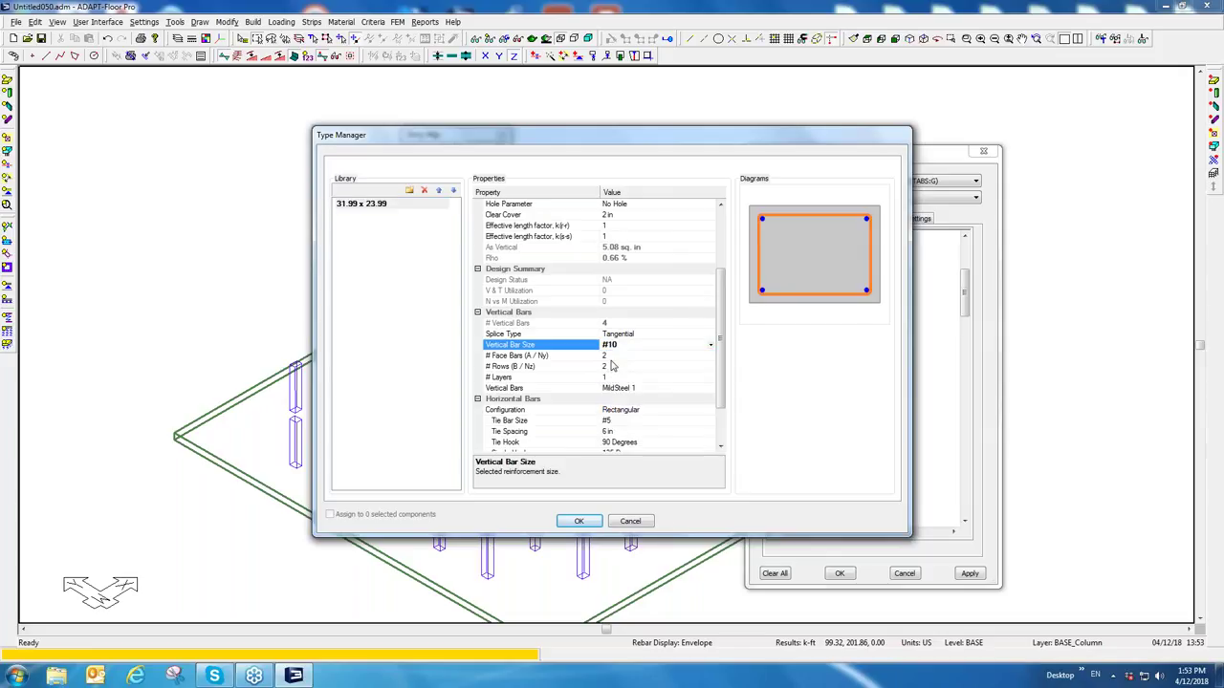
Step: Set the column type's vertical bar layout to 4 face bars along A and 3 rows along B
click(604, 356)
text(3)
click(606, 366)
text(4)
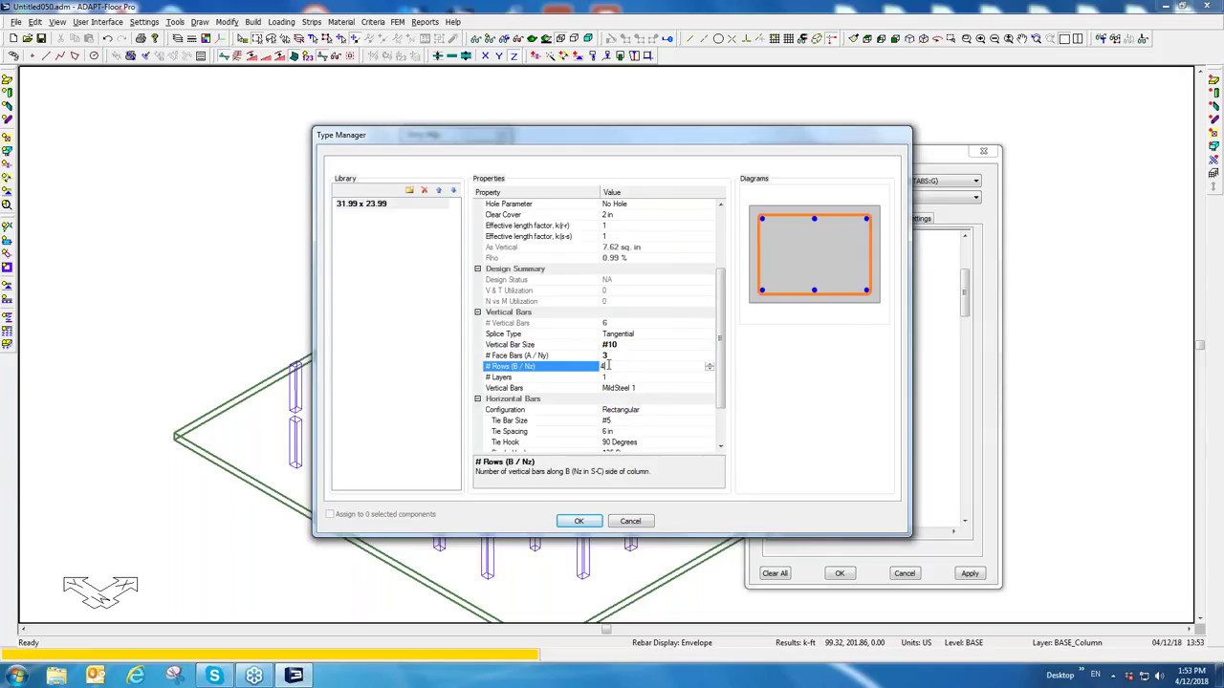
click(612, 355)
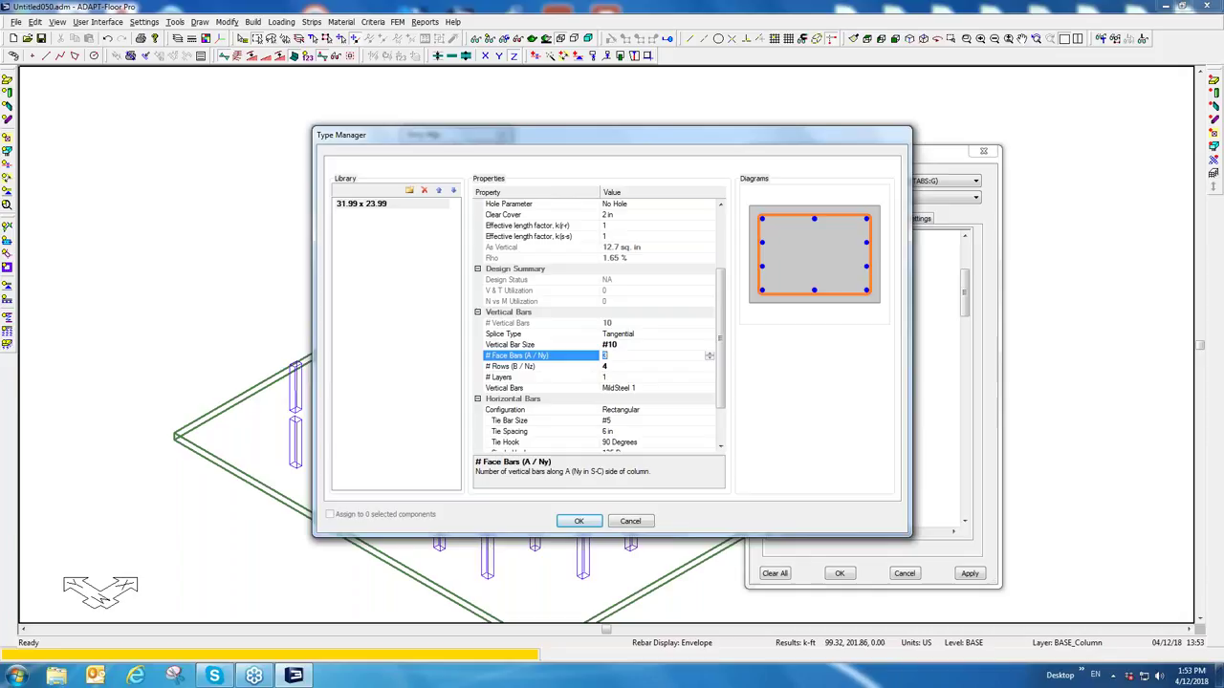
click(608, 367)
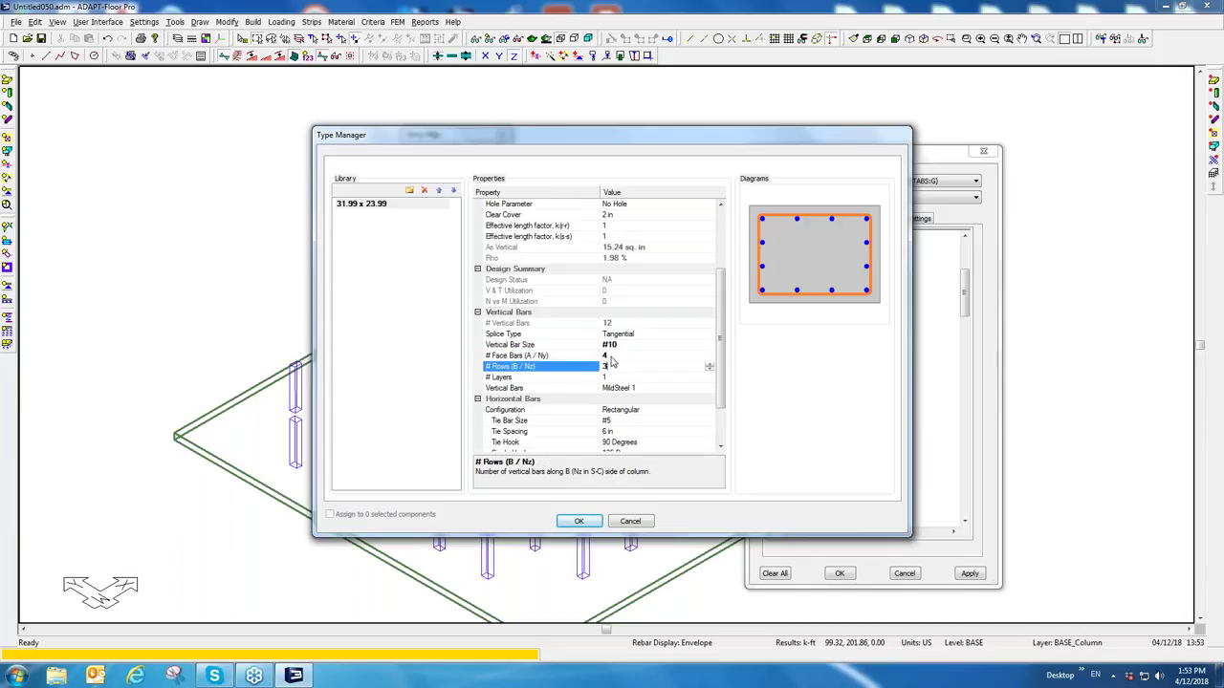
text(3)
click(606, 356)
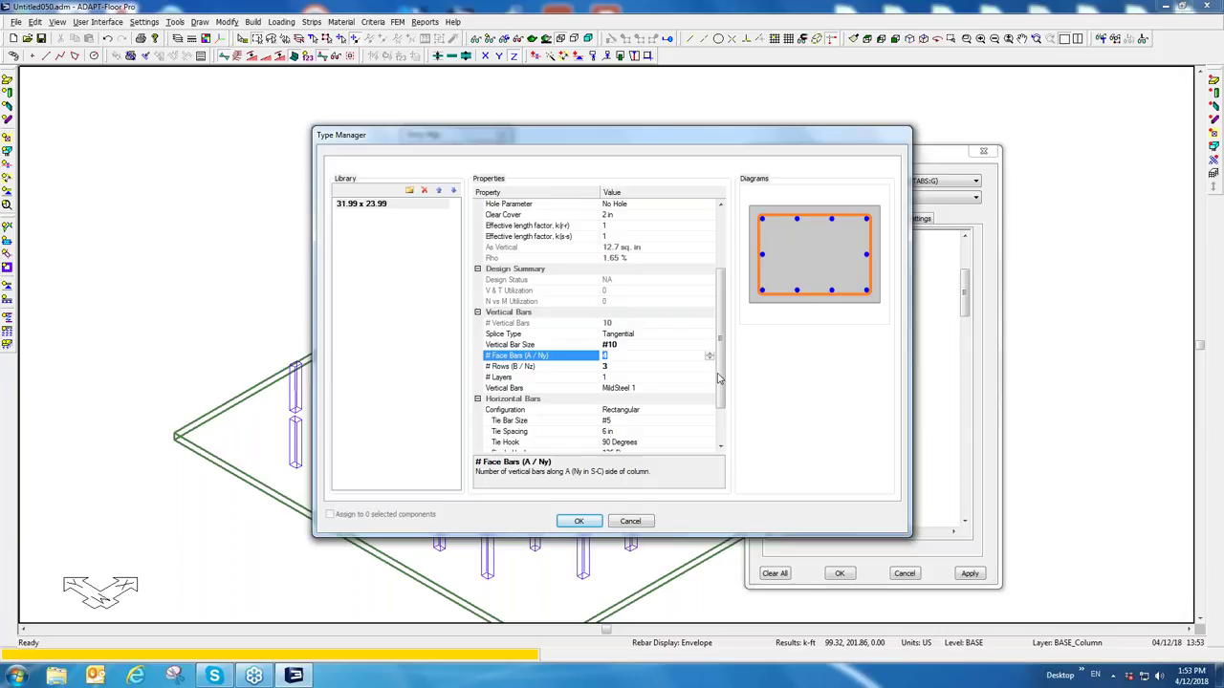
Step: Set the column type's tie bar size to #4, keep the 6 in tie spacing, and accept the type changes
scroll(680, 403, down, 2)
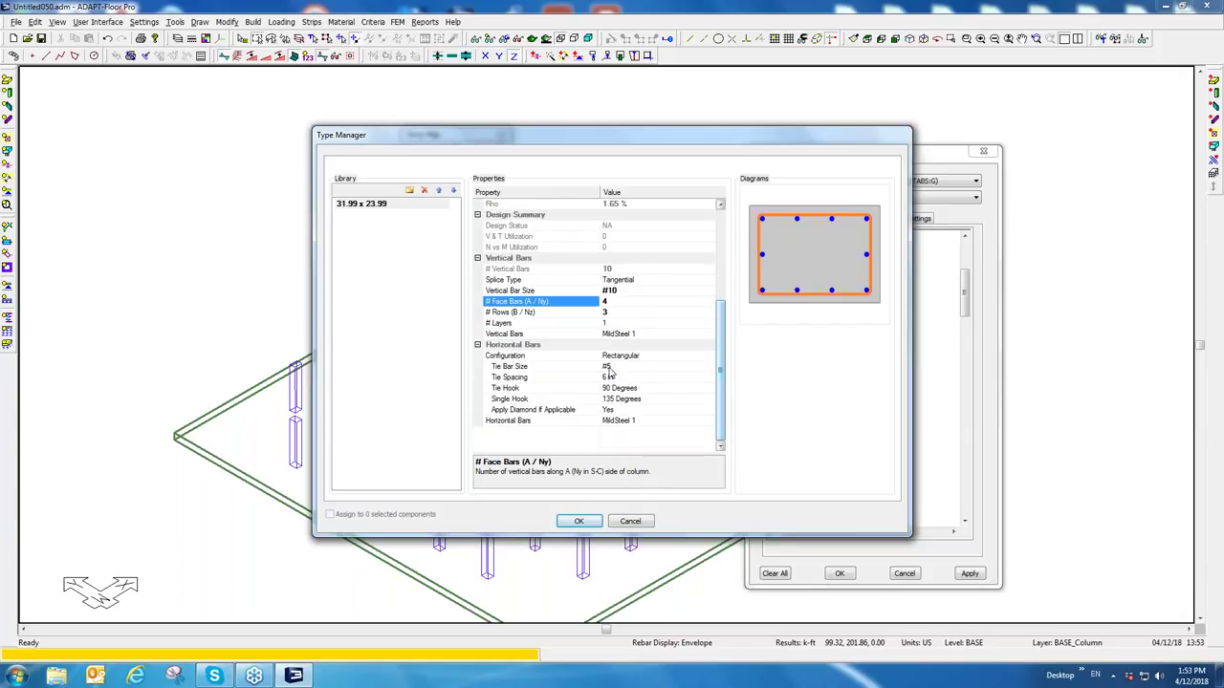
click(608, 368)
click(611, 385)
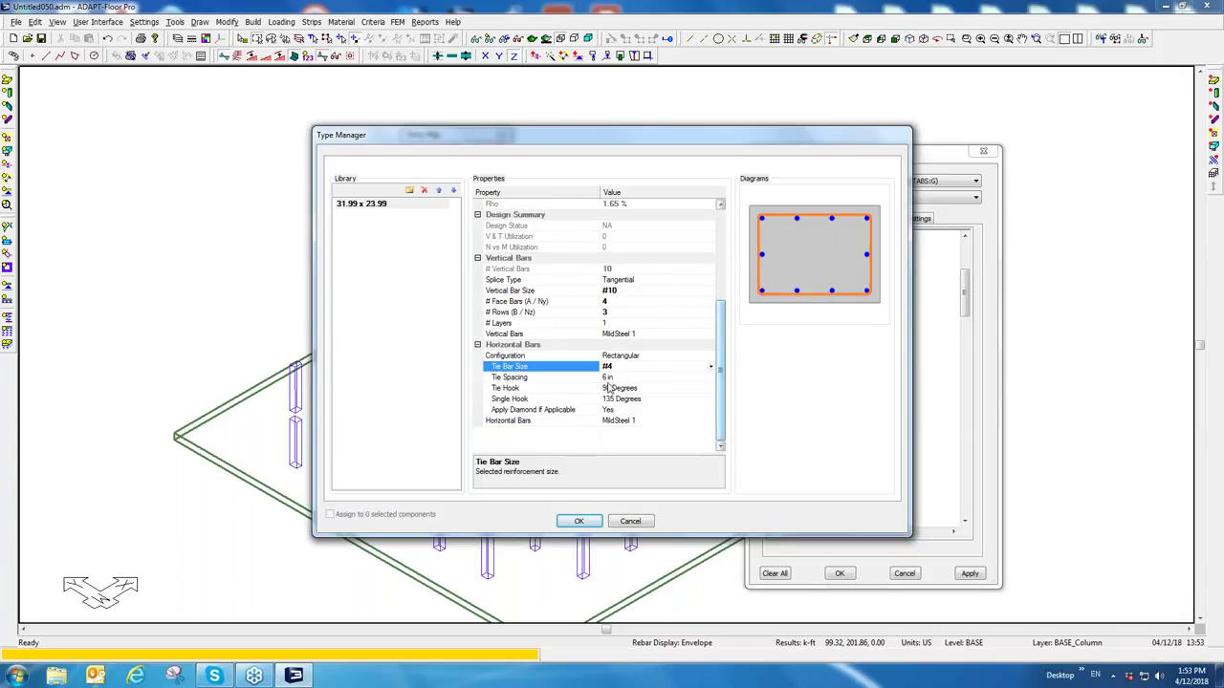
click(606, 378)
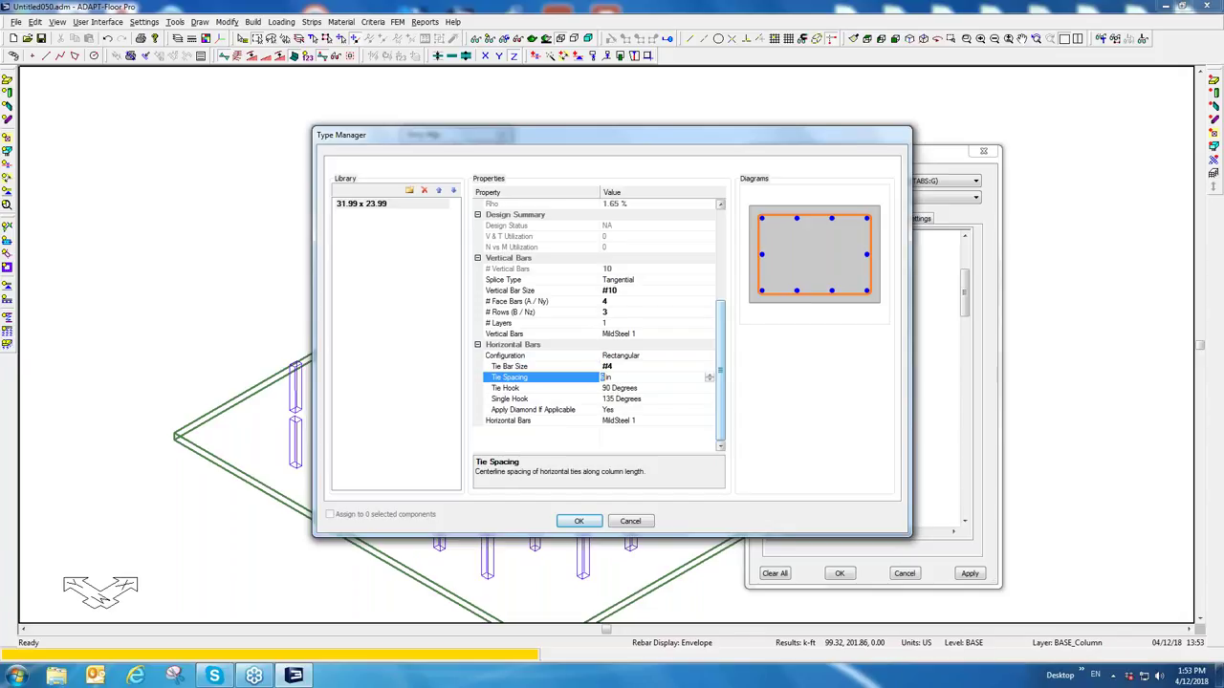
click(578, 521)
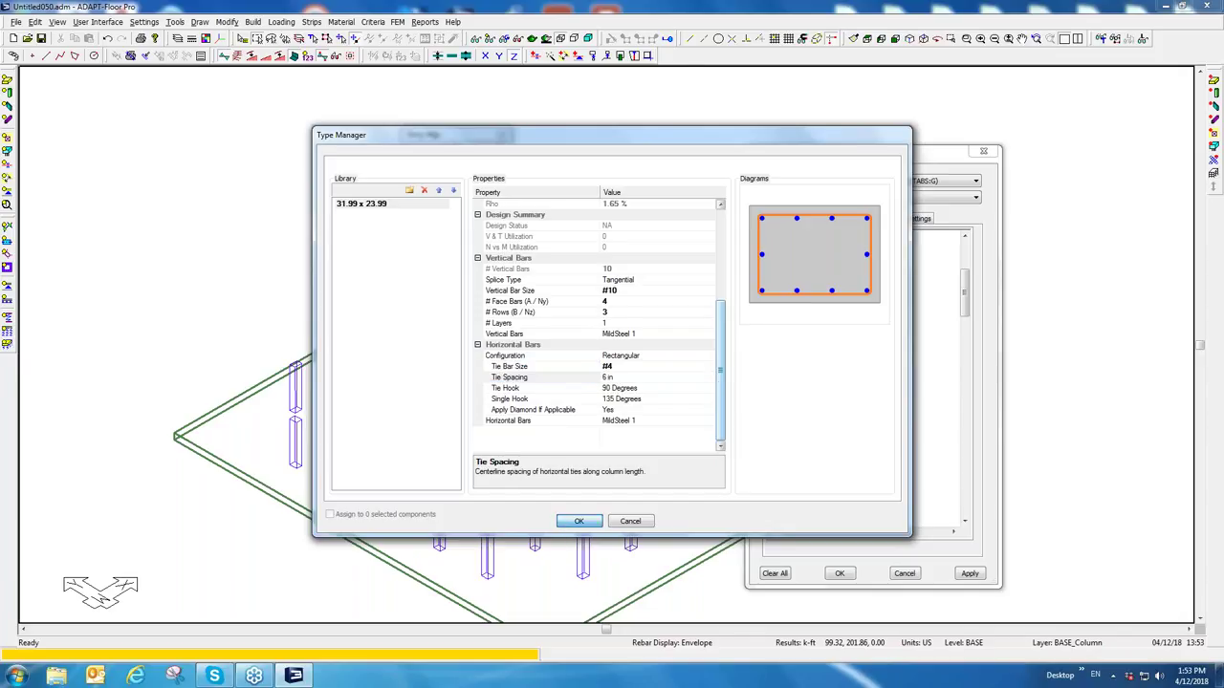
Step: Try FEM as the force source in the column design options, and discard the change
scroll(559, 482, up, 3)
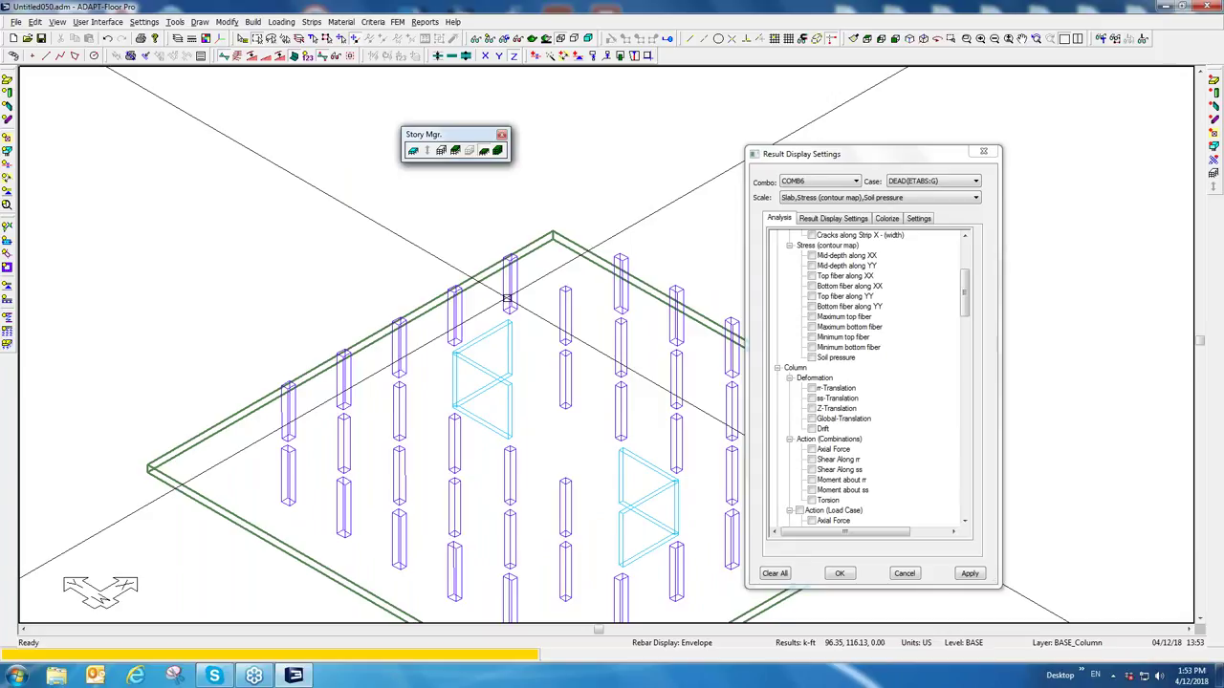
click(398, 22)
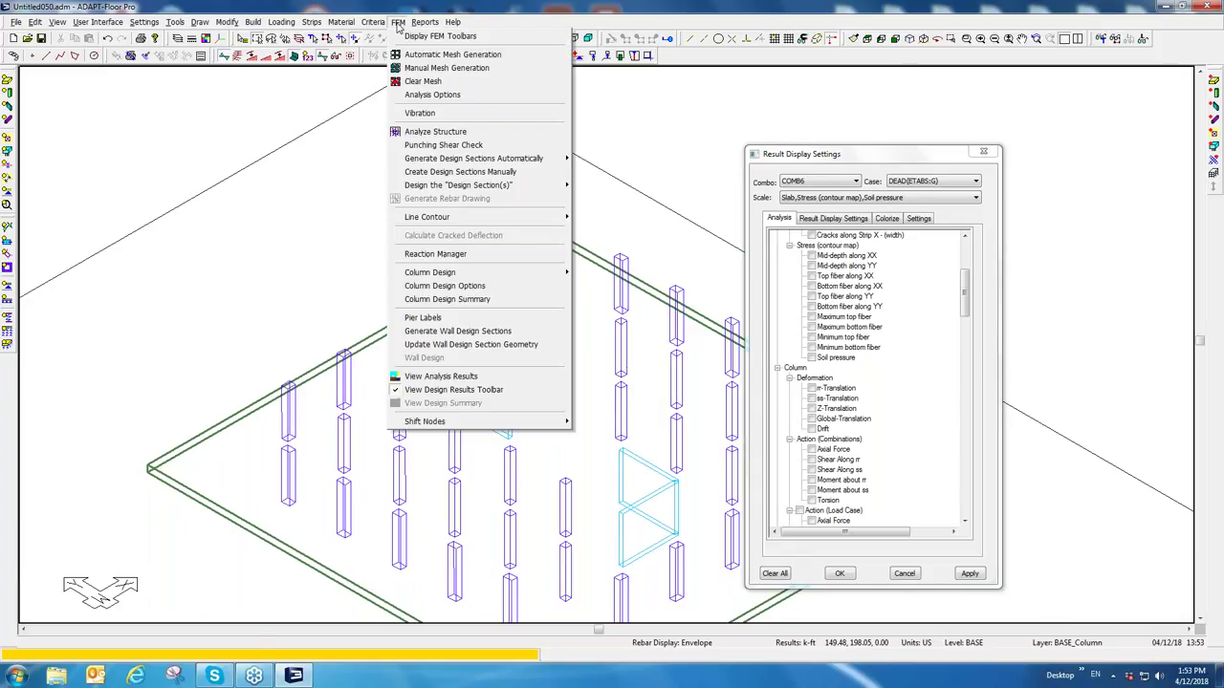
click(442, 287)
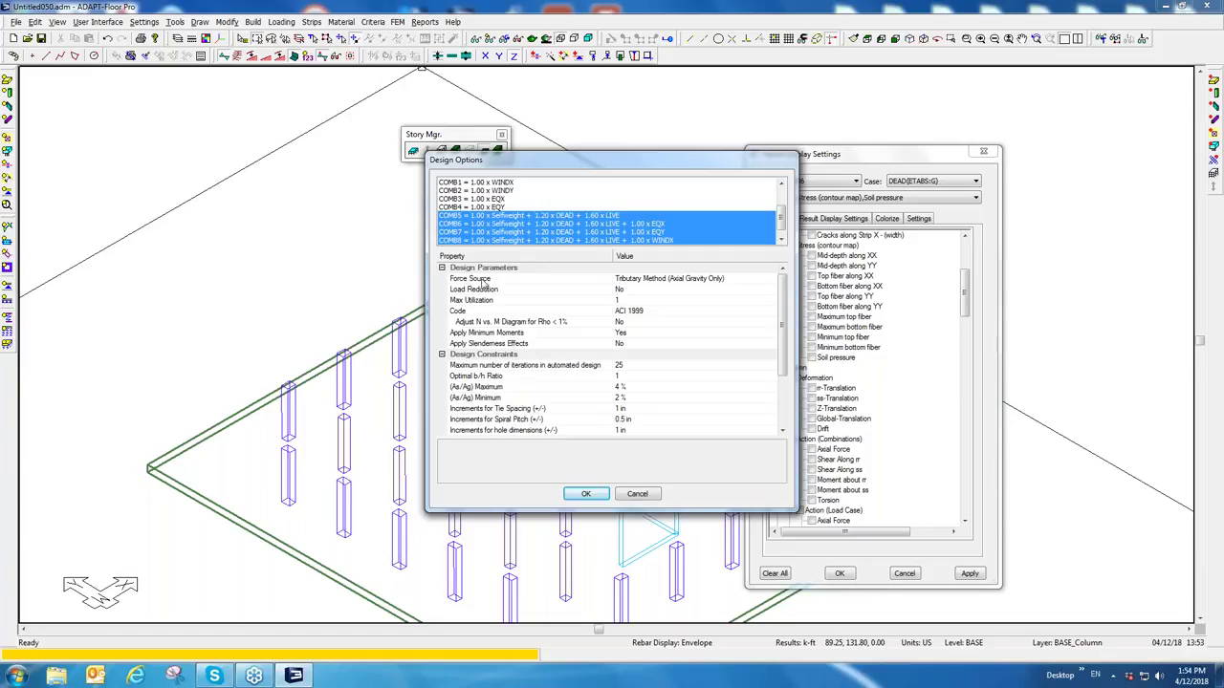
click(628, 279)
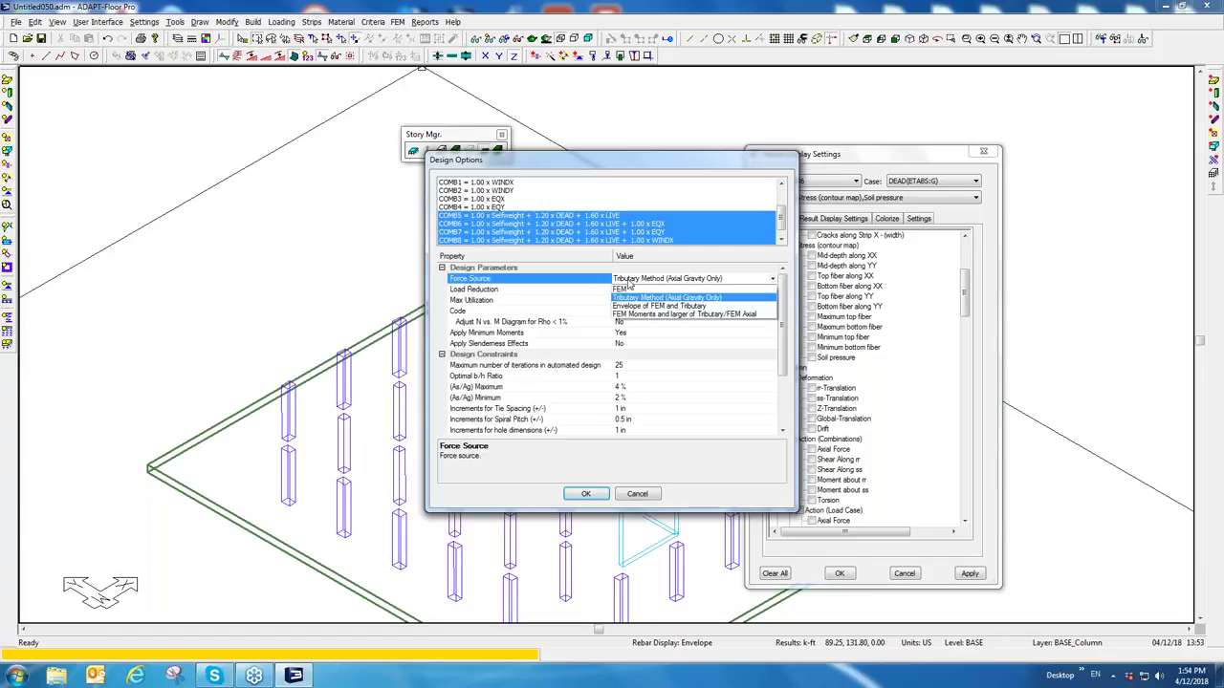
click(627, 290)
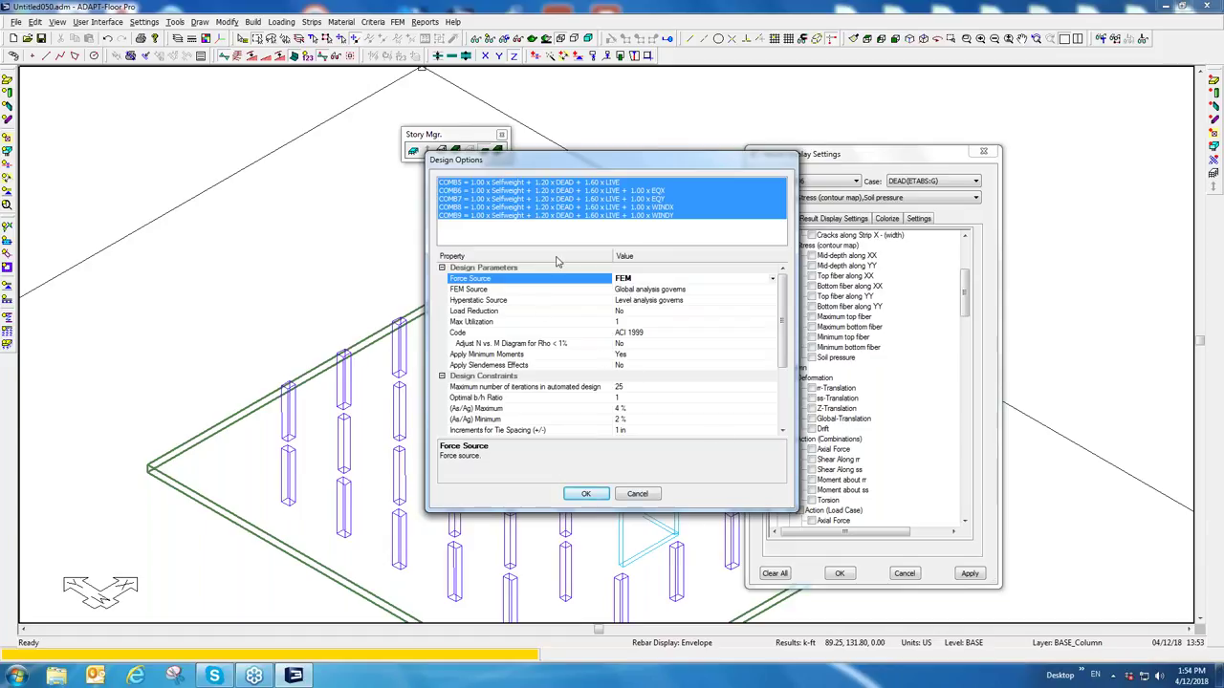
click(634, 495)
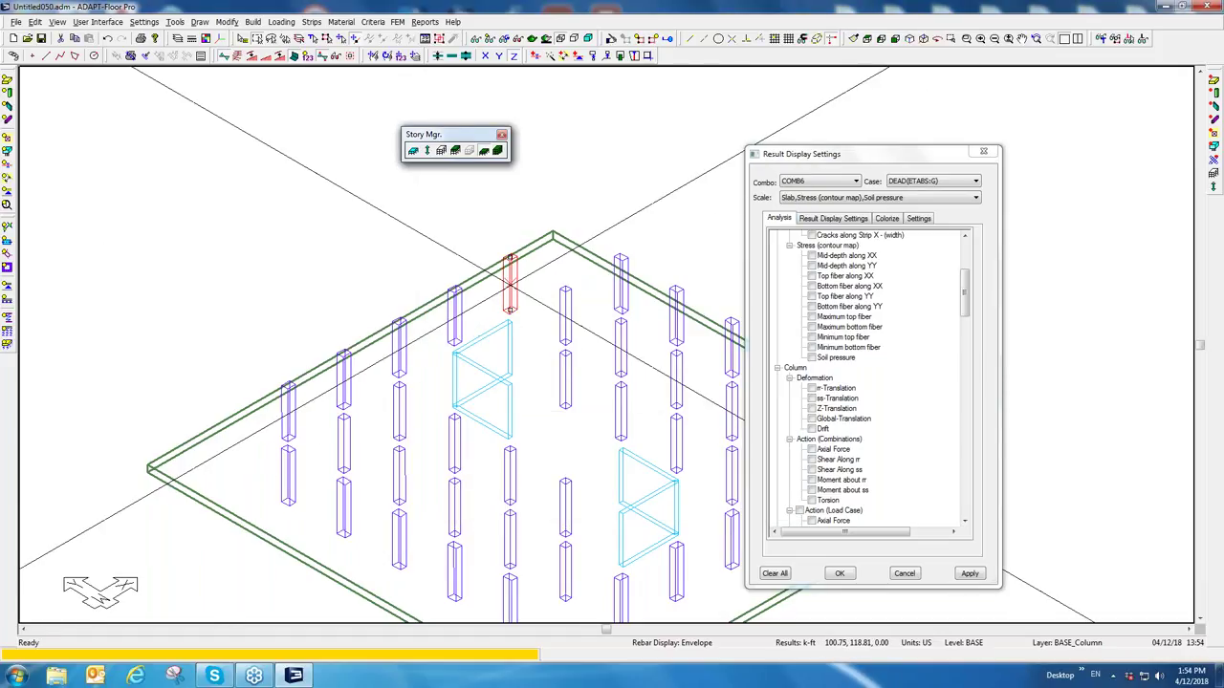
Step: Run a column code check for the 31.99 x 23.99 design group
click(397, 21)
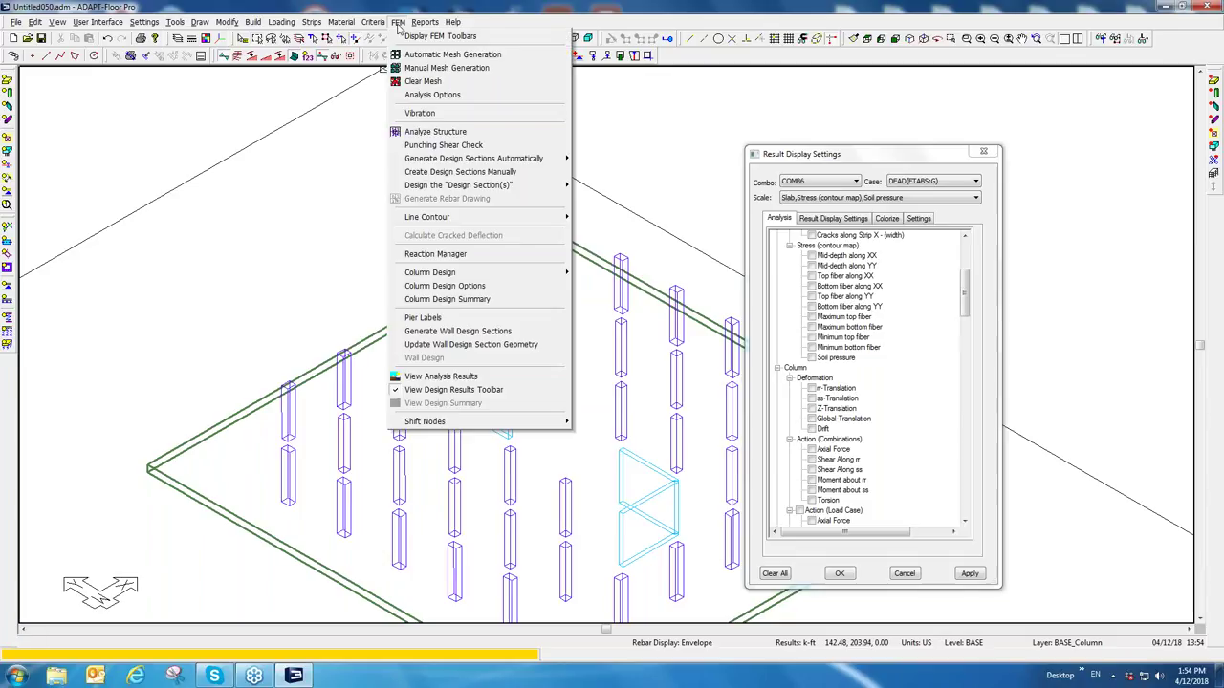
mouse_move(473, 273)
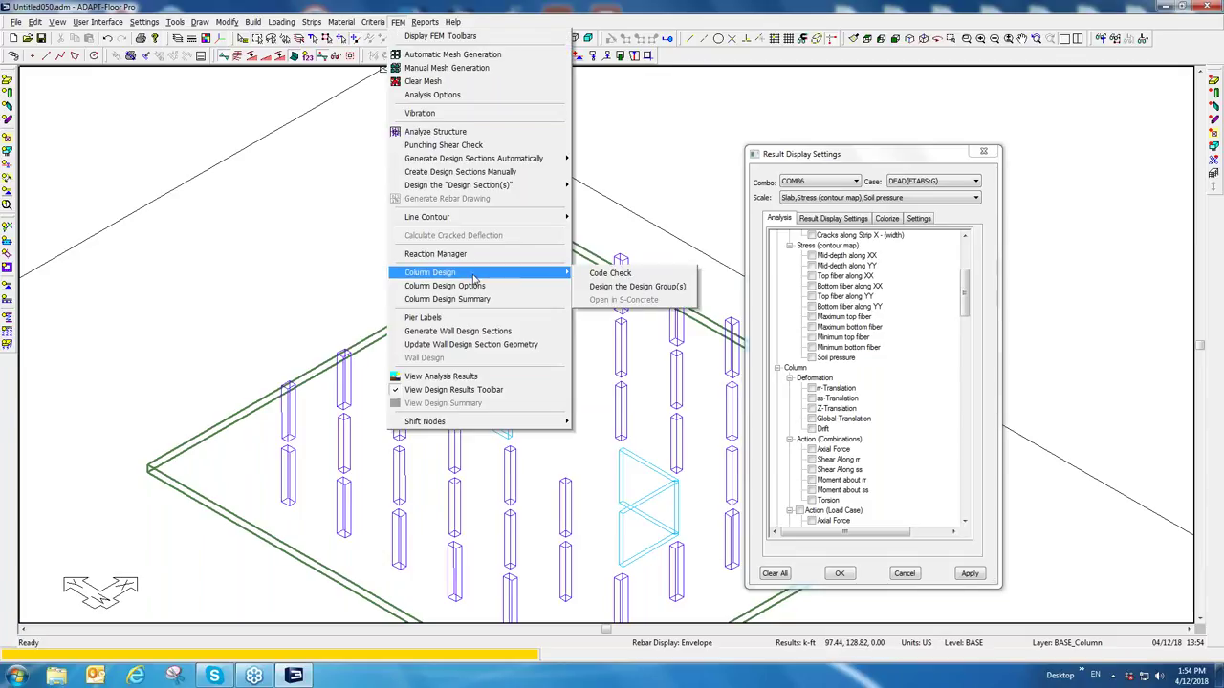
click(613, 276)
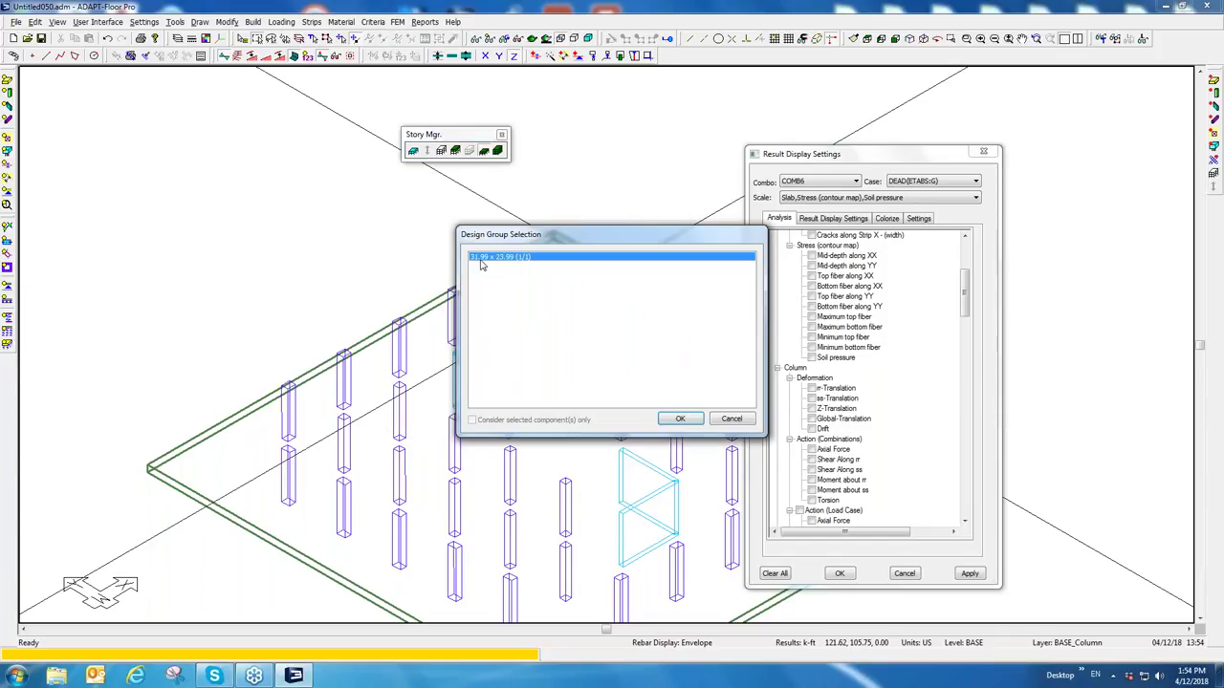
click(675, 420)
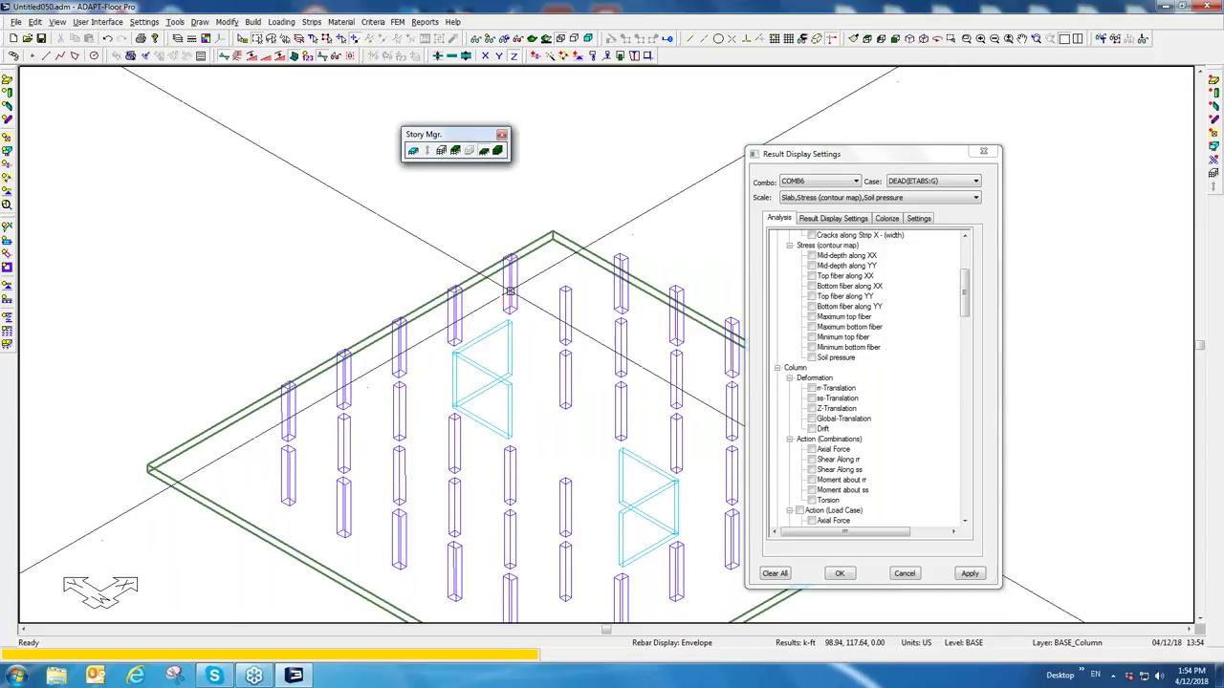
right_click(510, 289)
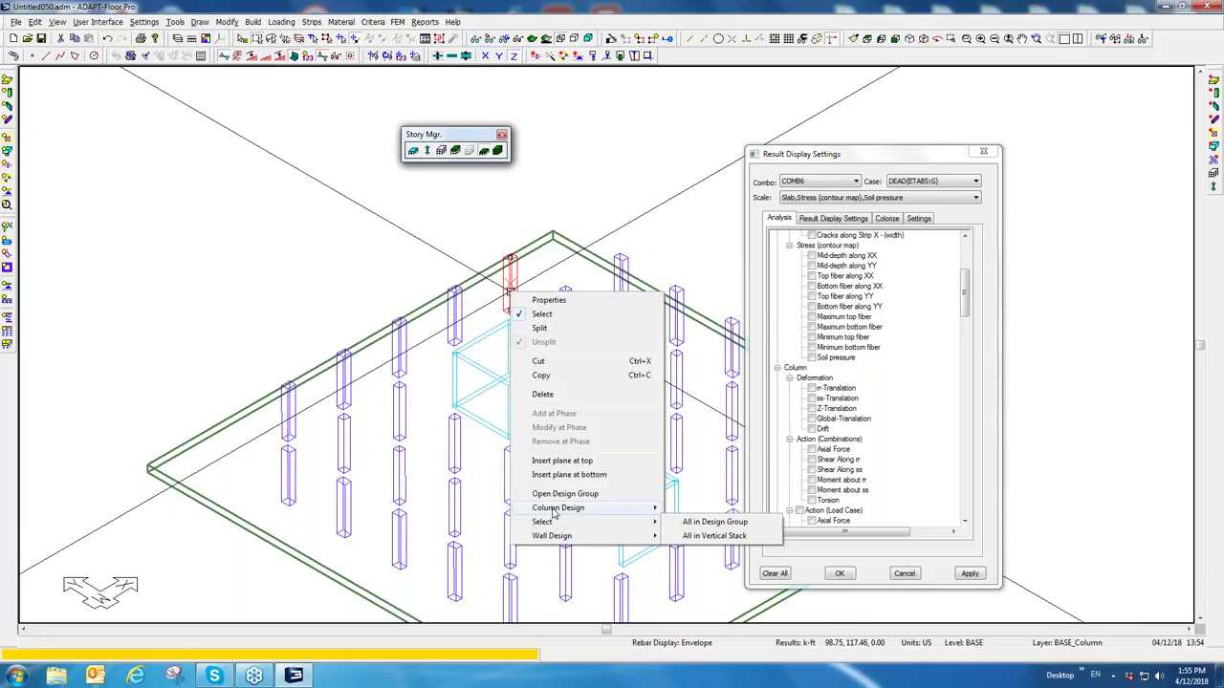
mouse_move(556, 511)
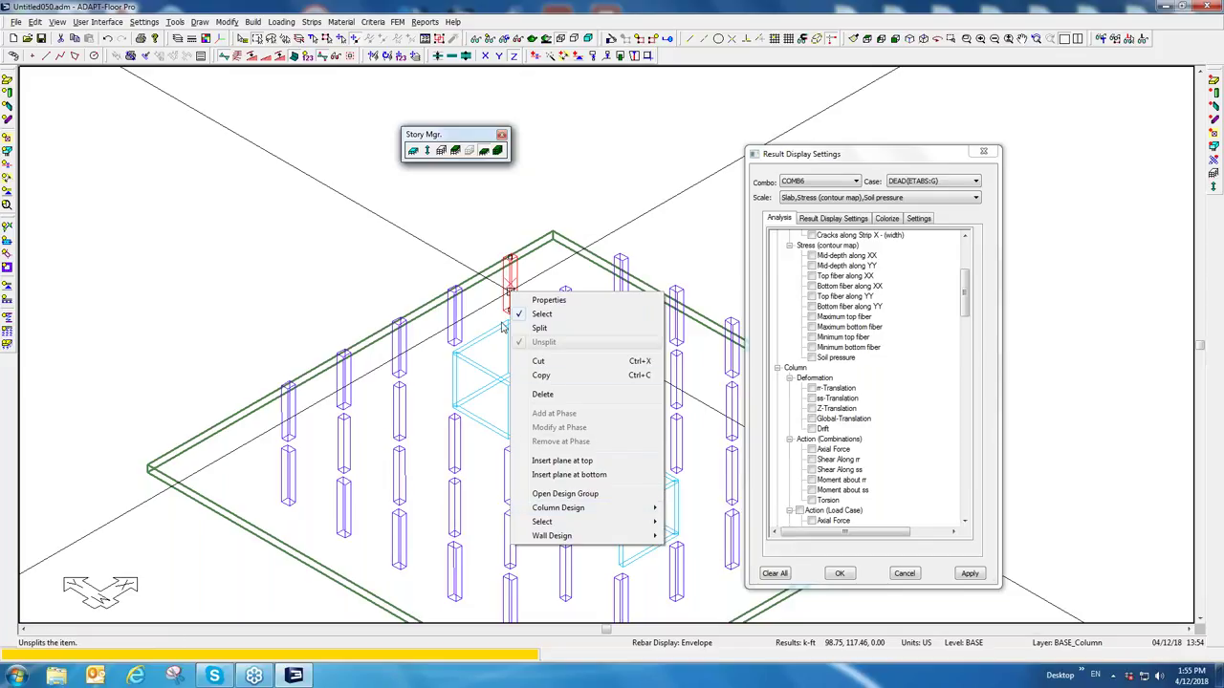
click(502, 328)
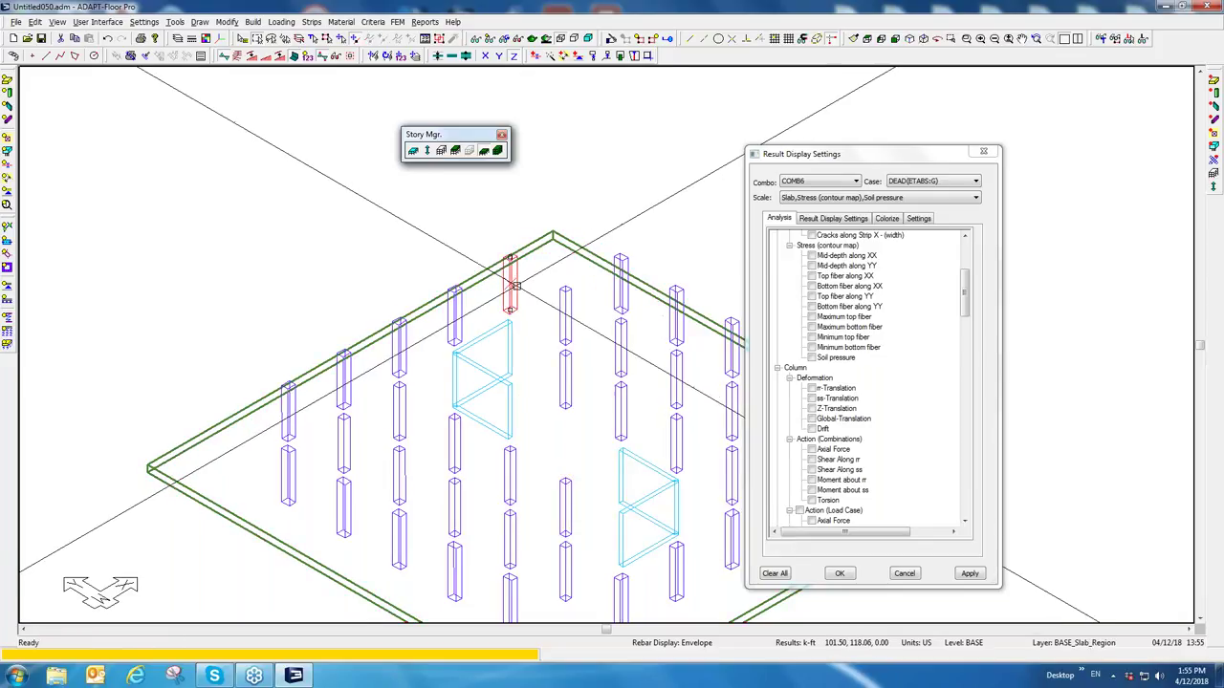
right_click(512, 287)
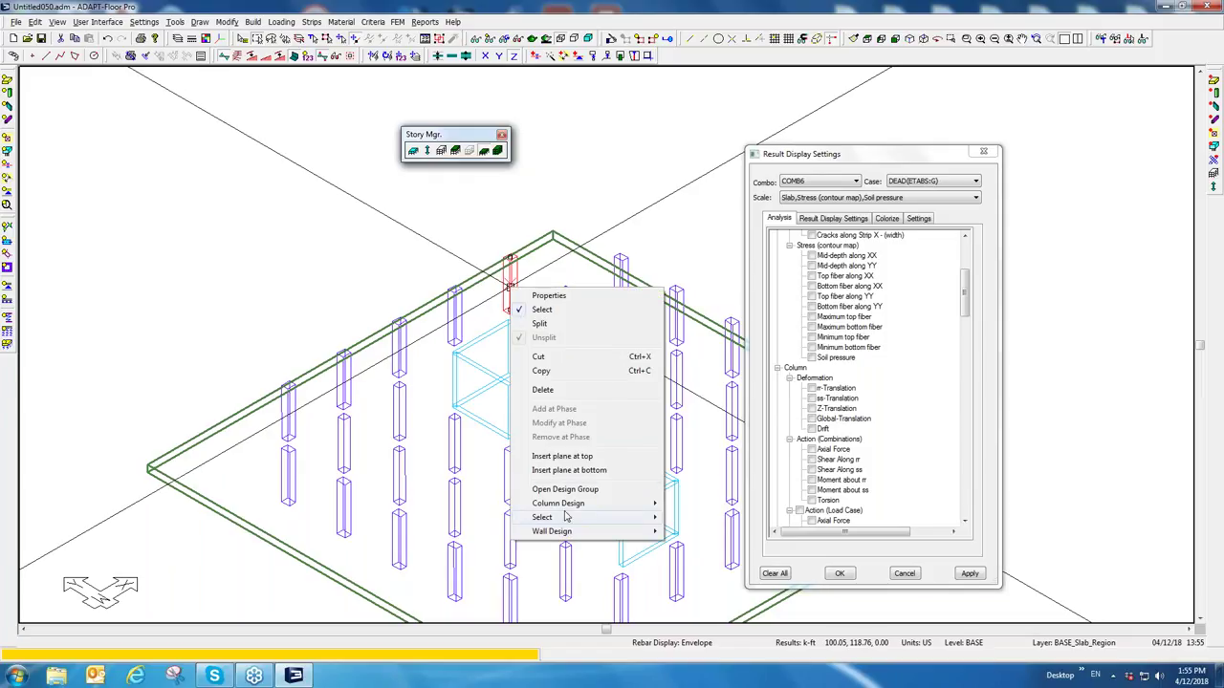
mouse_move(572, 509)
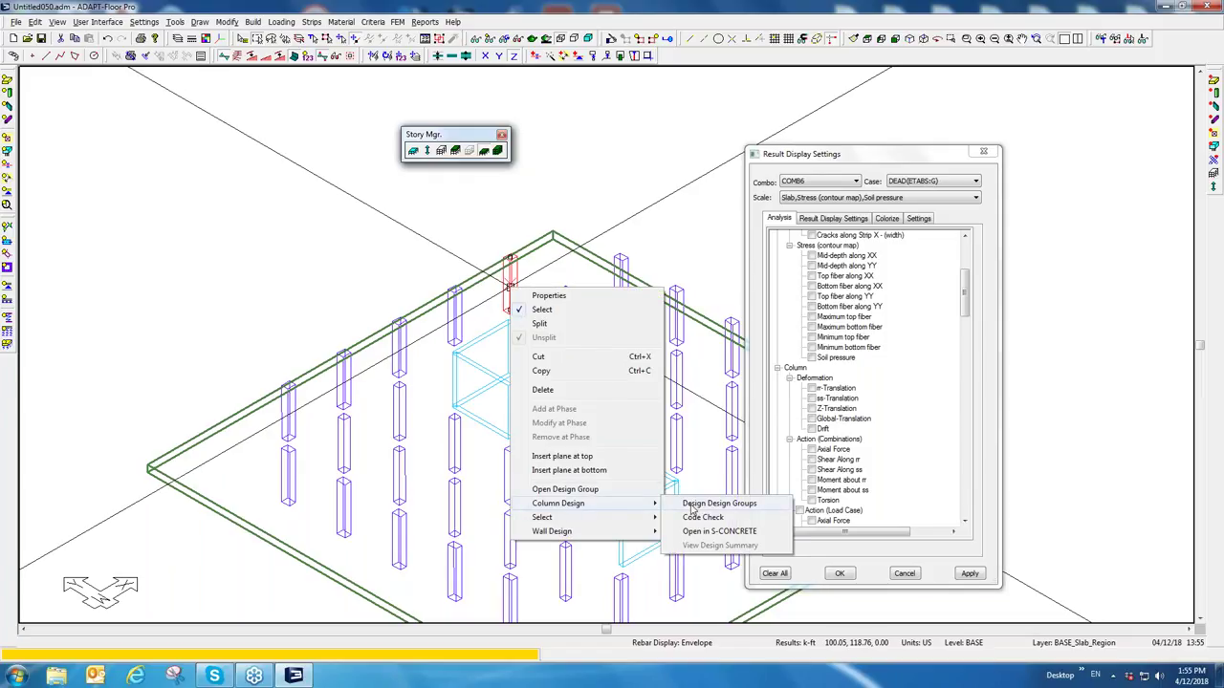
key(Escape)
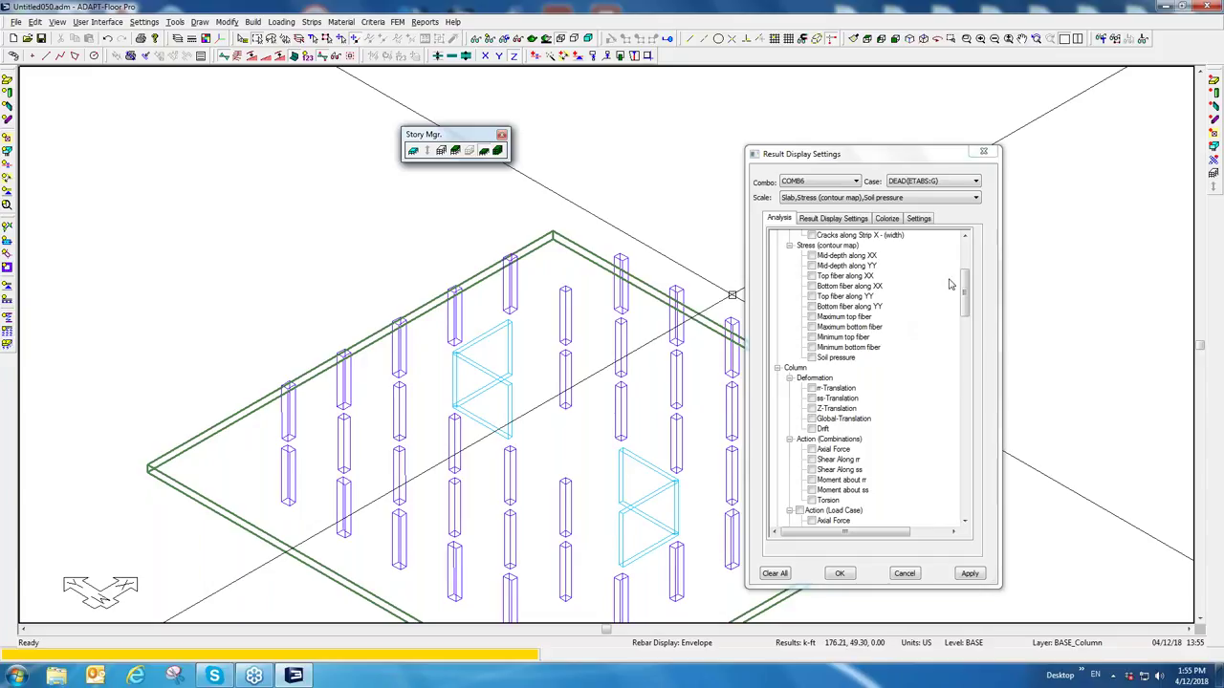
Step: Display Status under Individual Column Design Results for the base columns
mouse_move(964, 296)
mouse_down()
mouse_move(964, 284)
mouse_move(964, 345)
mouse_up()
click(811, 347)
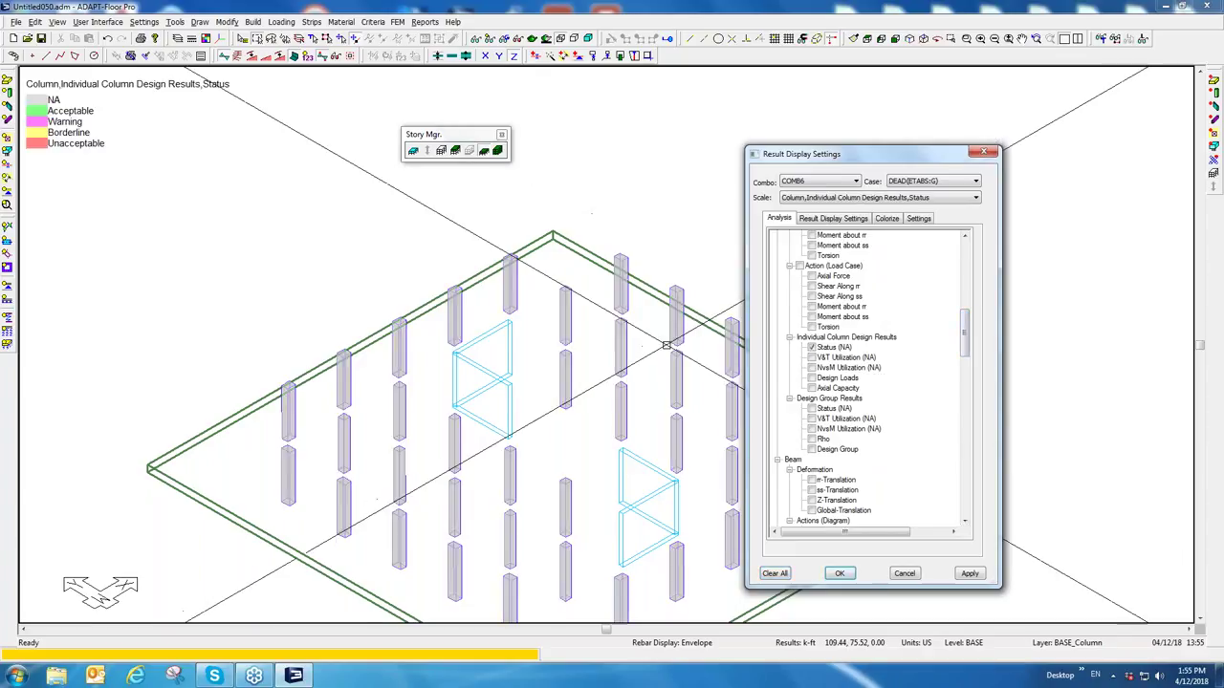
Step: Try a code check on the base column nearest the mat slab's far corner, and leave its column design options
click(510, 287)
right_click(513, 289)
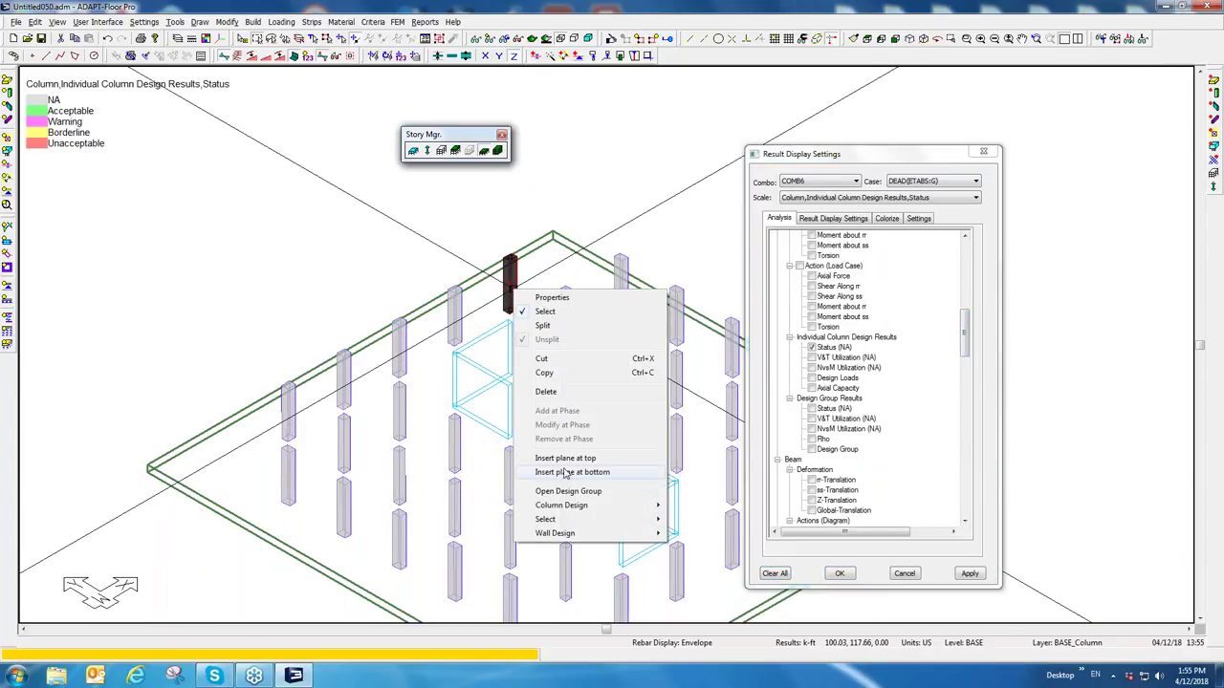
key(Escape)
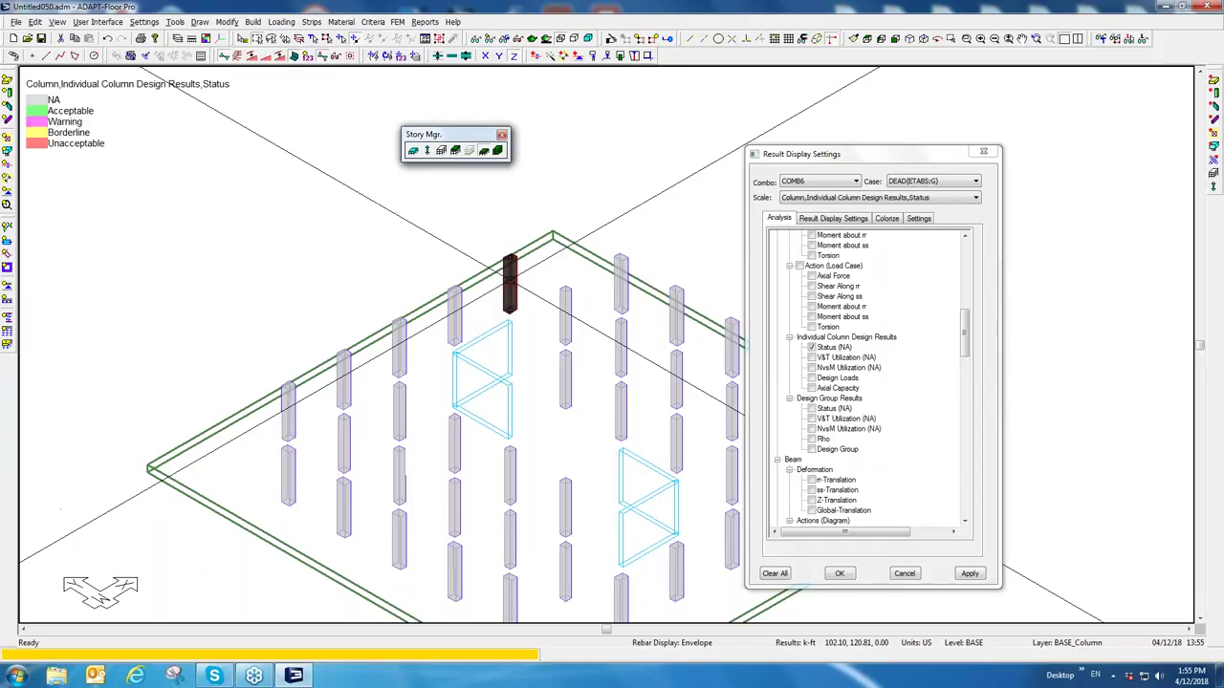
right_click(509, 281)
mouse_move(573, 496)
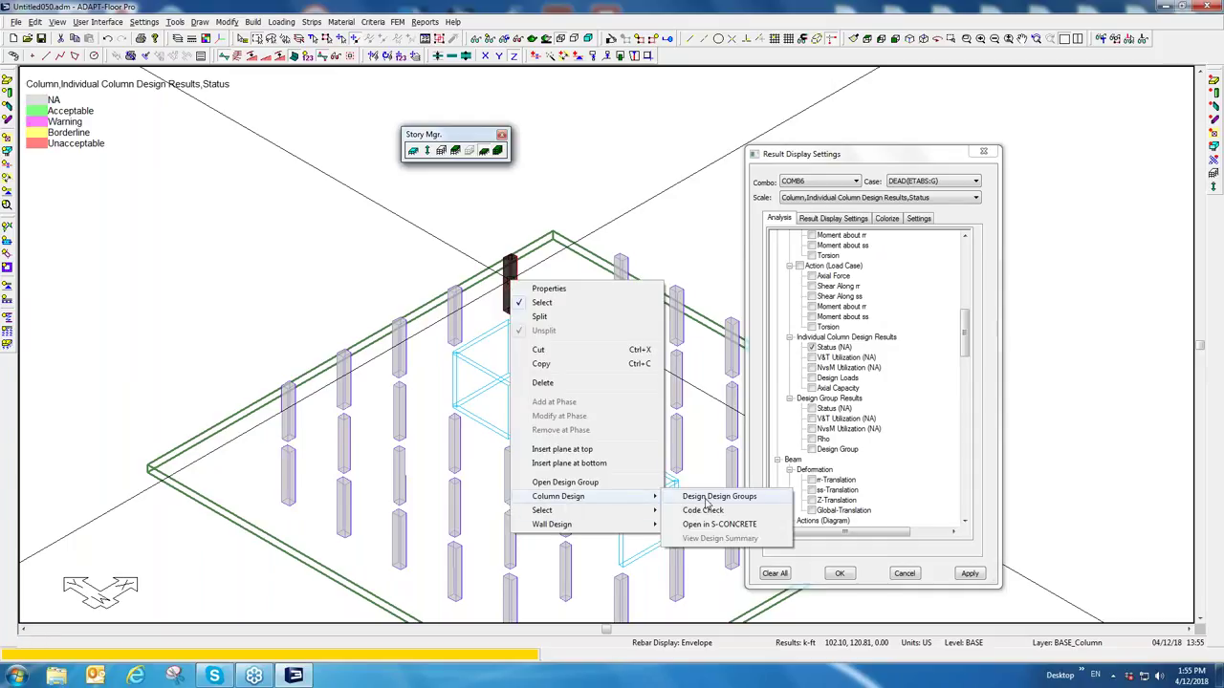
click(708, 511)
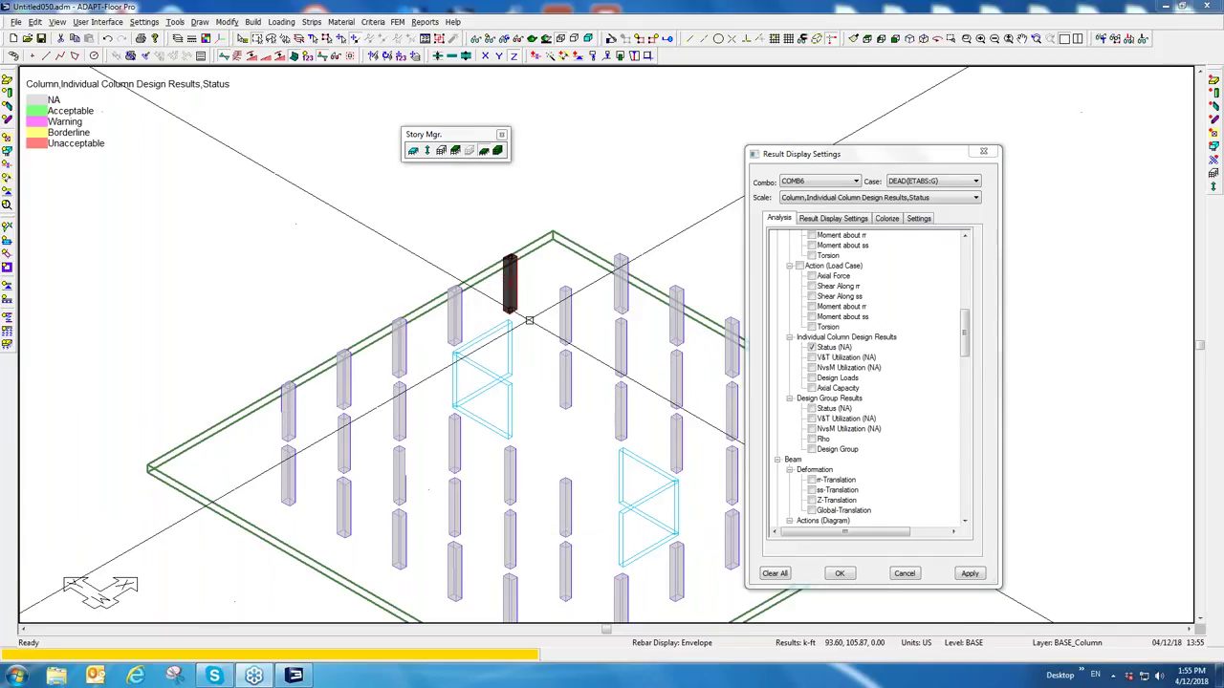
click(510, 286)
right_click(508, 288)
mouse_move(558, 504)
click(593, 226)
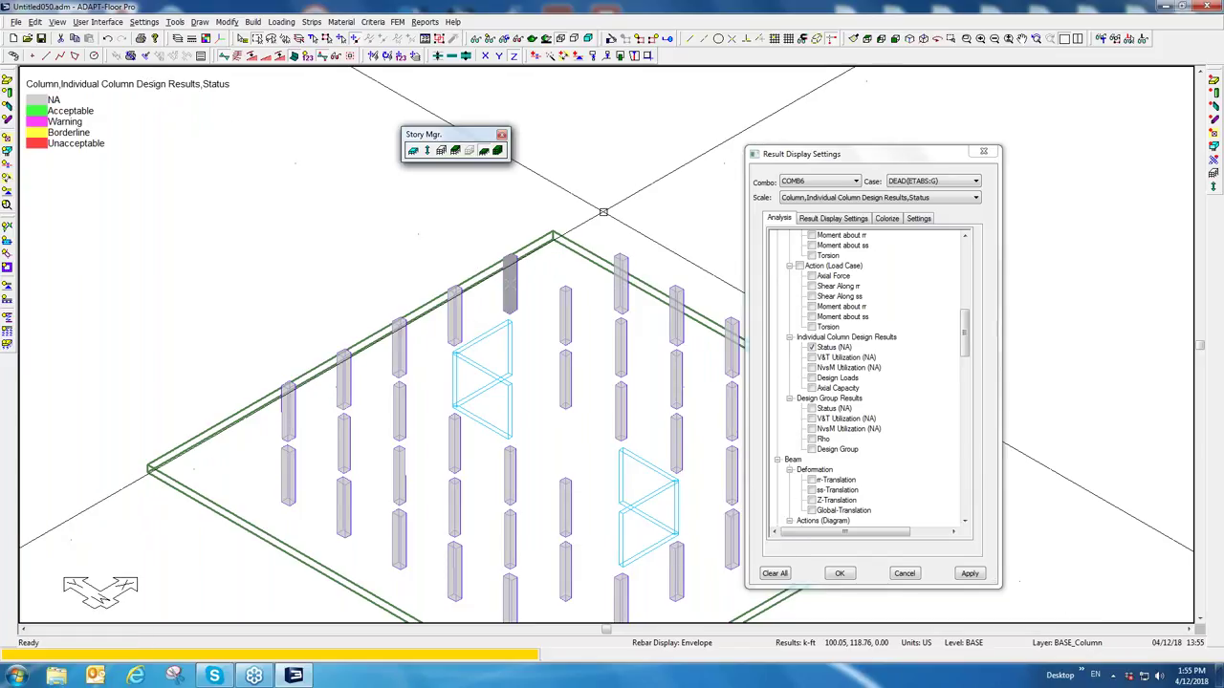
Step: With the far-corner base column selected, set the force source in the column design options to FEM
click(510, 282)
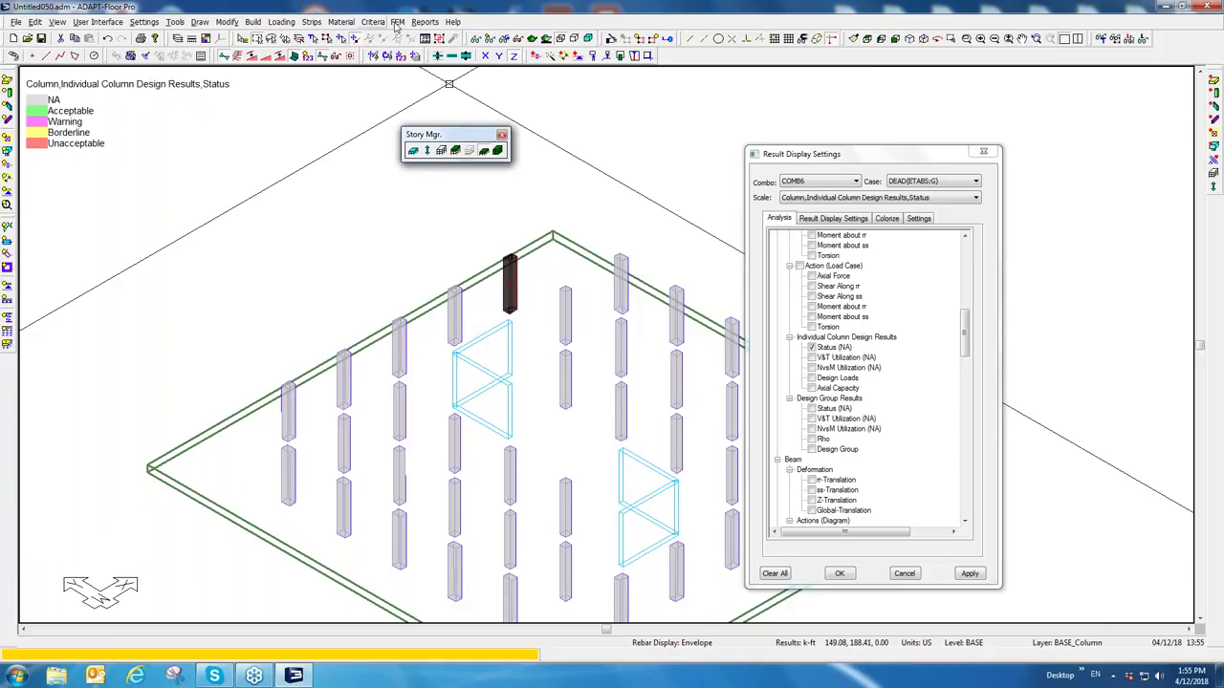
click(397, 22)
click(497, 285)
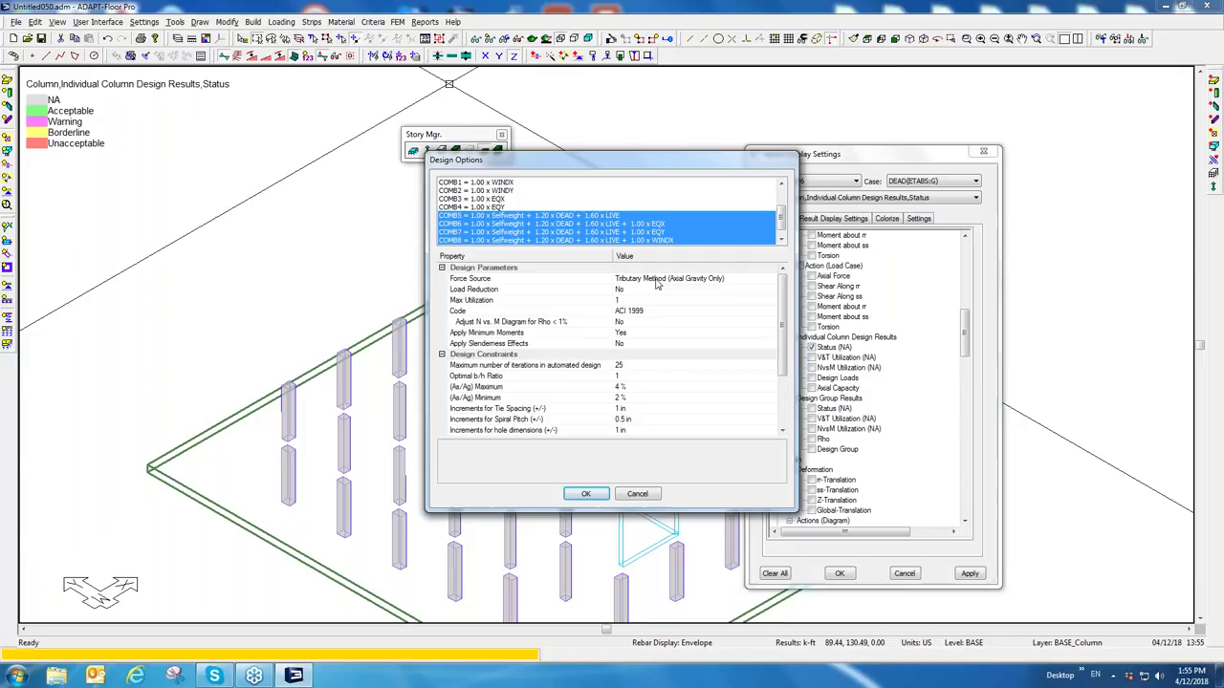
click(658, 280)
click(619, 288)
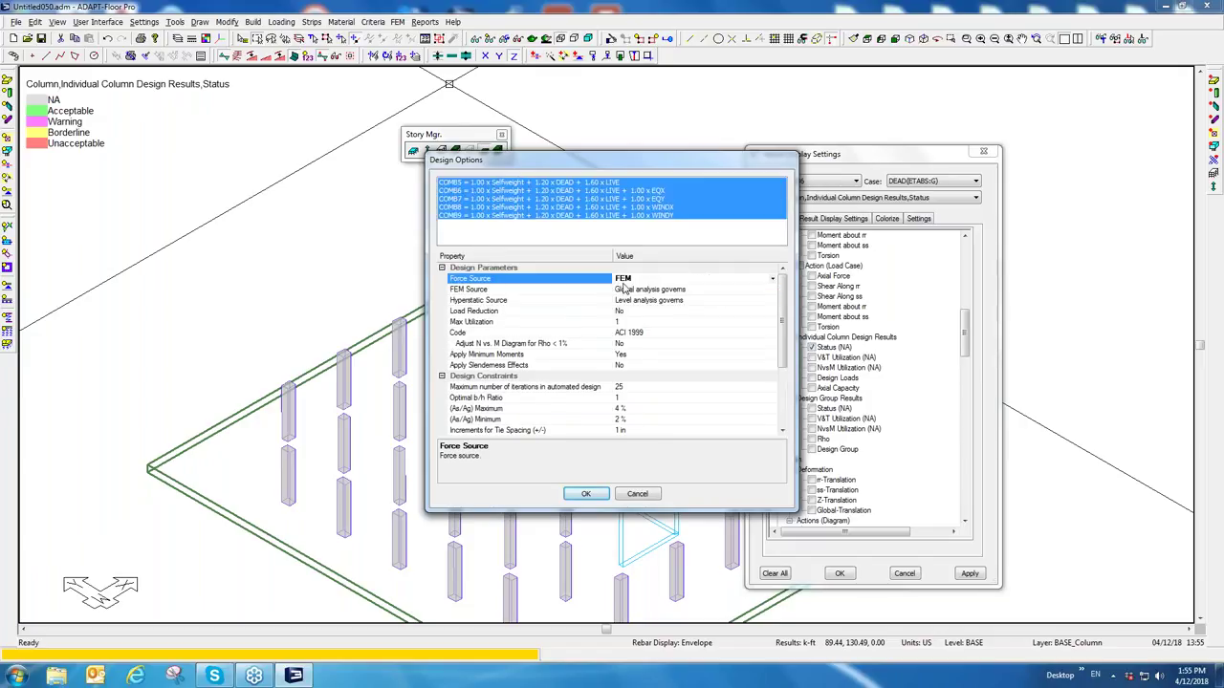
Step: Set the column design code to ACI 2011 and the FEM source to Level analysis governs, and accept the options
click(624, 335)
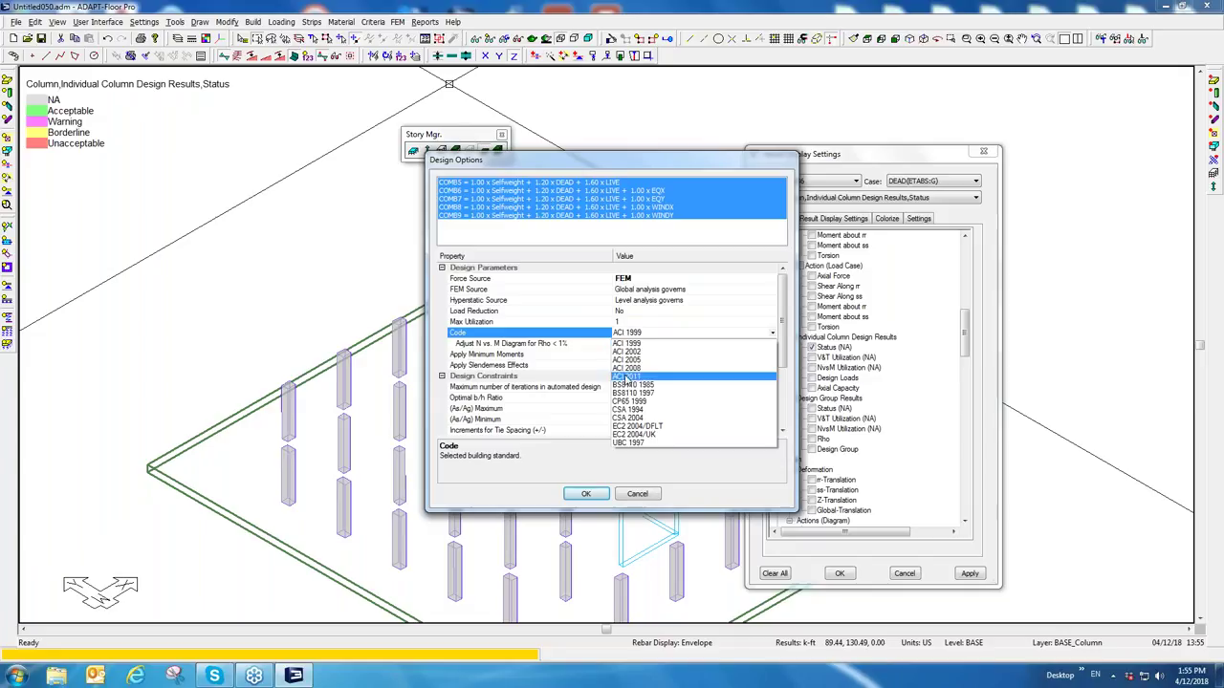
click(631, 375)
click(632, 290)
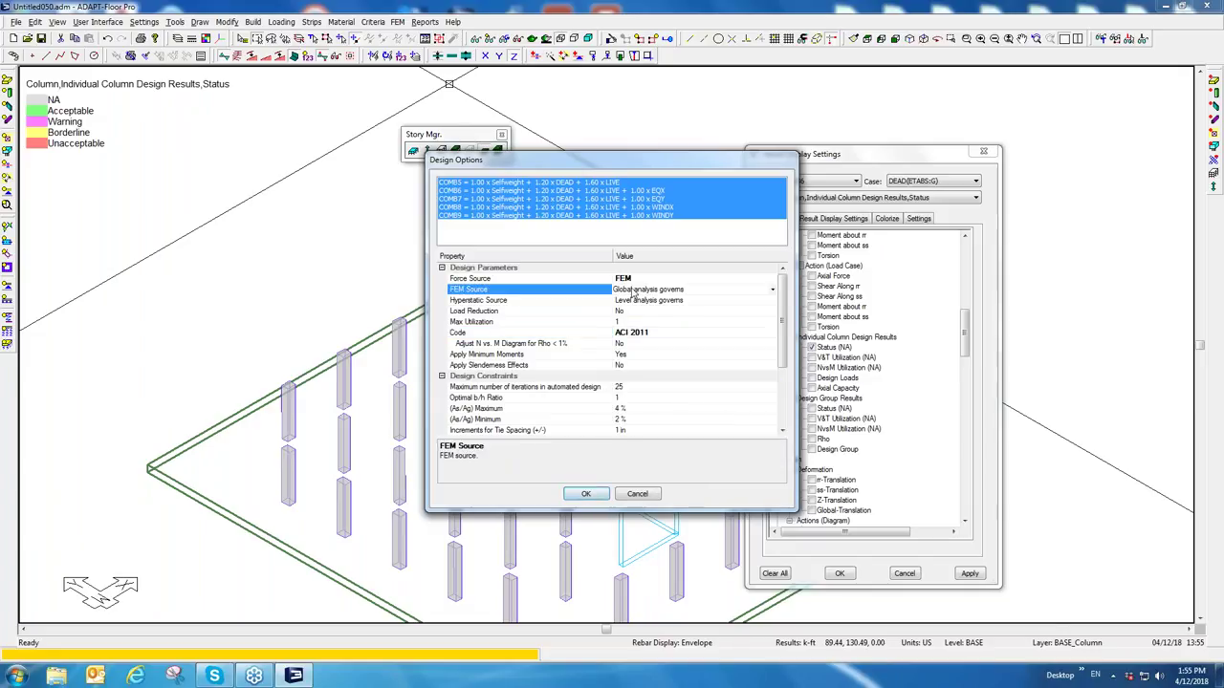
click(634, 309)
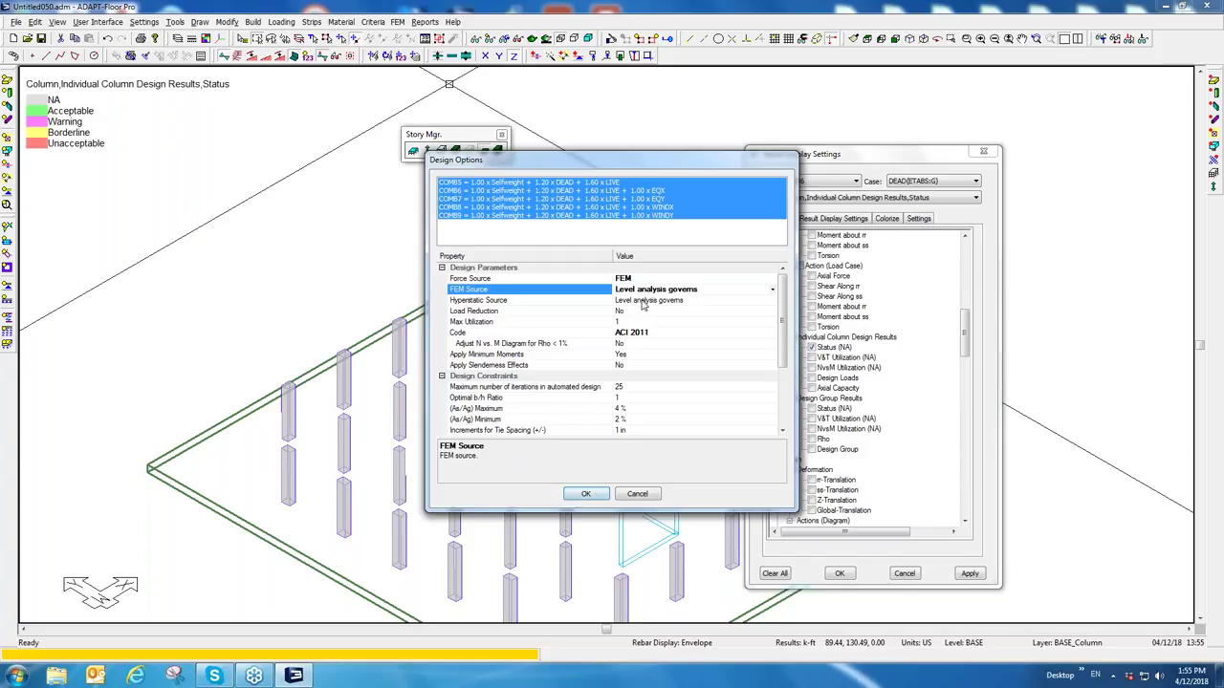
click(577, 498)
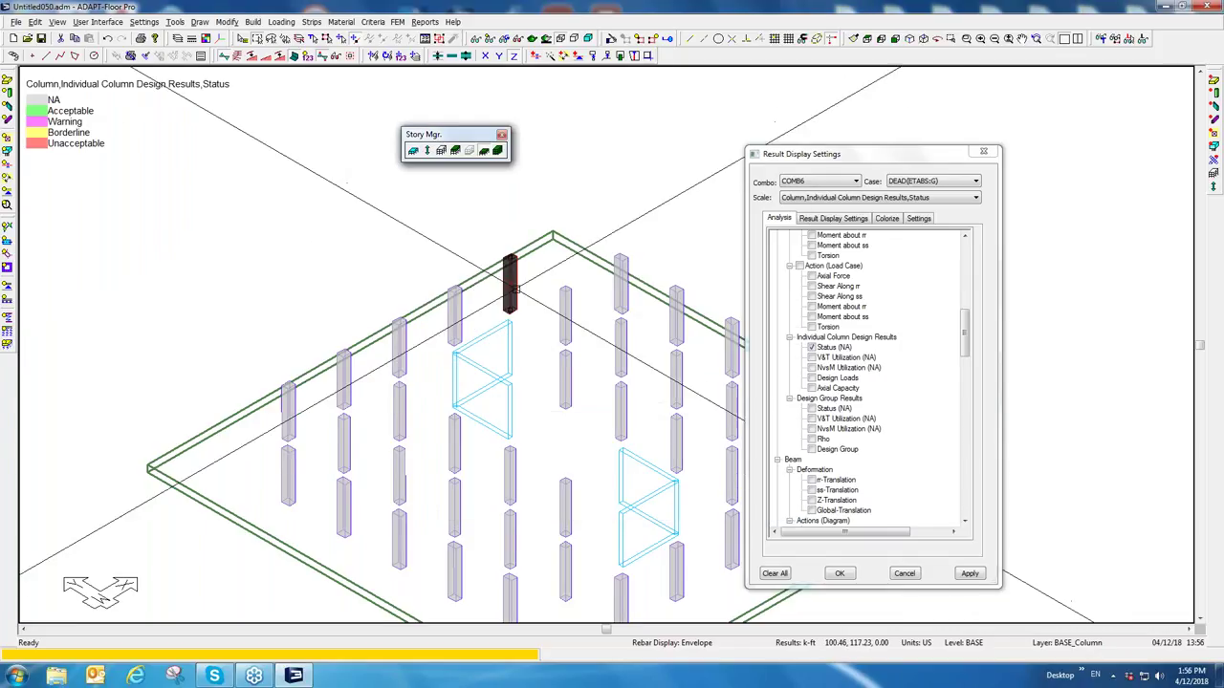
Step: Run a code check on the selected far-corner base column with the updated design options
right_click(512, 290)
mouse_move(562, 507)
click(704, 519)
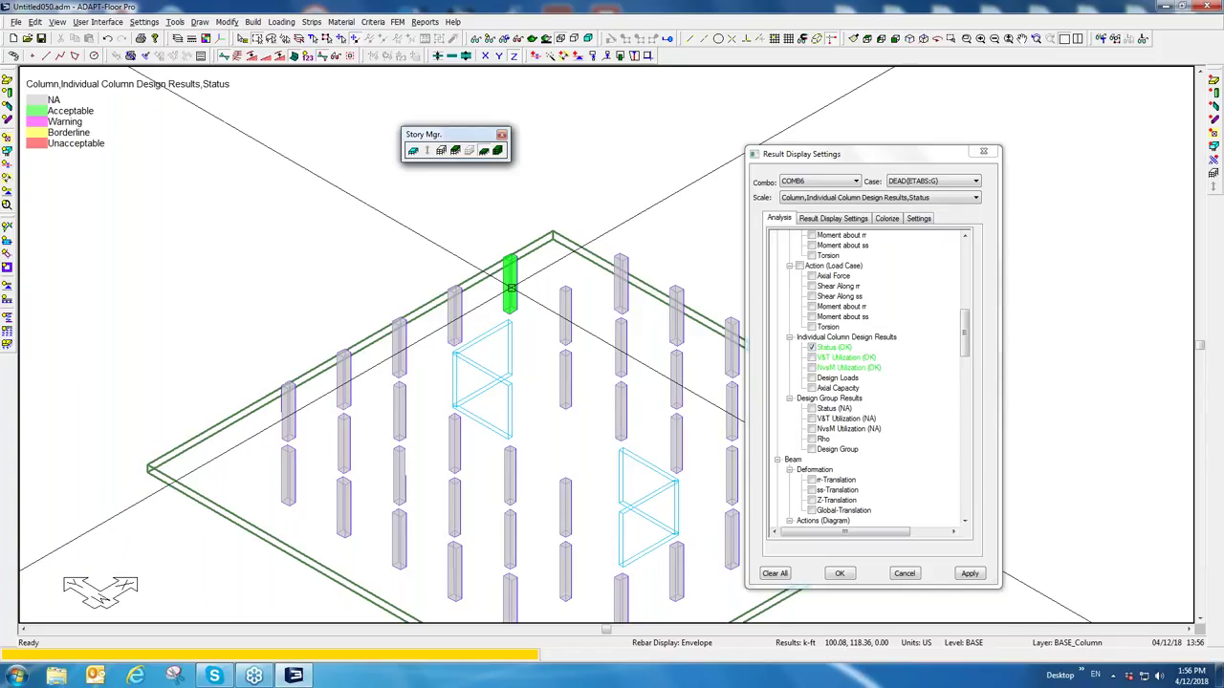
Step: Open the checked column's design summary, examine its factored loads, utilization and reinforcement checks, and close the report
click(510, 287)
right_click(511, 287)
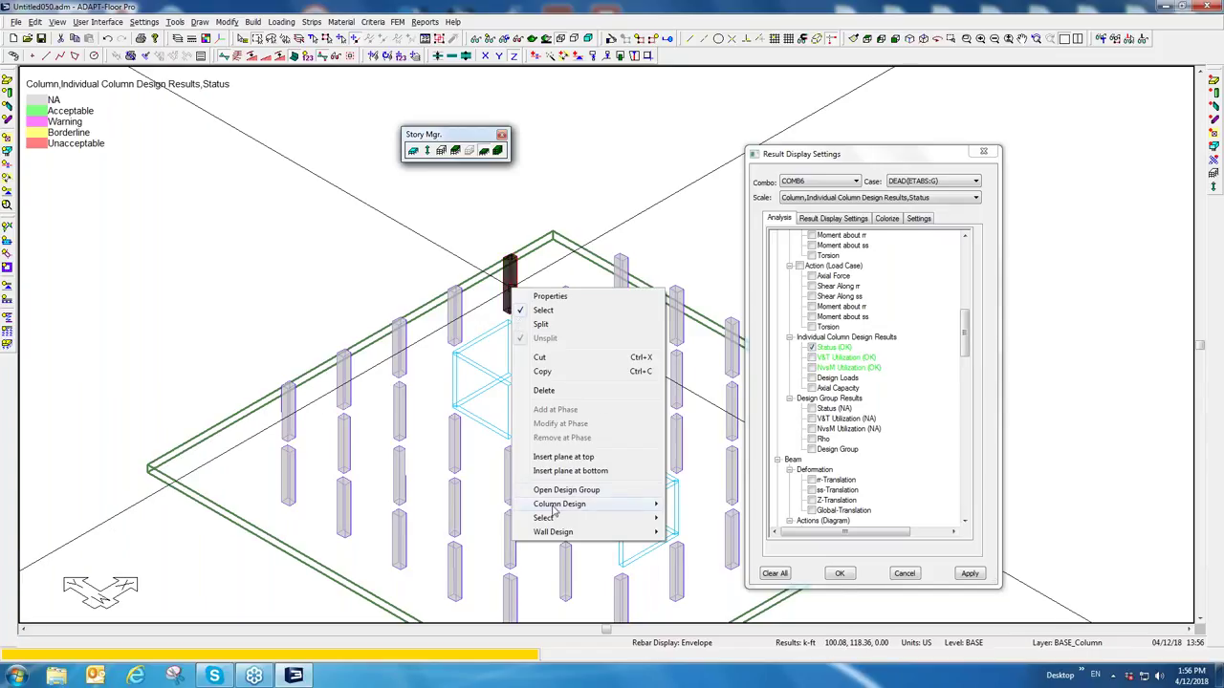
mouse_move(646, 514)
click(712, 546)
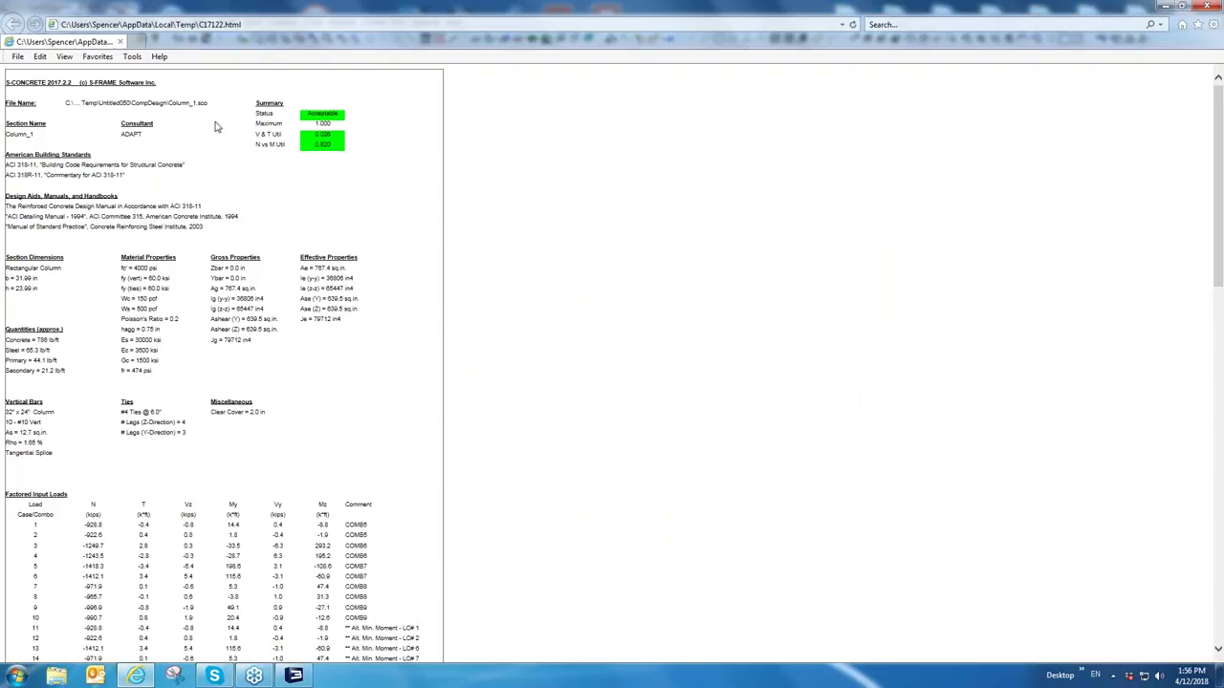
scroll(216, 127, down, 4)
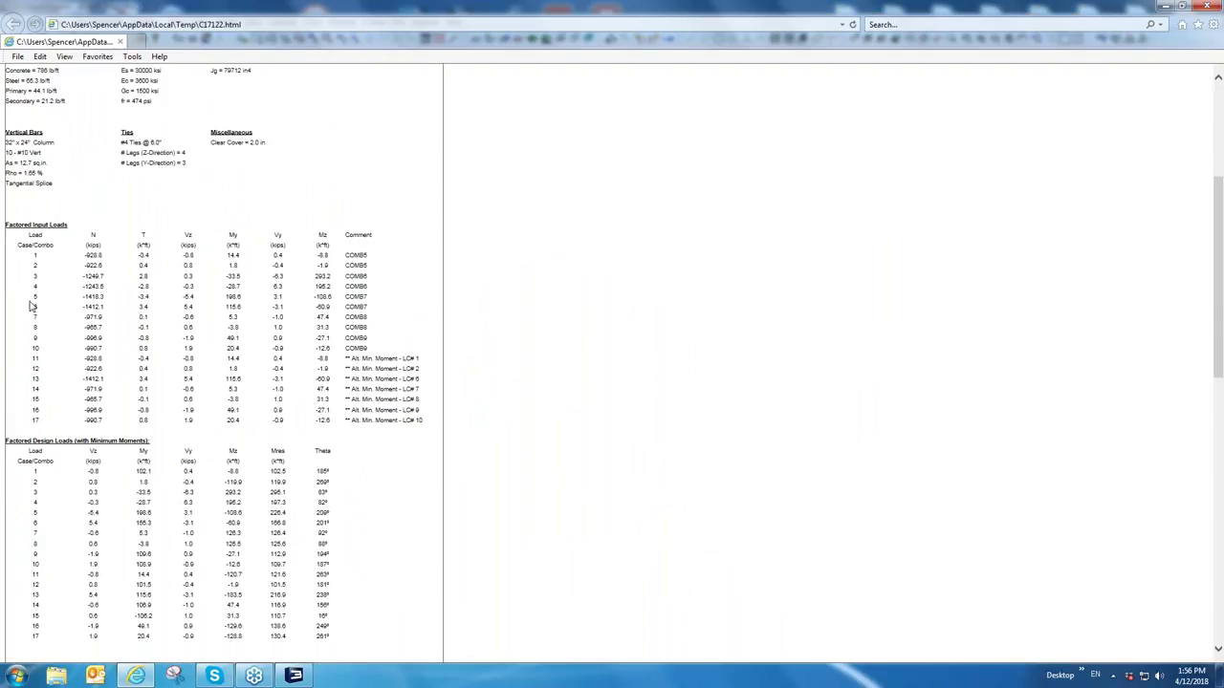
scroll(143, 268, up, 4)
scroll(96, 287, down, 4)
scroll(131, 326, down, 3)
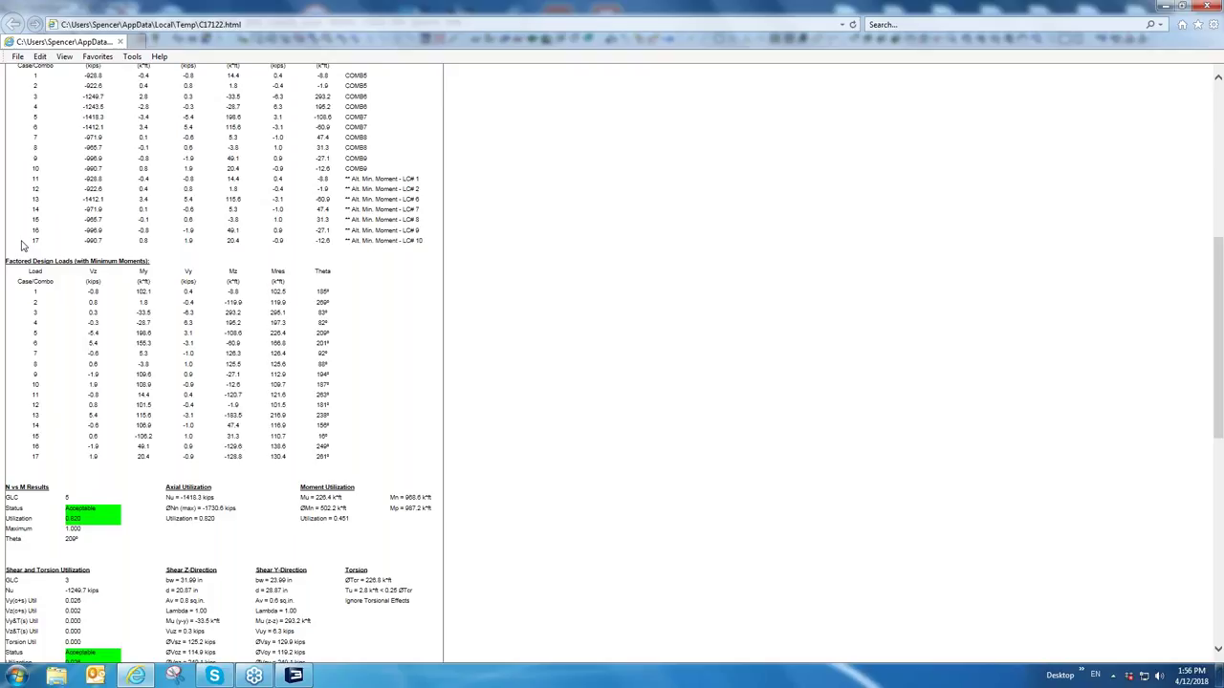
middle_click(196, 379)
scroll(196, 378, down, 8)
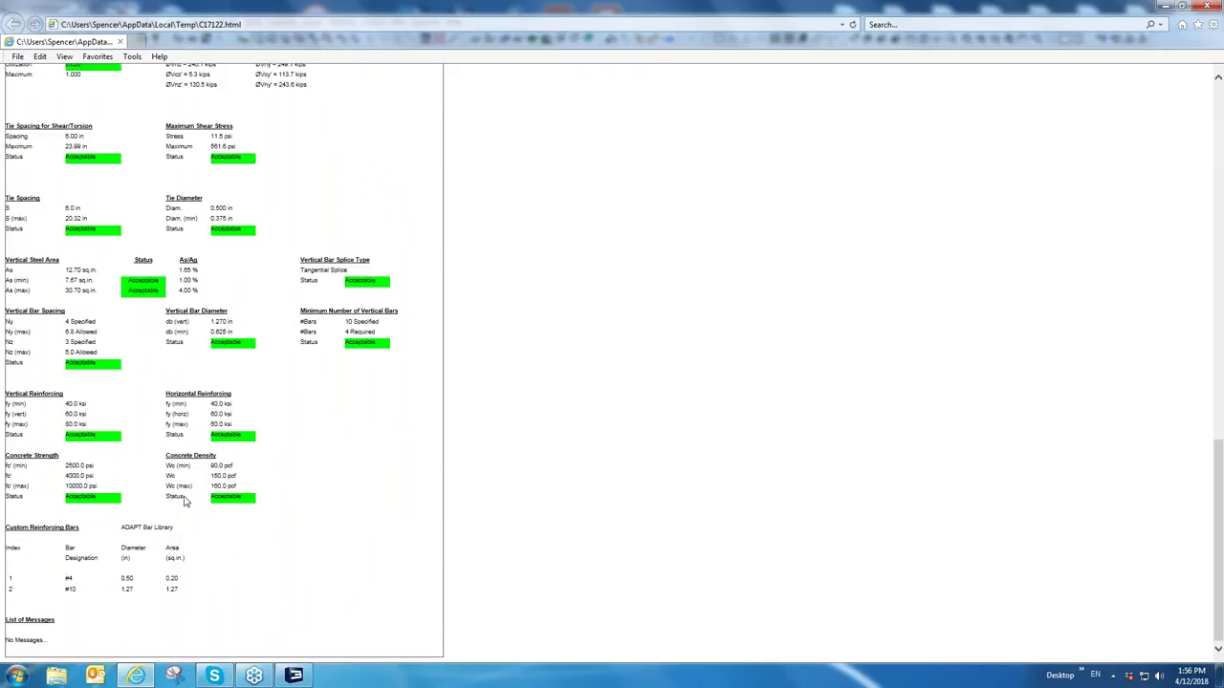
scroll(196, 379, up, 8)
scroll(183, 415, up, 9)
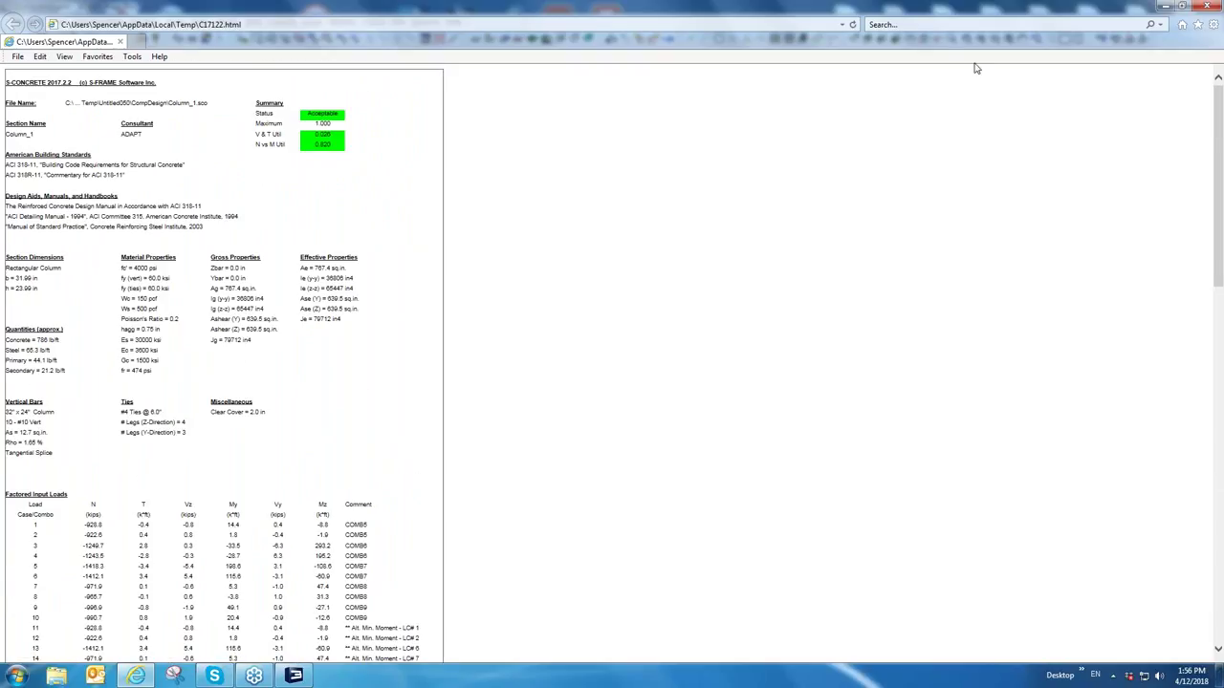
click(123, 44)
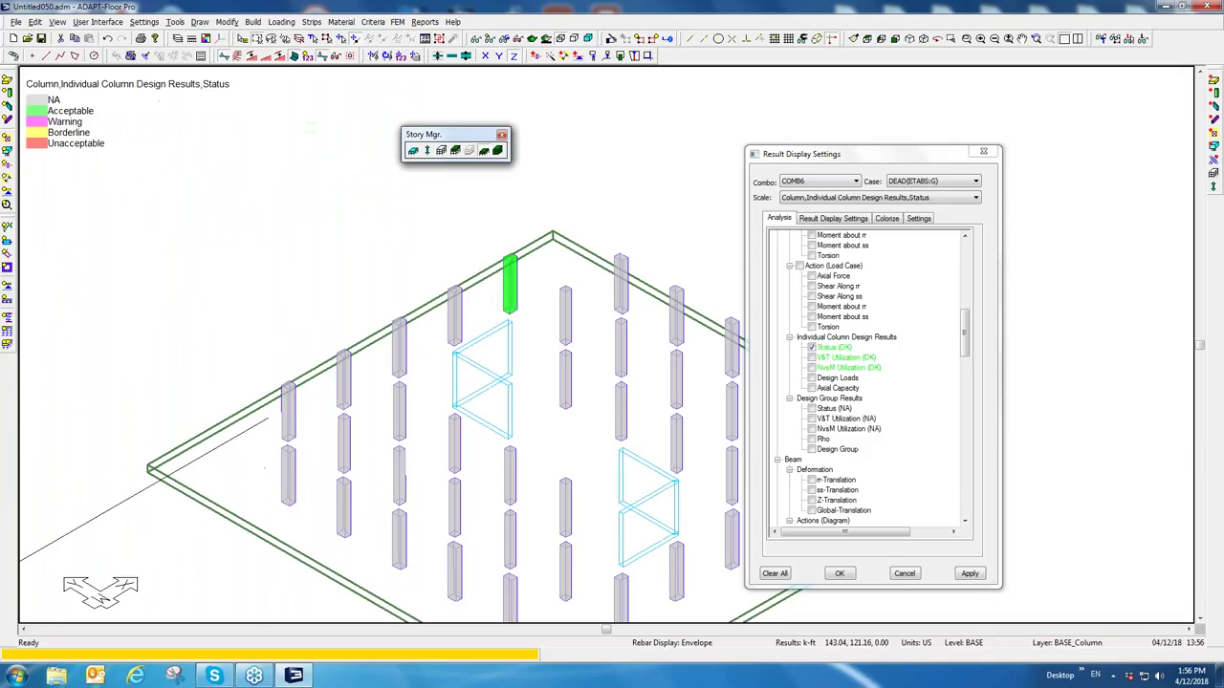
drag(270, 400, 479, 261)
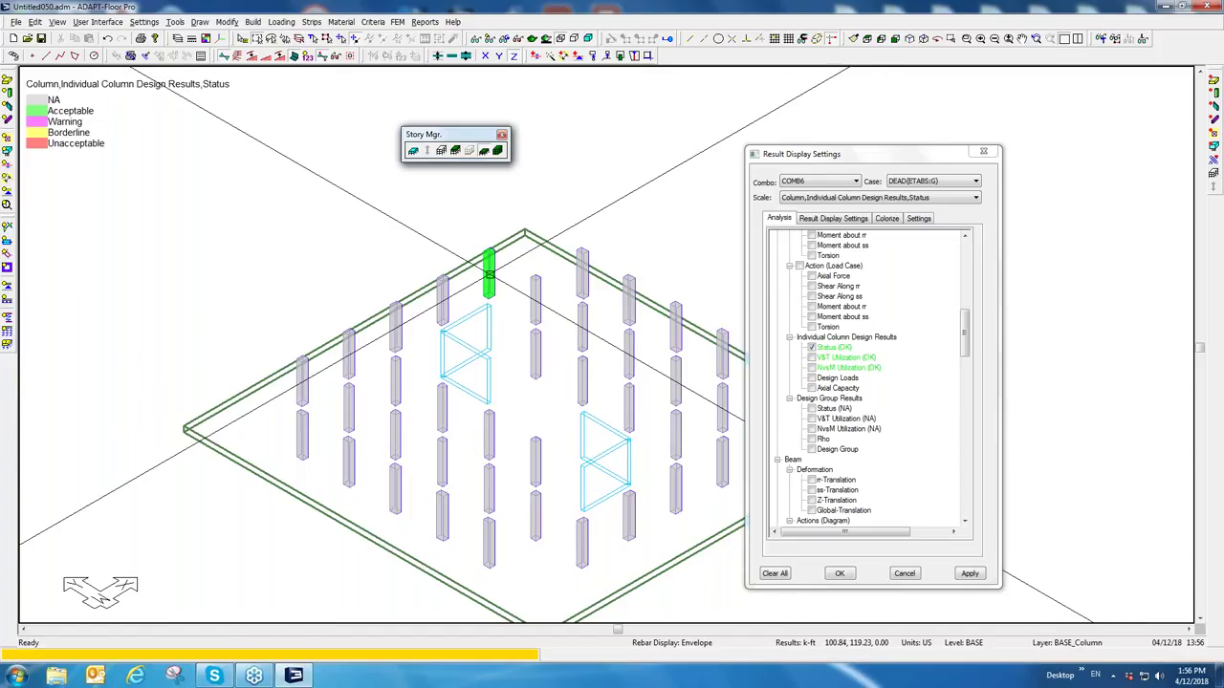
scroll(488, 274, down, 3)
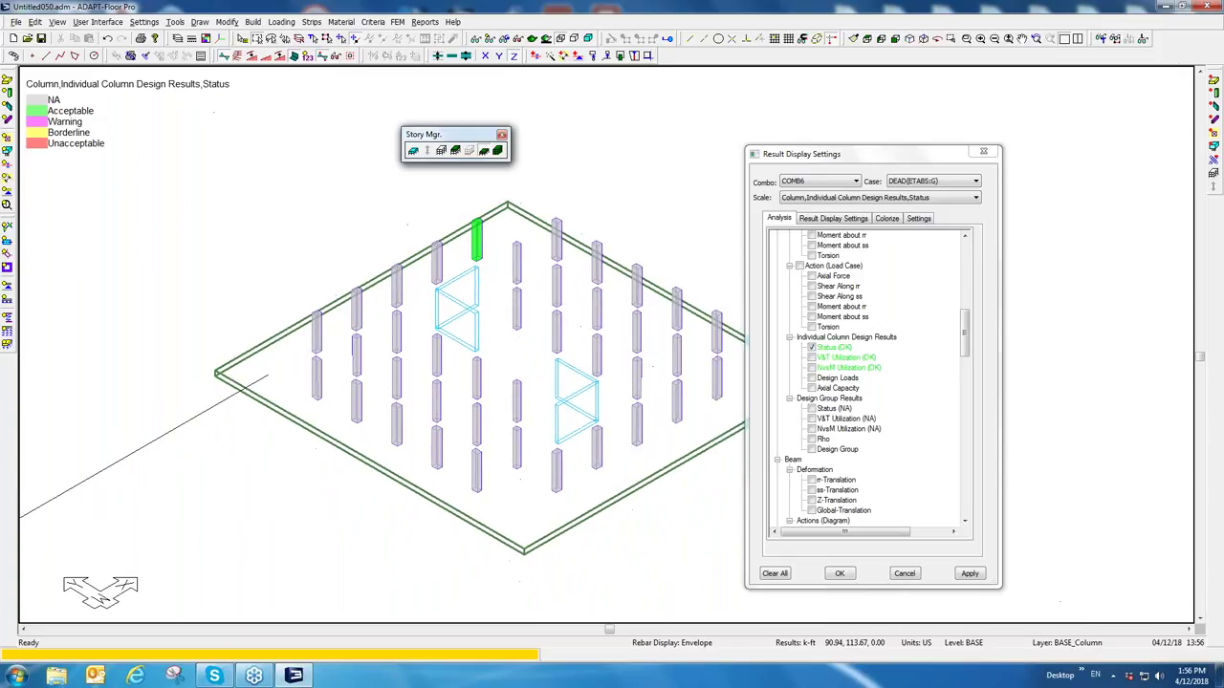
middle_drag(476, 256, 449, 270)
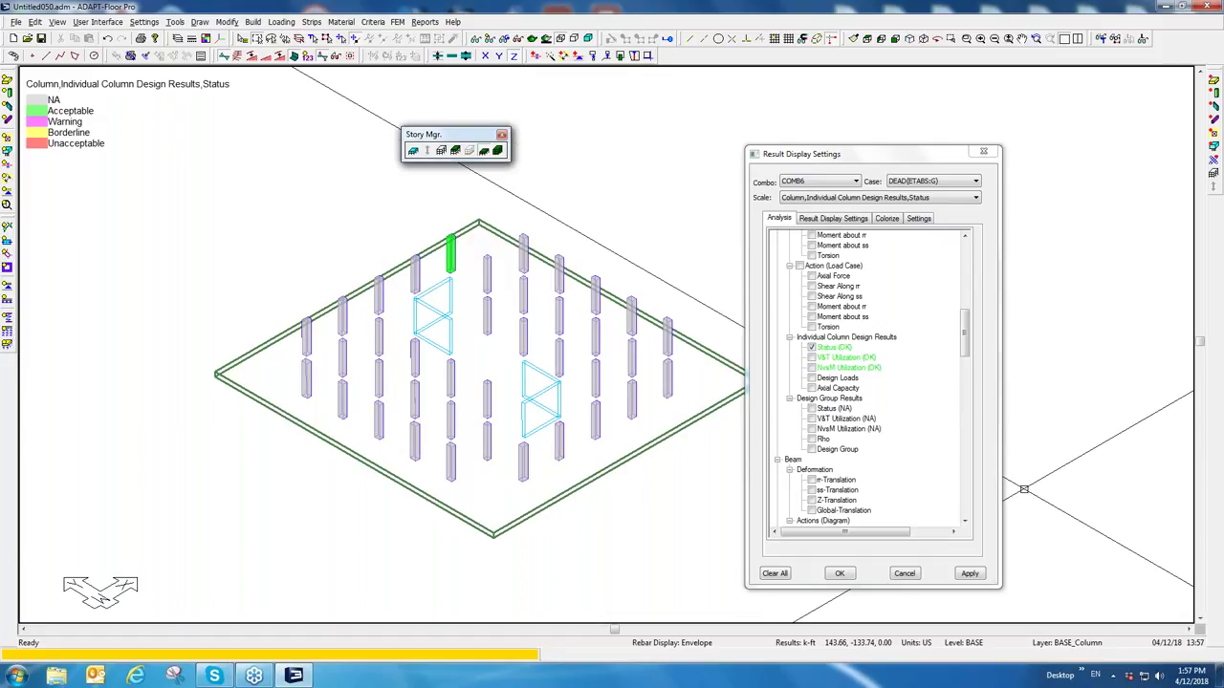
Step: Close the result display settings and show all levels of the building
click(985, 153)
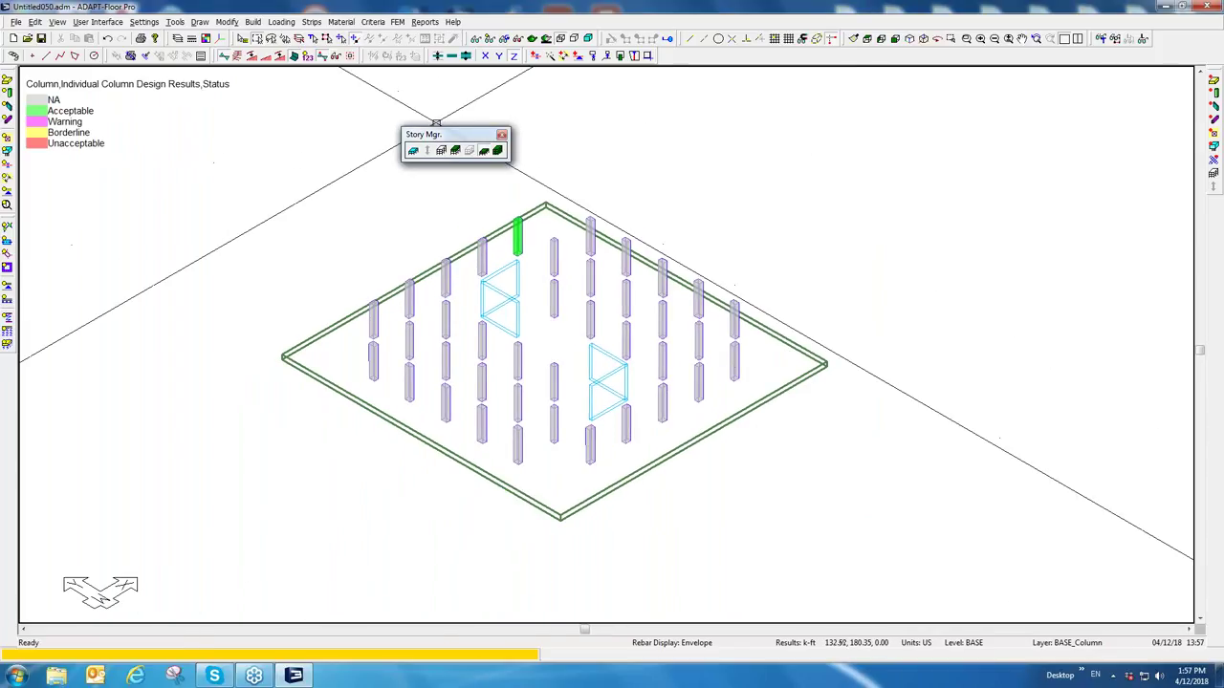
click(497, 151)
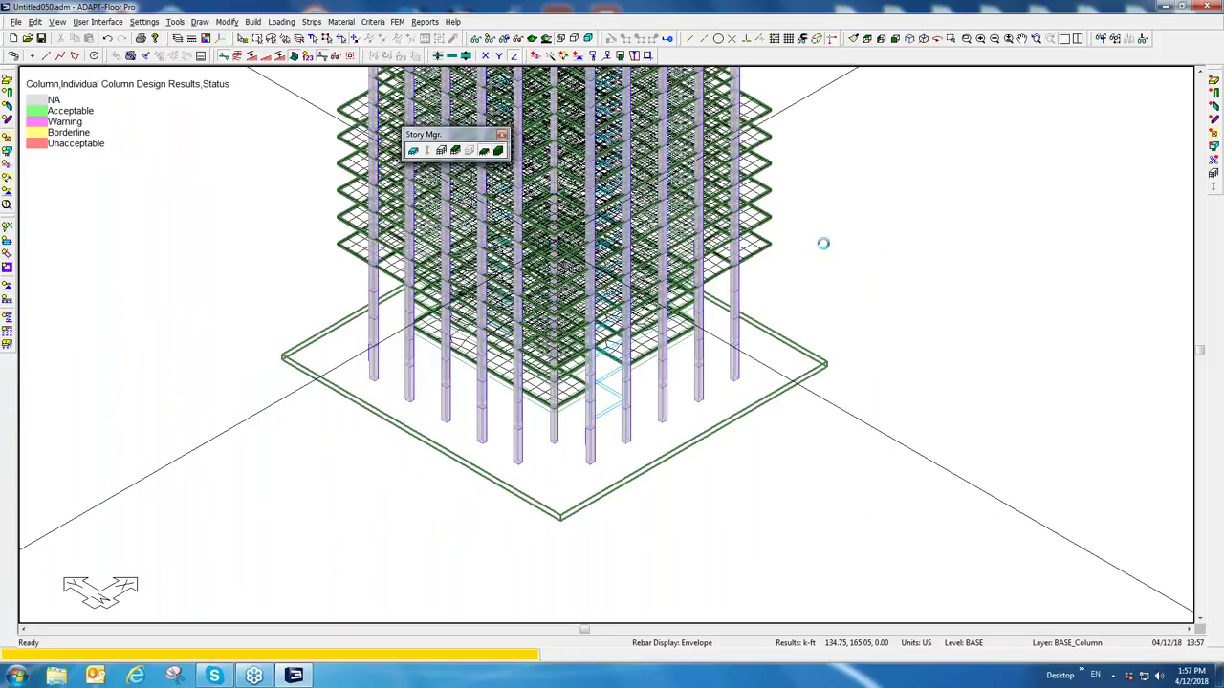
middle_drag(830, 239, 864, 402)
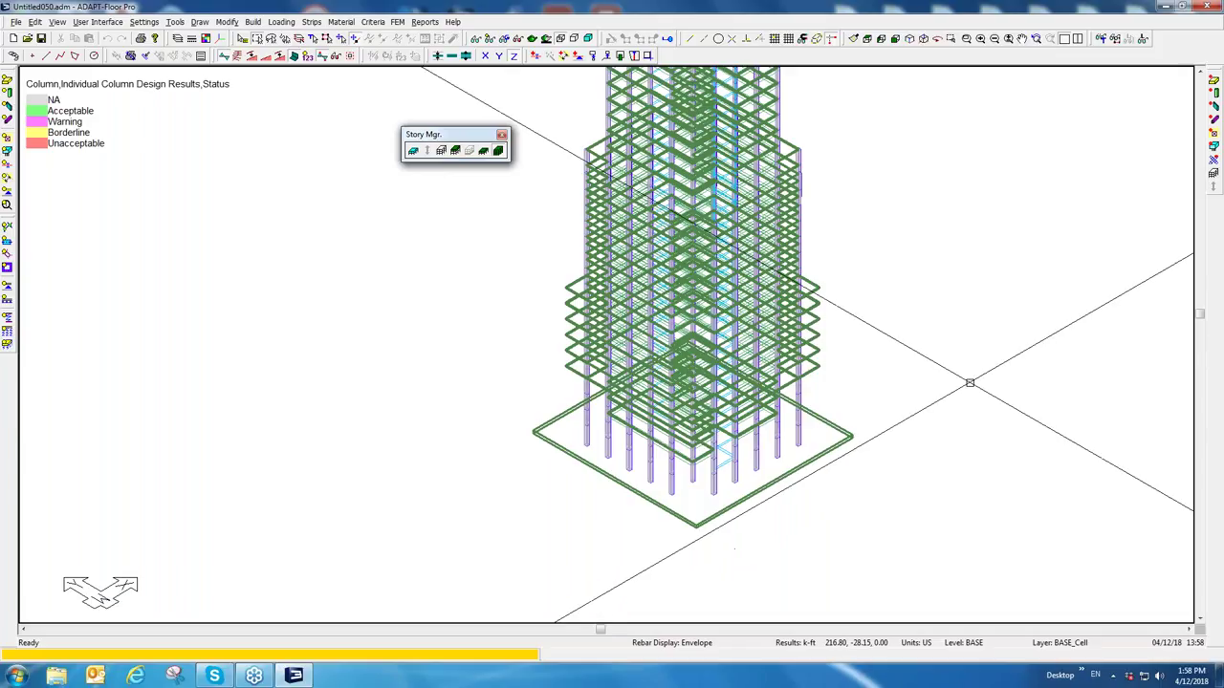
middle_drag(969, 380, 938, 413)
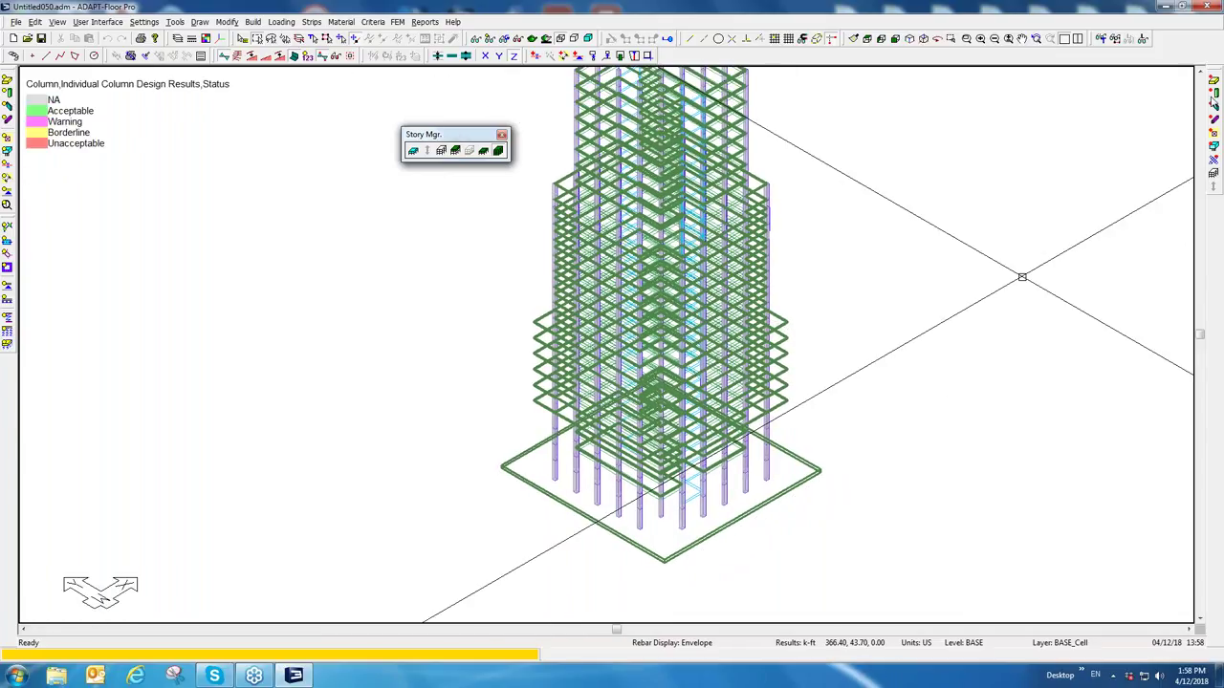
click(1216, 99)
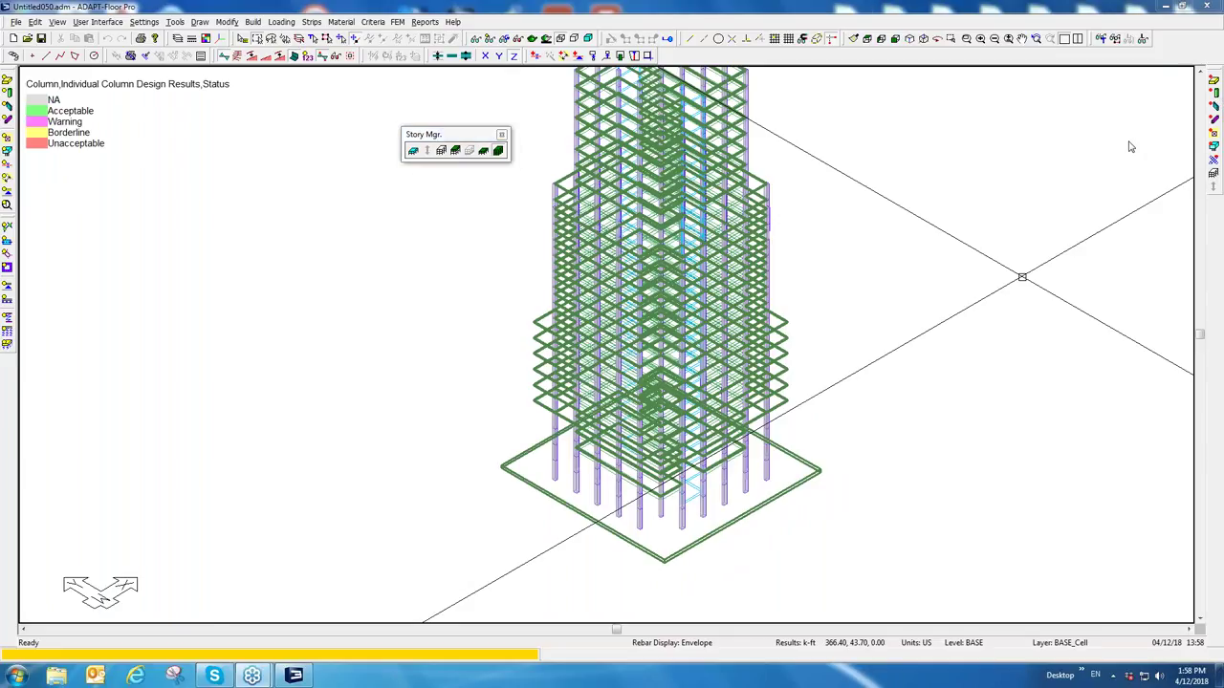